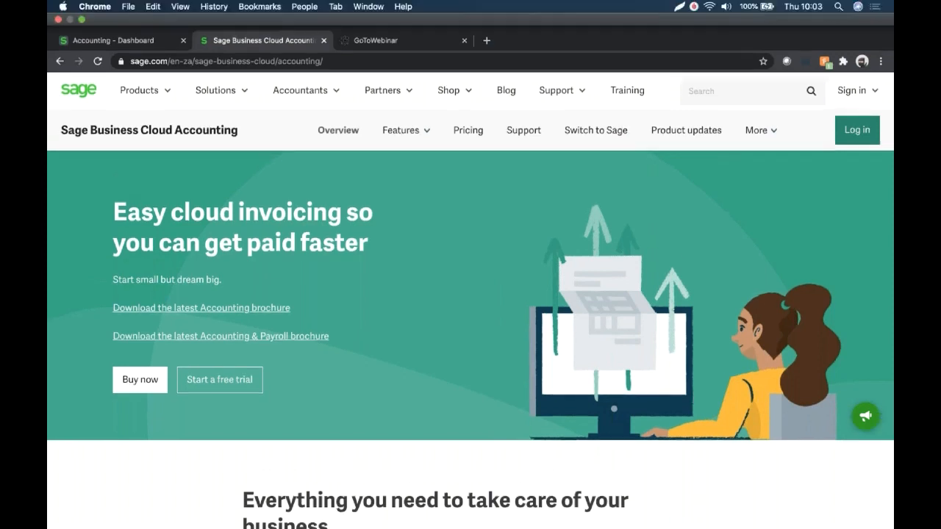
# Open the company settings from the accounting dashboard and put the company details' CC email field into editing
pyautogui.click(153, 43)
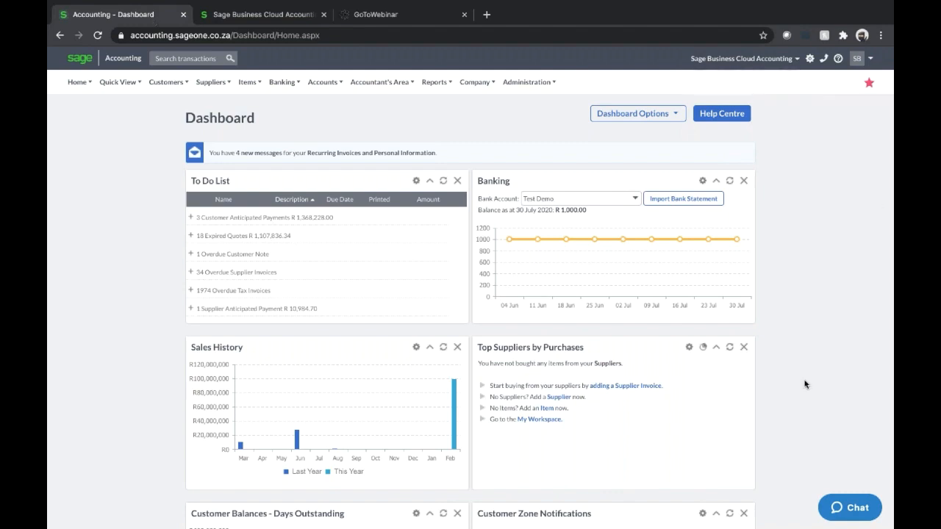
pyautogui.click(477, 84)
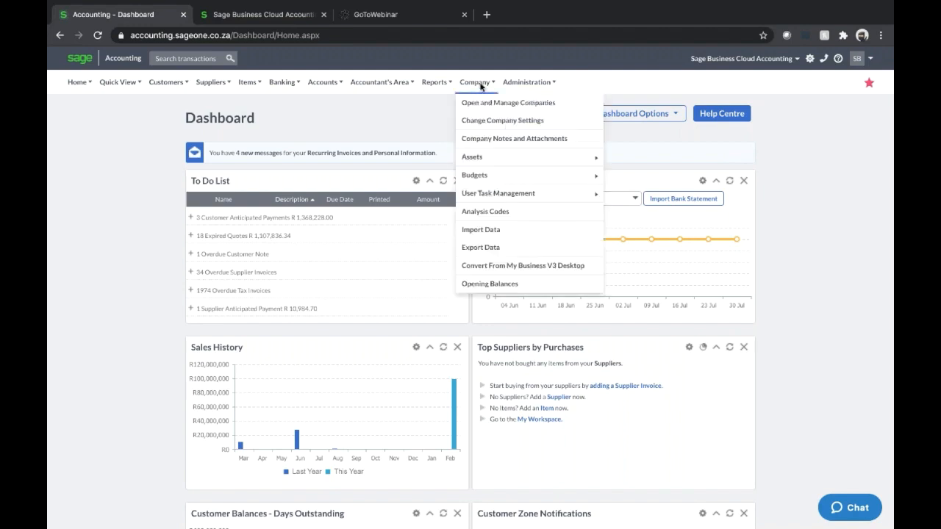
pyautogui.click(485, 121)
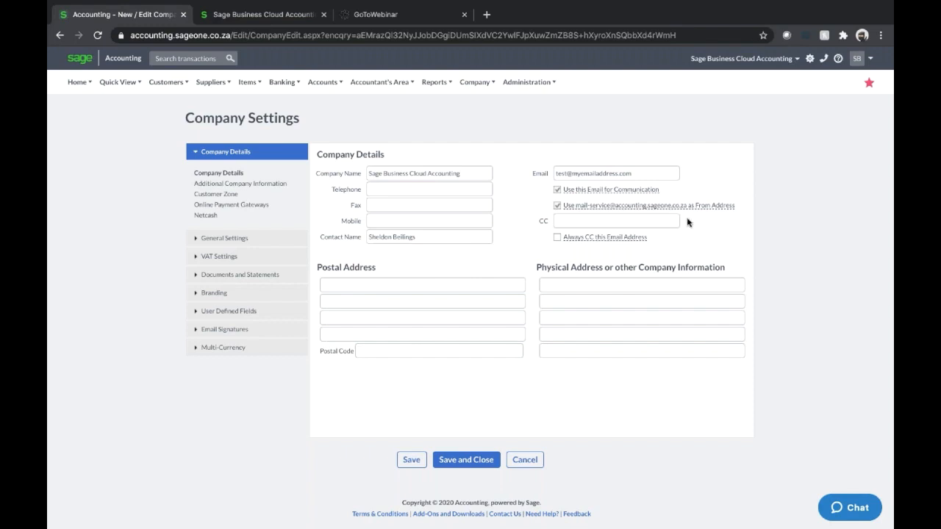
pyautogui.moveTo(650, 205)
pyautogui.click(579, 220)
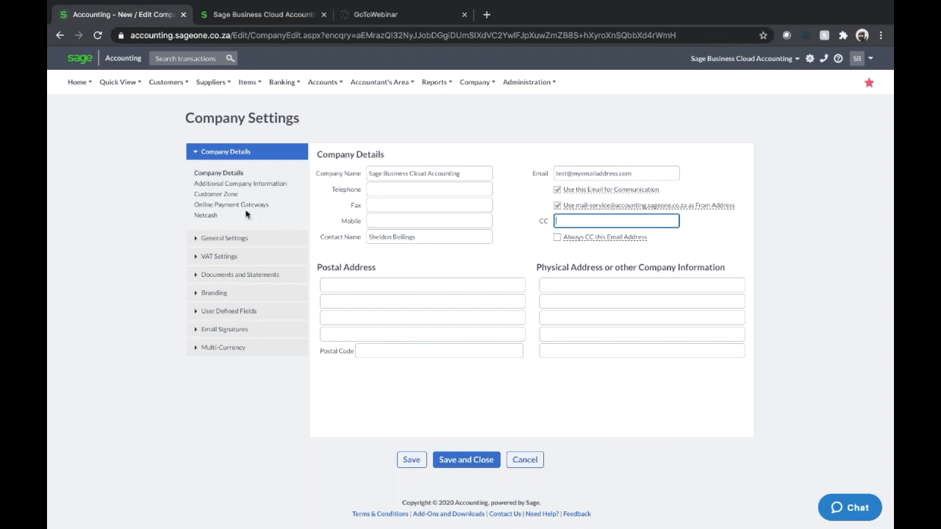
# Examine the company's additional information, Customer Zone, online payment gateway and Netcash settings
pyautogui.click(252, 184)
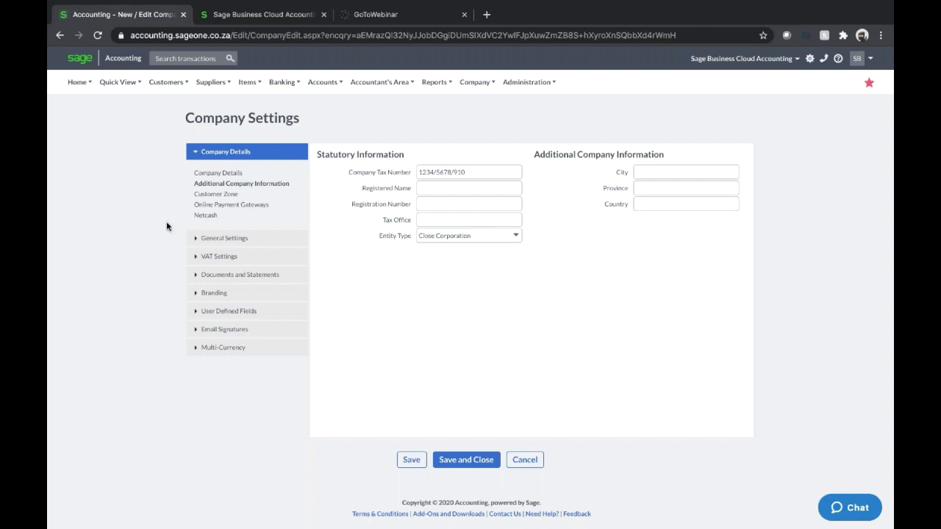
pyautogui.click(218, 194)
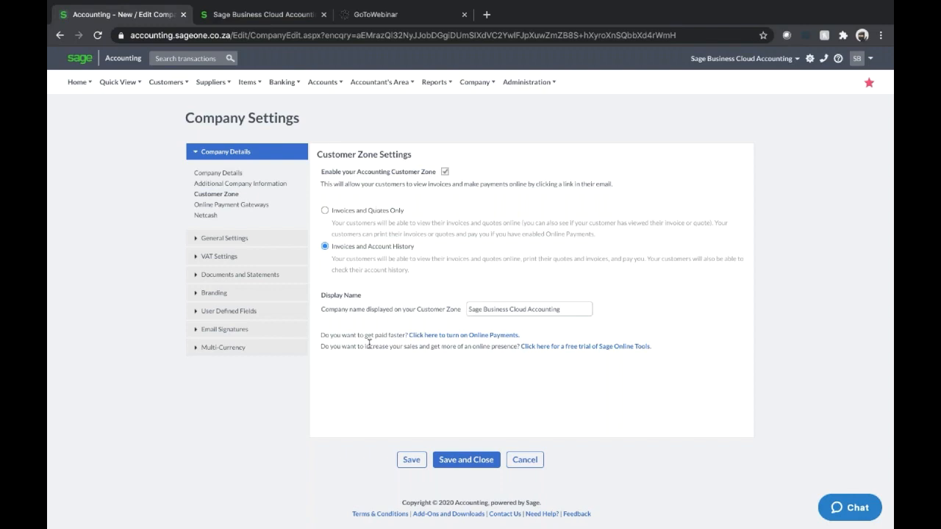
pyautogui.tripleClick(576, 309)
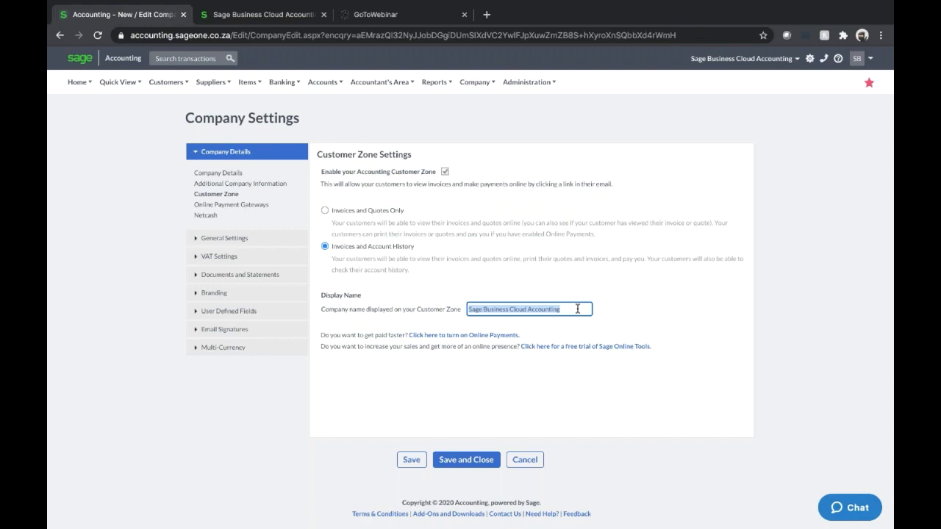
pyautogui.click(221, 205)
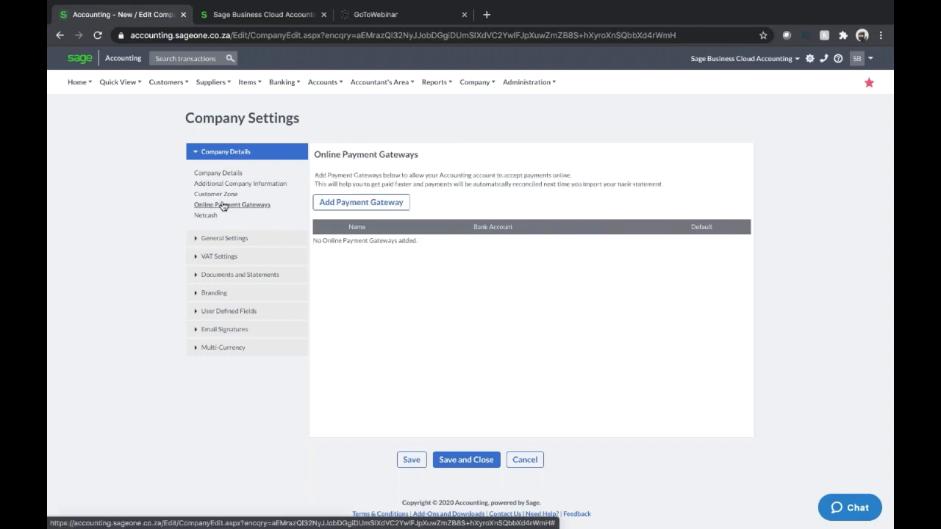
pyautogui.click(214, 217)
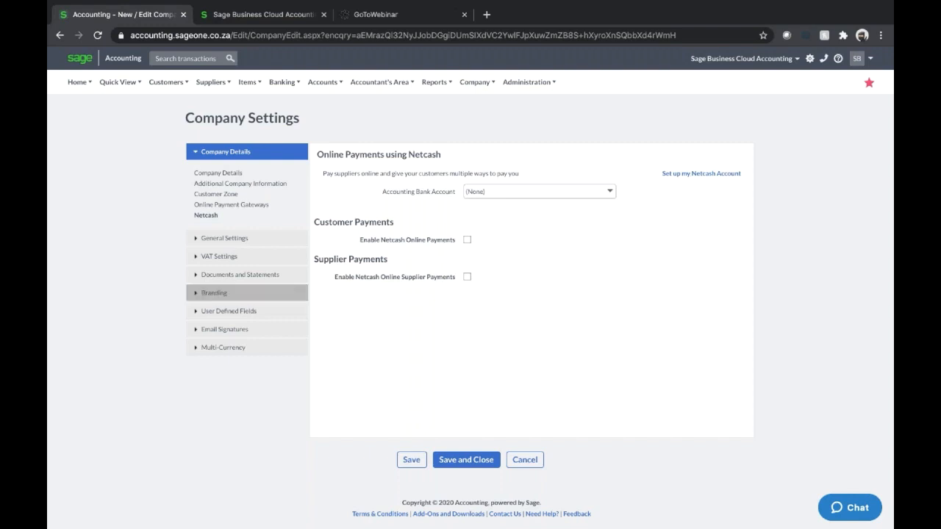
# Show the company's financial years in the general settings and set the first year's start date to 01/03/2005
pyautogui.click(220, 239)
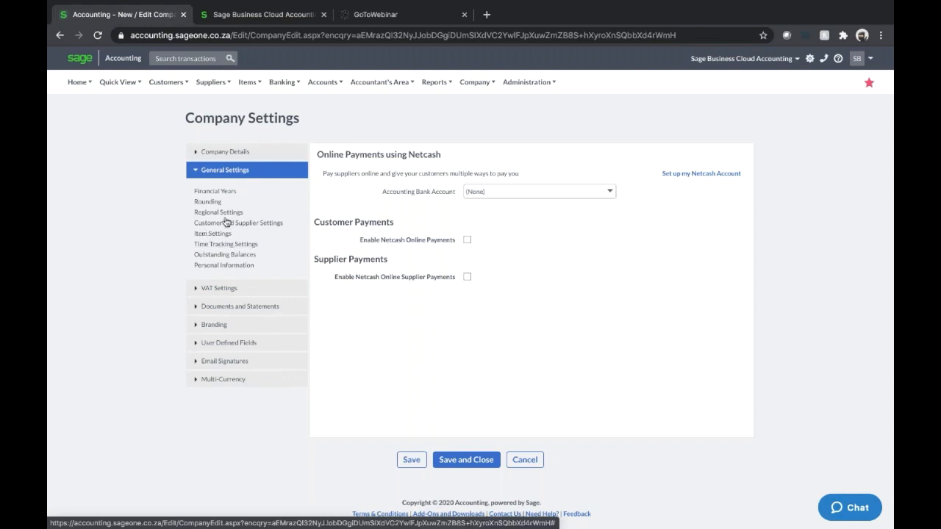
pyautogui.click(229, 196)
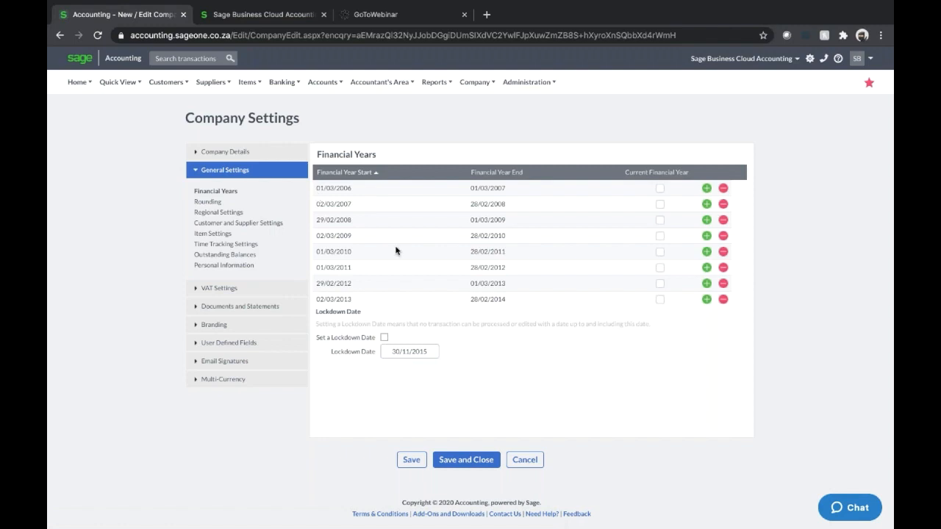
pyautogui.scroll(-3, 396, 251)
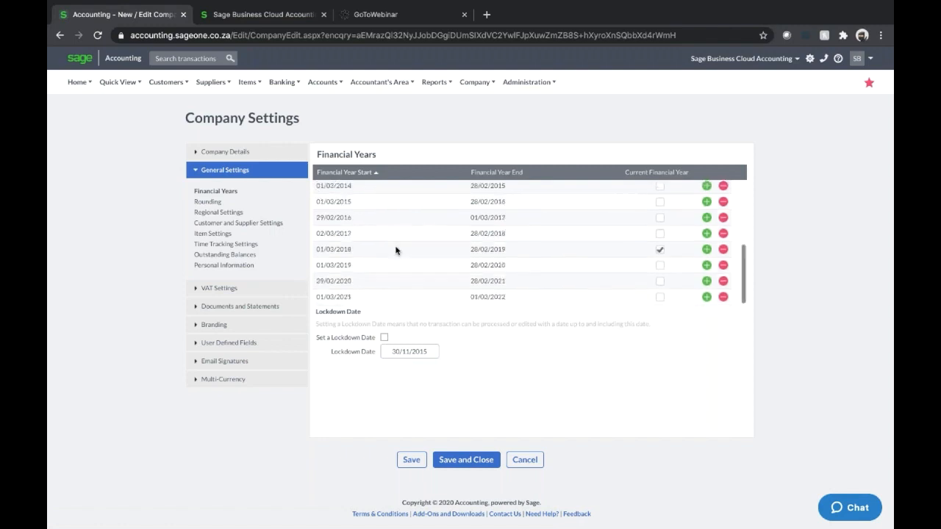
pyautogui.scroll(3, 396, 250)
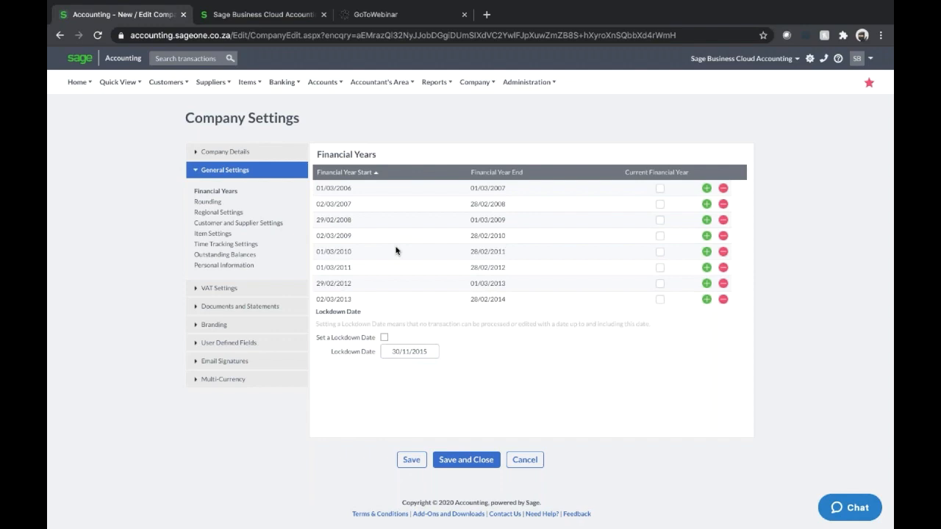
pyautogui.click(343, 189)
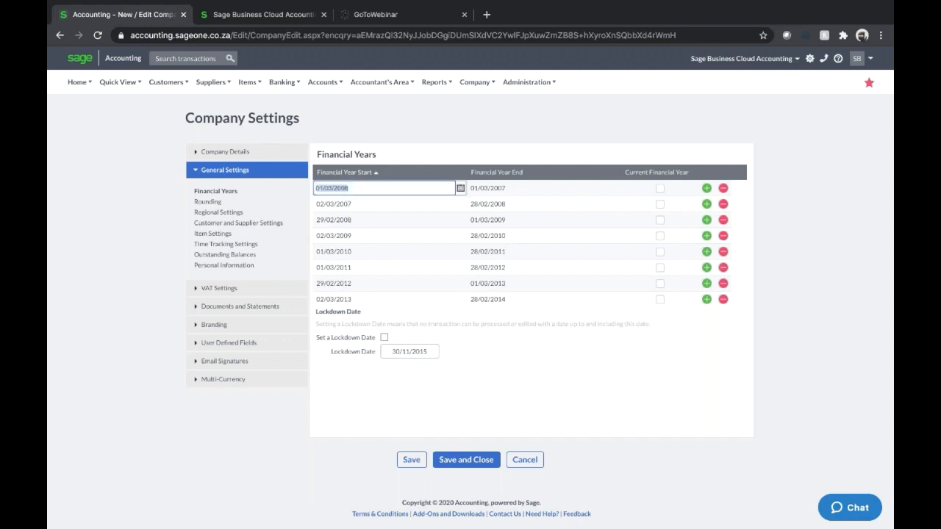
pyautogui.press('End')
pyautogui.press('BackSpace')
pyautogui.write('5')
# Set the first financial year's end date to 01/03/2006
pyautogui.click(496, 188)
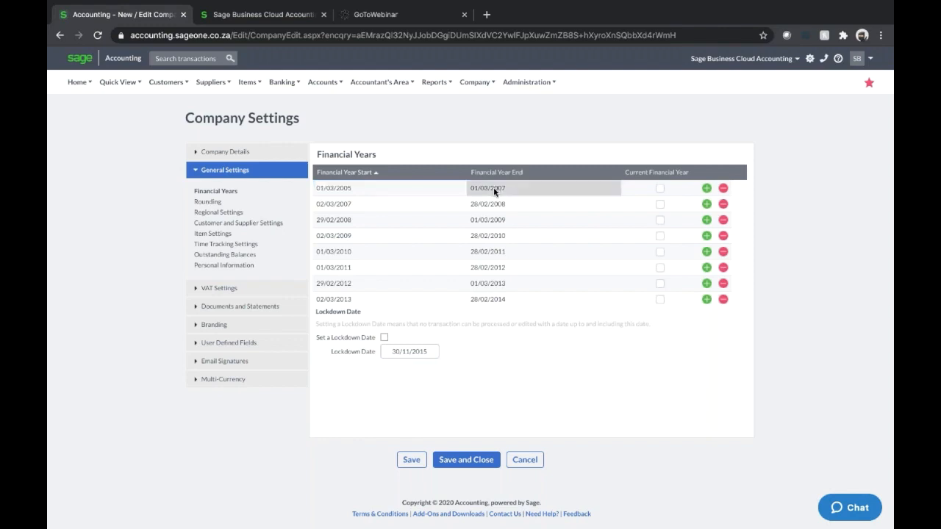
pyautogui.press('End')
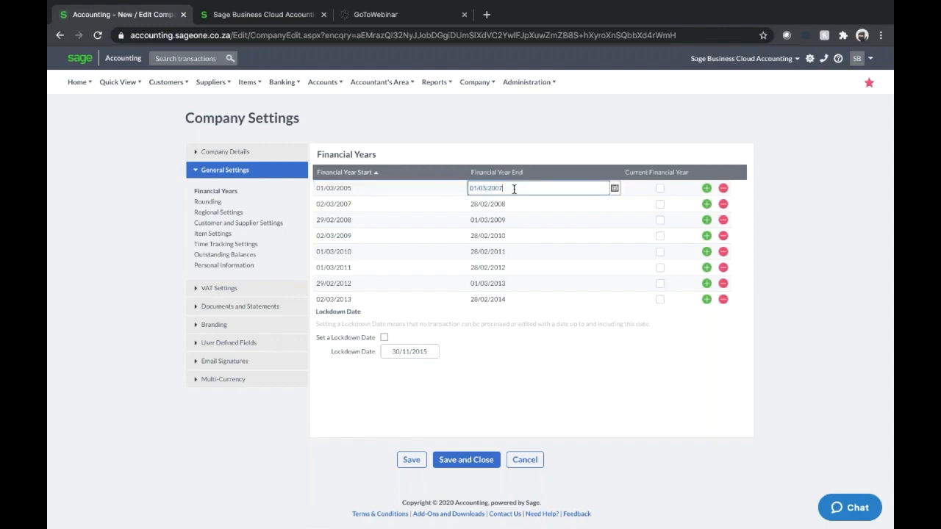
pyautogui.press('BackSpace')
pyautogui.write('6')
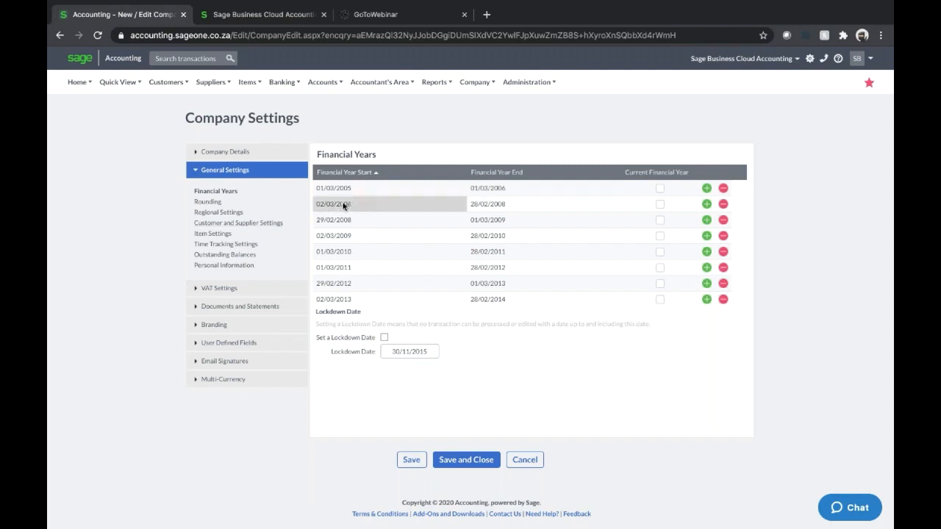
# Set the second financial year's end date to 28/02/2007
pyautogui.click(343, 206)
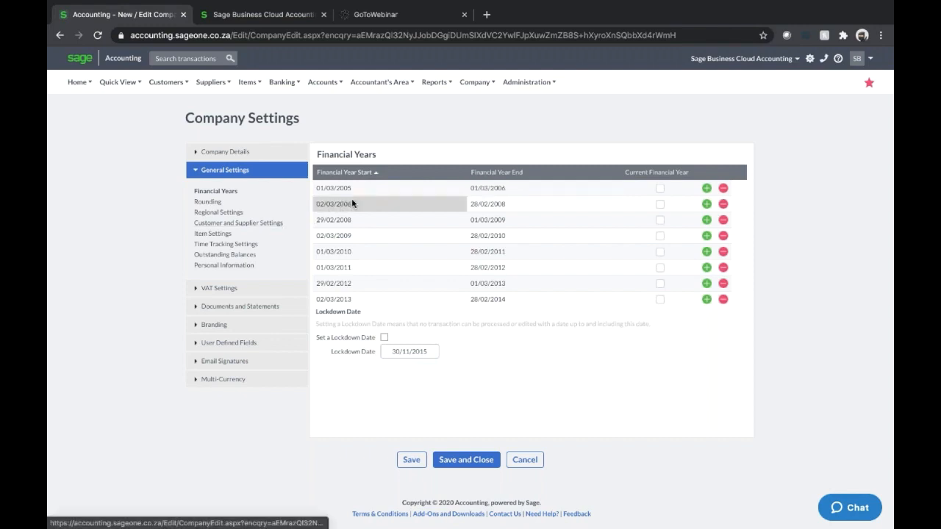
pyautogui.click(512, 209)
pyautogui.press('End')
pyautogui.press('BackSpace')
pyautogui.write('7')
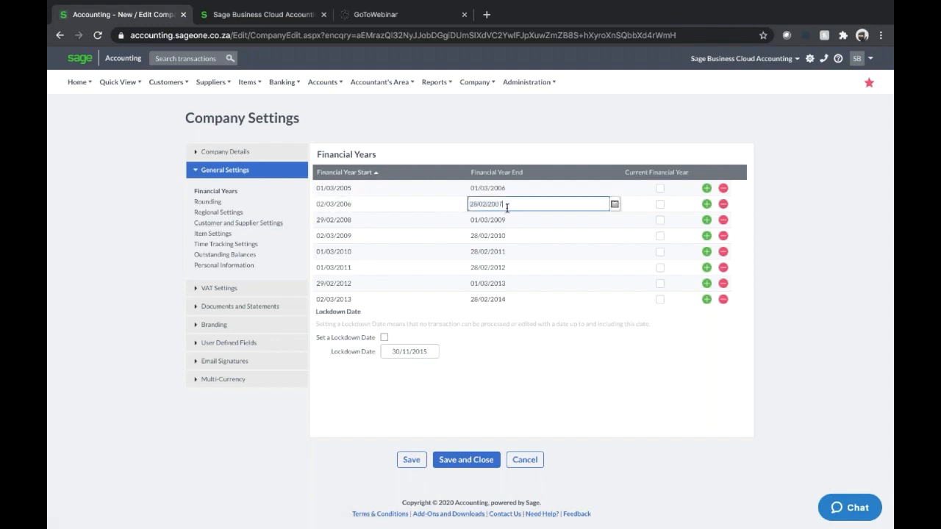
# Set the third financial year's start date to 01/03/2008
pyautogui.click(372, 225)
pyautogui.click(371, 222)
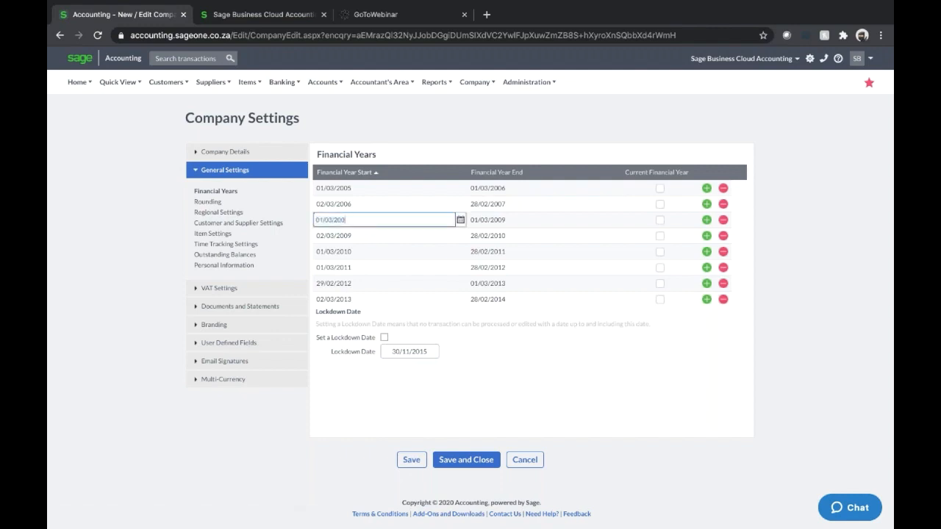
pyautogui.write('8')
# Enable the lockdown date below the financial years and open its date for editing
pyautogui.scroll(-3, 441, 208)
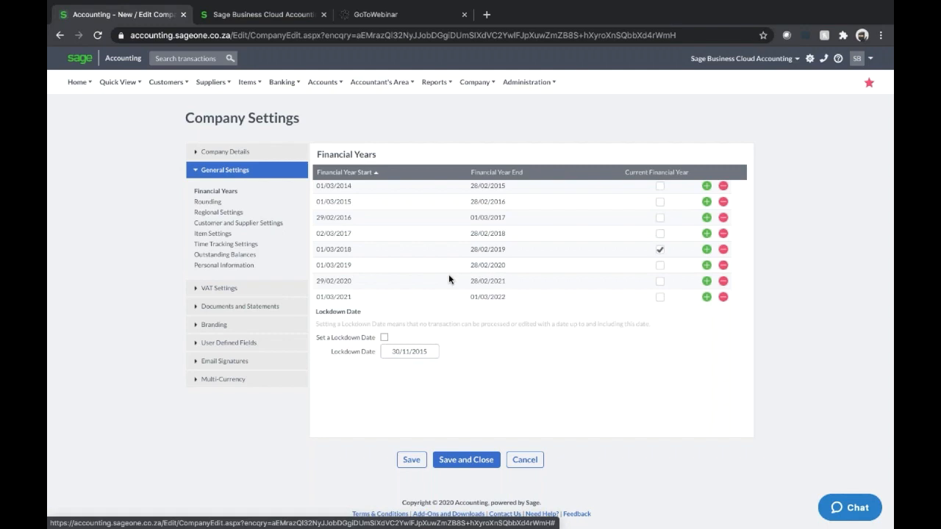
pyautogui.click(353, 279)
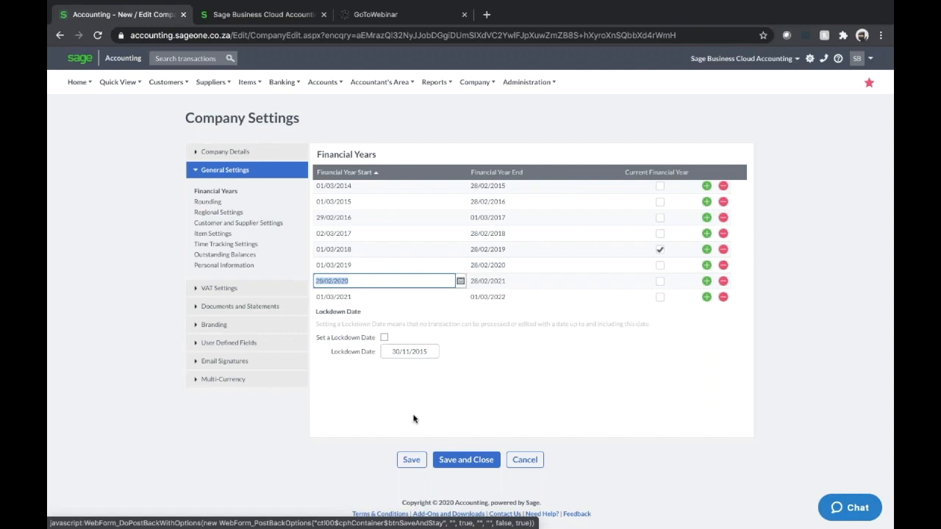
pyautogui.click(384, 338)
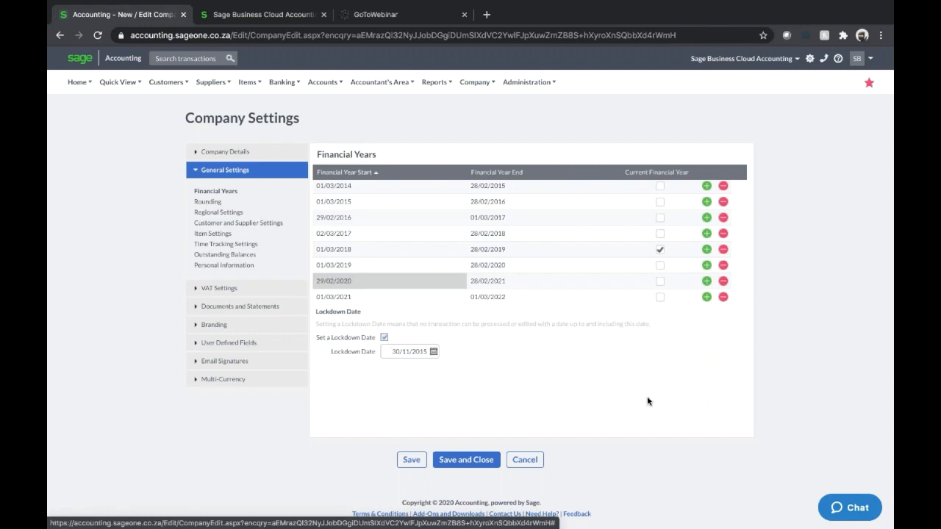
pyautogui.click(433, 351)
pyautogui.click(532, 376)
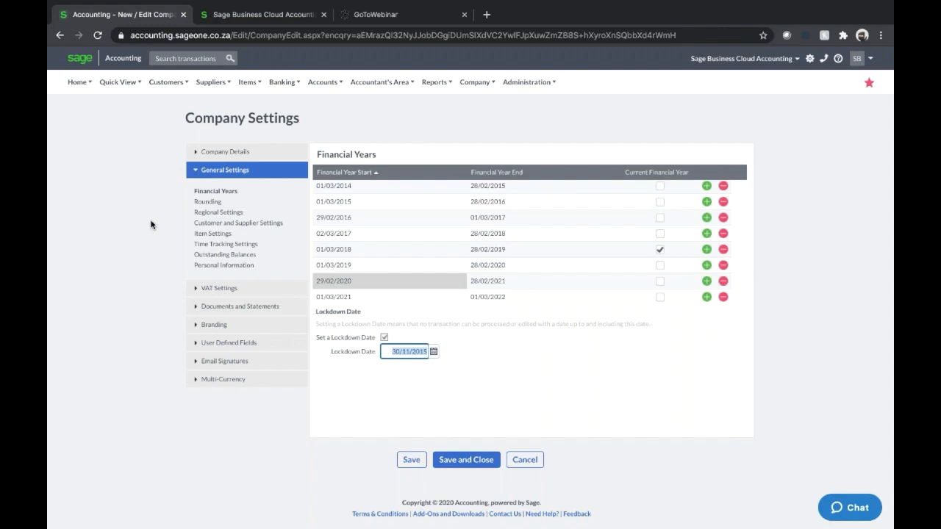
# Examine the rounding settings and the available rounding types for customer documents
pyautogui.click(208, 202)
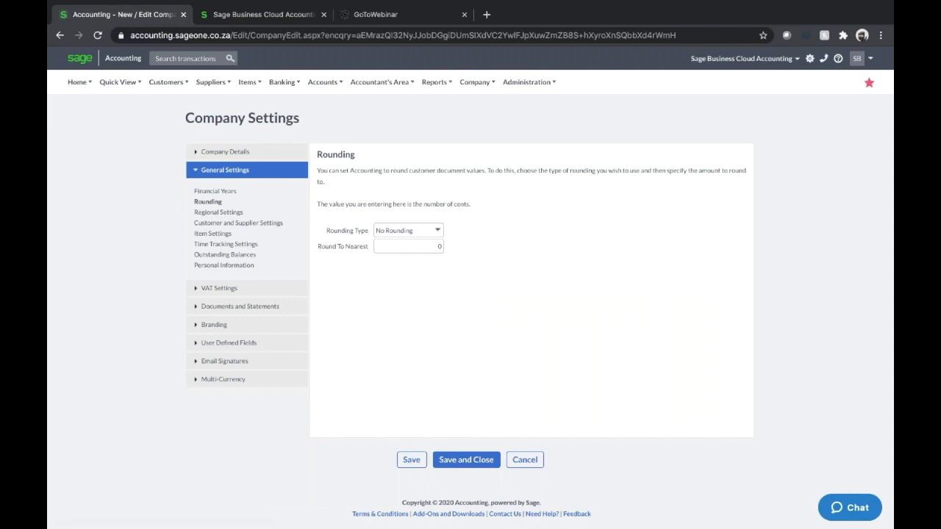
pyautogui.click(434, 232)
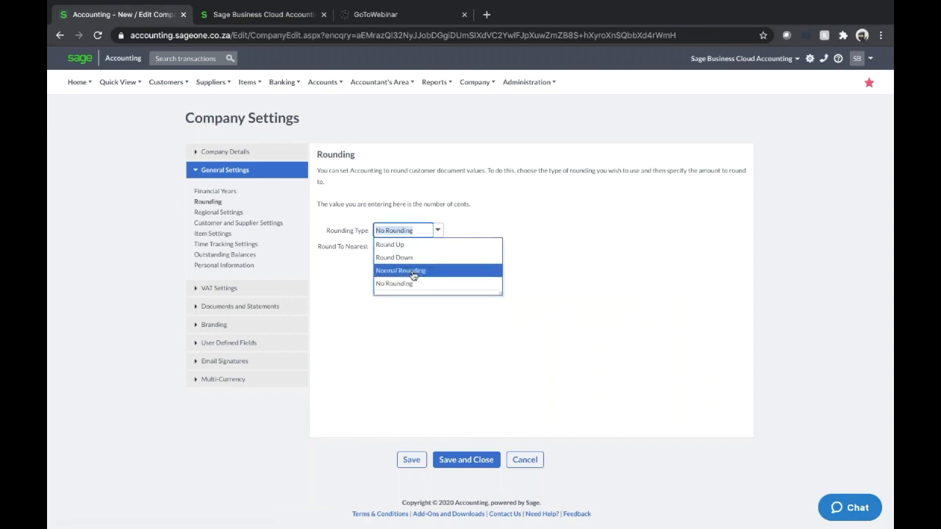
pyautogui.click(411, 319)
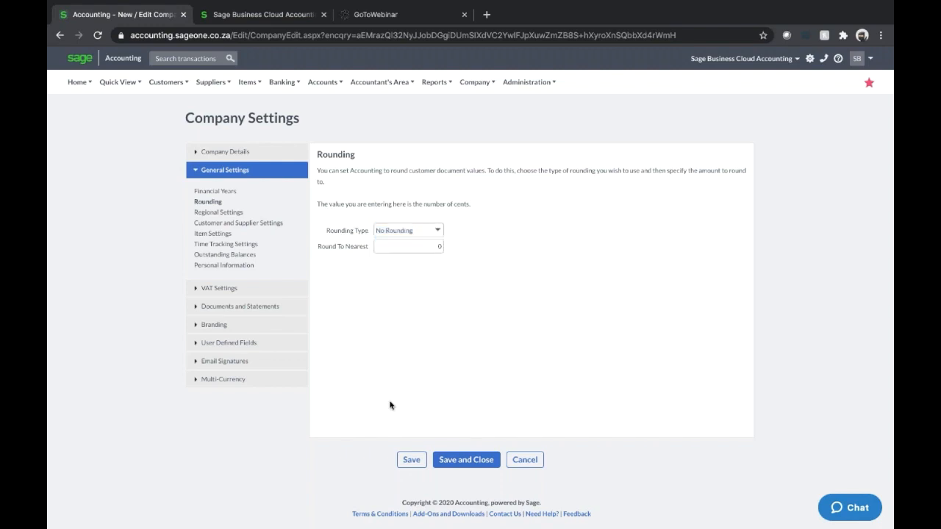
# Examine the regional settings for decimal places, currency symbol and date format
pyautogui.click(203, 213)
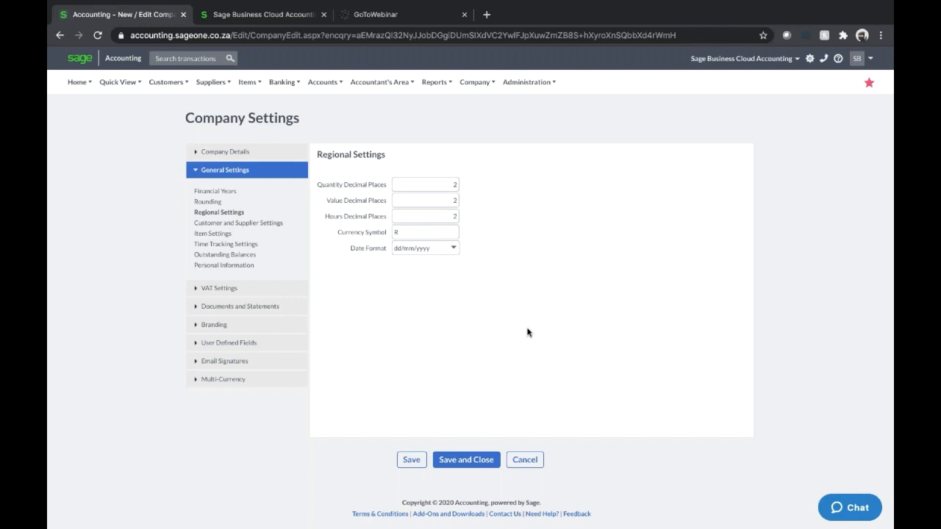
pyautogui.click(424, 231)
pyautogui.doubleClick(423, 232)
pyautogui.moveTo(337, 236); pyautogui.dragTo(402, 237)
pyautogui.click(484, 342)
# Examine the multi-currency settings and the list of currencies that can be added to the company
pyautogui.click(217, 379)
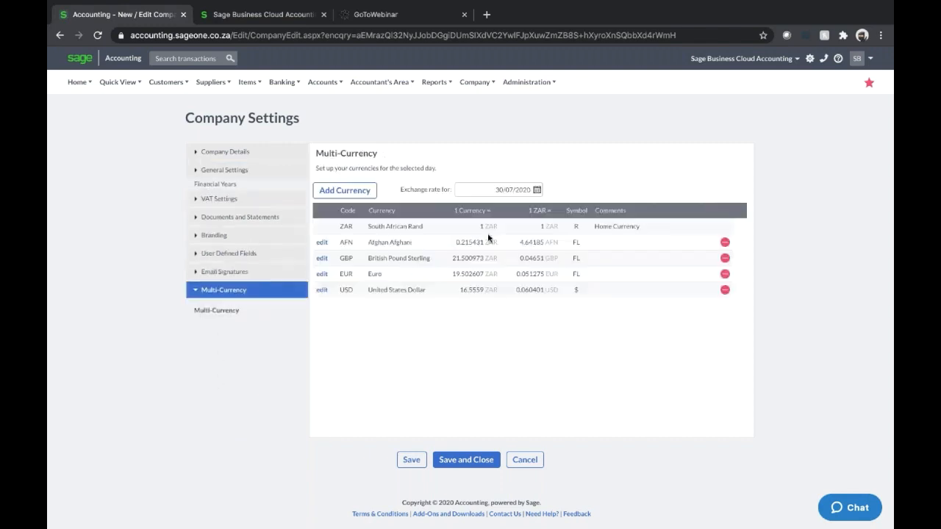
pyautogui.click(344, 191)
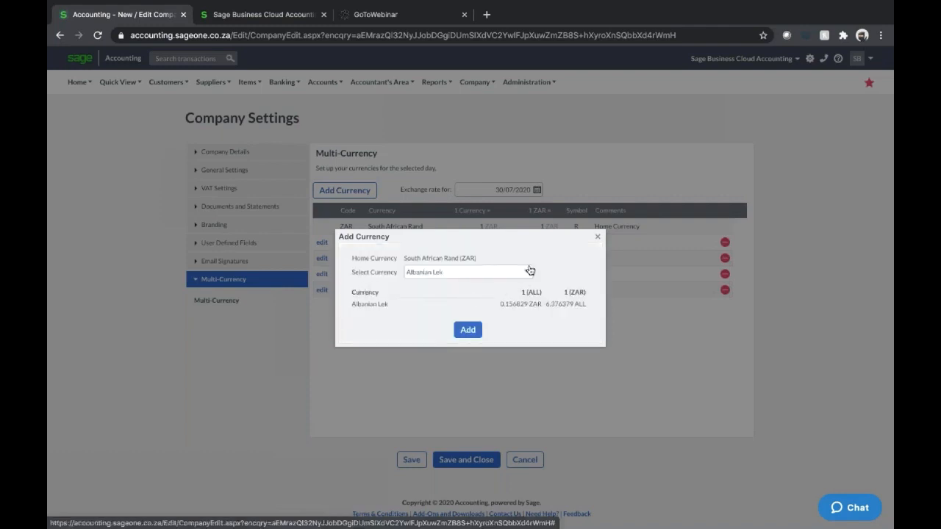
pyautogui.click(526, 272)
pyautogui.press('Down')
pyautogui.press('Down')
pyautogui.press('Down')
pyautogui.press('Down')
pyautogui.press('Down')
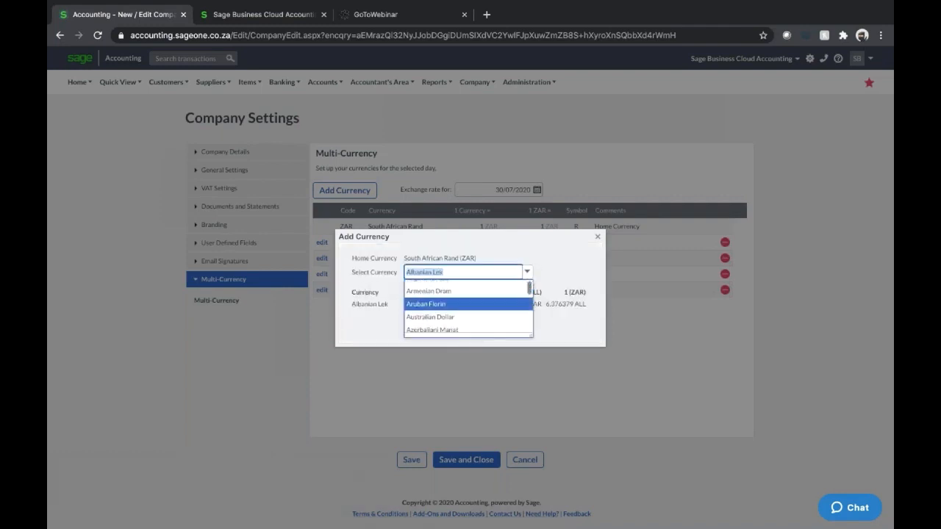
pyautogui.scroll(-3, 468, 302)
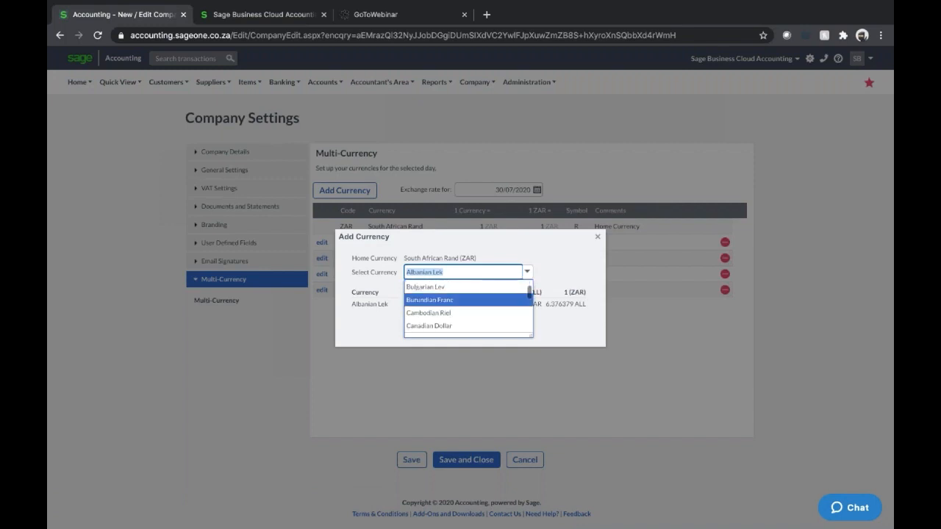
pyautogui.scroll(-3, 468, 302)
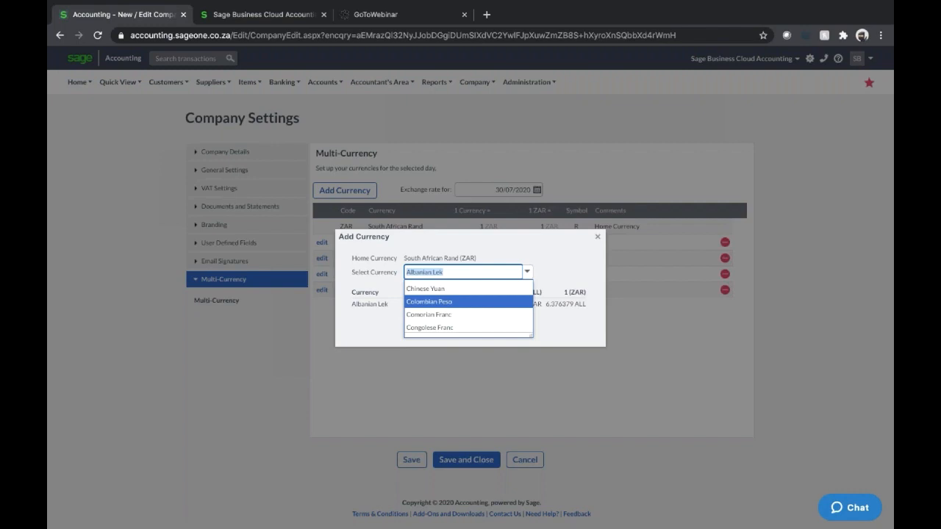
pyautogui.scroll(-1, 468, 302)
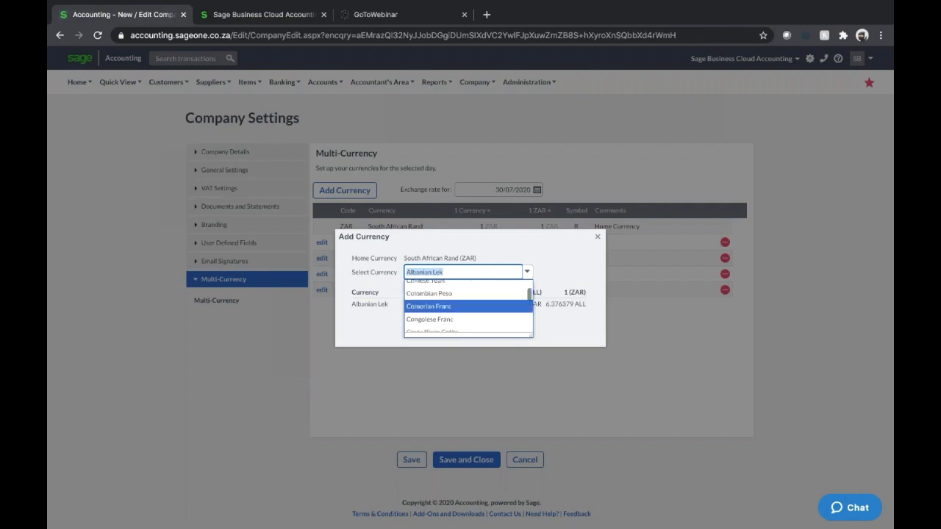
pyautogui.scroll(-4, 468, 303)
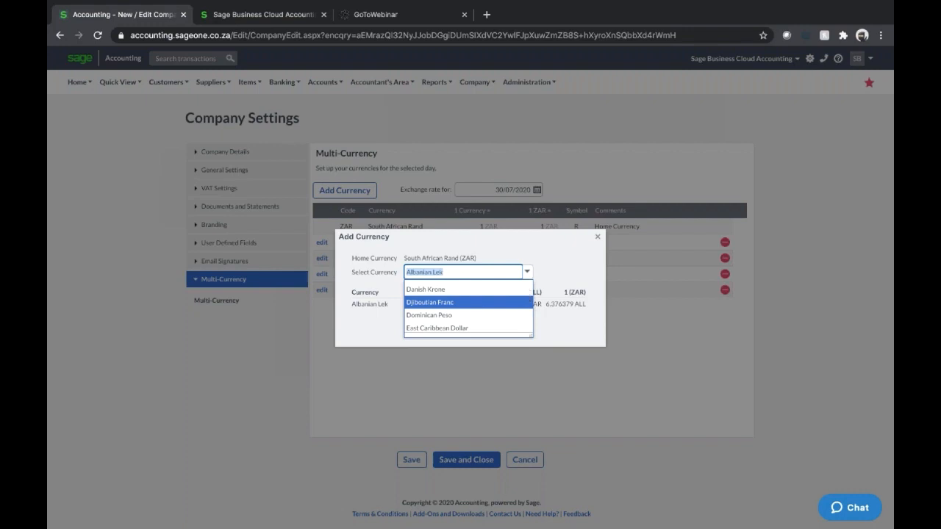
pyautogui.scroll(-5, 469, 301)
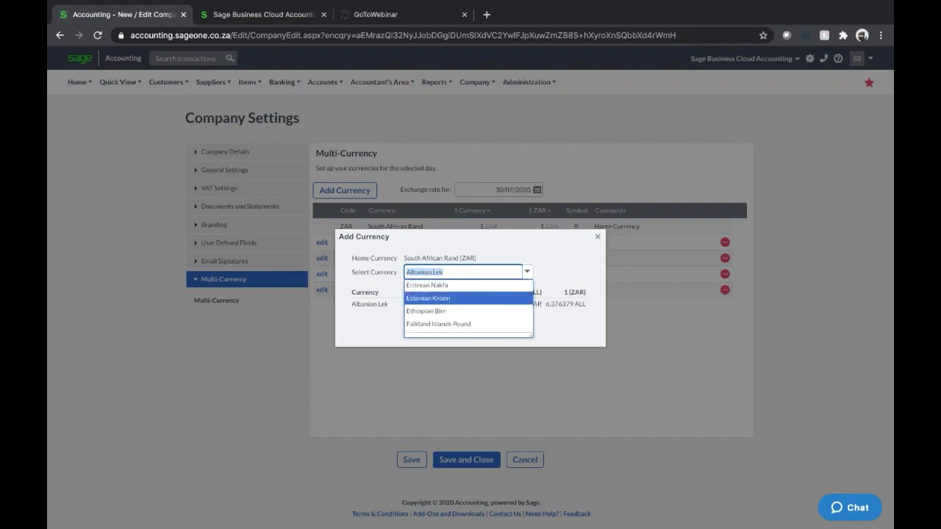
pyautogui.click(468, 298)
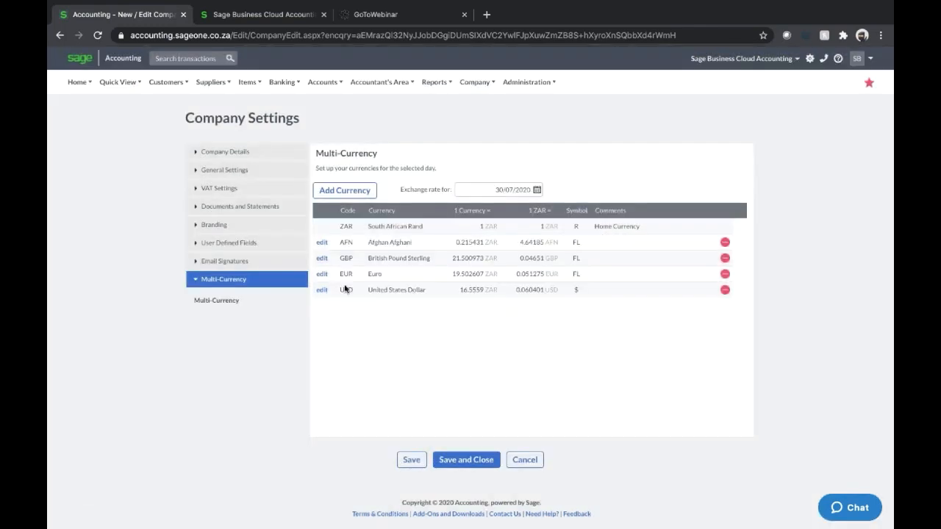
# Try a new custom exchange rate for the United States Dollar from 24/08/2020 to 28/08/2020, leaving it without updating
pyautogui.click(322, 258)
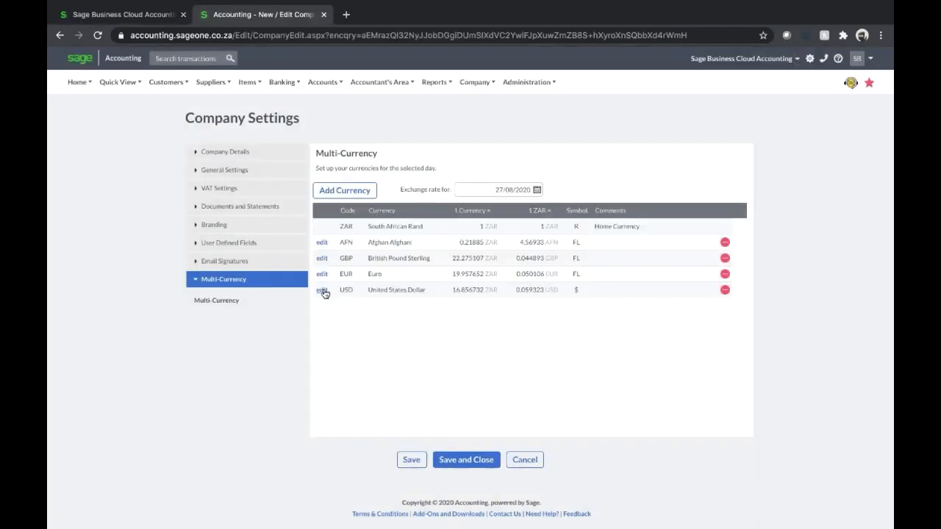
pyautogui.click(321, 289)
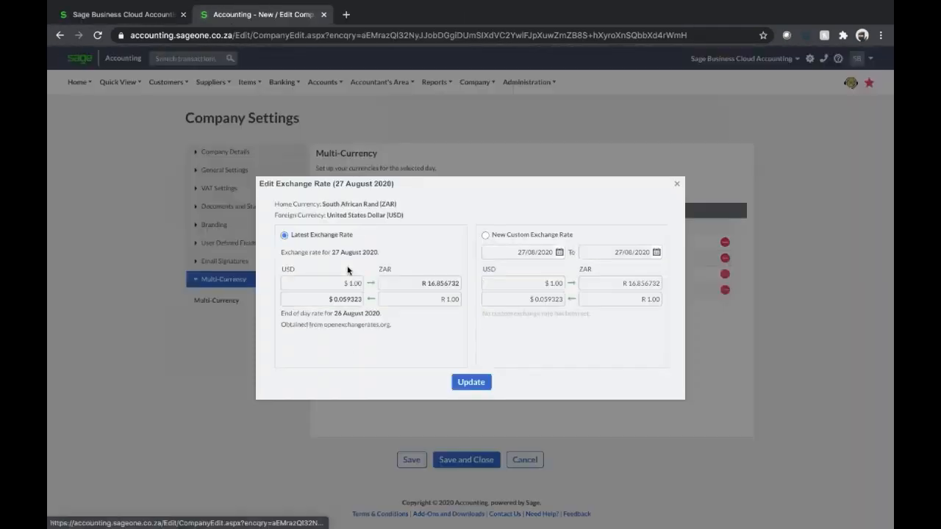
pyautogui.click(485, 236)
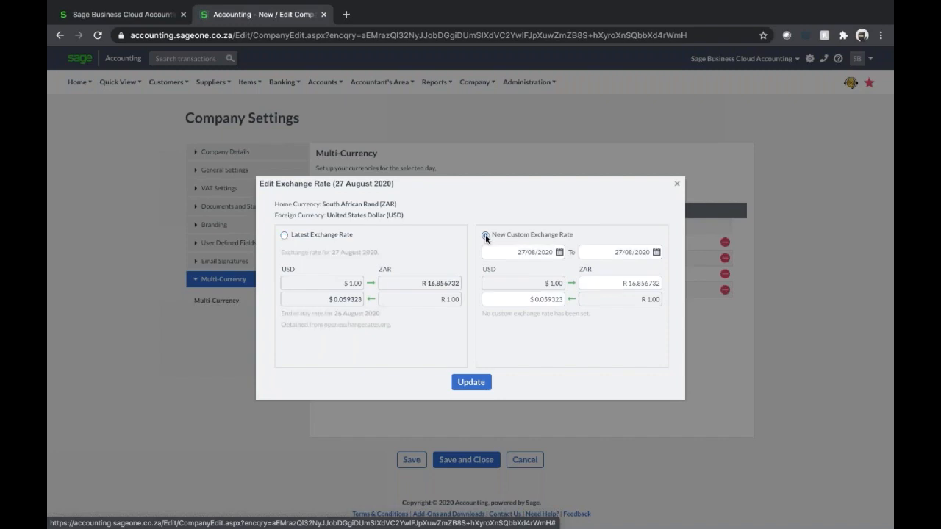
pyautogui.click(559, 252)
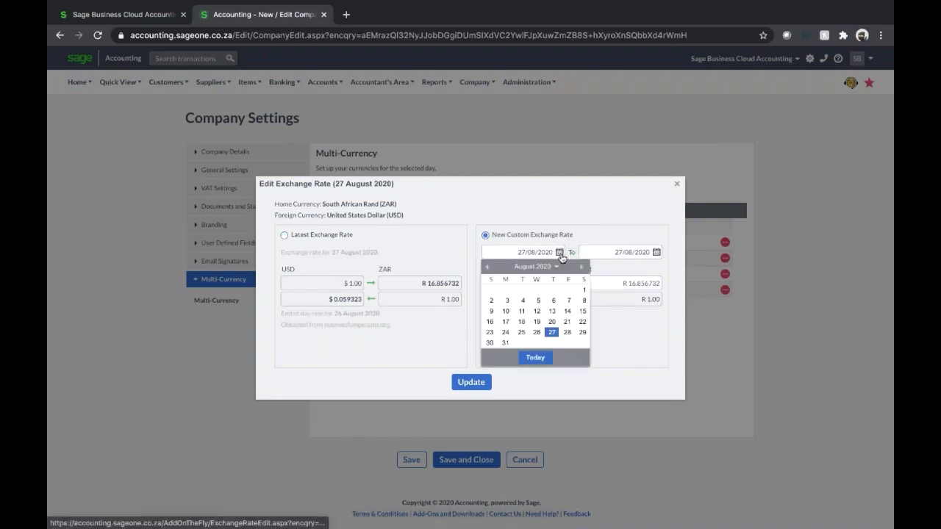
pyautogui.click(506, 335)
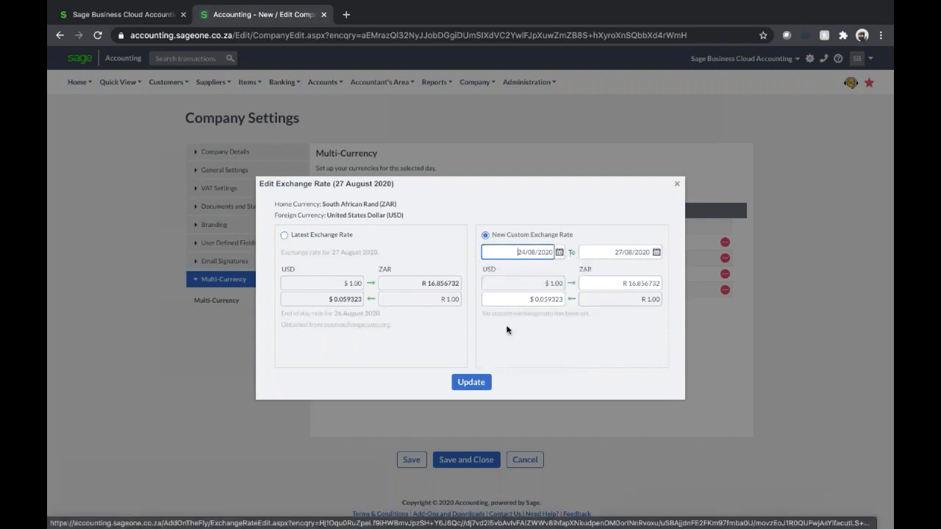
pyautogui.click(657, 252)
pyautogui.click(660, 334)
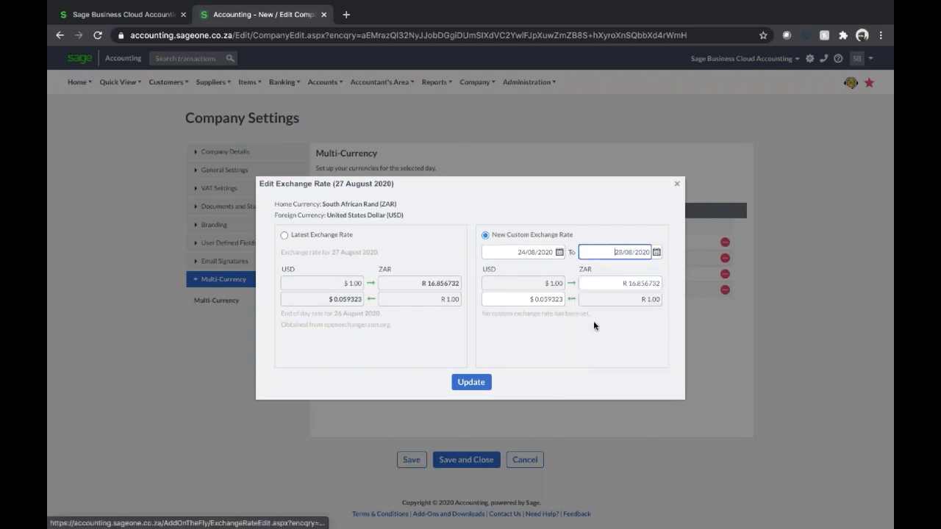
pyautogui.click(604, 283)
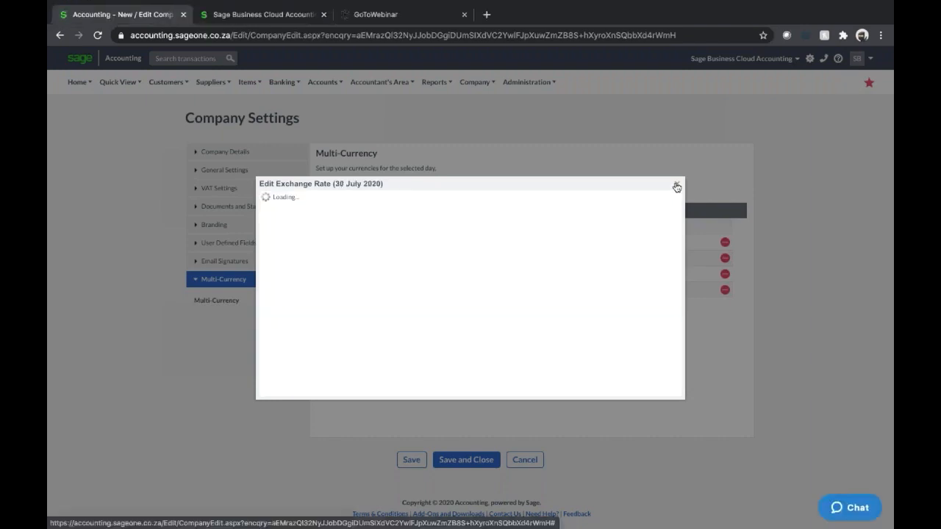
pyautogui.click(676, 183)
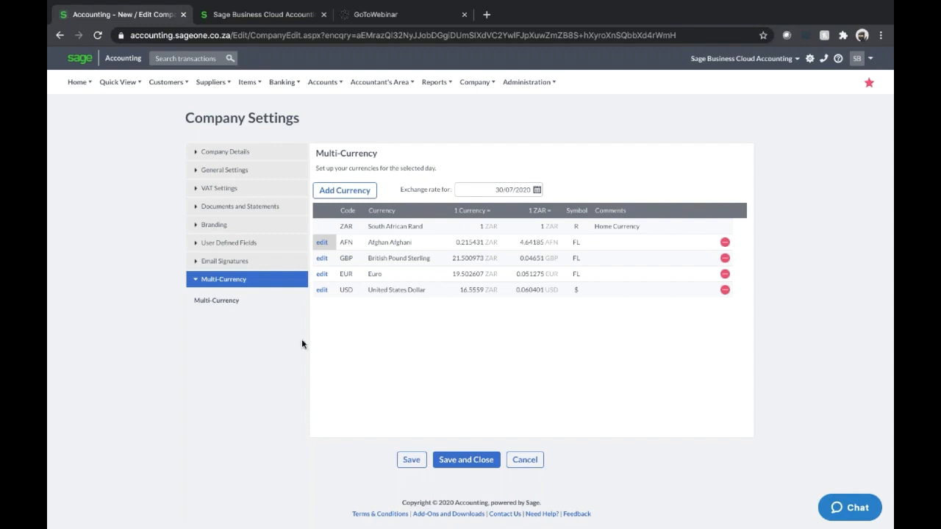
# Examine the customer and supplier settings, including the warnings for duplicate customer references and supplier invoice numbers
pyautogui.moveTo(437, 81)
pyautogui.click(208, 173)
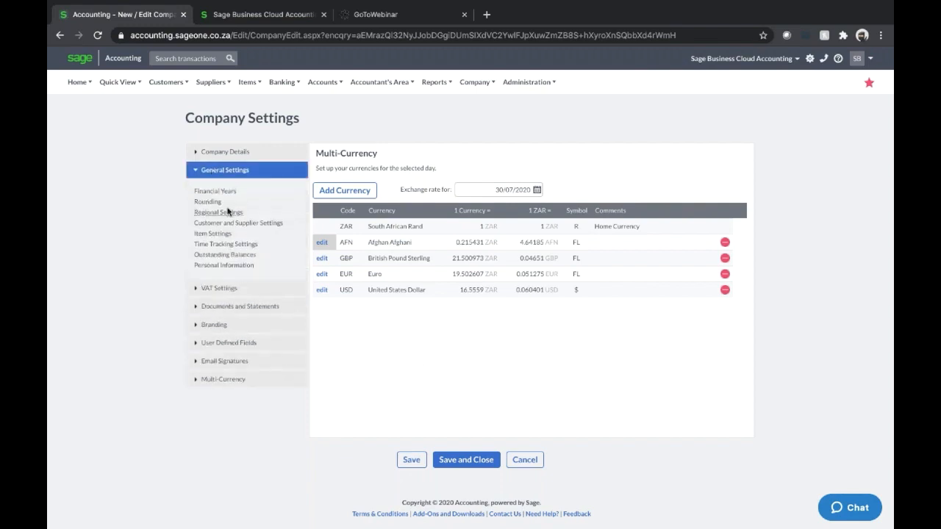
pyautogui.click(240, 224)
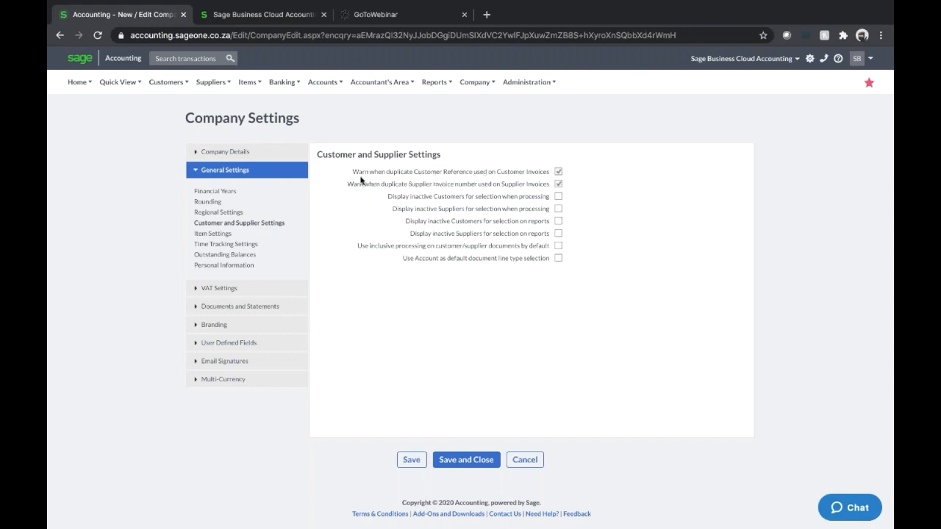
pyautogui.moveTo(353, 172); pyautogui.dragTo(456, 171)
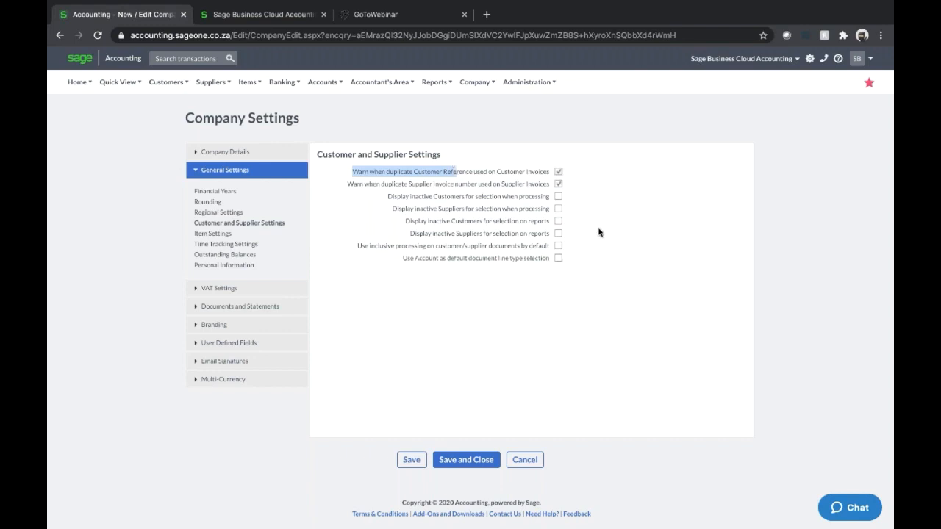
pyautogui.moveTo(350, 183); pyautogui.dragTo(414, 184)
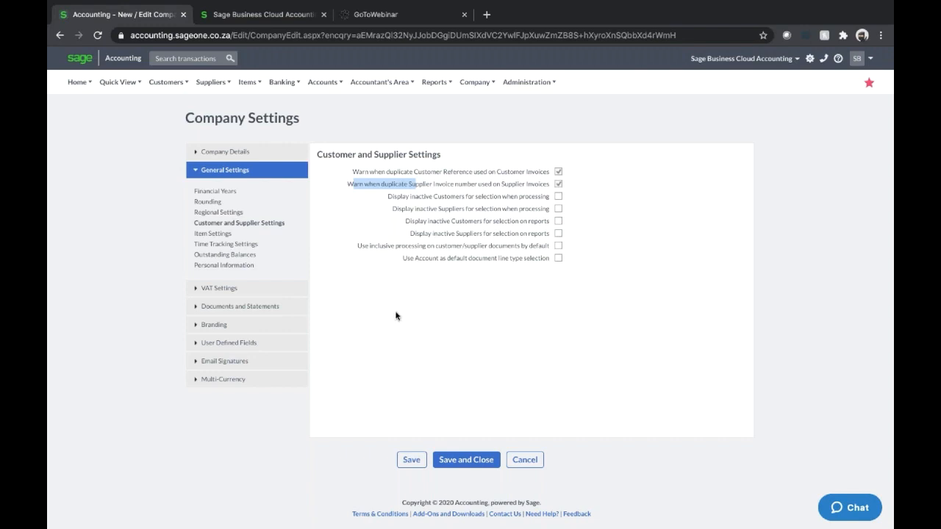
# Examine the company's item settings and price lists, and the matching price lists on a new item record
pyautogui.click(213, 234)
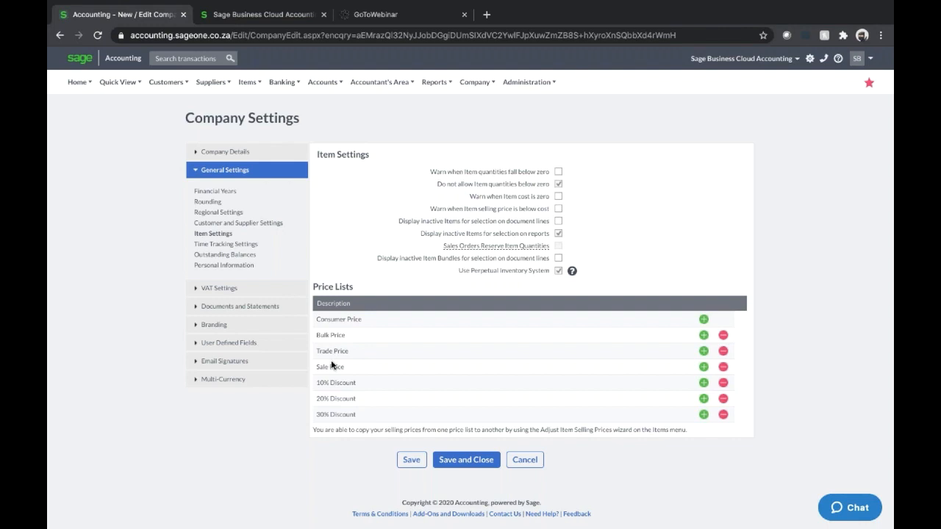
pyautogui.moveTo(243, 82)
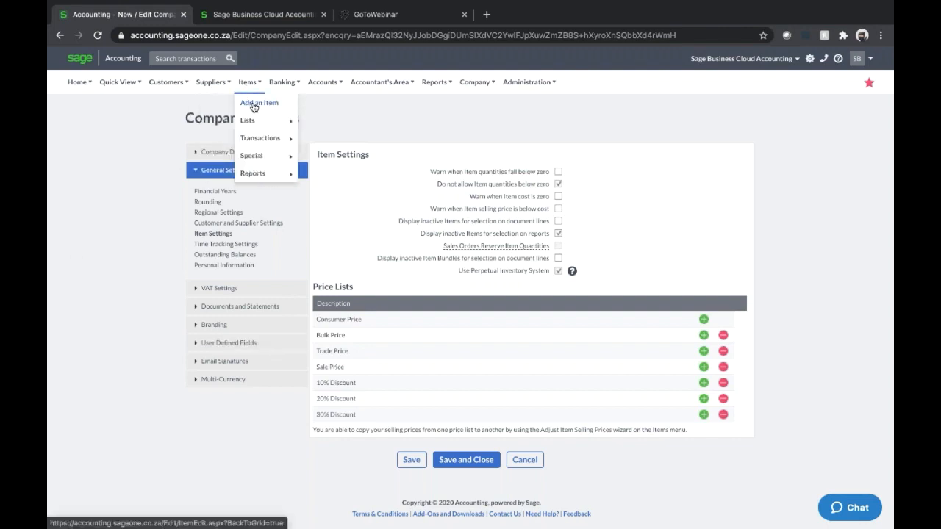
pyautogui.click(254, 107)
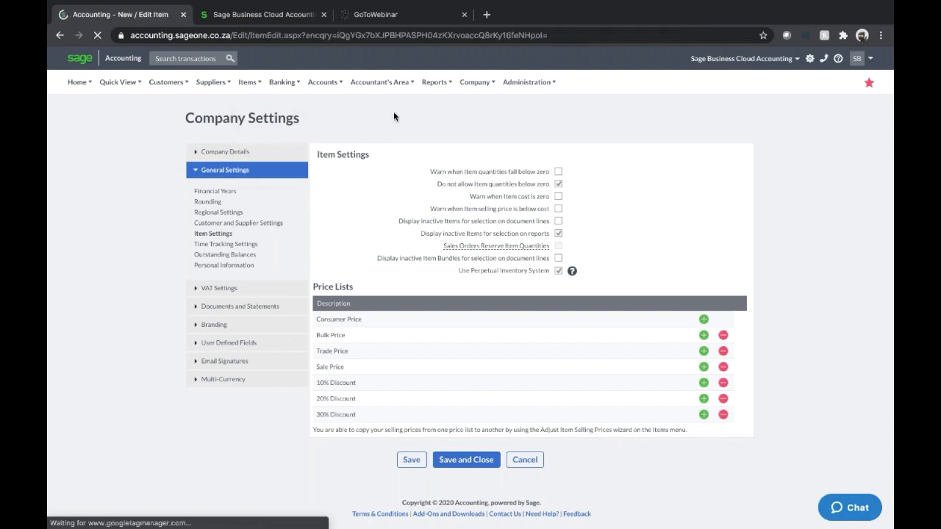
pyautogui.click(294, 264)
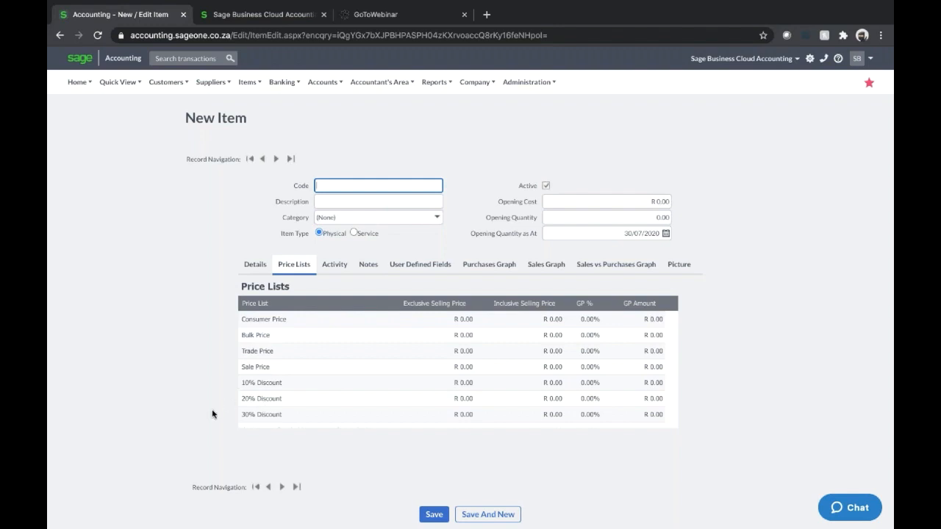
# Examine the default price list options on a new customer record
pyautogui.moveTo(166, 81)
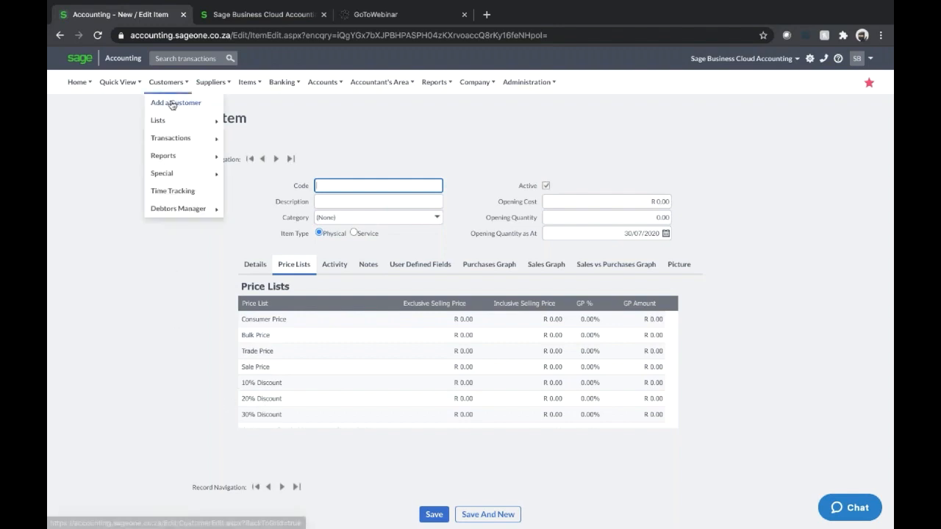
pyautogui.moveTo(171, 137)
pyautogui.click(264, 208)
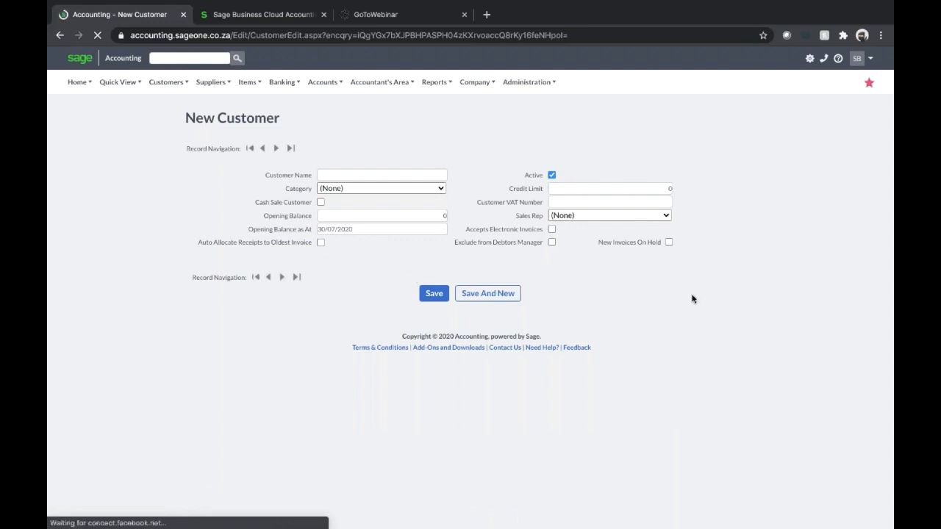
pyautogui.scroll(-3, 872, 344)
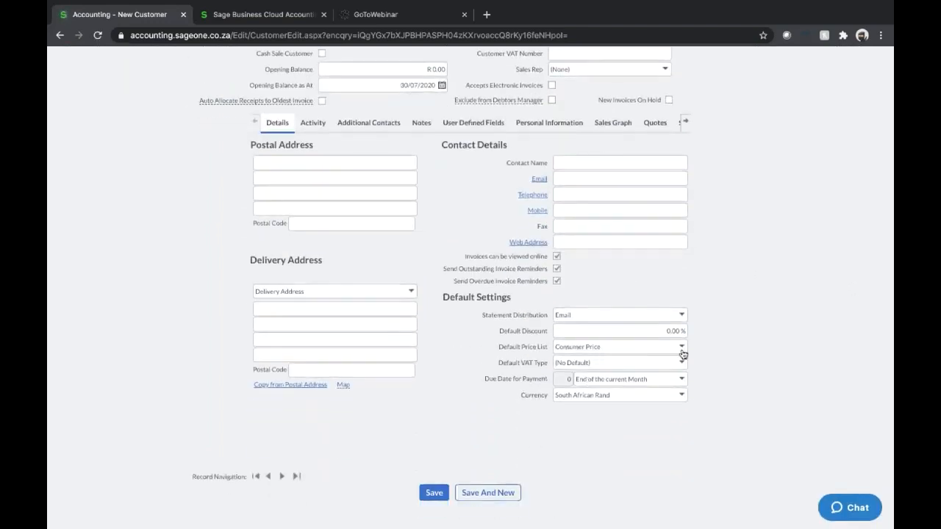
pyautogui.click(682, 349)
pyautogui.press('Down')
pyautogui.press('Down')
pyautogui.press('Down')
pyautogui.press('Down')
pyautogui.press('Down')
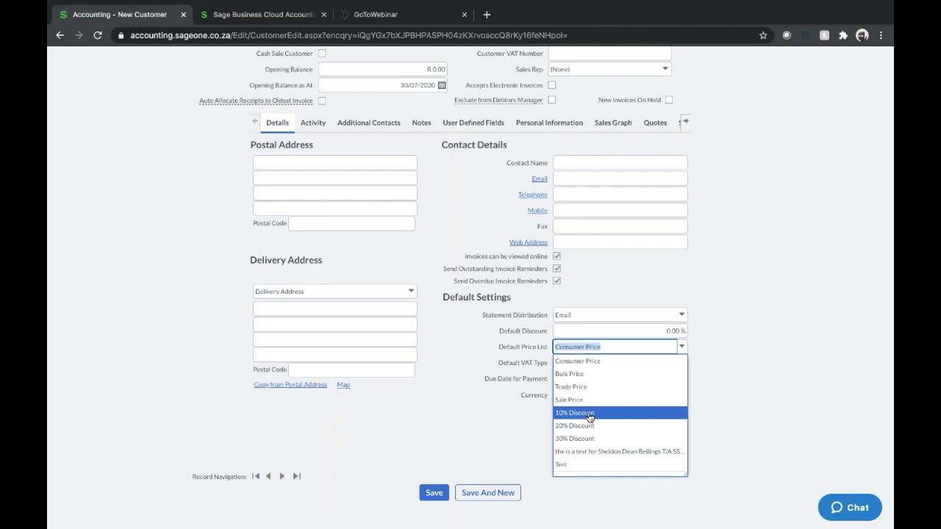
pyautogui.click(772, 355)
pyautogui.scroll(3, 773, 355)
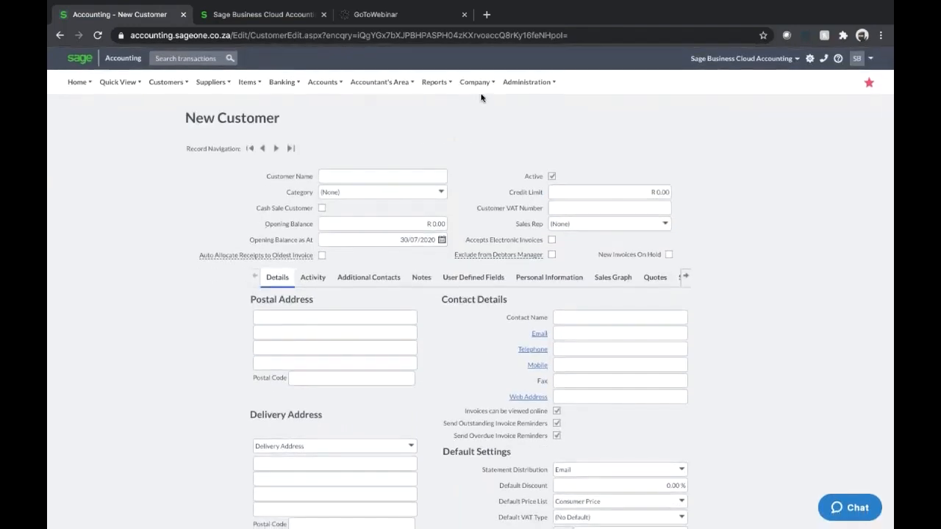
# Return to the company settings and examine the time tracking settings, including the timesheet lockdown date
pyautogui.click(474, 84)
pyautogui.click(480, 120)
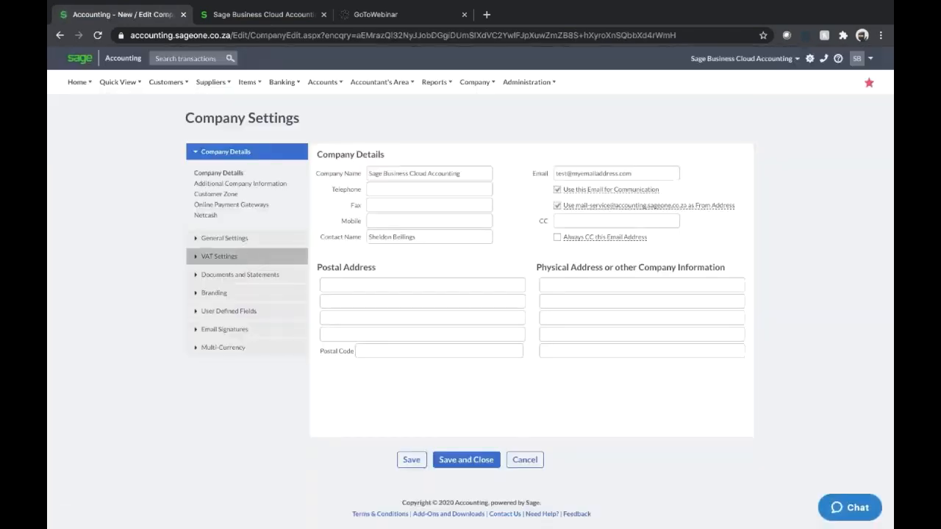
pyautogui.click(224, 238)
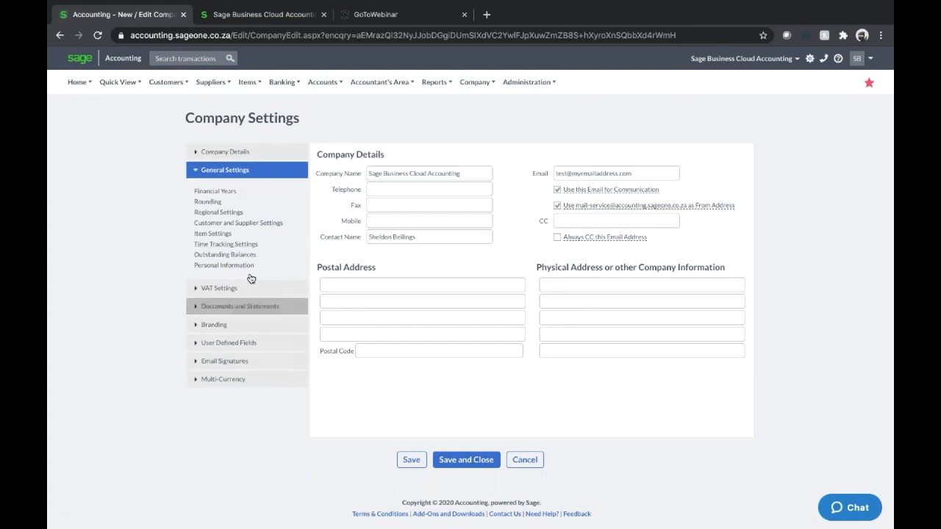
pyautogui.click(222, 247)
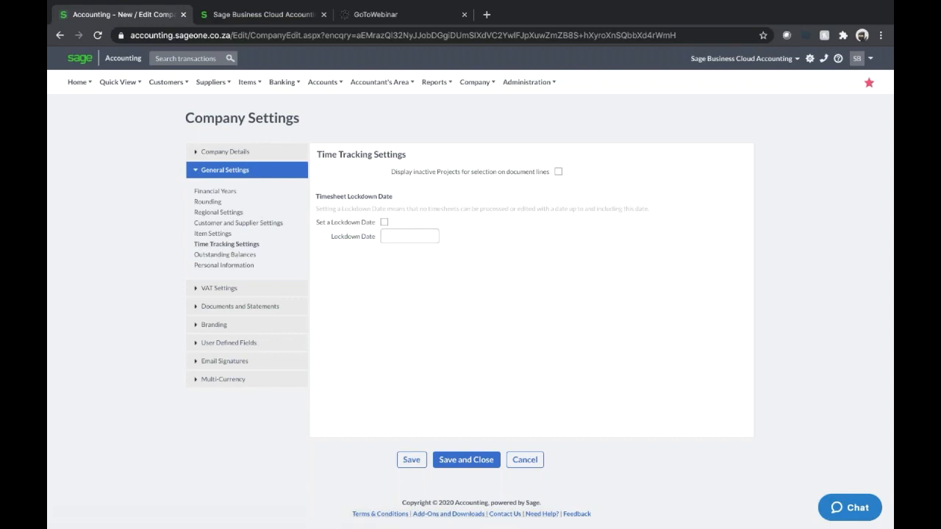
# Examine the ageing options for outstanding balances, and the company's VAT system, VAT details and VAT rates
pyautogui.click(228, 255)
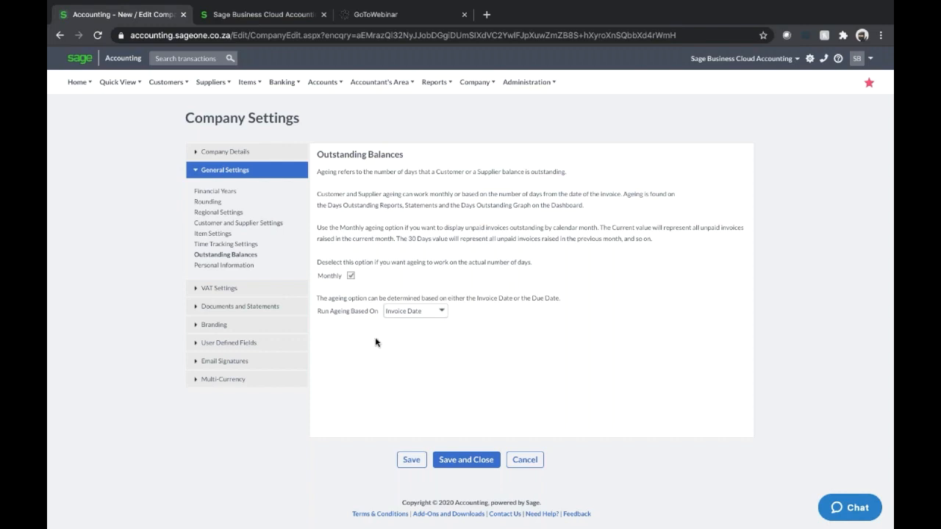
pyautogui.click(443, 315)
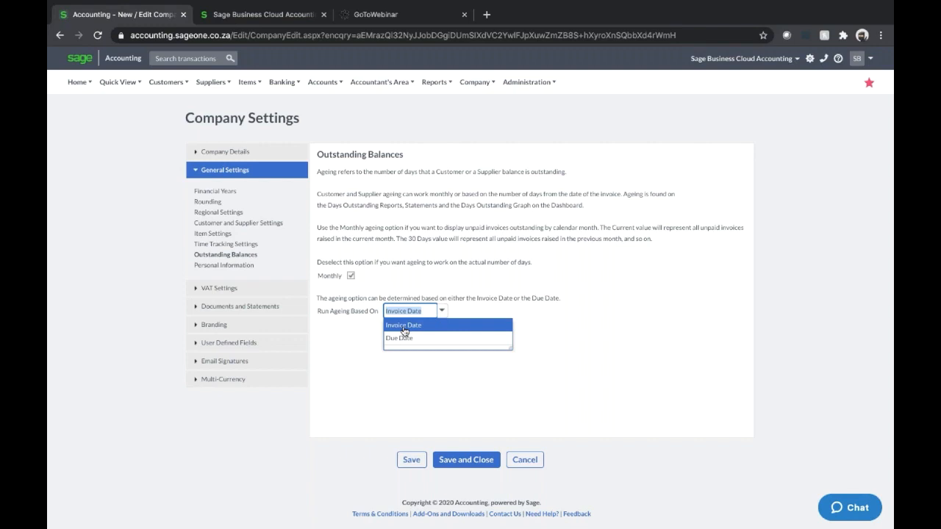
pyautogui.click(522, 250)
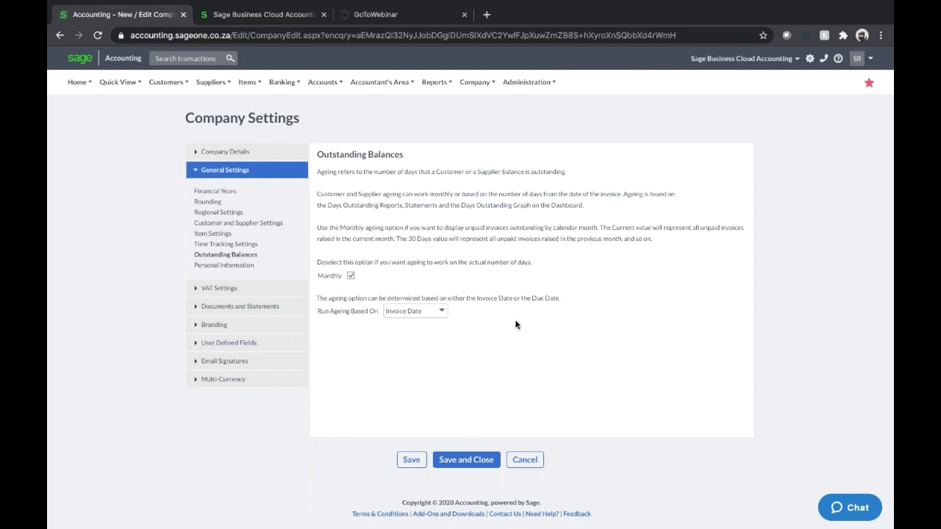
pyautogui.click(228, 291)
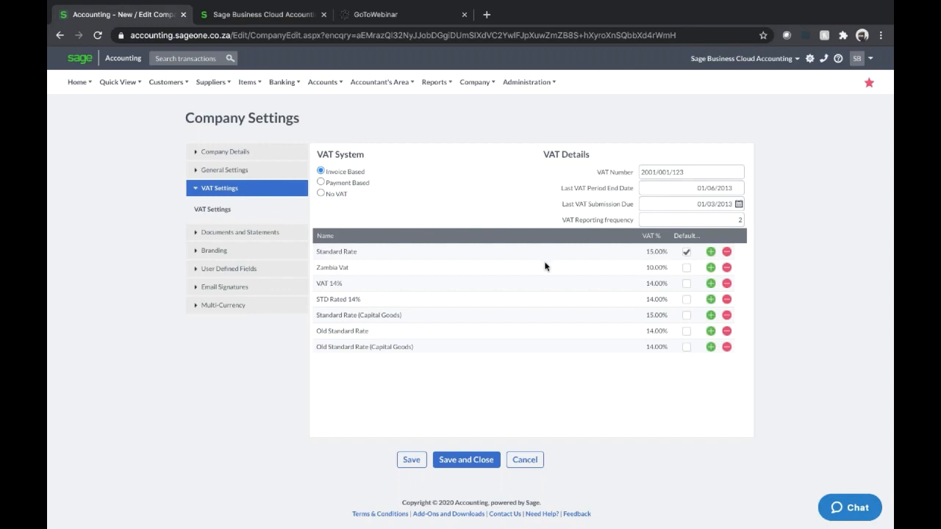
pyautogui.click(434, 82)
# Examine the statement messages for current, 30, 60, 90 and 120+ day balances in the documents and statements settings
pyautogui.click(211, 233)
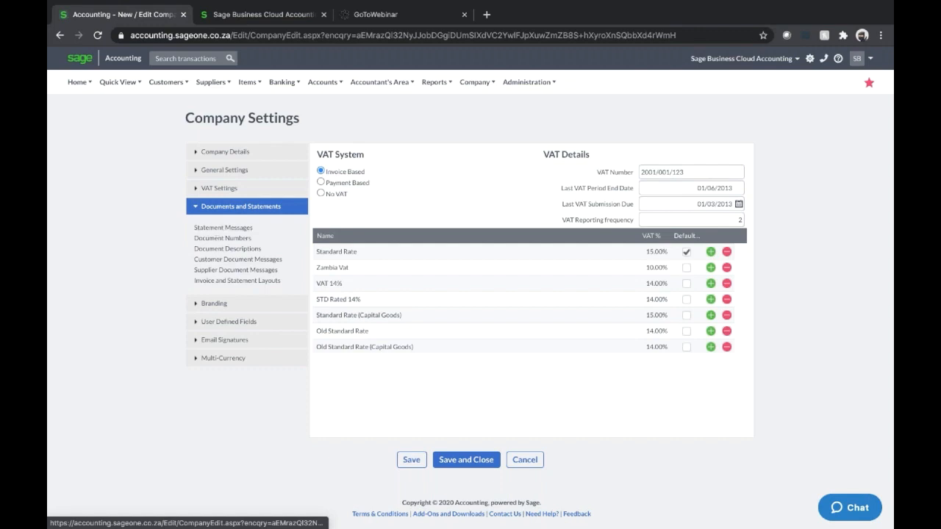
pyautogui.click(219, 228)
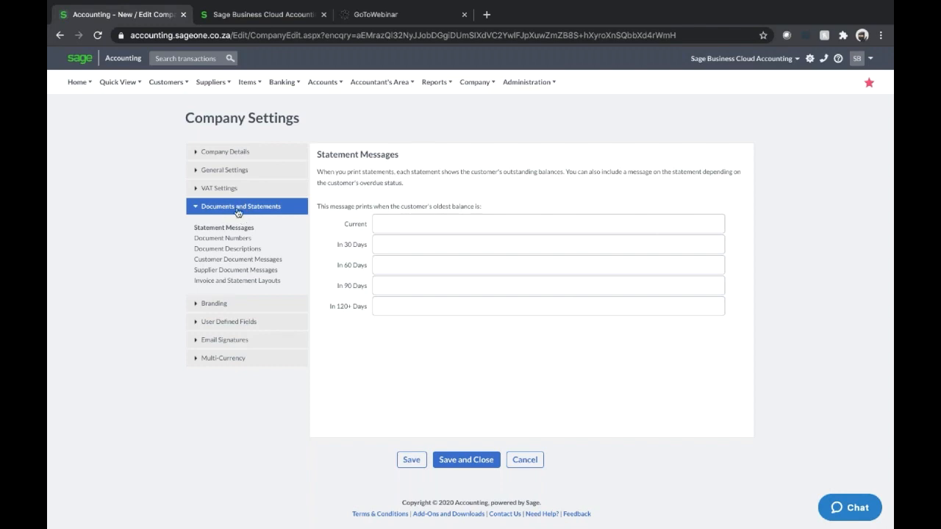
pyautogui.click(425, 226)
pyautogui.click(420, 246)
pyautogui.click(421, 225)
pyautogui.click(418, 248)
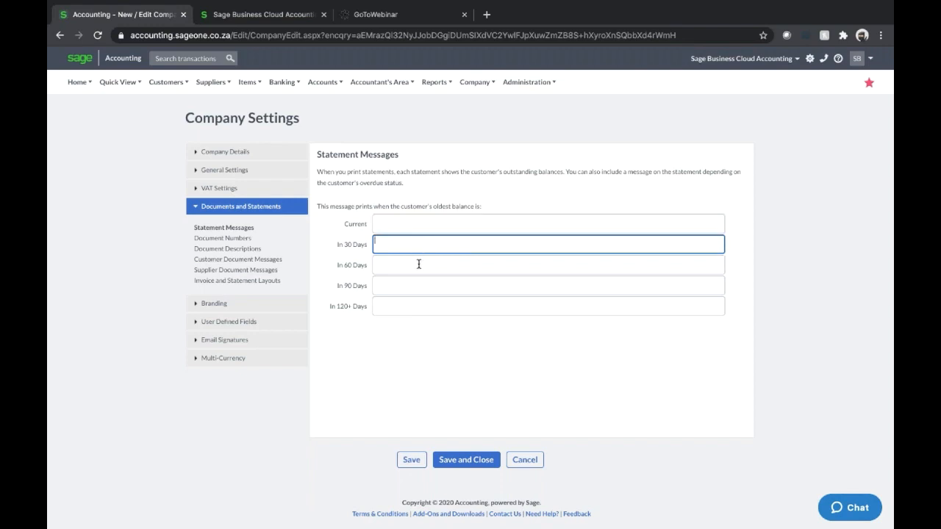
pyautogui.click(418, 267)
pyautogui.click(418, 286)
pyautogui.click(419, 303)
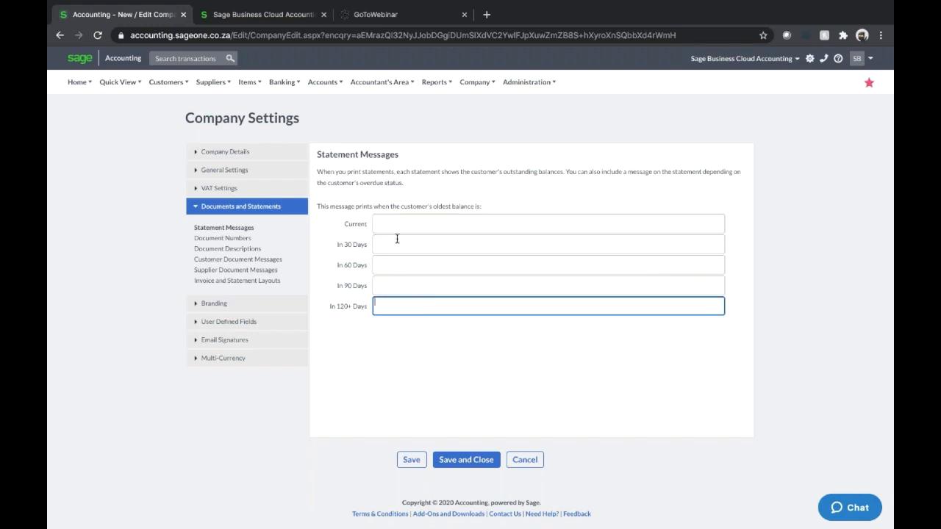
pyautogui.click(403, 242)
pyautogui.click(404, 265)
pyautogui.click(403, 286)
pyautogui.click(404, 304)
pyautogui.click(413, 269)
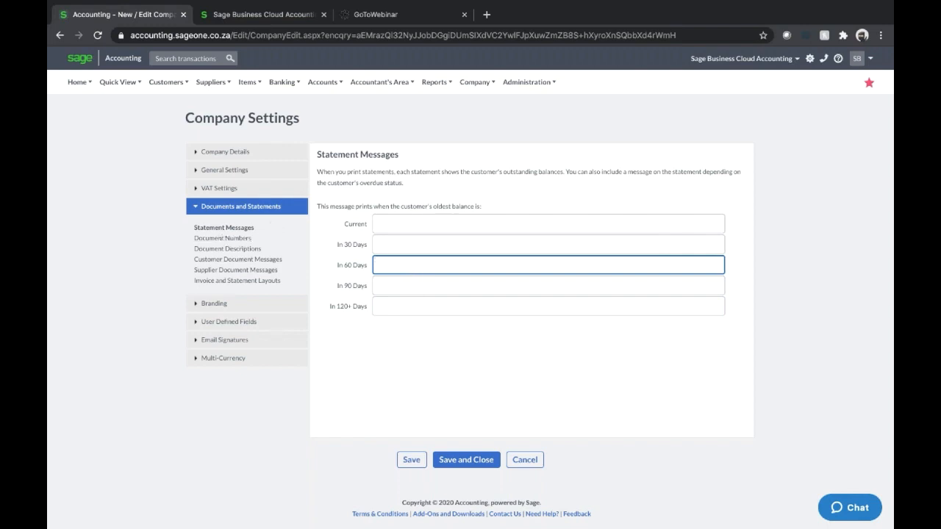
# Set the new document number for customer invoices to Inv100000
pyautogui.click(232, 238)
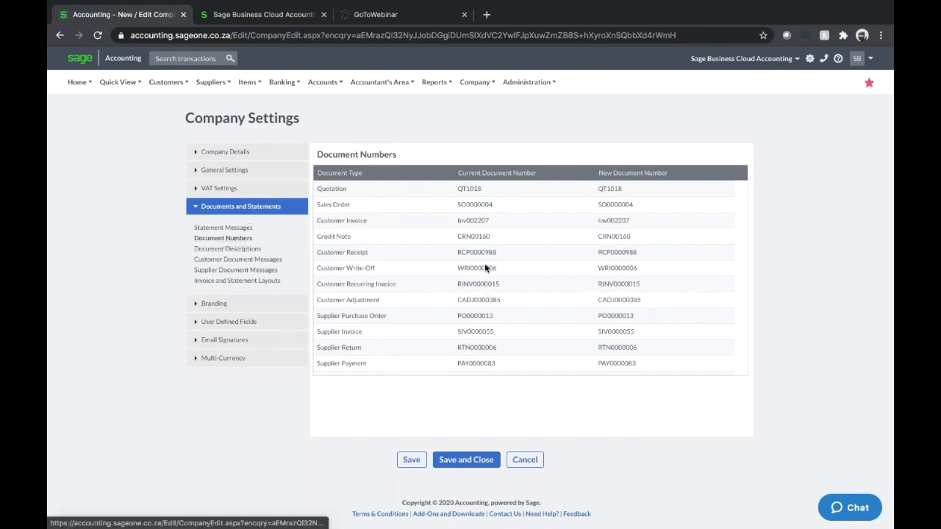
pyautogui.click(645, 220)
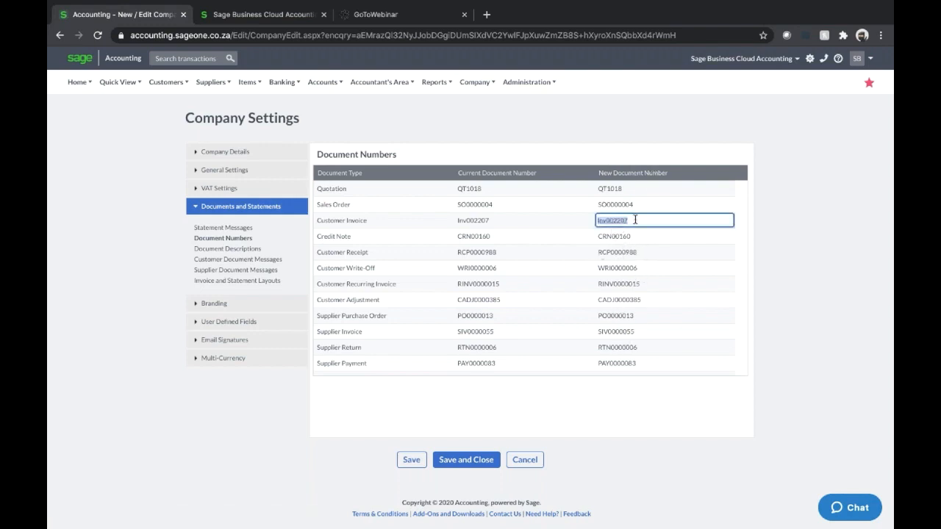
pyautogui.press('BackSpace')
pyautogui.press('BackSpace')
pyautogui.press('BackSpace')
pyautogui.press('BackSpace')
pyautogui.press('BackSpace')
pyautogui.press('BackSpace')
pyautogui.write('10000')
pyautogui.write('0')
pyautogui.click(770, 299)
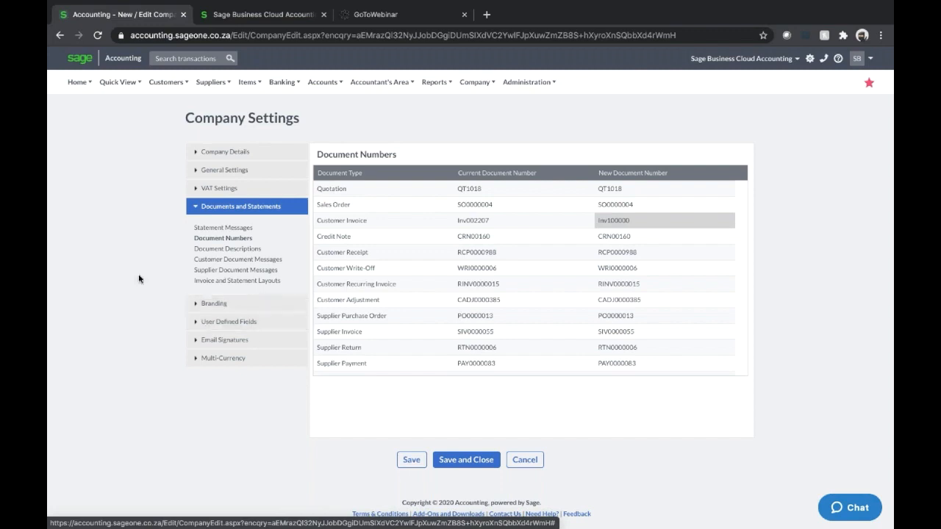
# Review the document descriptions, and clear the default quote message in the customer document messages
pyautogui.click(237, 250)
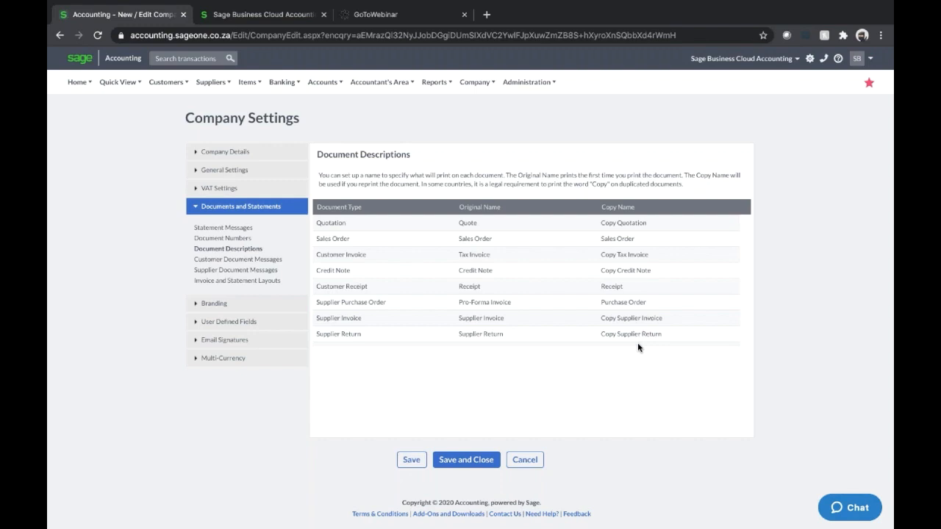
pyautogui.click(248, 259)
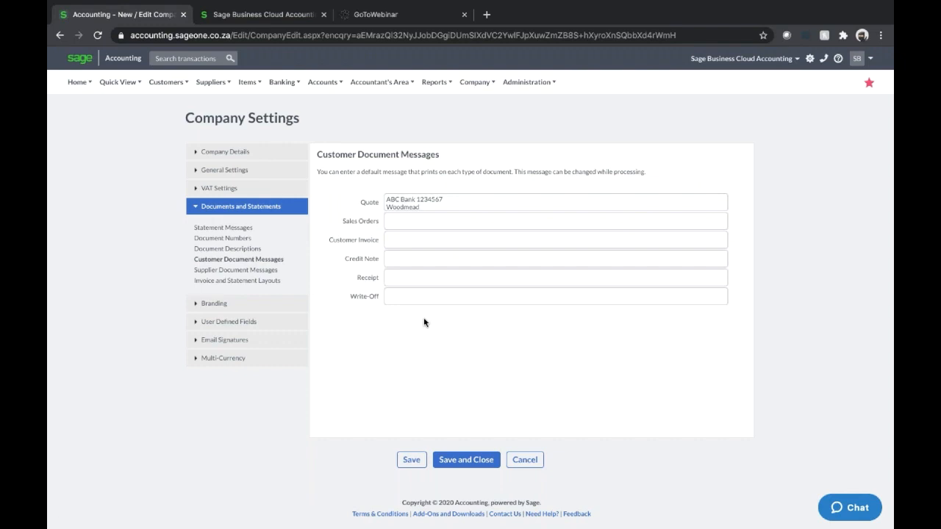
pyautogui.click(439, 205)
pyautogui.hotkey('ctrl', 'a')
pyautogui.press('BackSpace')
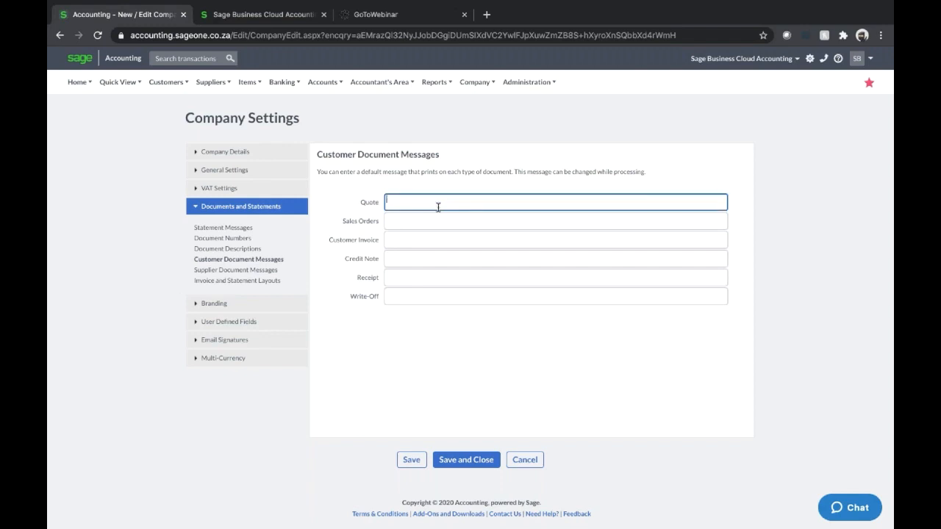
# Try "New Porsche 911 Turbo S" as the default customer invoice message and clear it again
pyautogui.click(431, 222)
pyautogui.click(427, 242)
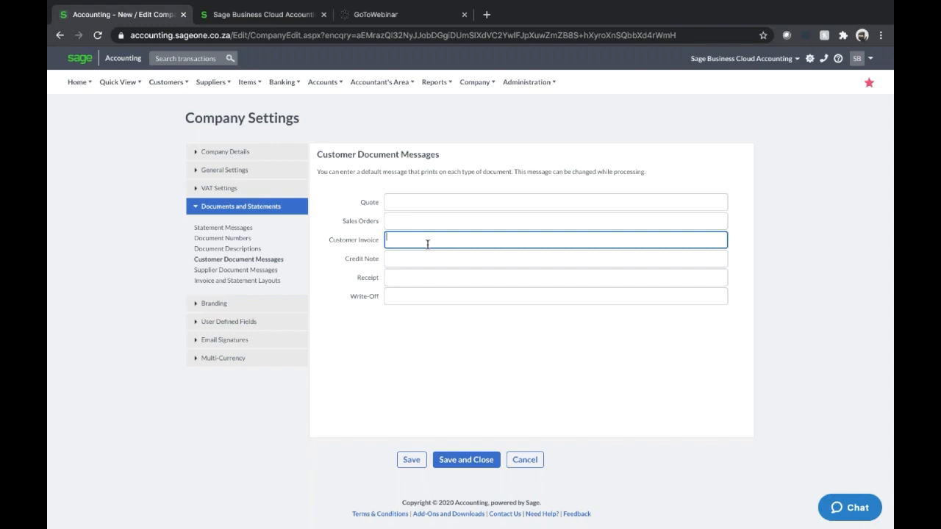
pyautogui.write('New Porsche 911 Turbo S')
pyautogui.moveTo(508, 238); pyautogui.dragTo(291, 240)
pyautogui.press('BackSpace')
pyautogui.click(816, 308)
pyautogui.click(457, 243)
# Examine the supplier document messages and the invoice and statement layouts, including the additional layouts and the Custom Layout Designer link
pyautogui.click(242, 270)
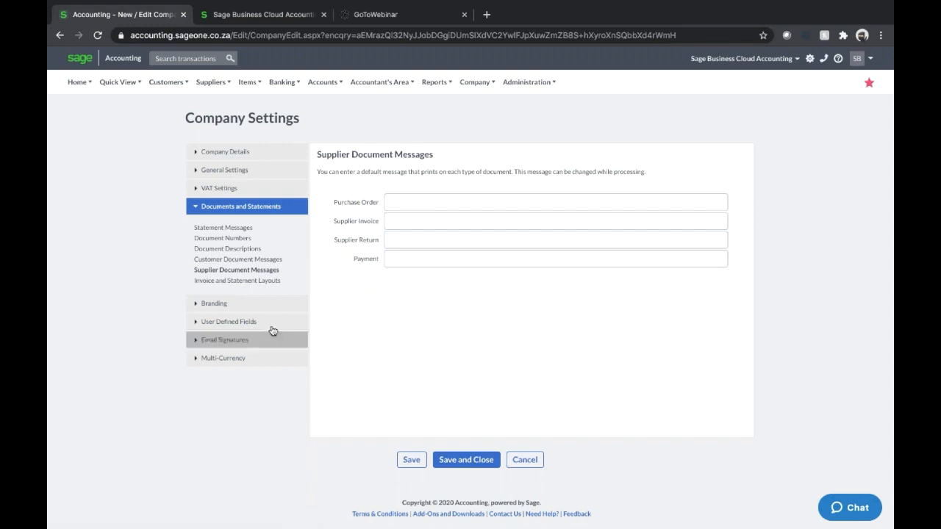
pyautogui.click(263, 282)
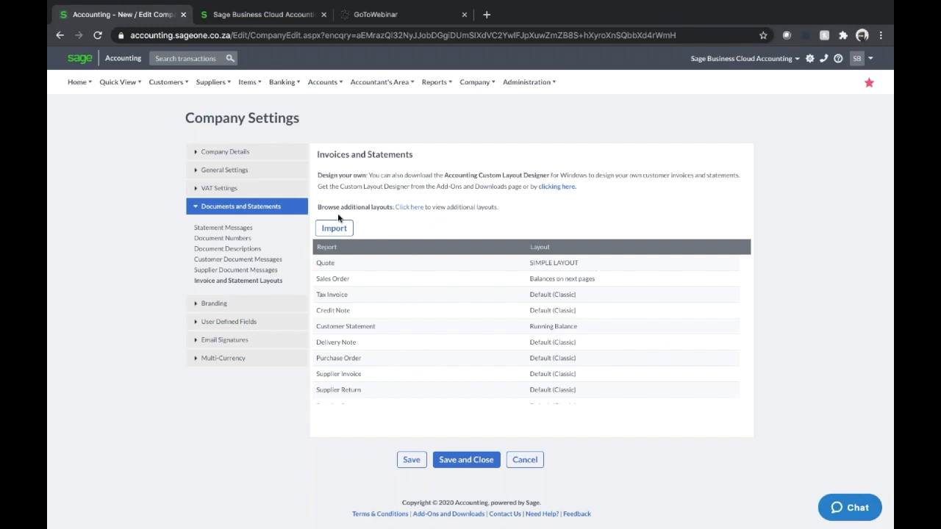
pyautogui.click(409, 208)
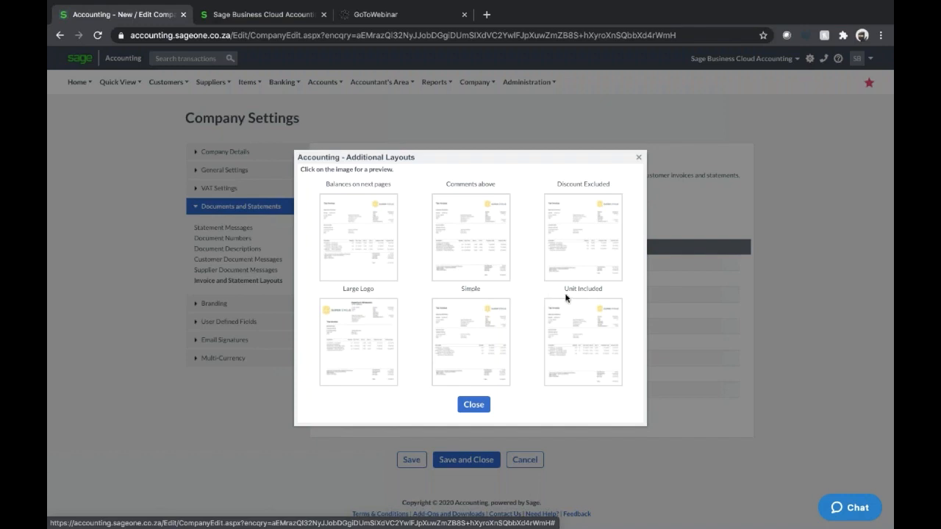
pyautogui.click(638, 157)
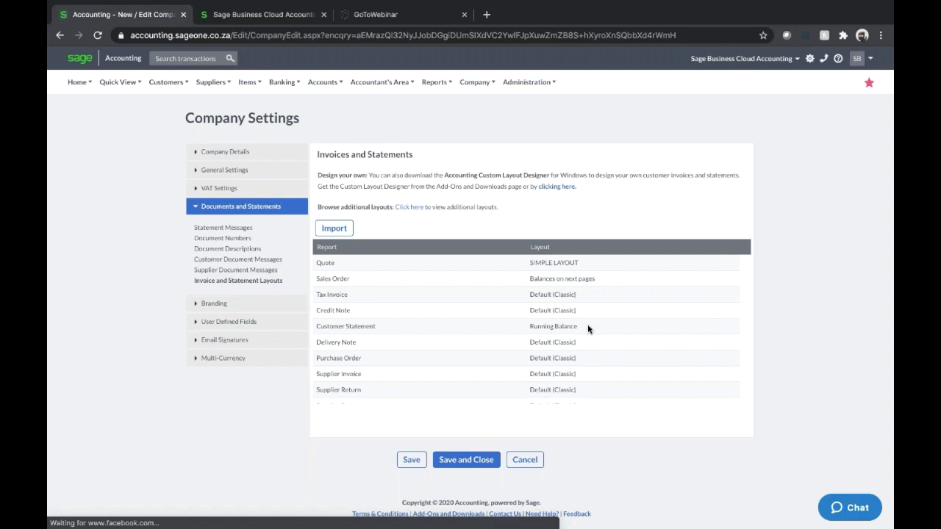
pyautogui.moveTo(443, 175); pyautogui.dragTo(550, 175)
pyautogui.click(488, 175)
pyautogui.moveTo(478, 175); pyautogui.dragTo(551, 176)
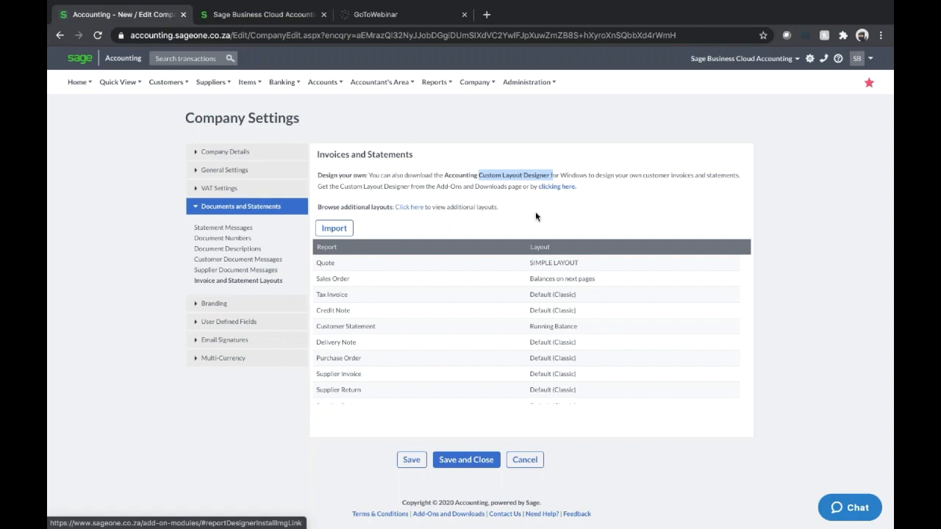
pyautogui.click(548, 188)
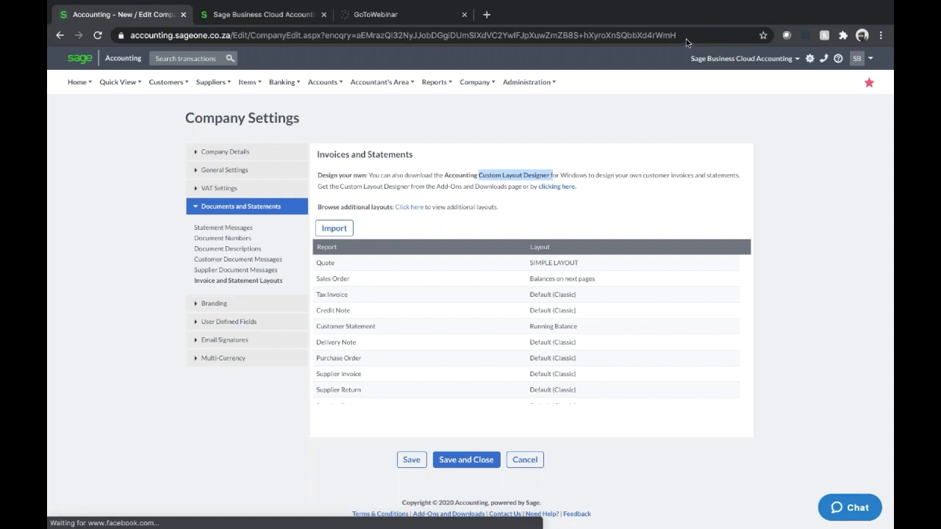
# Examine the company logo branding settings, including the position options for the logo on invoices and statements
pyautogui.click(205, 305)
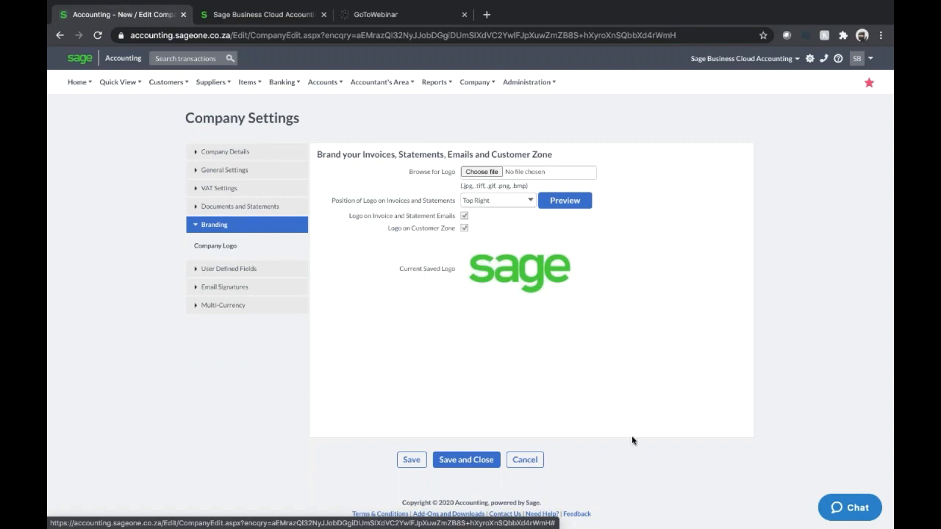
pyautogui.click(477, 82)
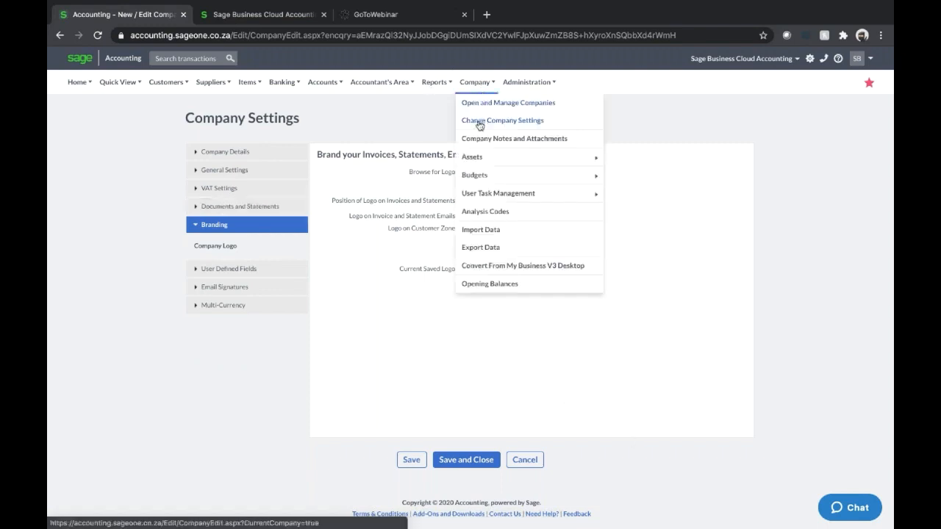
pyautogui.click(479, 122)
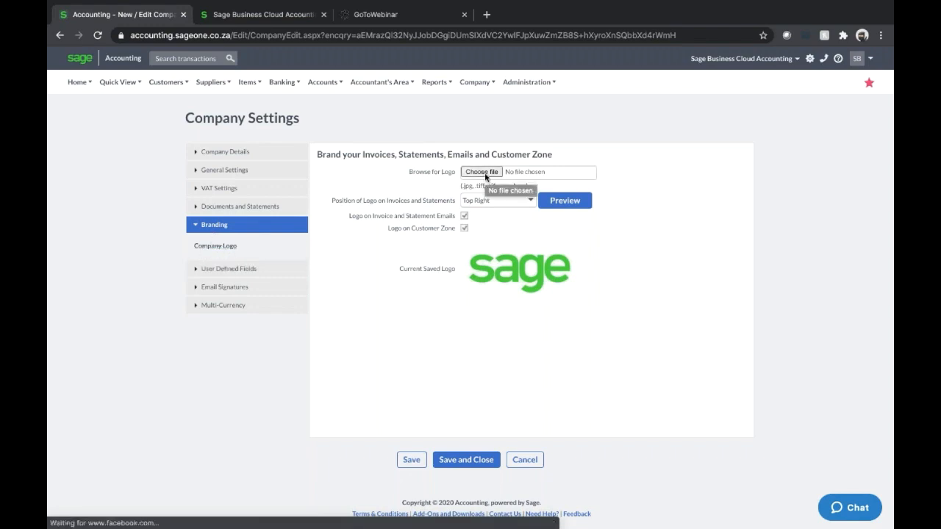
pyautogui.click(530, 201)
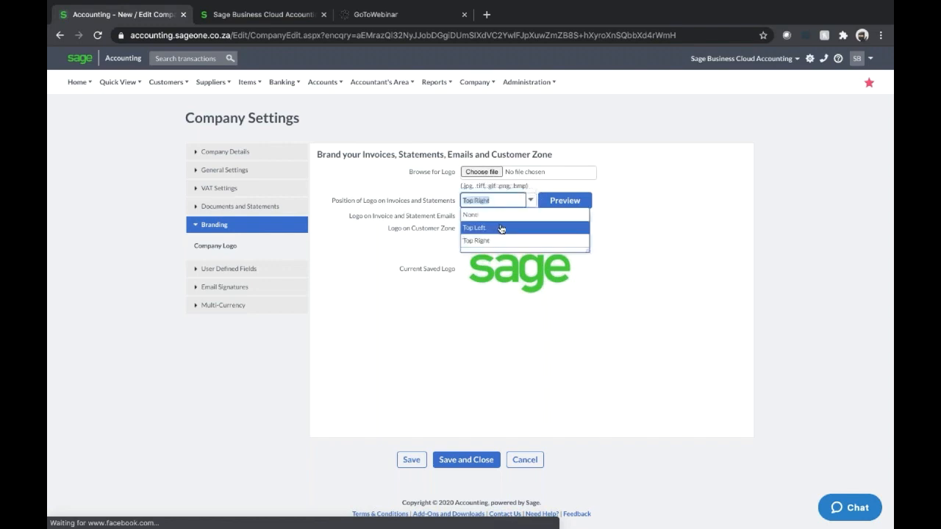
pyautogui.click(635, 292)
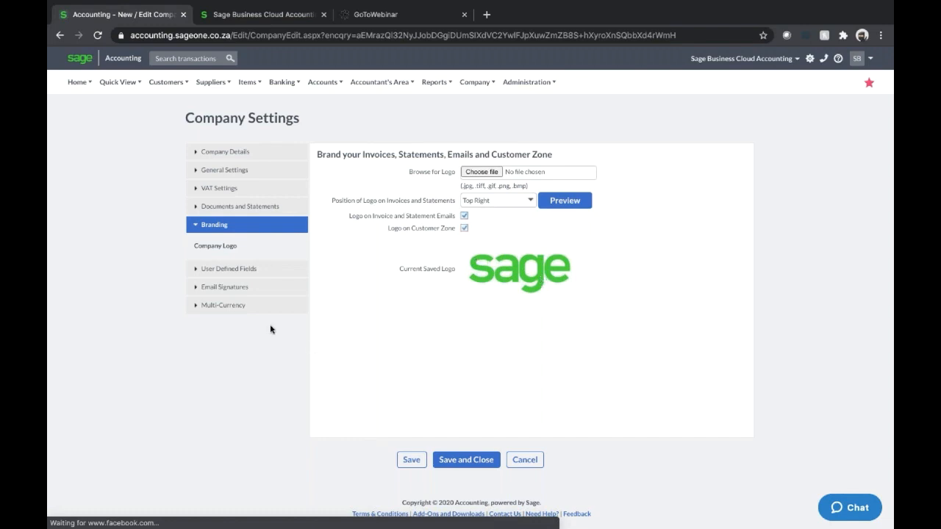
# Examine the user defined fields for customers, suppliers, items, assets, and documents and transactions
pyautogui.click(197, 269)
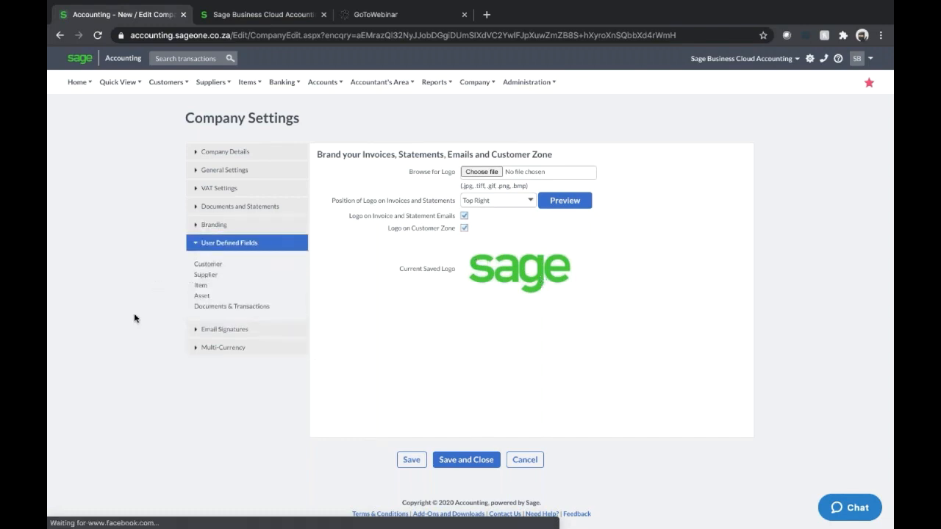
pyautogui.click(216, 265)
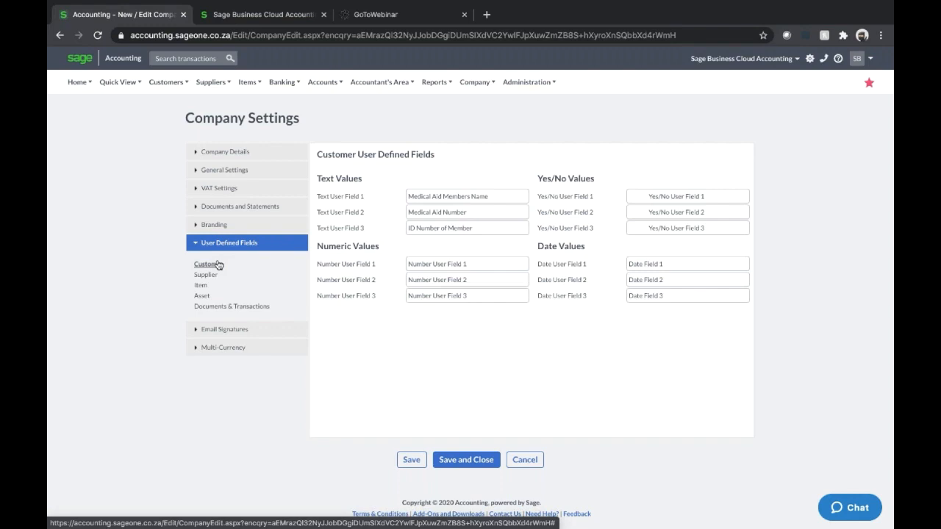
pyautogui.click(204, 275)
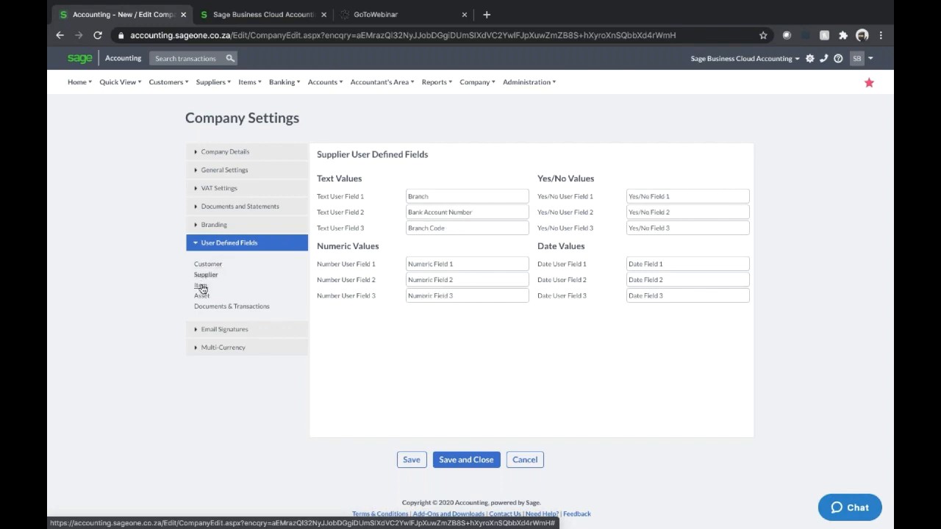
pyautogui.click(201, 286)
pyautogui.click(202, 294)
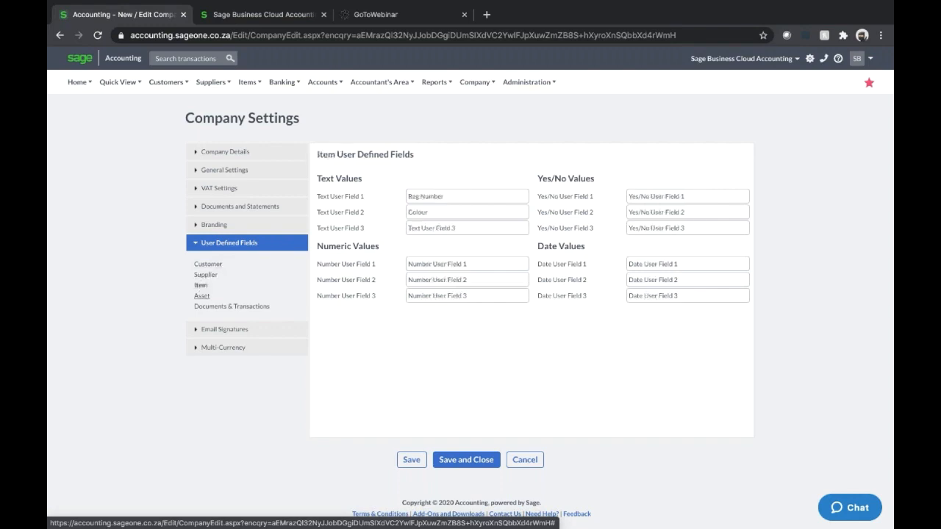
pyautogui.click(220, 306)
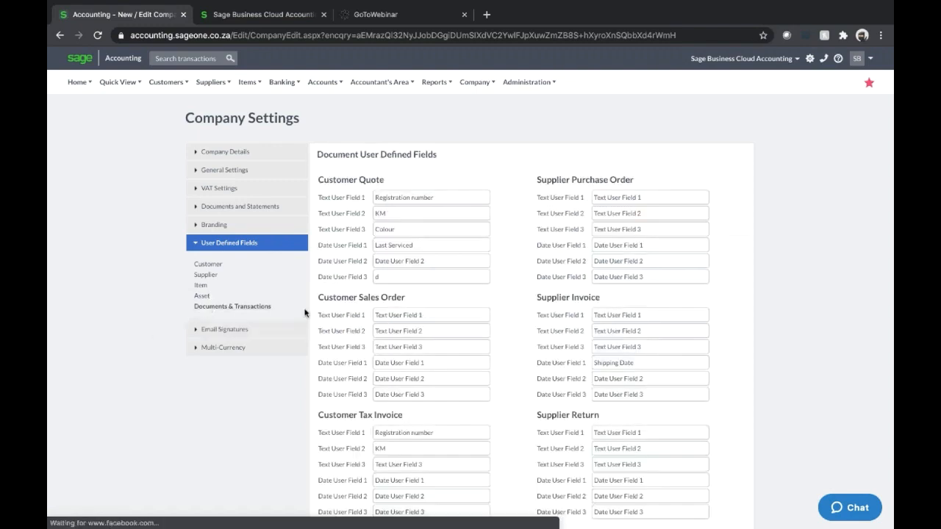
# Return to the customer user defined fields and examine the three text user fields
pyautogui.click(208, 265)
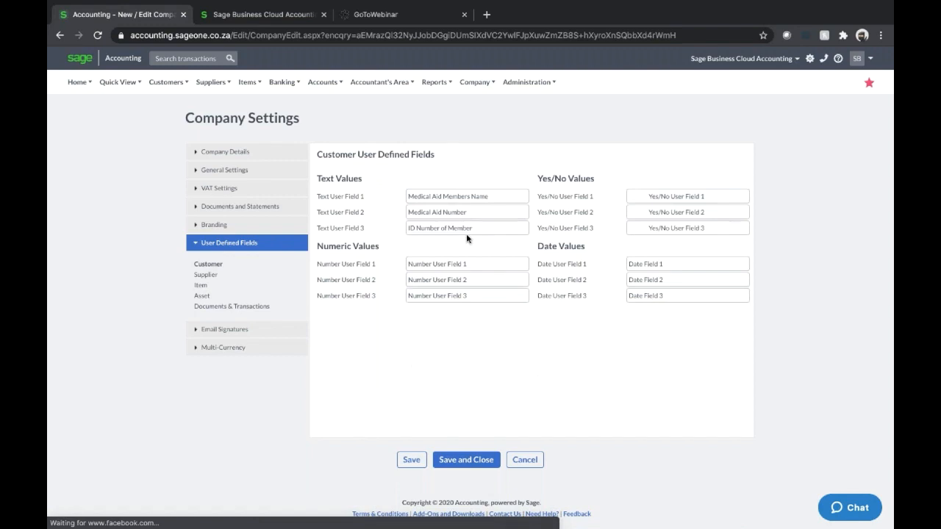
pyautogui.click(504, 197)
pyautogui.click(497, 211)
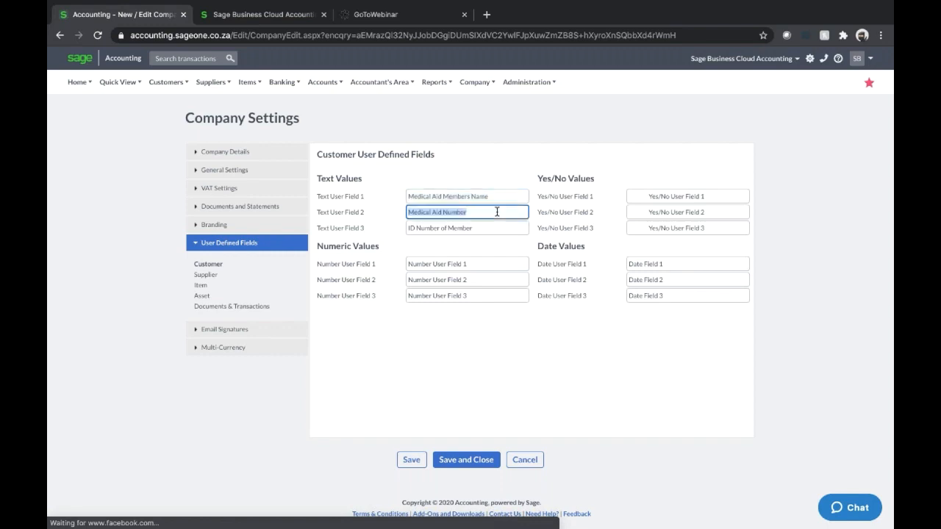
pyautogui.click(494, 228)
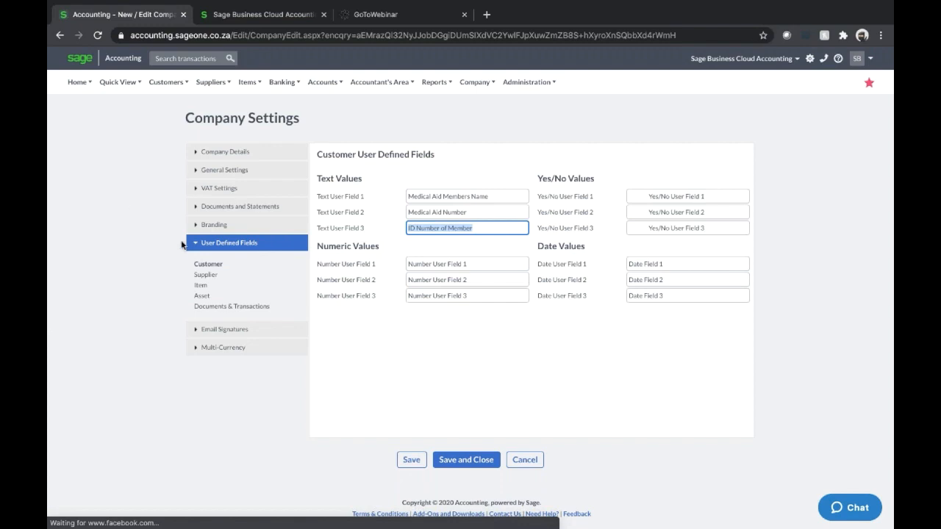
# Open a new customer record and examine its user defined fields, including the medical aid member name and number fields
pyautogui.moveTo(166, 83)
pyautogui.click(175, 103)
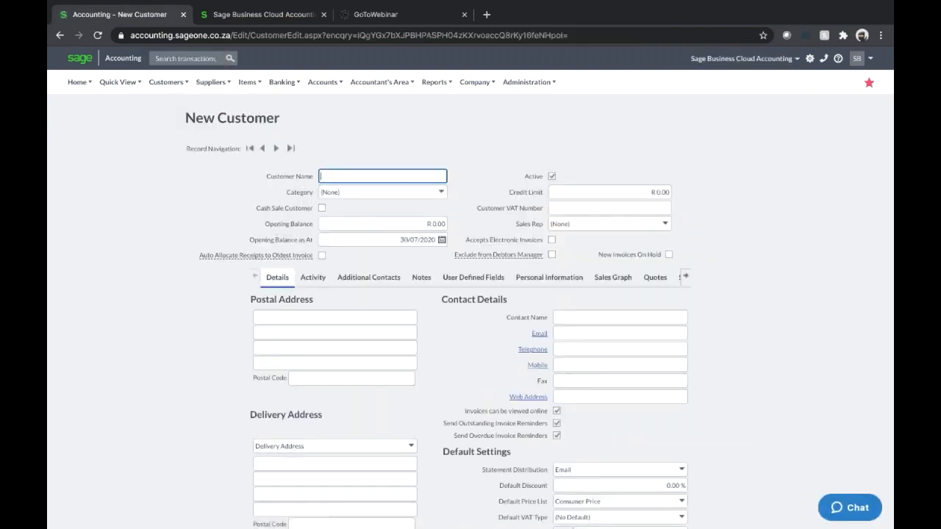
pyautogui.click(472, 277)
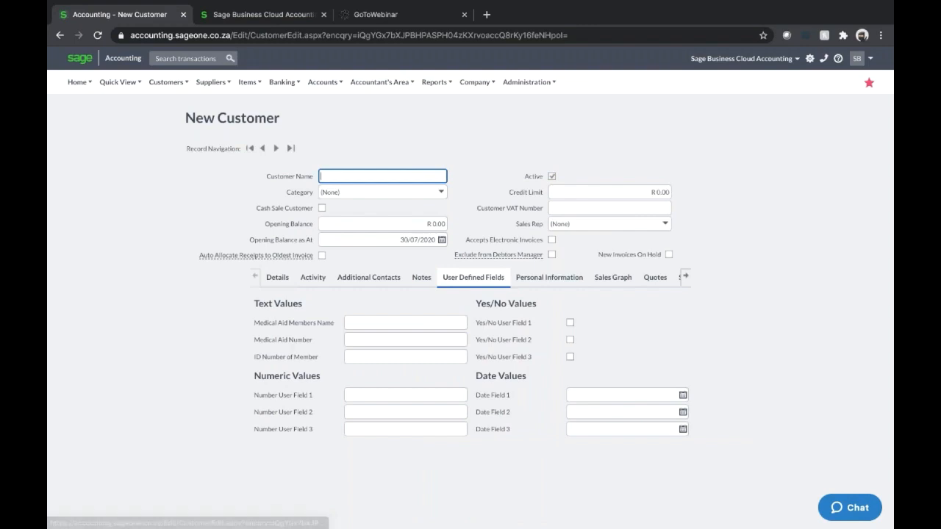
pyautogui.moveTo(254, 322); pyautogui.dragTo(330, 326)
pyautogui.click(330, 330)
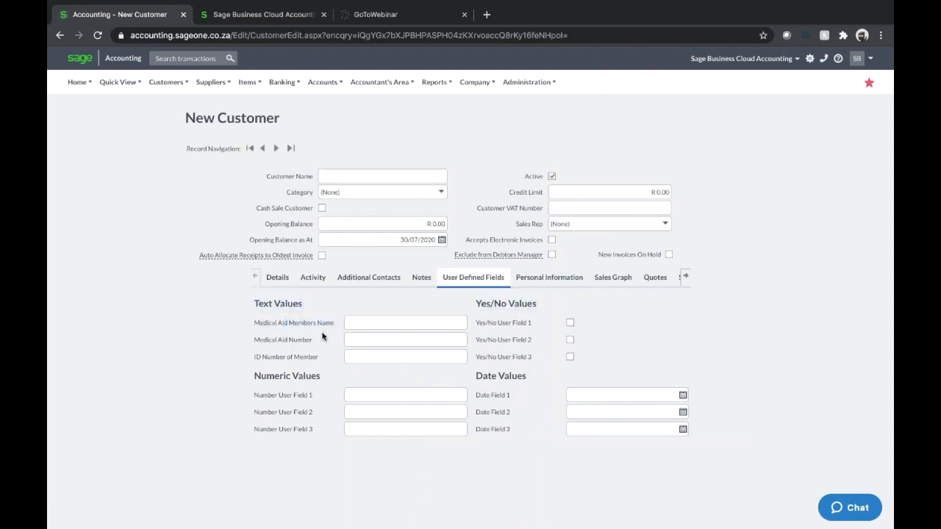
pyautogui.tripleClick(280, 340)
pyautogui.click(289, 337)
# Return to the company settings and examine the customer quote's text and date fields in the document user defined fields
pyautogui.click(475, 81)
pyautogui.click(481, 122)
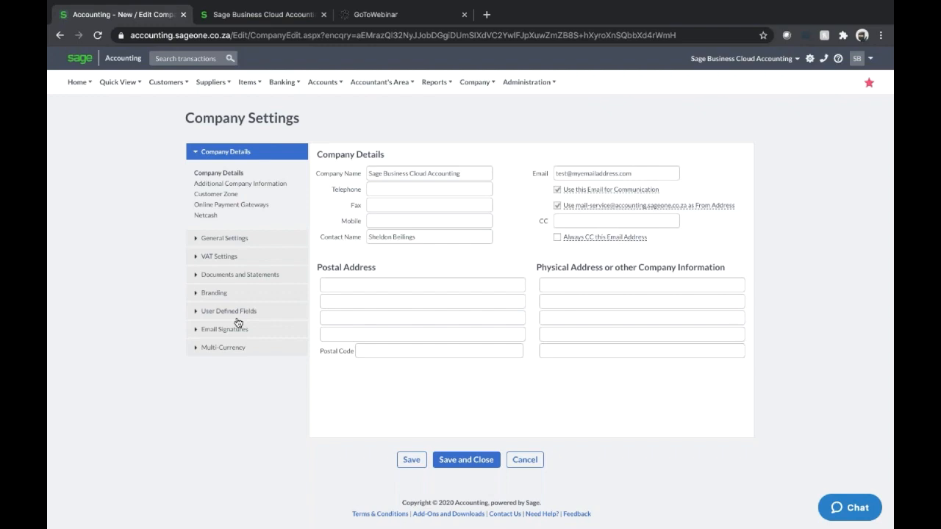
pyautogui.click(232, 313)
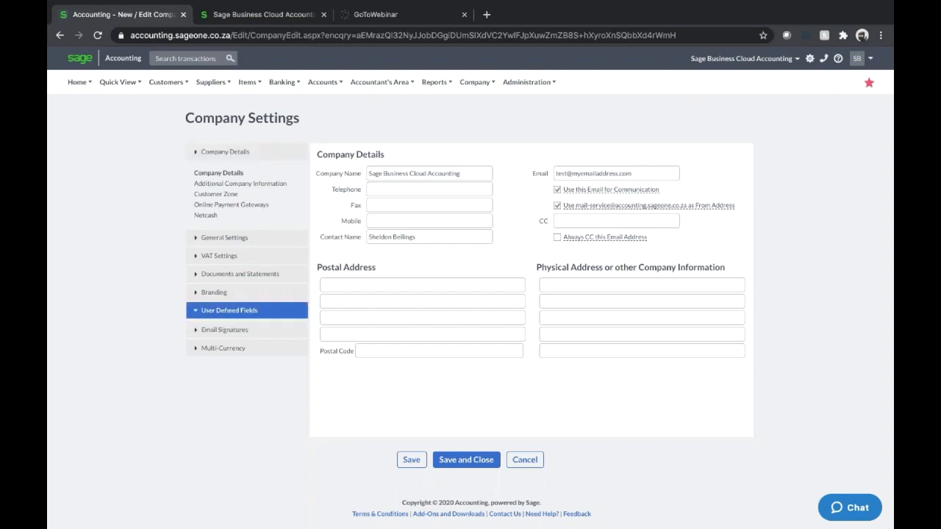
pyautogui.click(241, 307)
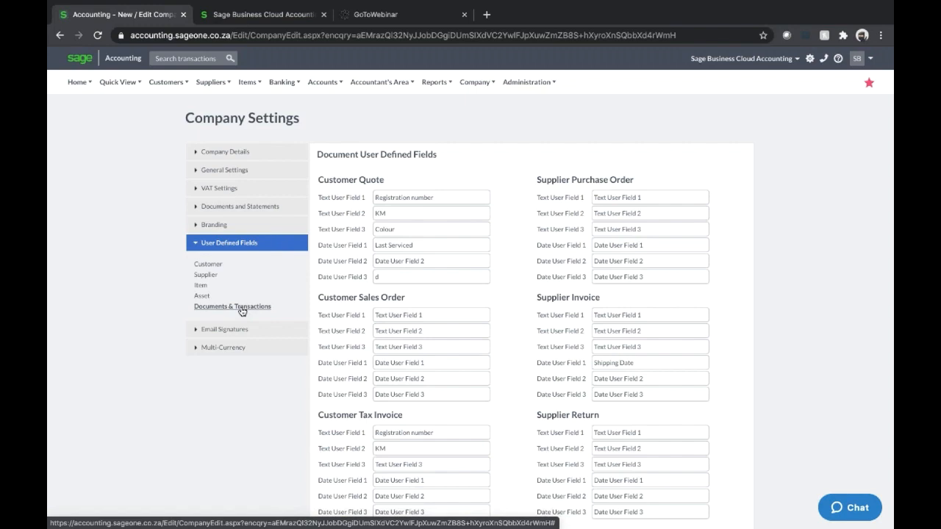
pyautogui.click(468, 202)
pyautogui.click(441, 215)
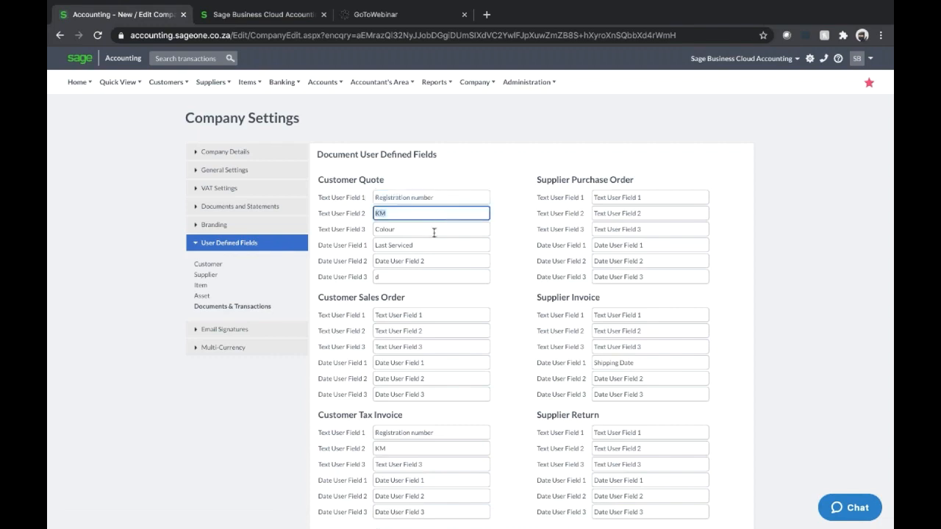
pyautogui.click(434, 230)
pyautogui.click(439, 248)
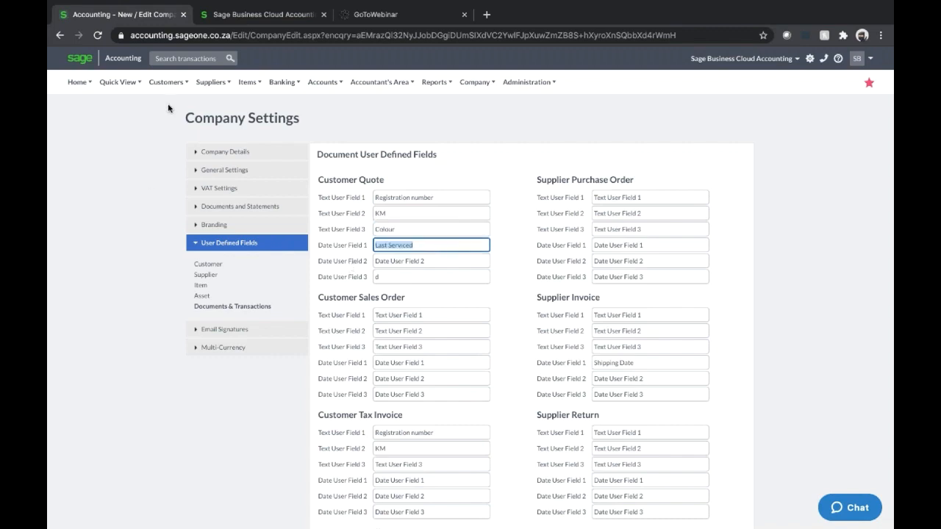
# Start a new customer quote and examine its user defined fields, leaving them empty and closing the dialog
pyautogui.click(166, 81)
pyautogui.moveTo(171, 138)
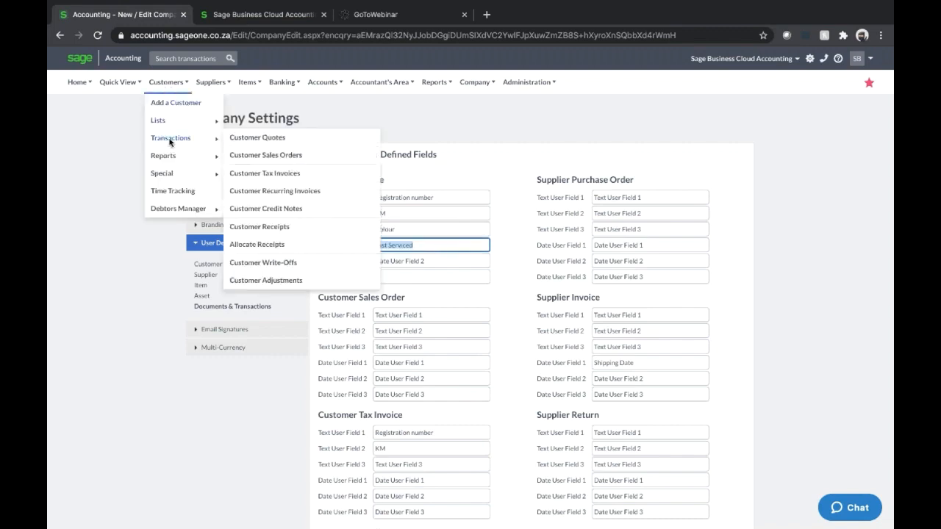
pyautogui.click(253, 140)
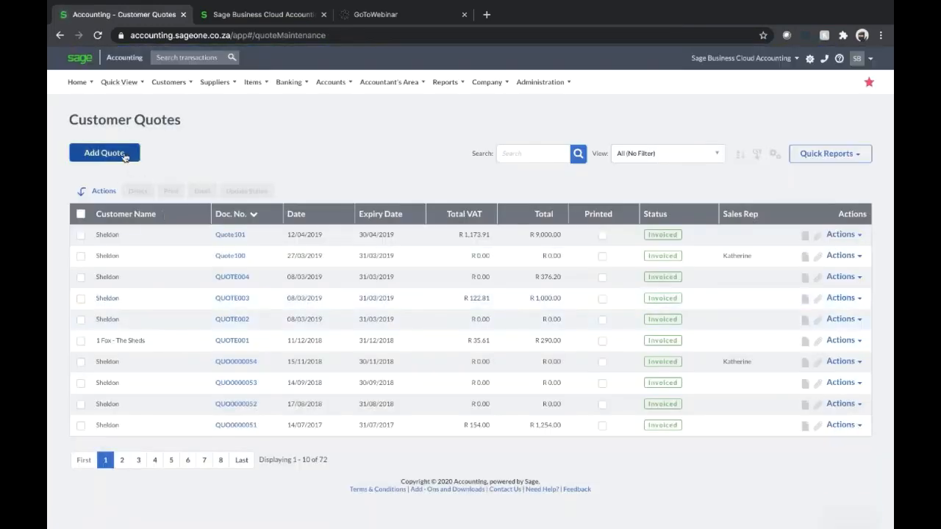
pyautogui.click(126, 155)
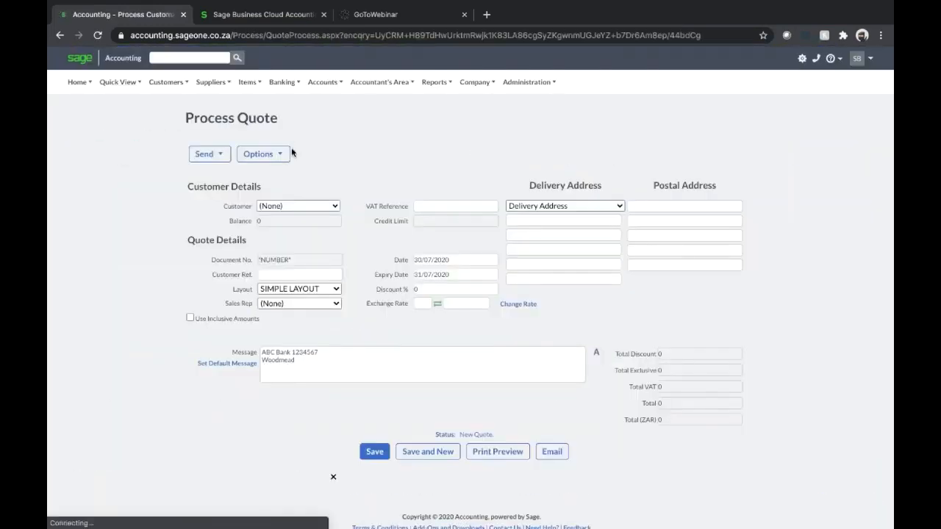
pyautogui.click(280, 156)
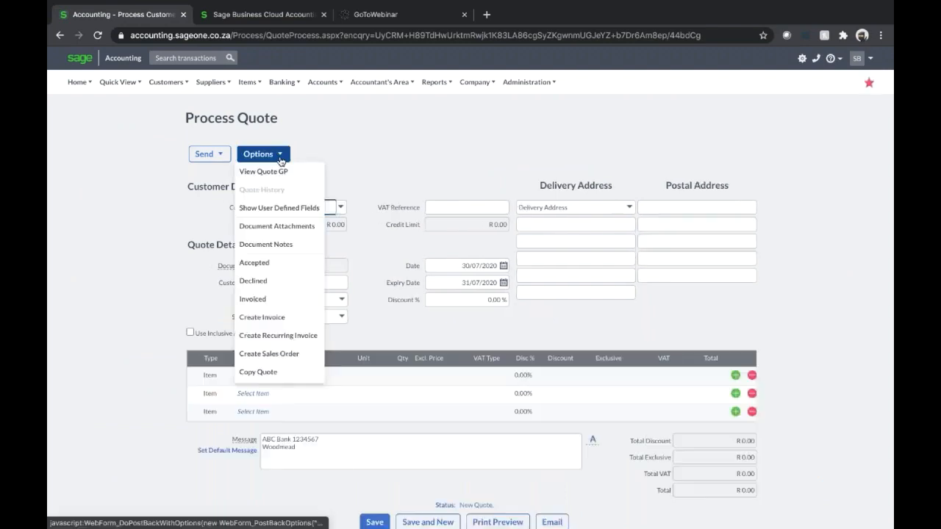
pyautogui.click(271, 208)
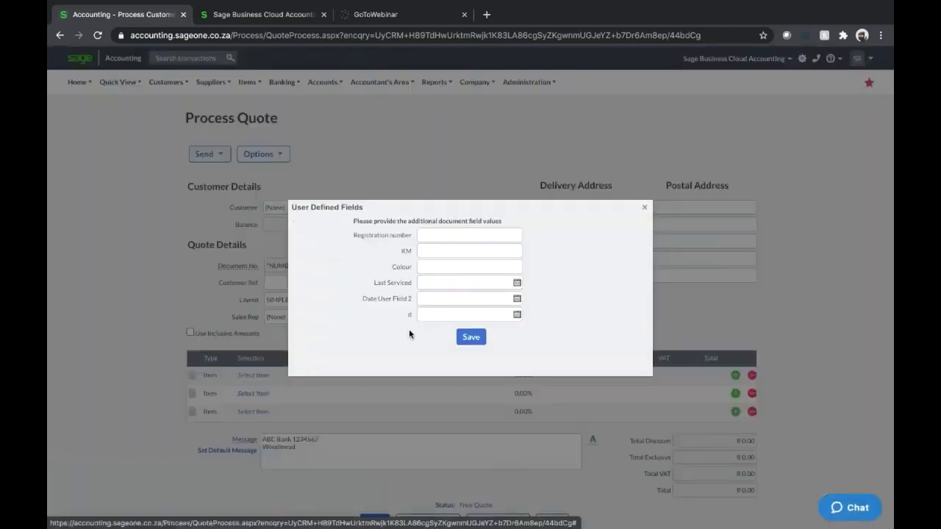
pyautogui.click(437, 237)
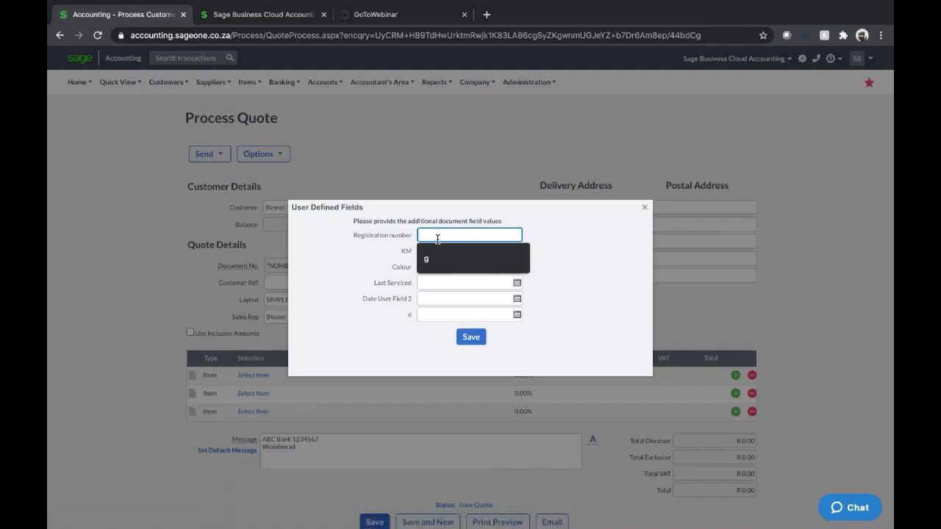
pyautogui.click(548, 280)
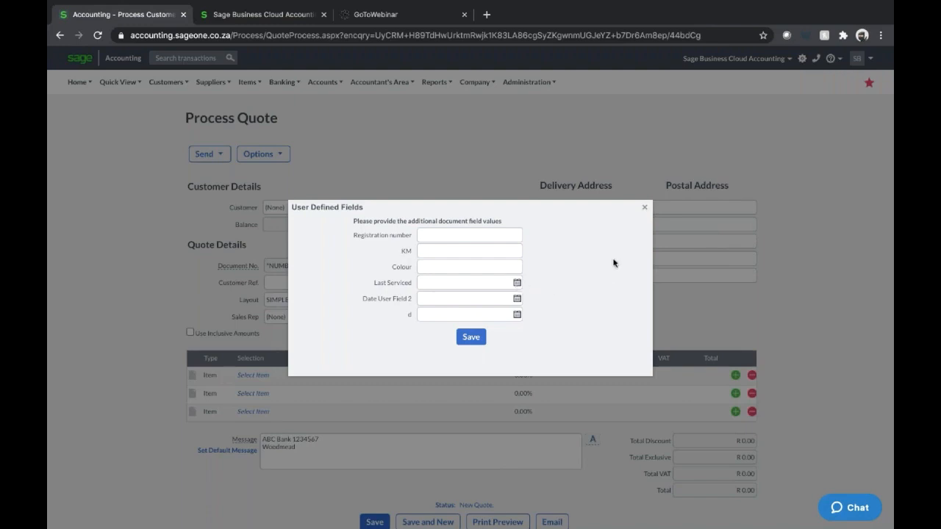
pyautogui.click(644, 208)
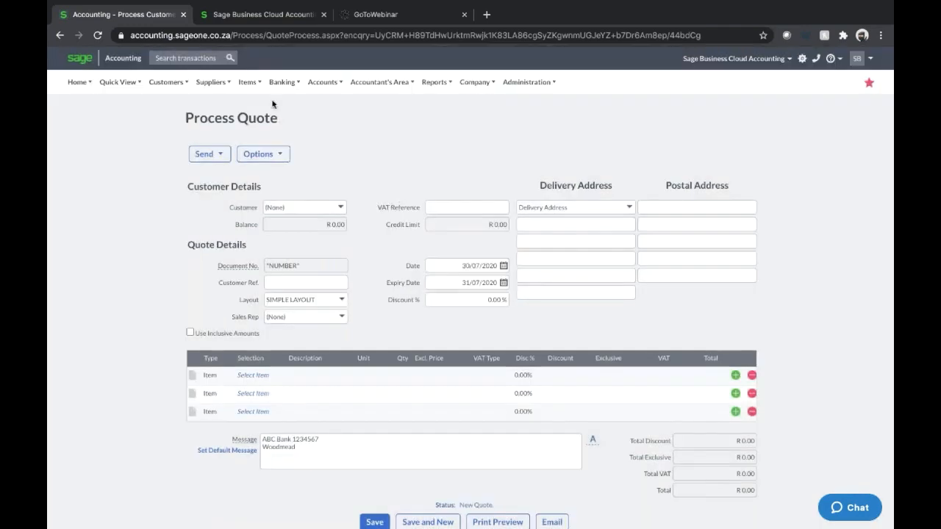
# Return to the customer user defined fields in the company settings and examine the first text and date fields
pyautogui.click(474, 82)
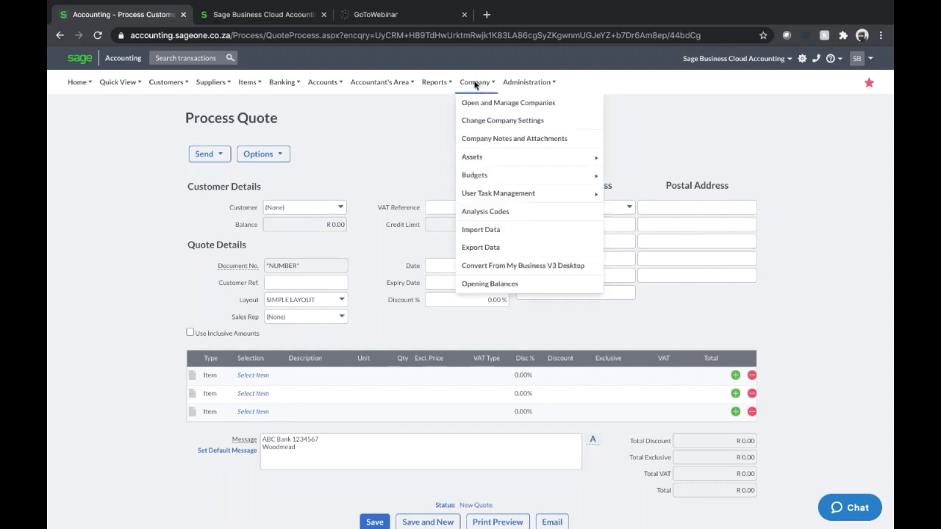
pyautogui.click(474, 124)
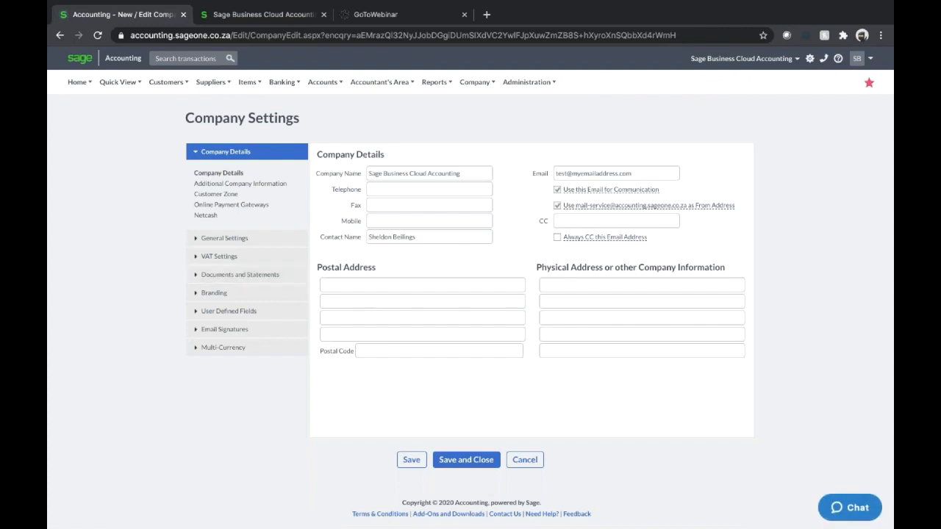
pyautogui.click(229, 312)
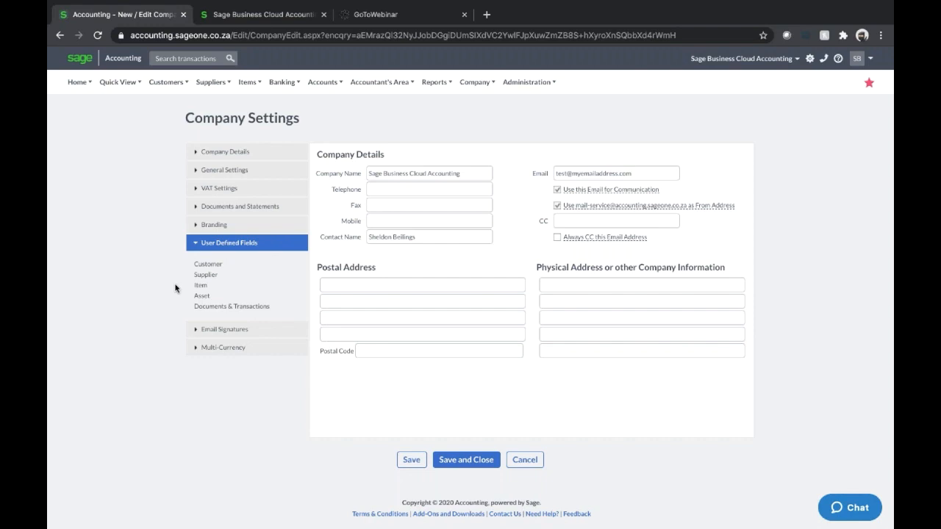
pyautogui.click(208, 264)
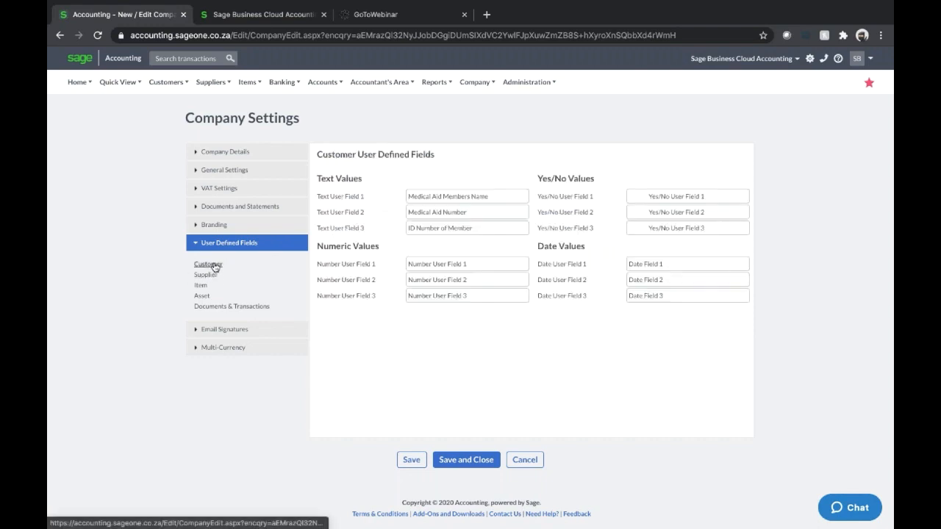
pyautogui.click(506, 194)
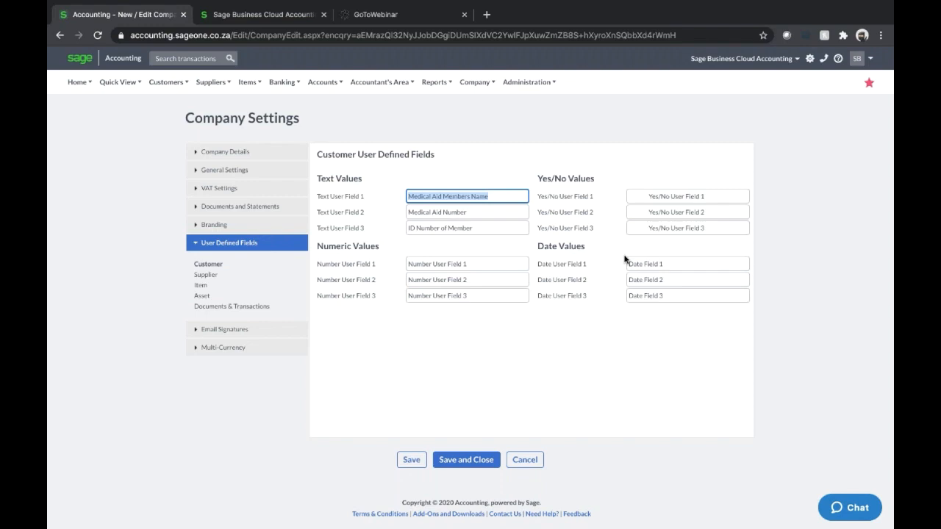
pyautogui.click(693, 264)
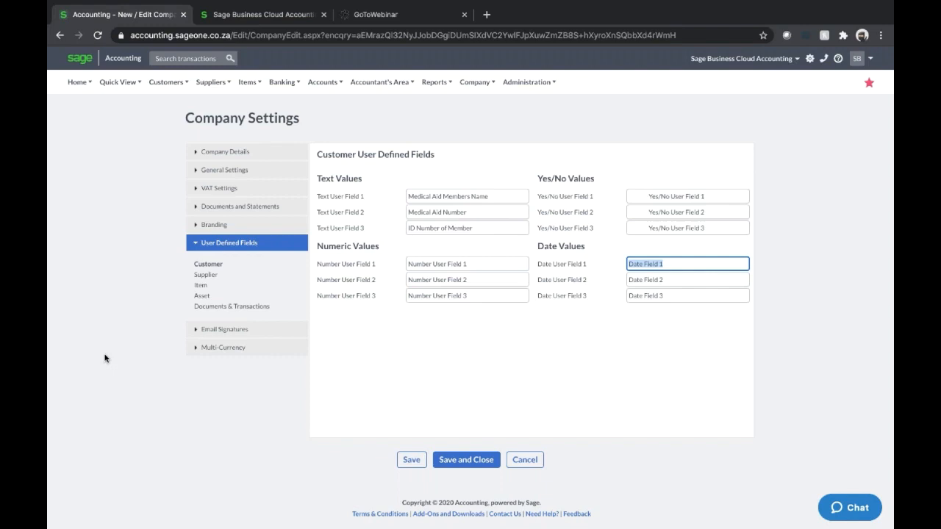
# Examine the default email signatures set for each document type in the company settings
pyautogui.click(229, 332)
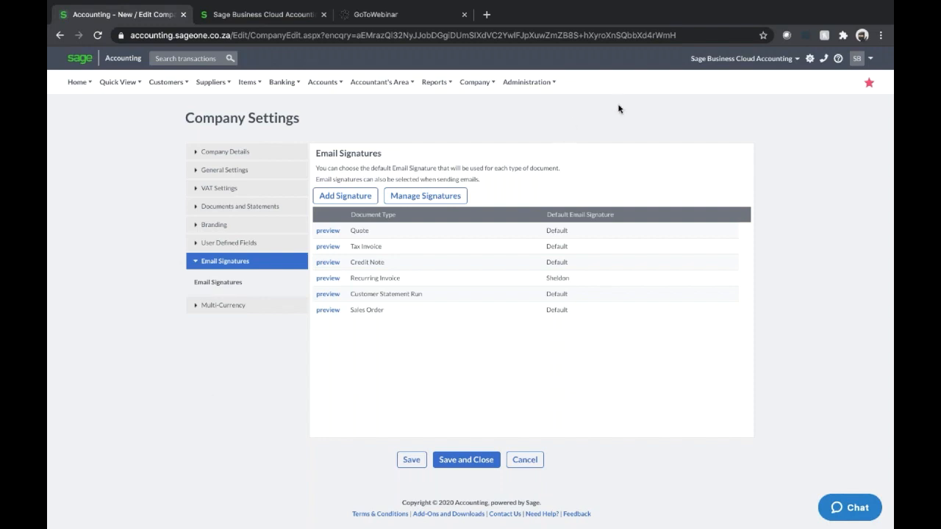
pyautogui.moveTo(482, 85)
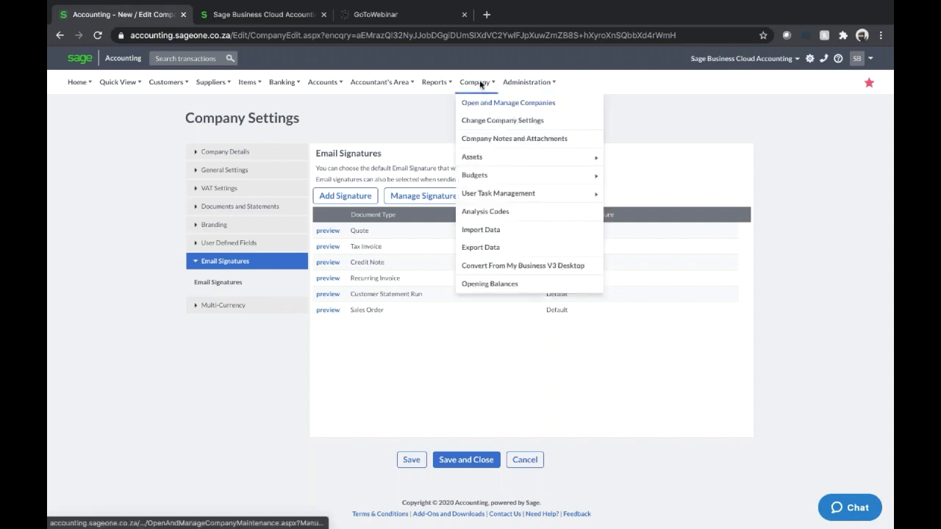
# Go to user management and examine the blank new user form, including the name, email and user type fields
pyautogui.moveTo(531, 84)
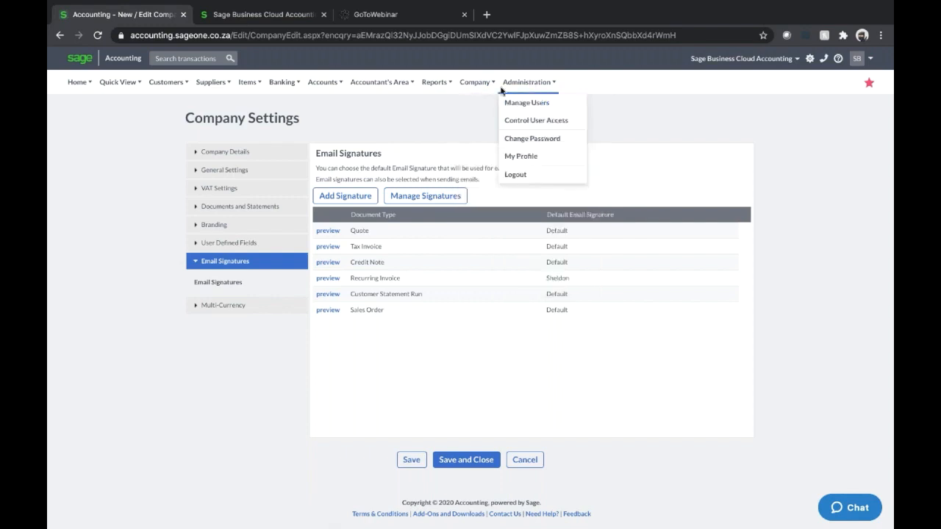
pyautogui.click(524, 103)
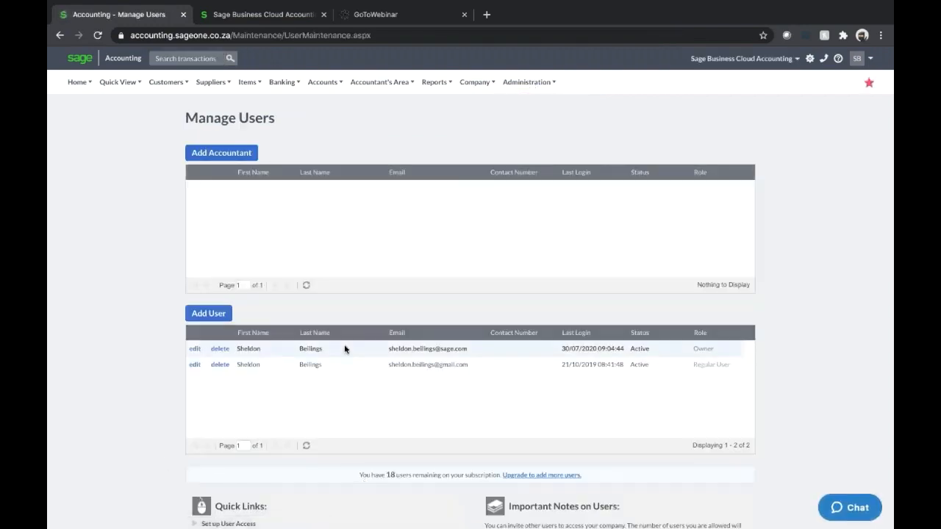
pyautogui.click(209, 316)
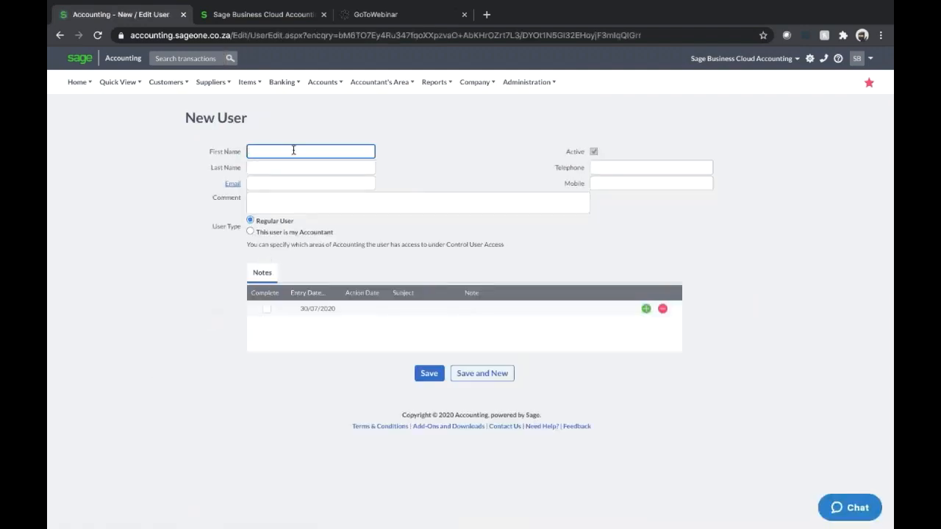
pyautogui.click(304, 151)
pyautogui.click(183, 191)
# Open the access permissions of the second user who has access to the Sage Business Cloud Accounting company
pyautogui.click(524, 83)
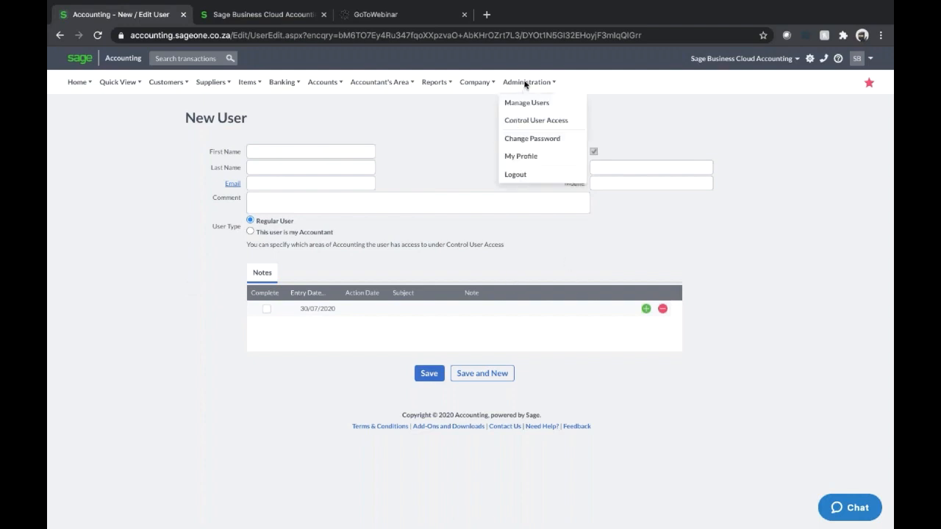
pyautogui.click(529, 122)
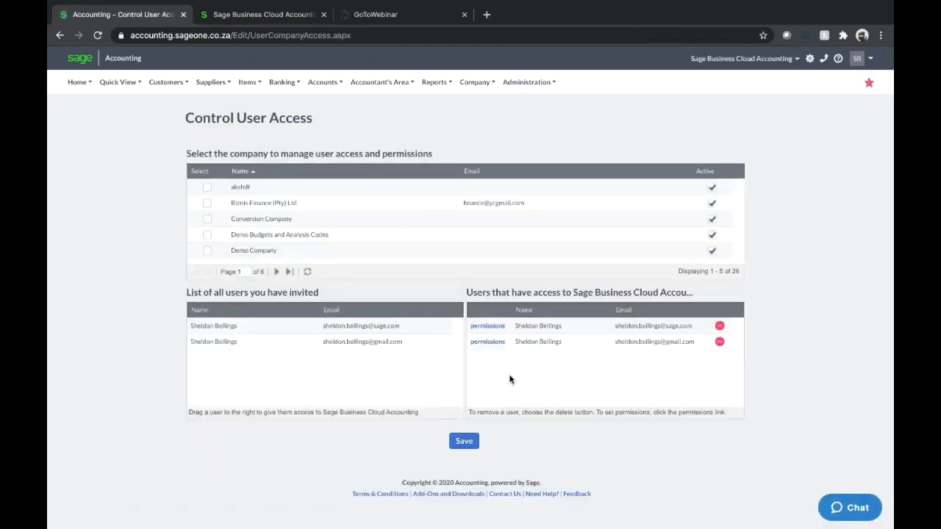
pyautogui.click(488, 342)
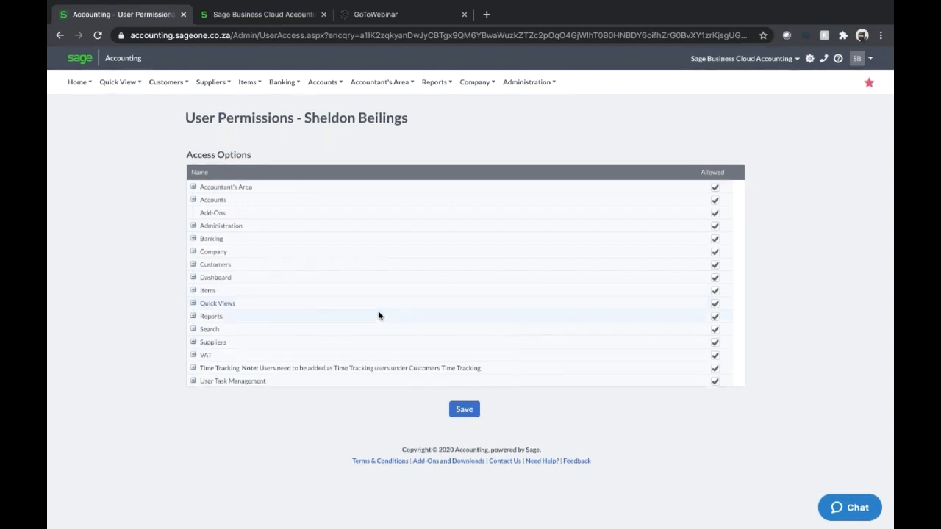
# Expand the Customers access options and disallow Customer Statement Run for this user
pyautogui.click(193, 264)
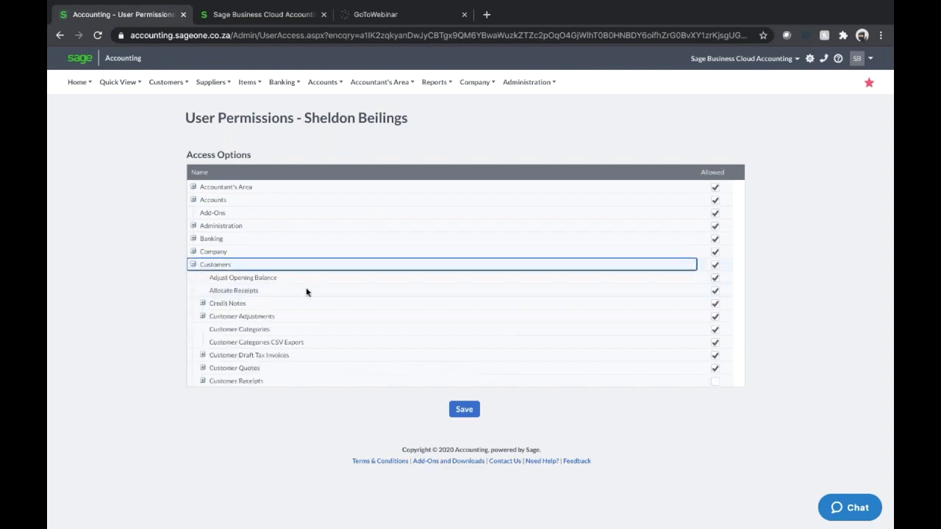
pyautogui.scroll(-3, 321, 343)
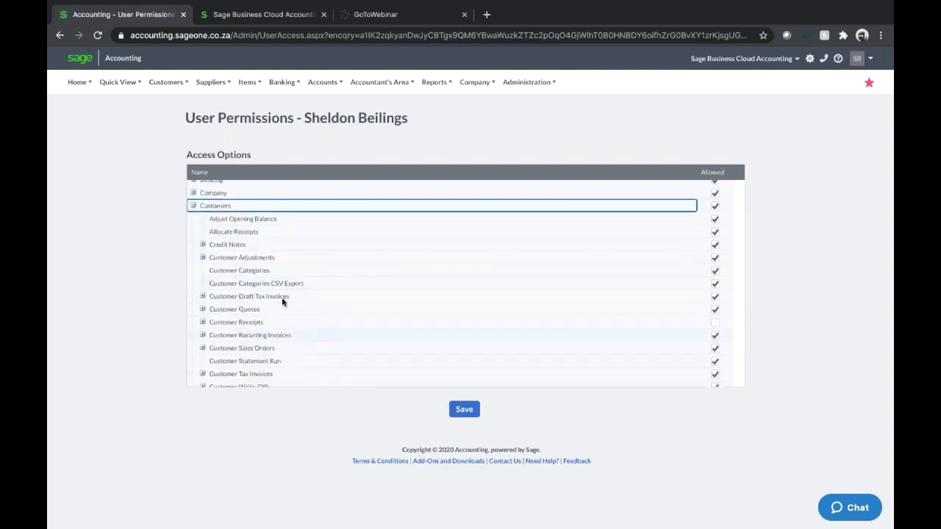
pyautogui.scroll(-3, 352, 273)
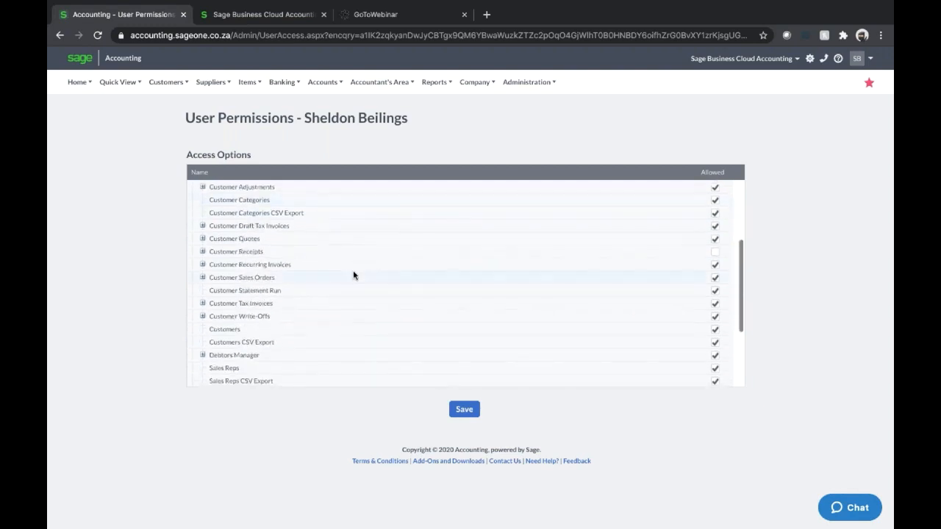
pyautogui.click(715, 292)
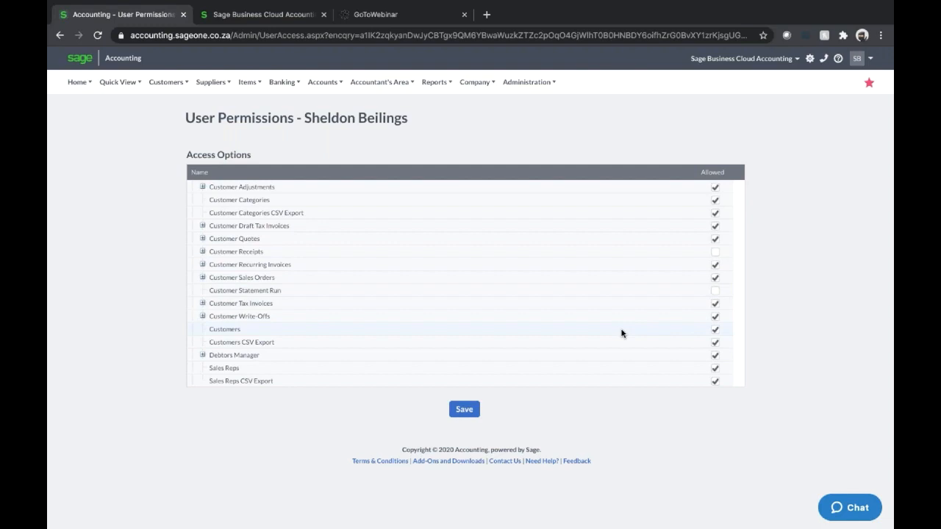
pyautogui.scroll(-1, 621, 333)
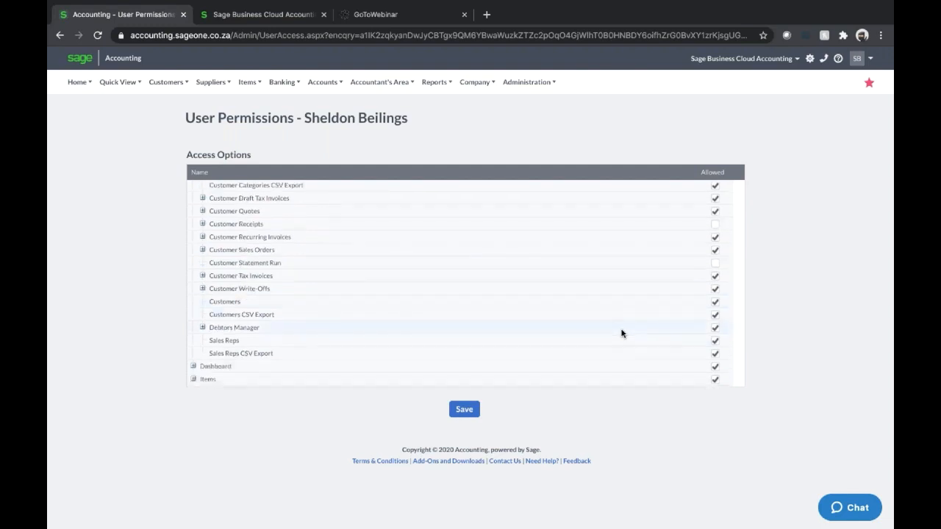
# Expand the Customer Tax Invoices access options and examine its add, edit and view permissions
pyautogui.scroll(3, 621, 333)
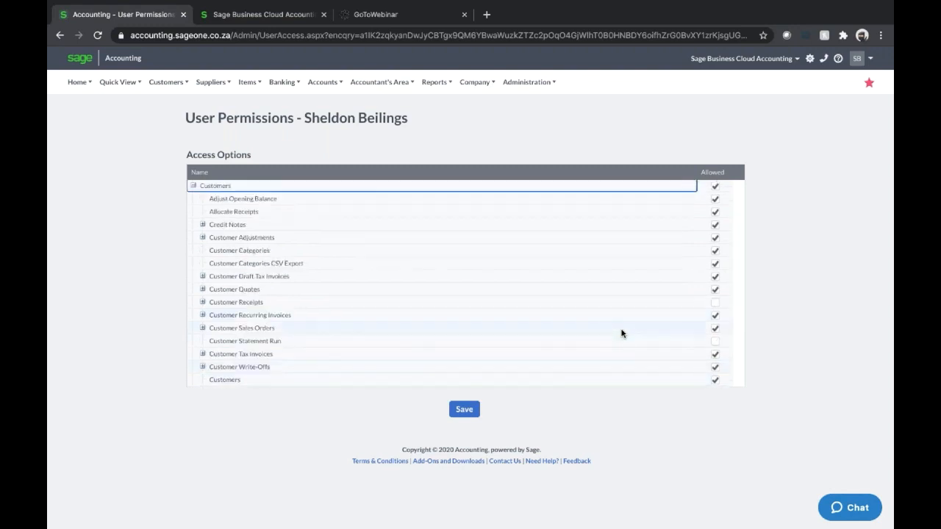
pyautogui.scroll(-1, 621, 333)
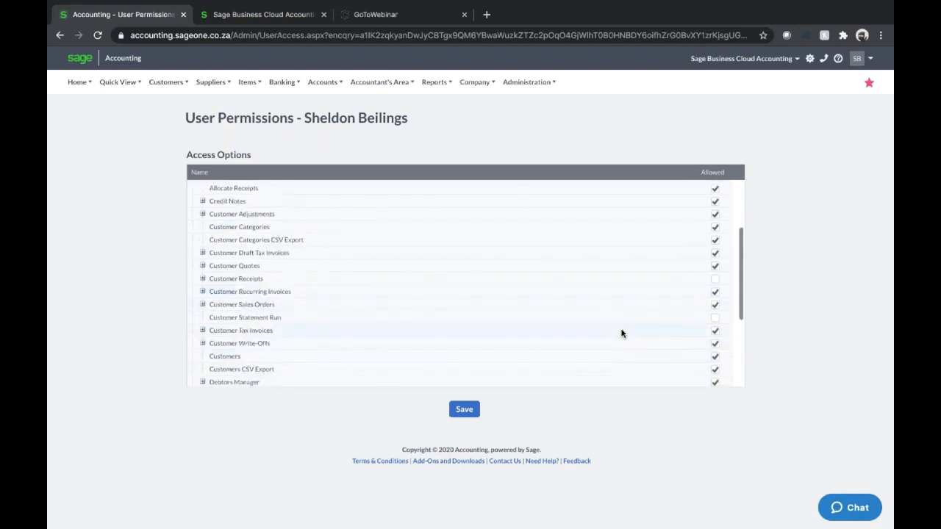
pyautogui.click(203, 331)
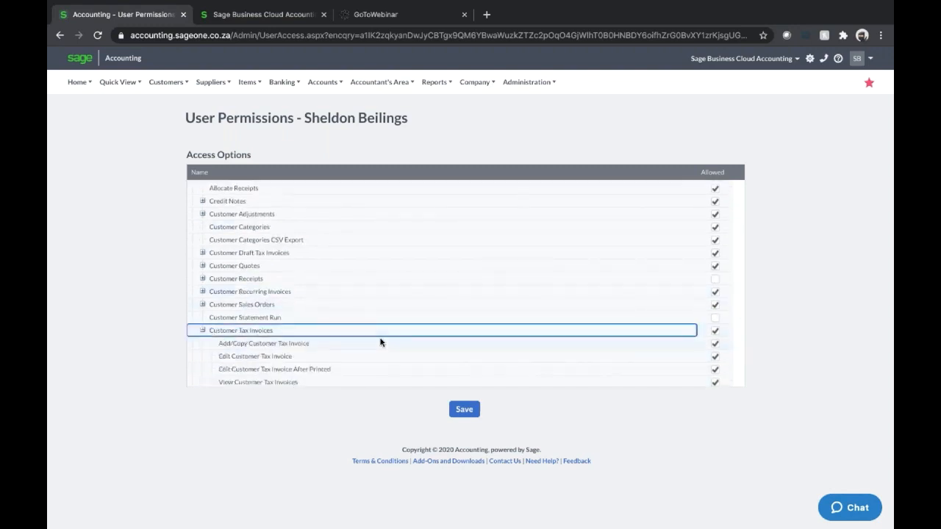
pyautogui.scroll(-3, 379, 340)
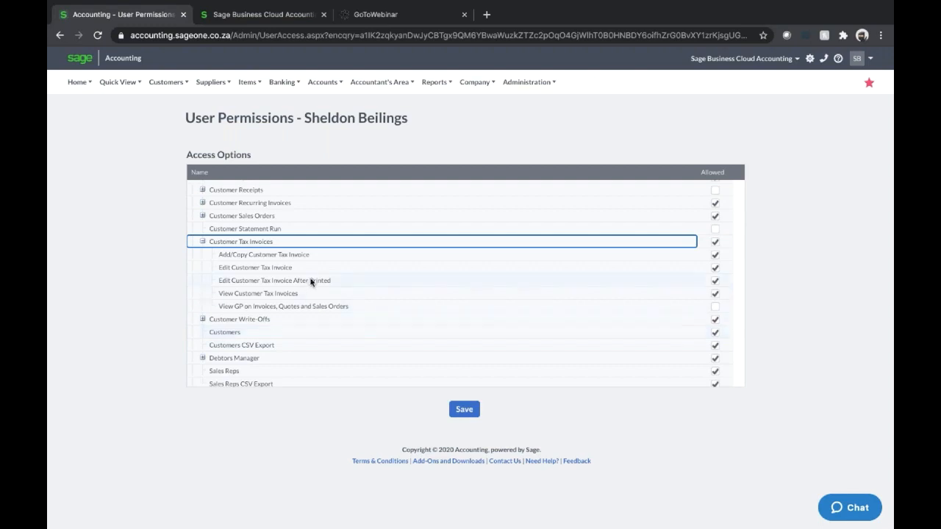
# Keep Edit Customer Tax Invoice and Edit Customer Tax Invoice After Printed allowed, and save the user's permissions
pyautogui.click(715, 267)
pyautogui.click(715, 267)
pyautogui.click(714, 280)
pyautogui.click(756, 279)
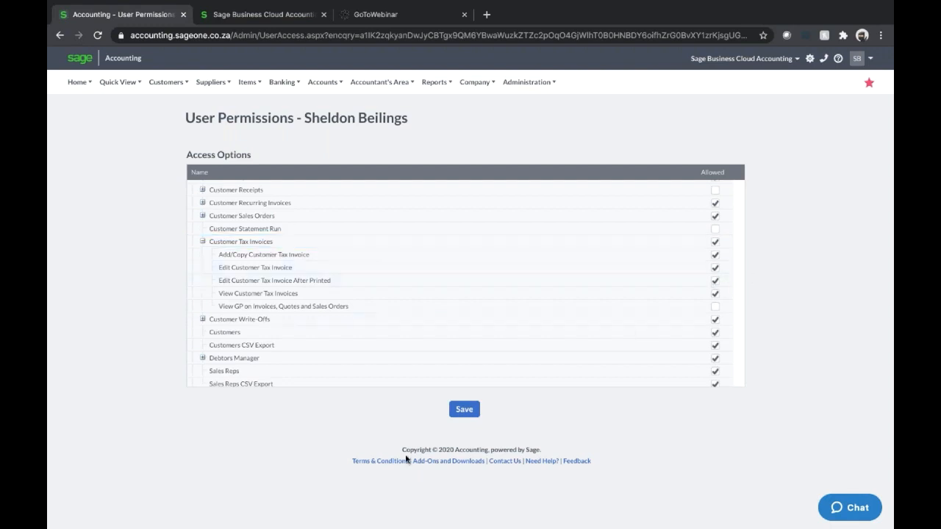
pyautogui.click(461, 409)
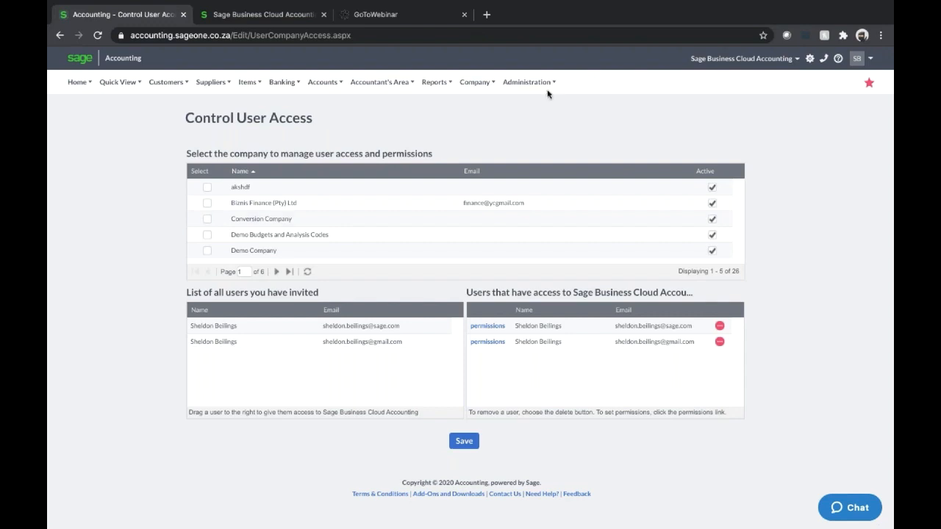
# Open My Profile and examine the billing information, contact details, personal details, and credit card and EFT payment history
pyautogui.moveTo(532, 83)
pyautogui.click(538, 157)
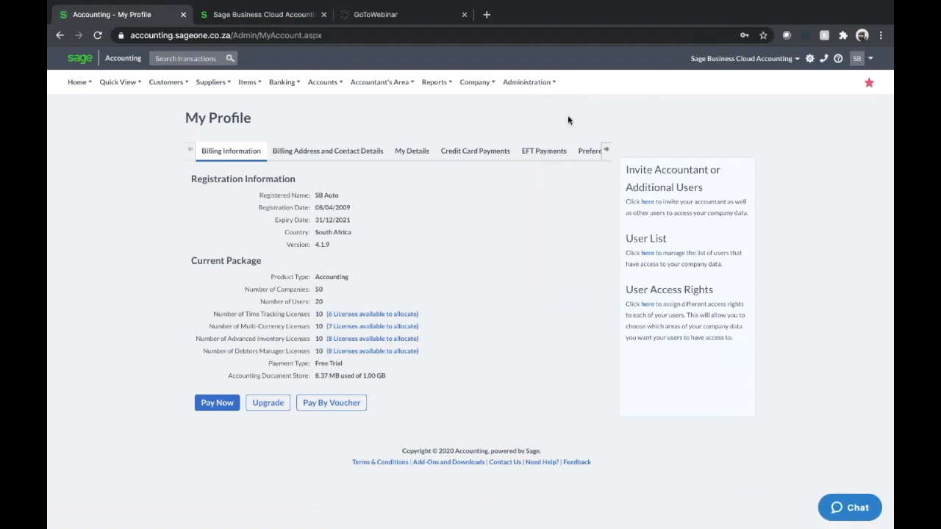
pyautogui.moveTo(535, 83)
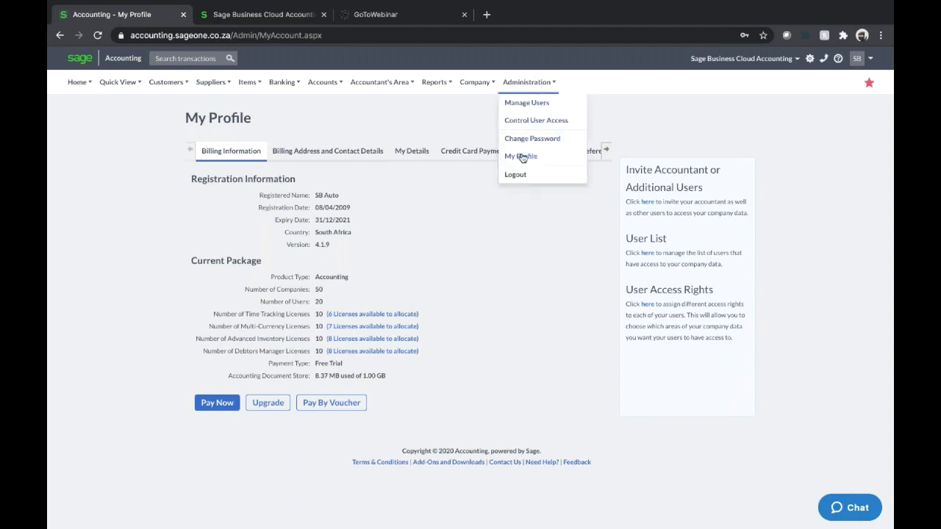
pyautogui.click(330, 154)
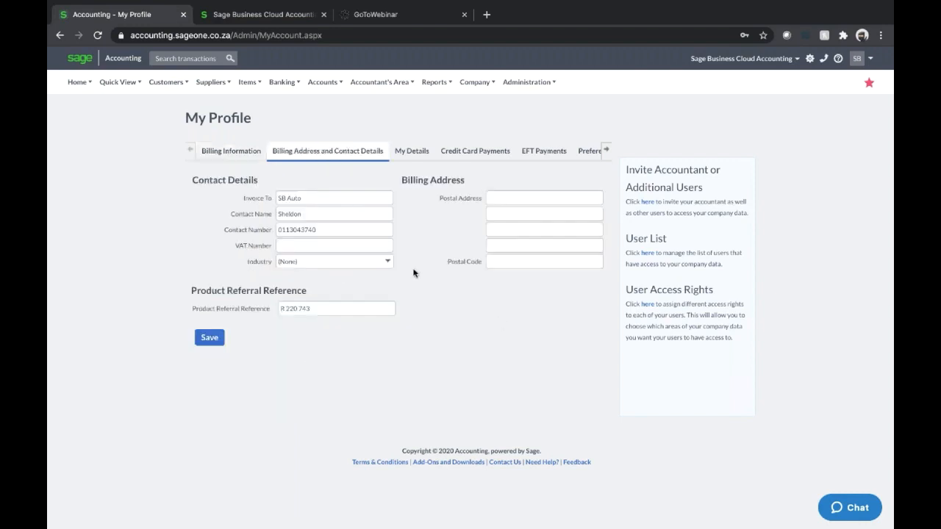
pyautogui.click(411, 151)
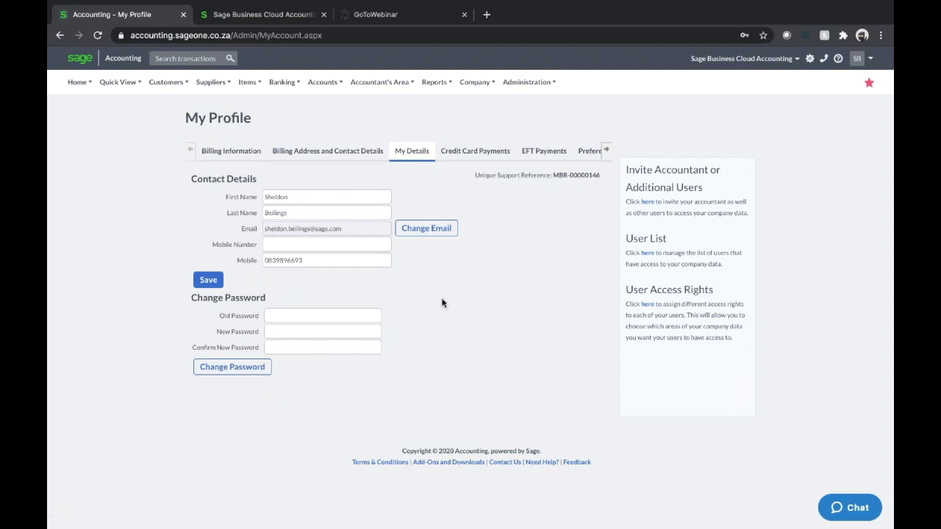
pyautogui.click(470, 152)
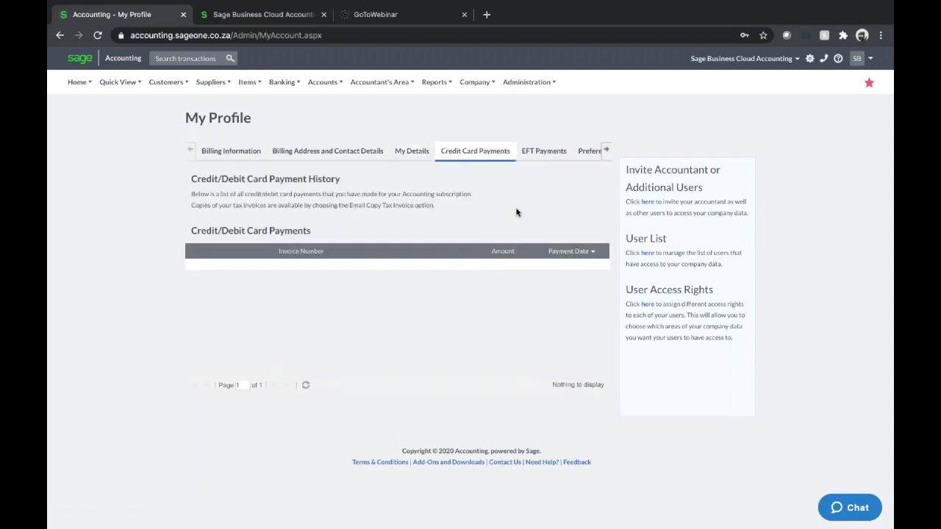
pyautogui.click(547, 158)
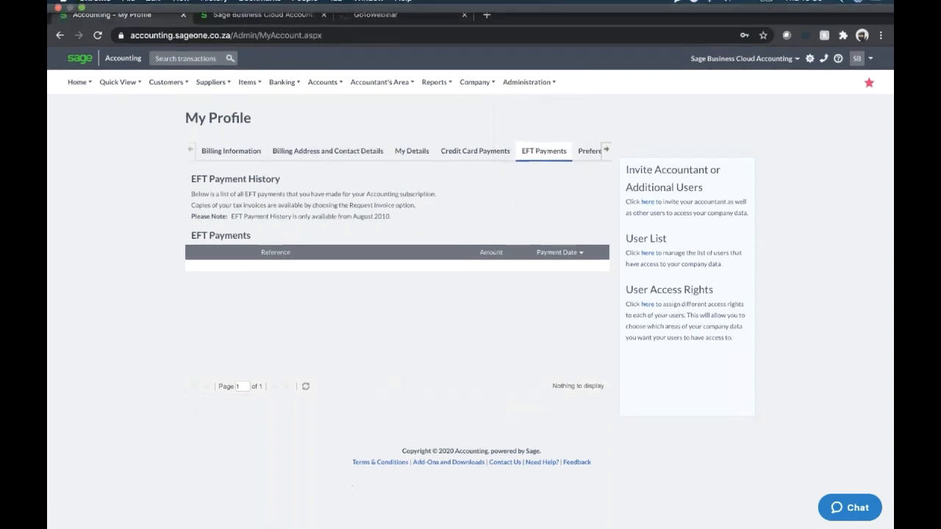
# Go to the profile preferences and examine the choices for the default dashboard to display
pyautogui.click(604, 153)
pyautogui.click(605, 152)
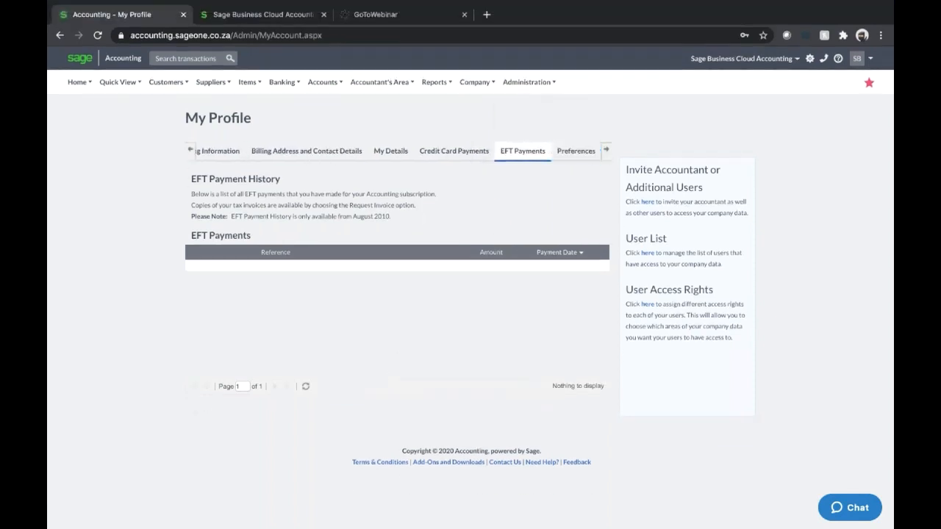
pyautogui.click(575, 151)
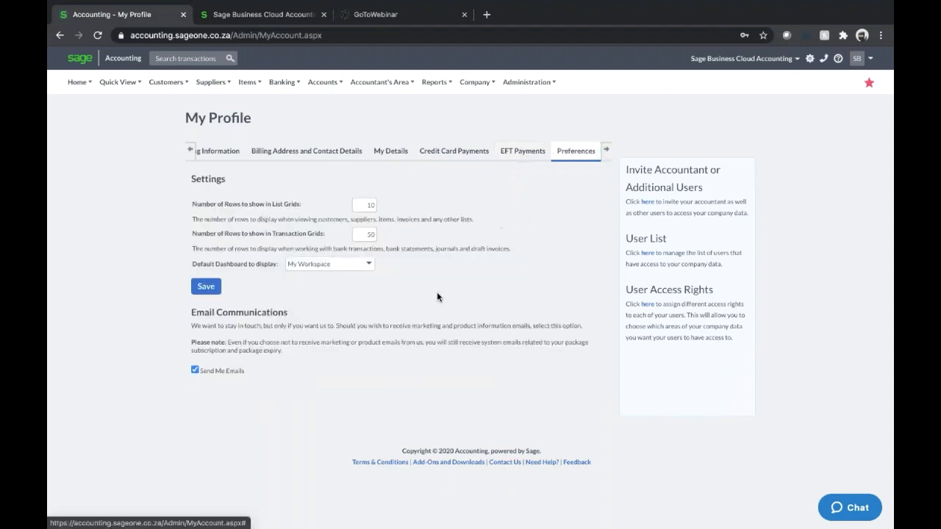
pyautogui.click(370, 268)
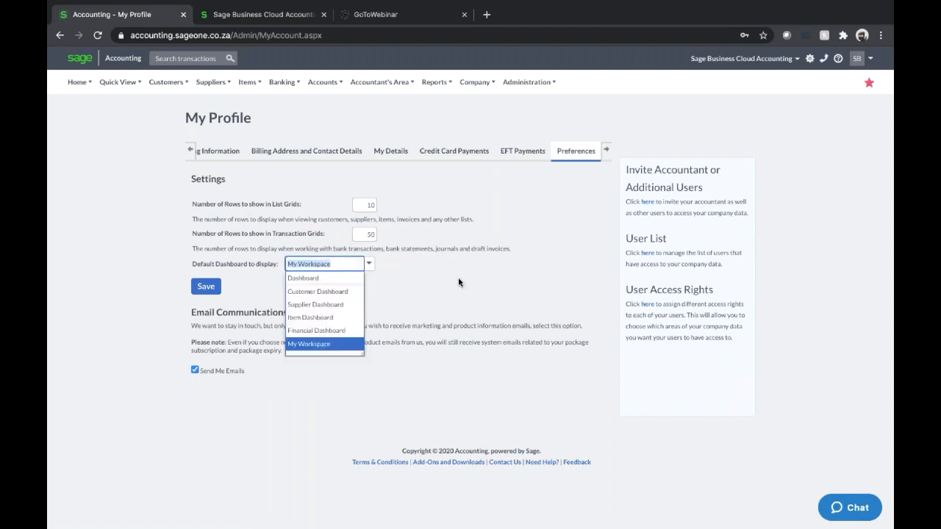
pyautogui.click(370, 268)
# Open My Workspace and look over its shortcuts
pyautogui.click(86, 81)
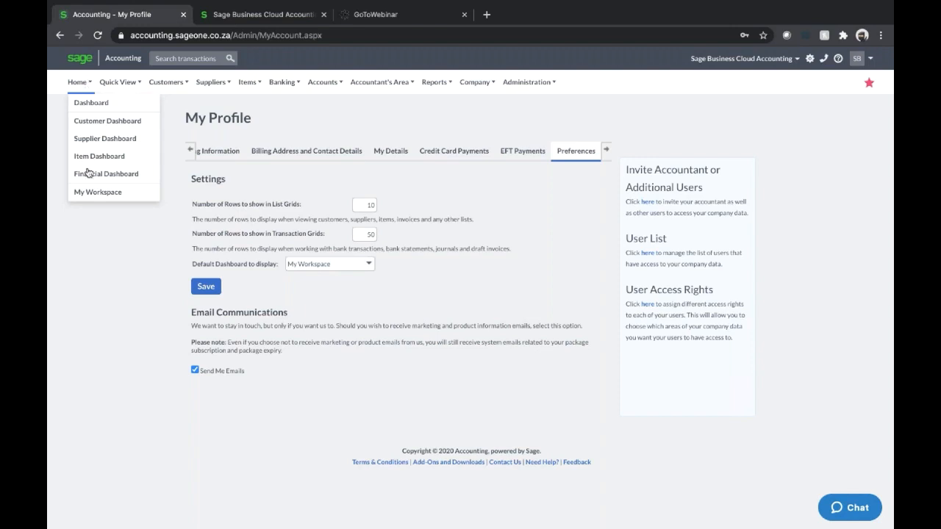
pyautogui.click(100, 194)
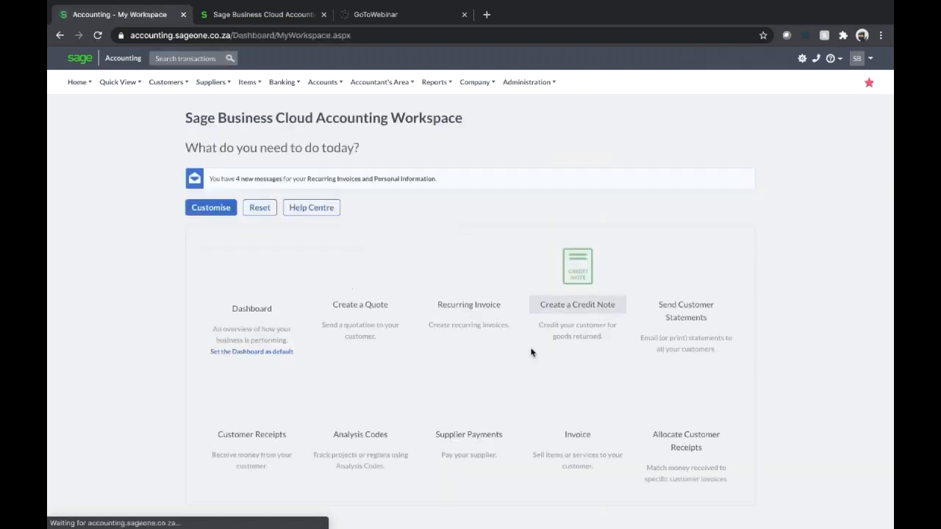
pyautogui.scroll(-2, 690, 345)
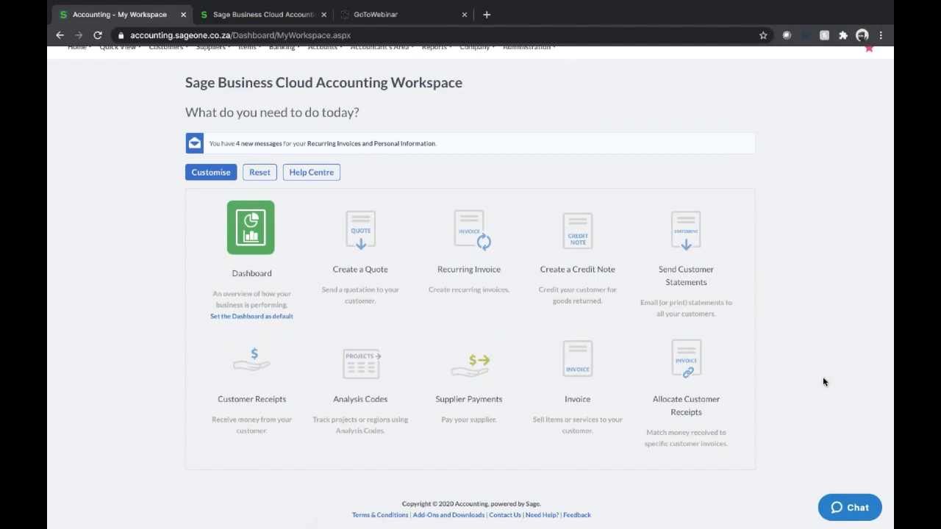
pyautogui.scroll(2, 822, 377)
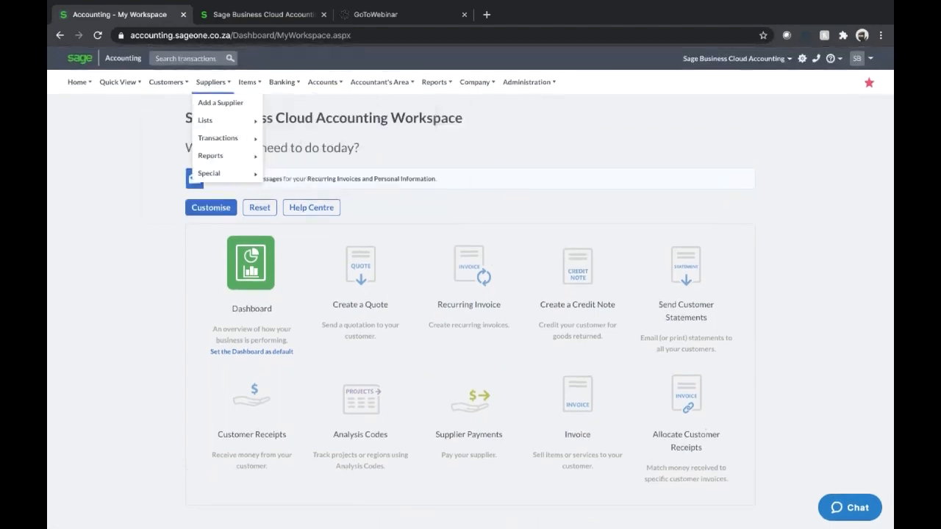
pyautogui.scroll(-2, 125, 346)
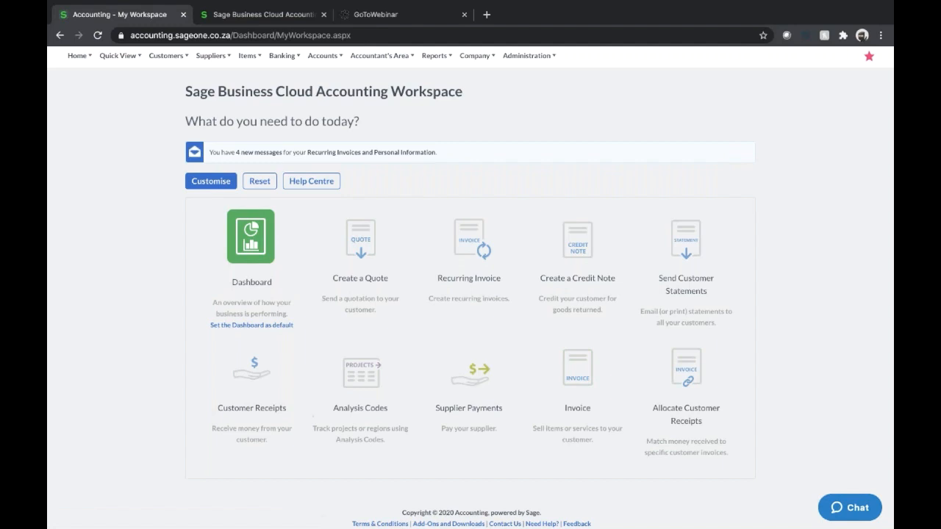
# Start customising the workspace, look through the available shortcuts and remove Supplier Payments
pyautogui.click(213, 181)
pyautogui.scroll(-2, 568, 457)
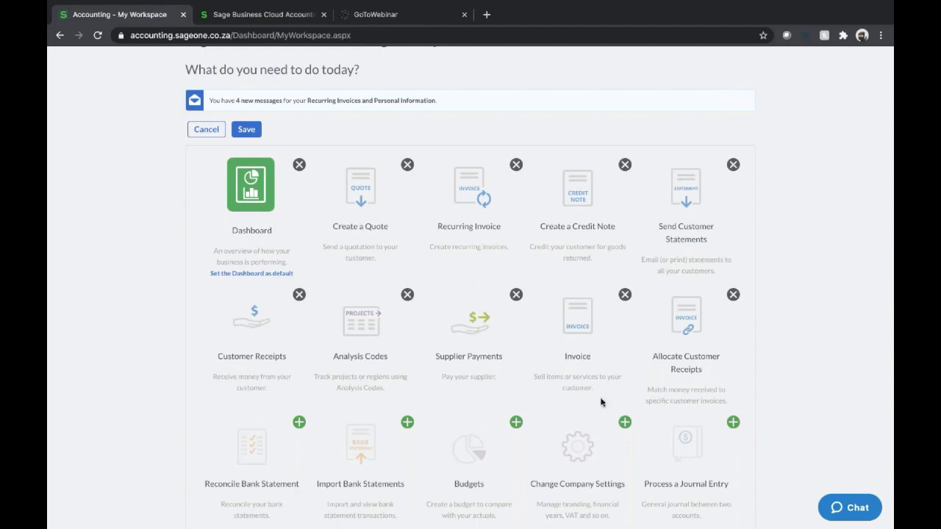
pyautogui.scroll(-5, 601, 402)
pyautogui.scroll(8, 603, 399)
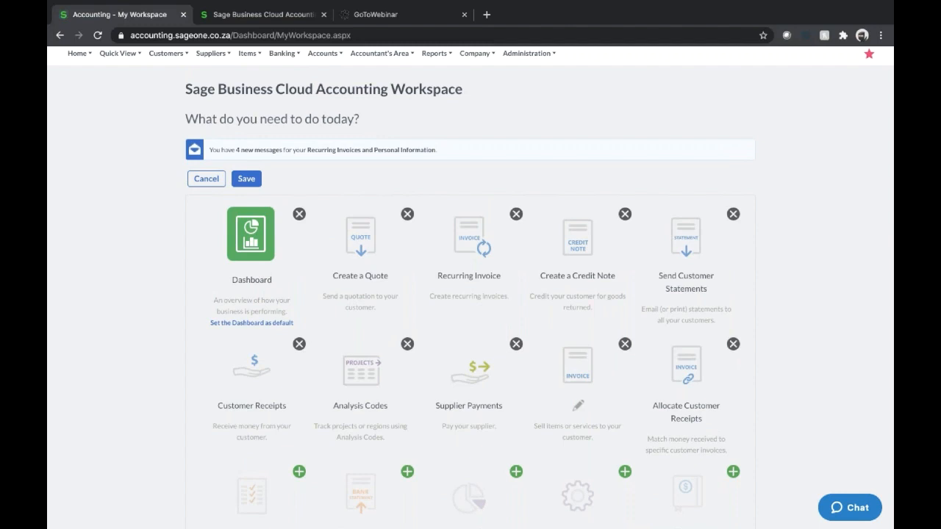
pyautogui.scroll(-3, 578, 405)
pyautogui.scroll(1, 460, 352)
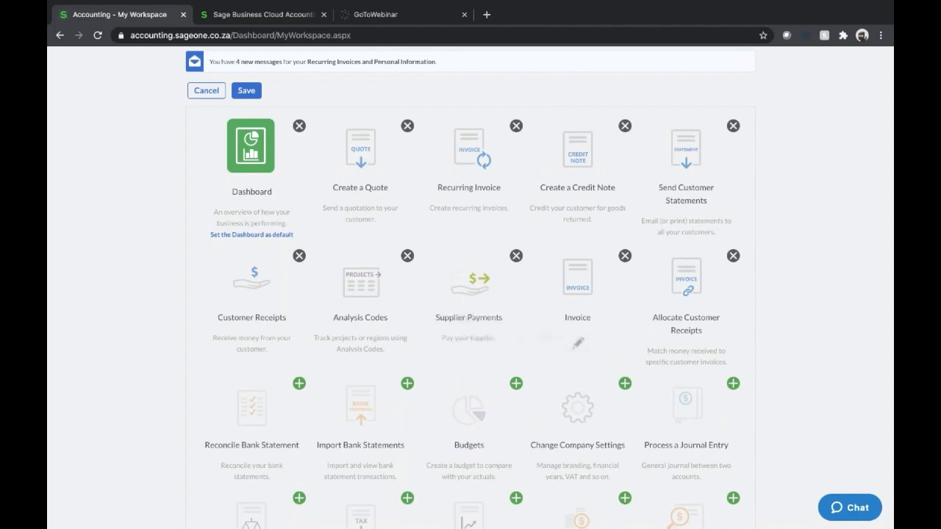
pyautogui.click(516, 256)
# Add the Profit and Loss and Create a Sales Order shortcuts to the workspace and save the customisation
pyautogui.scroll(-3, 556, 416)
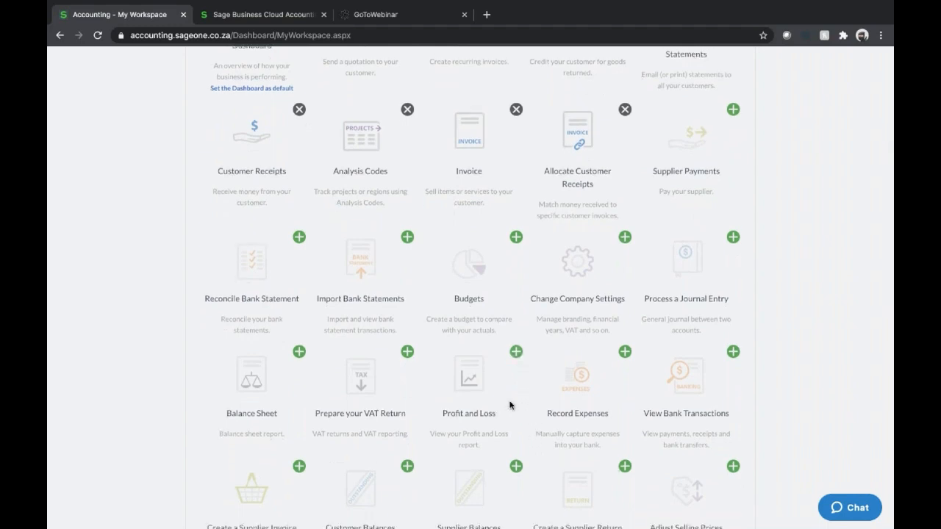
pyautogui.click(516, 351)
pyautogui.scroll(-1, 541, 466)
pyautogui.scroll(-3, 471, 294)
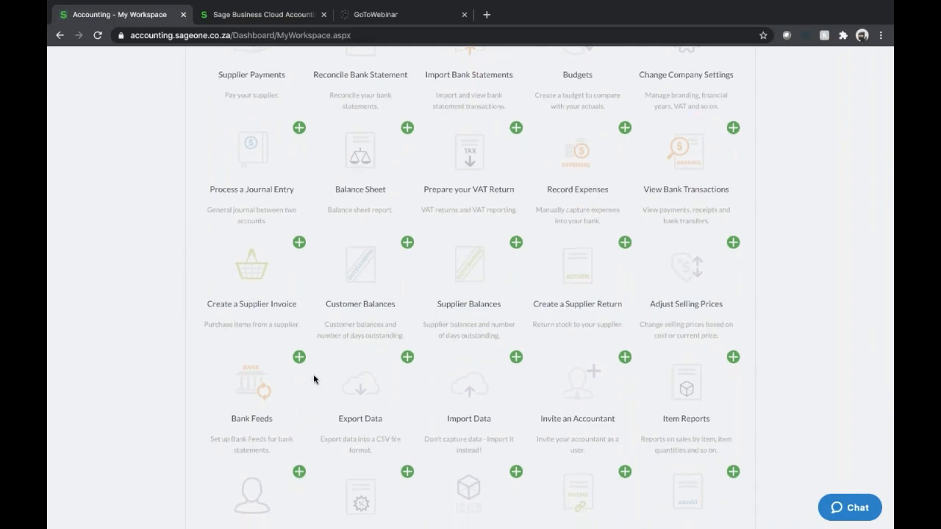
pyautogui.scroll(-4, 420, 422)
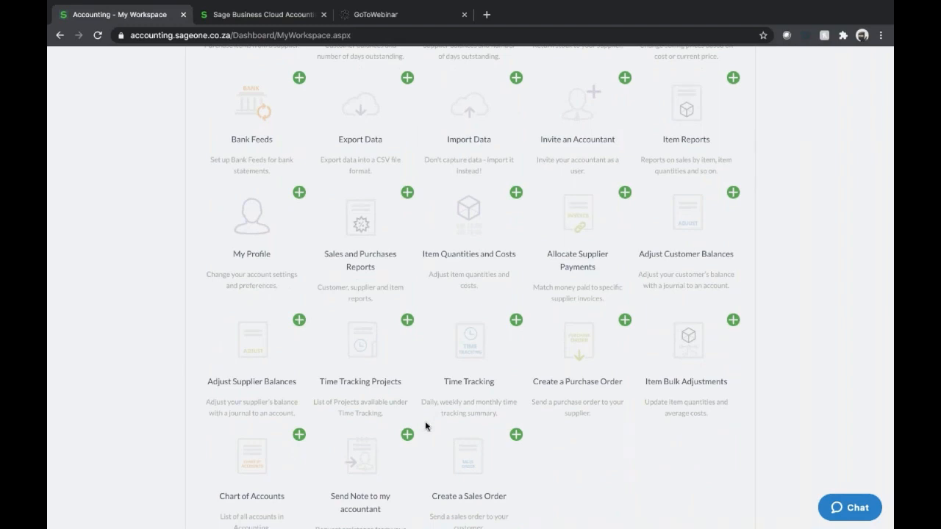
pyautogui.click(516, 434)
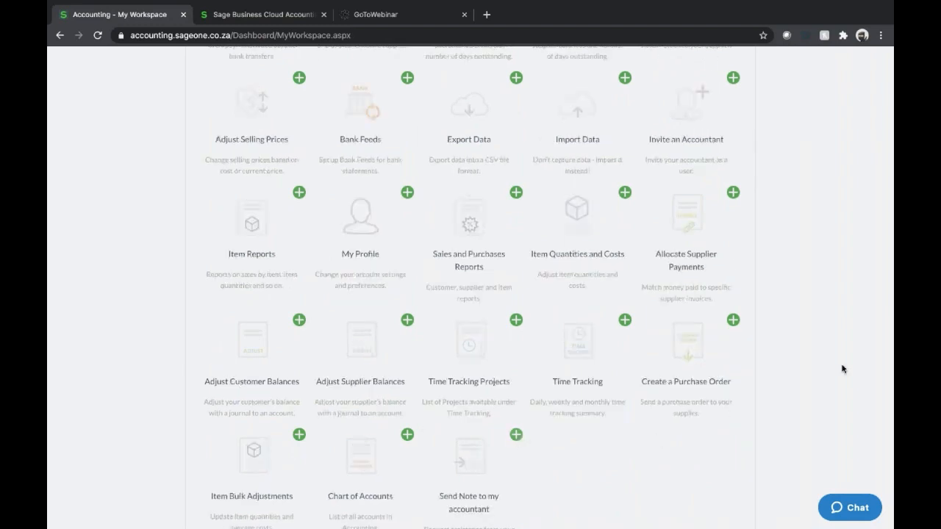
pyautogui.click(253, 209)
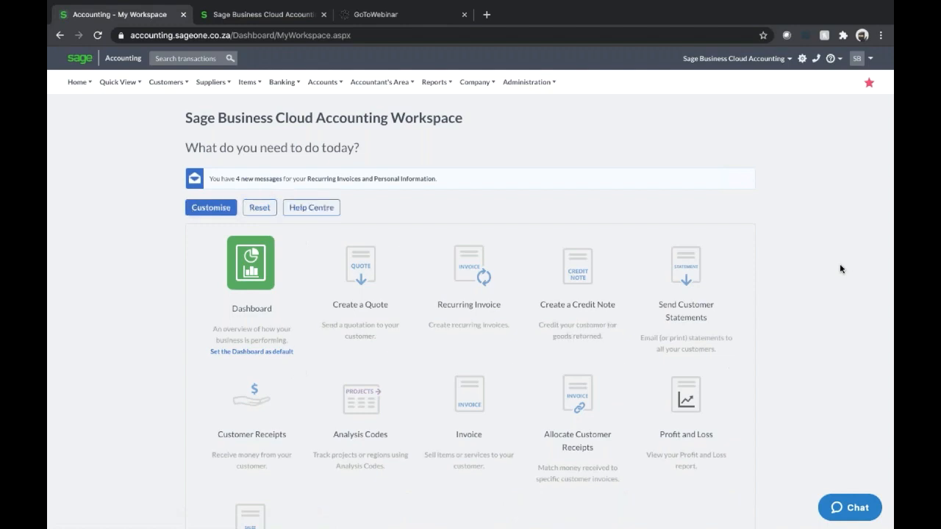
# Review the customised workspace and open the Profit and Loss report options from its shortcut
pyautogui.scroll(-3, 813, 314)
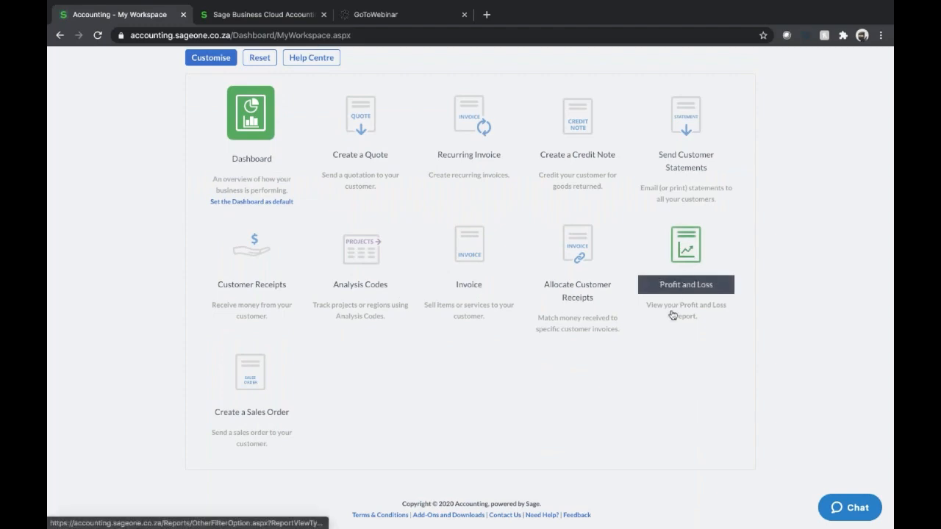
pyautogui.scroll(1, 526, 476)
pyautogui.scroll(3, 526, 479)
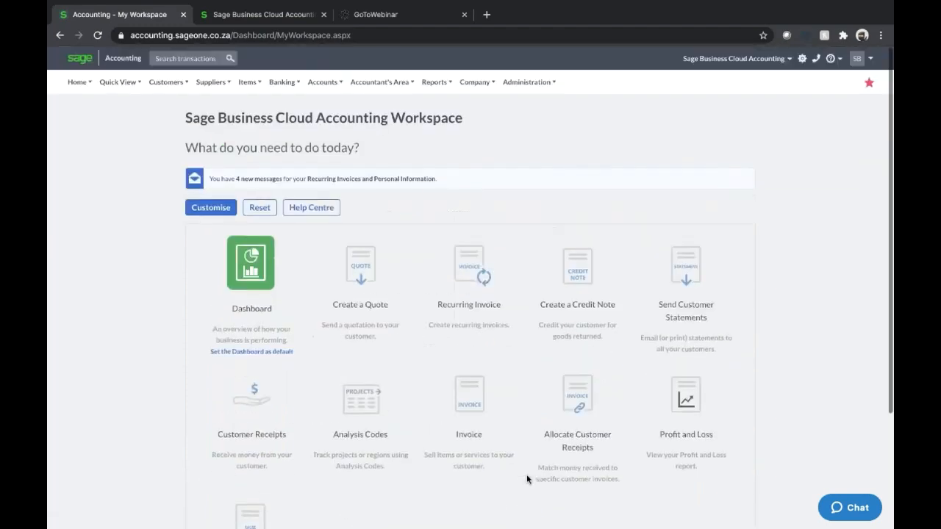
pyautogui.click(435, 82)
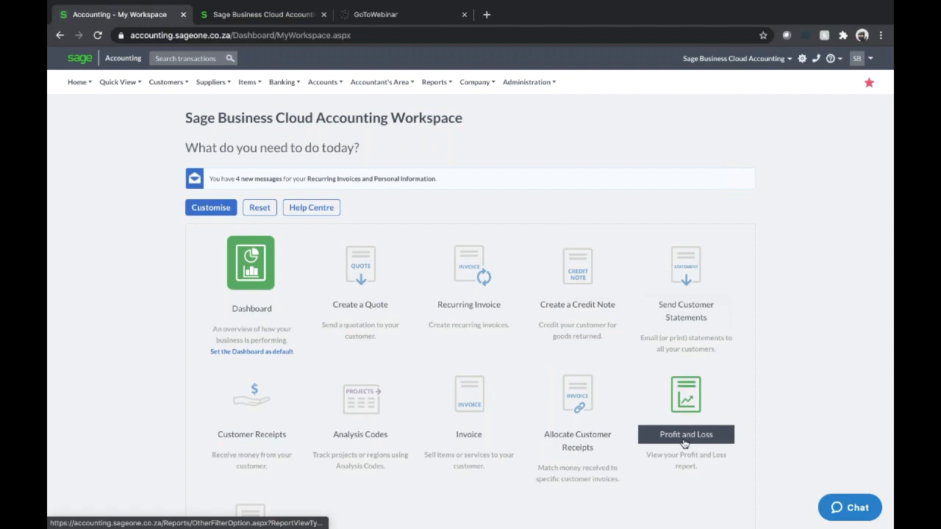
pyautogui.click(695, 414)
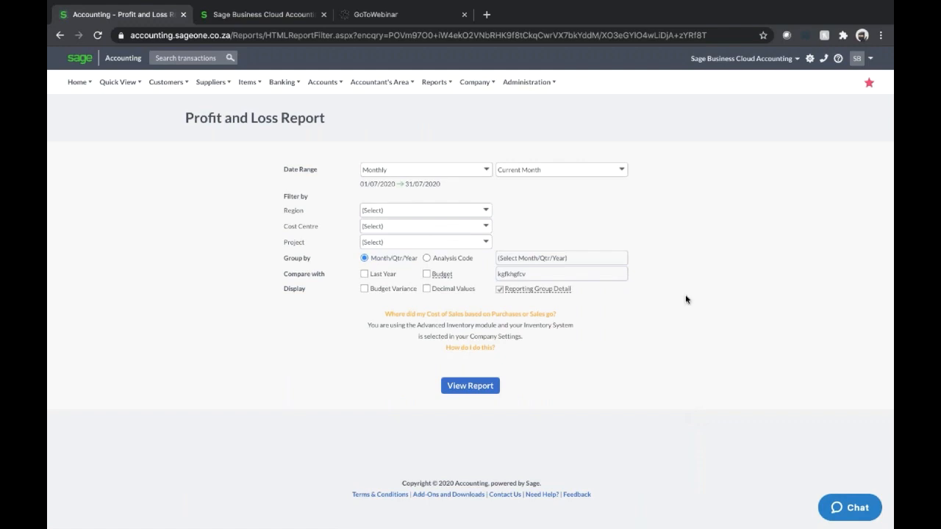
# Leave the Profit and Loss report options and return to the billing information in My Profile
pyautogui.click(527, 82)
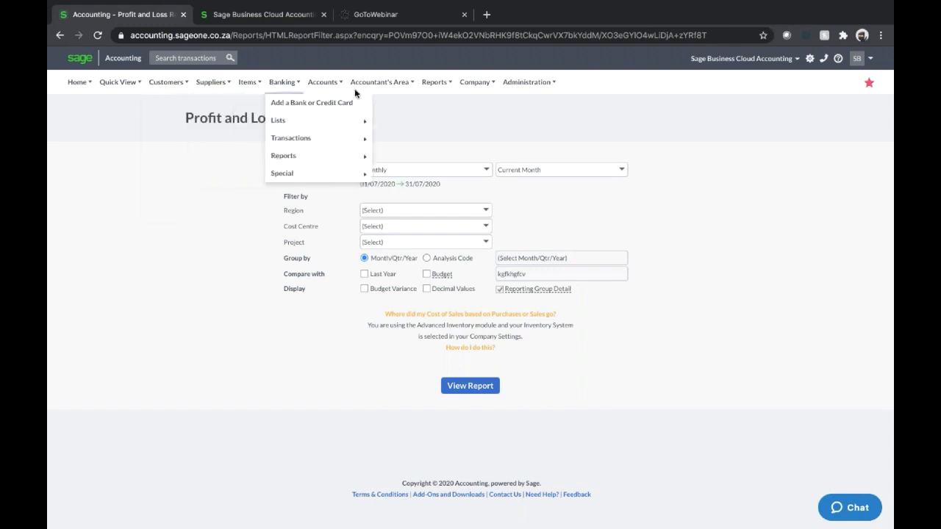
pyautogui.moveTo(430, 88)
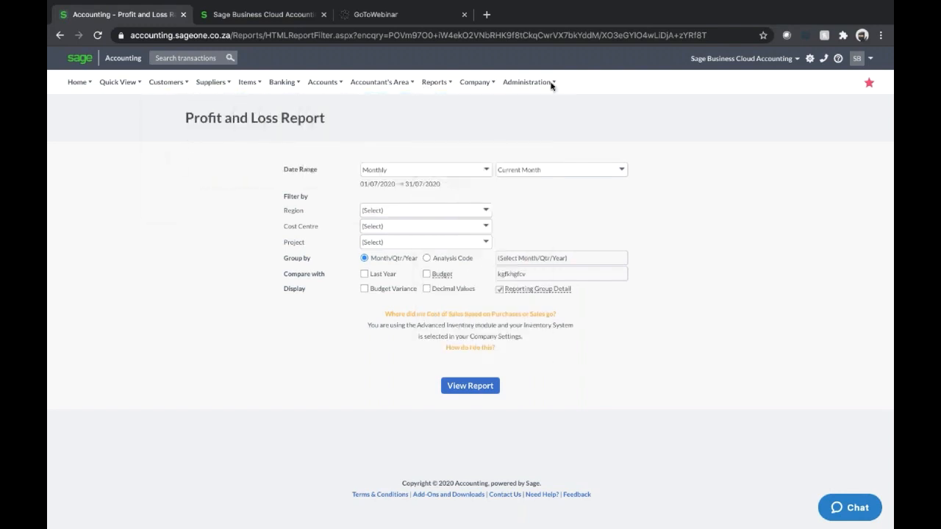
pyautogui.moveTo(551, 83)
pyautogui.click(522, 159)
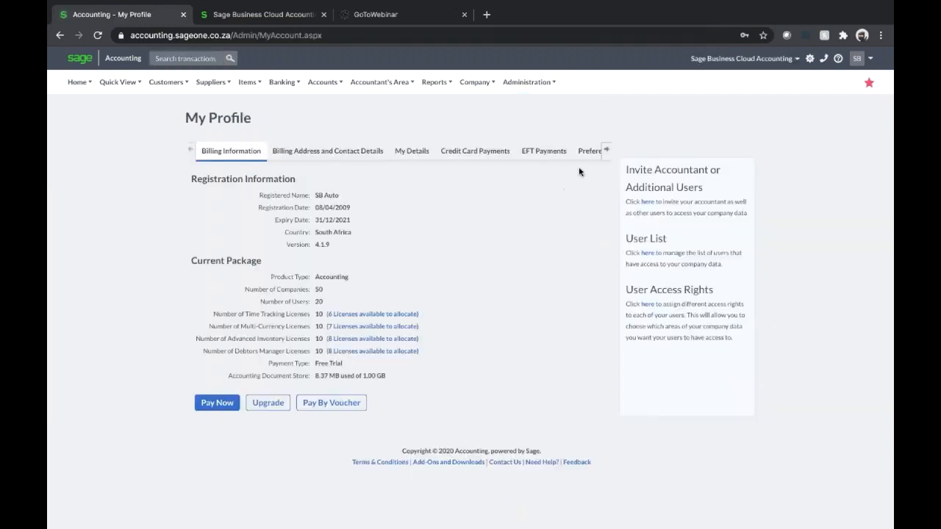
# Set the default dashboard to display to Dashboard in the profile preferences and save them
pyautogui.click(586, 152)
pyautogui.click(369, 264)
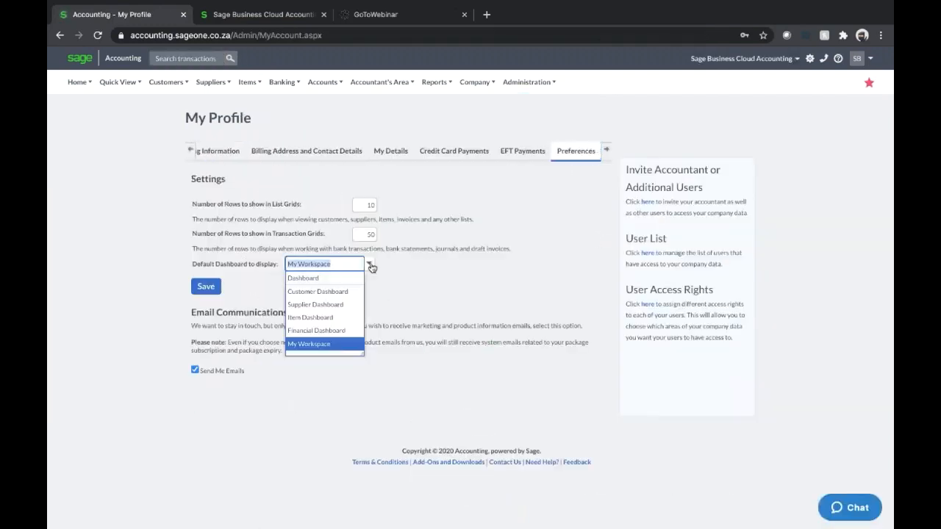
pyautogui.click(347, 280)
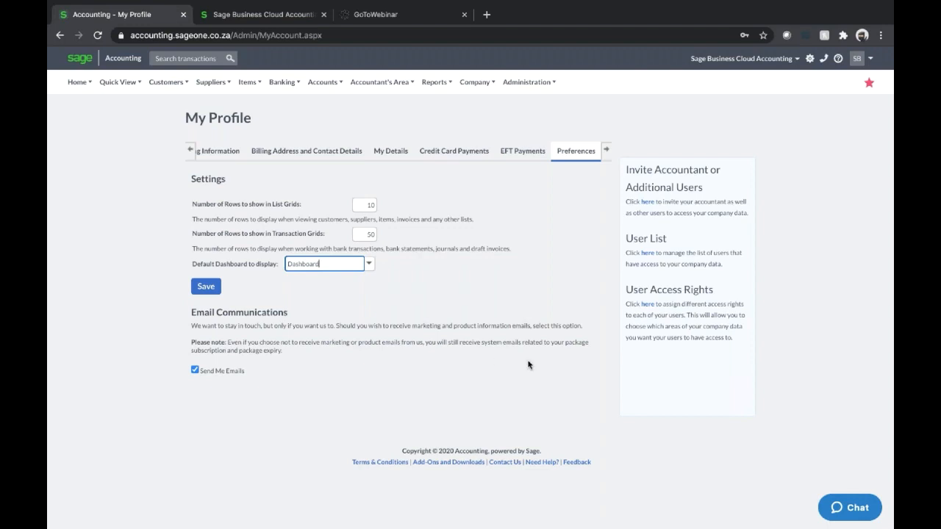
pyautogui.click(209, 286)
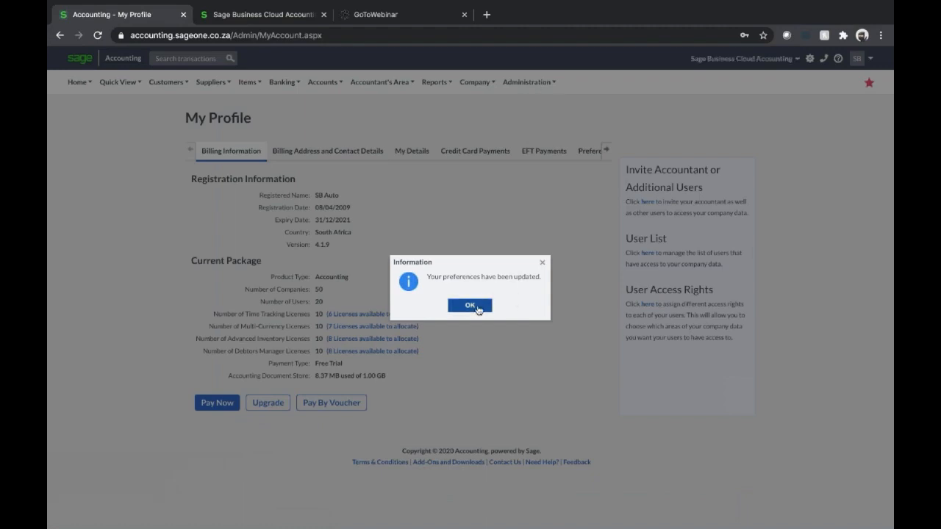
pyautogui.click(469, 306)
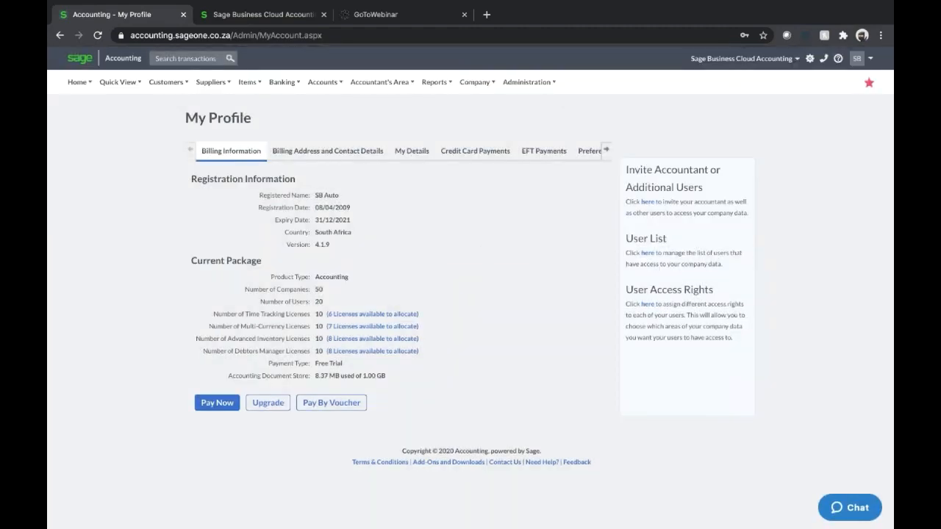
# Open the list of customer tax invoices and view the attachments window of invoice INV00000012
pyautogui.moveTo(474, 87)
pyautogui.moveTo(172, 83)
pyautogui.moveTo(184, 139)
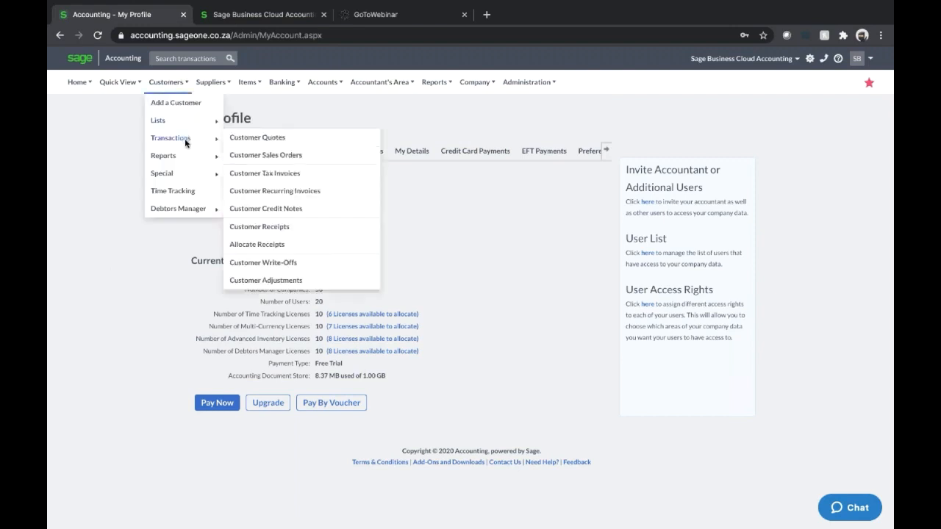
pyautogui.click(261, 173)
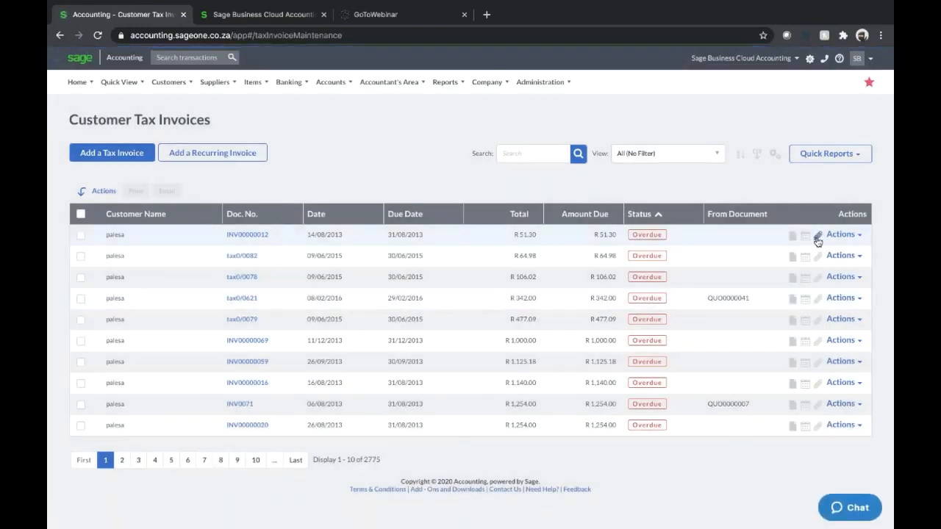
pyautogui.click(817, 237)
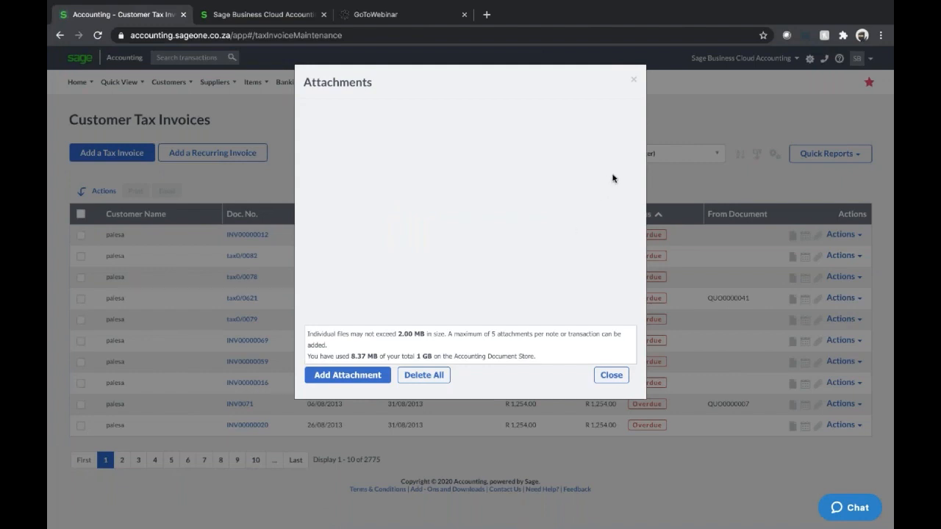
pyautogui.click(632, 79)
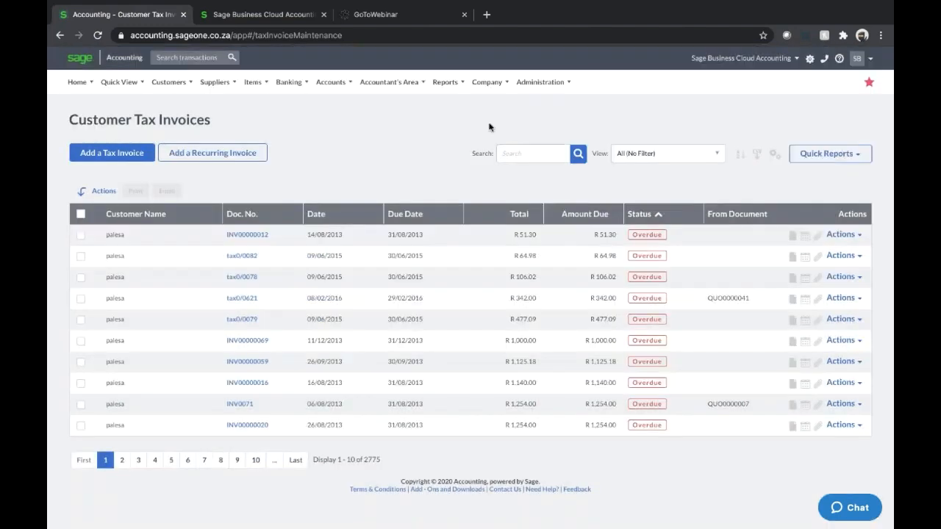
# Review the company attachments, notes and transaction attachments in Company Notes and Attachments
pyautogui.click(488, 86)
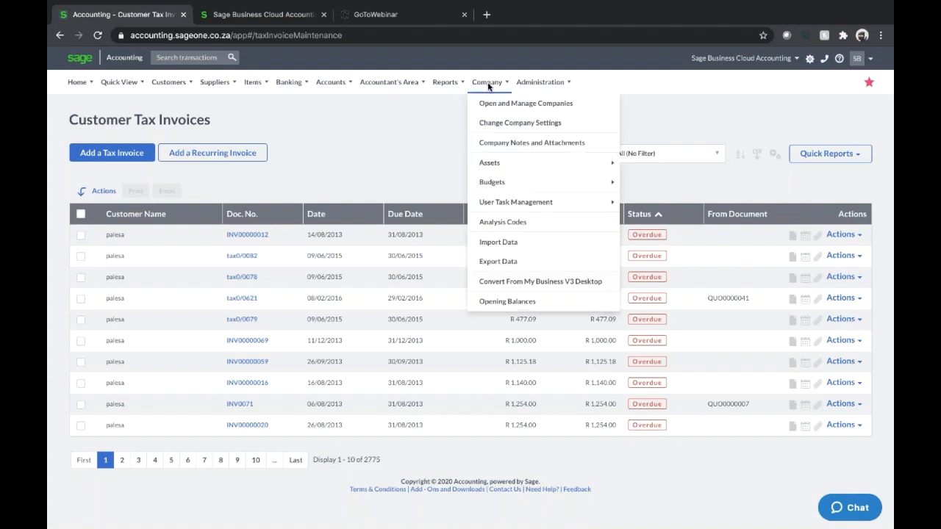
pyautogui.click(543, 150)
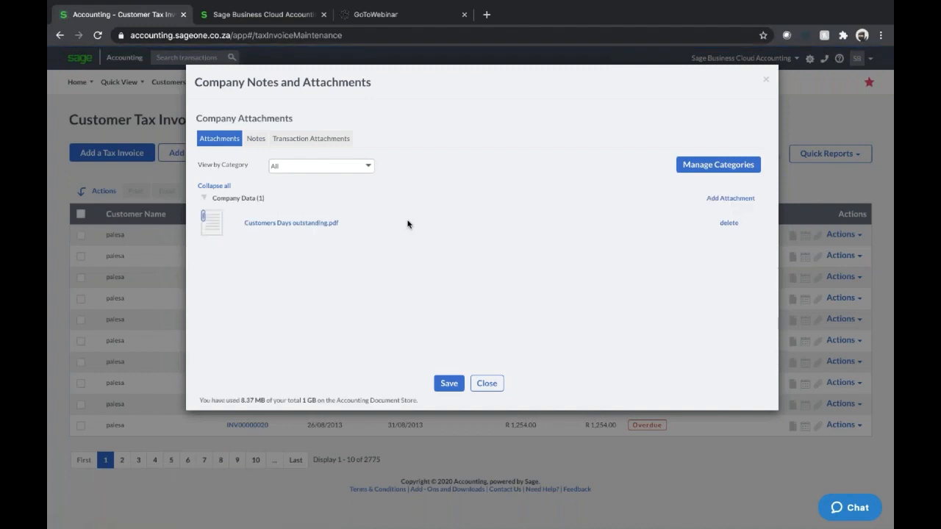
pyautogui.click(255, 138)
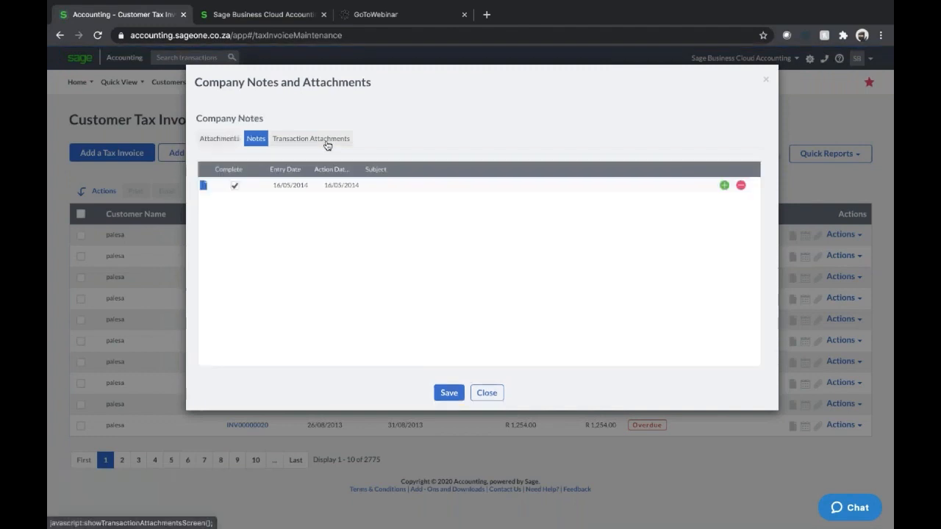
pyautogui.click(323, 139)
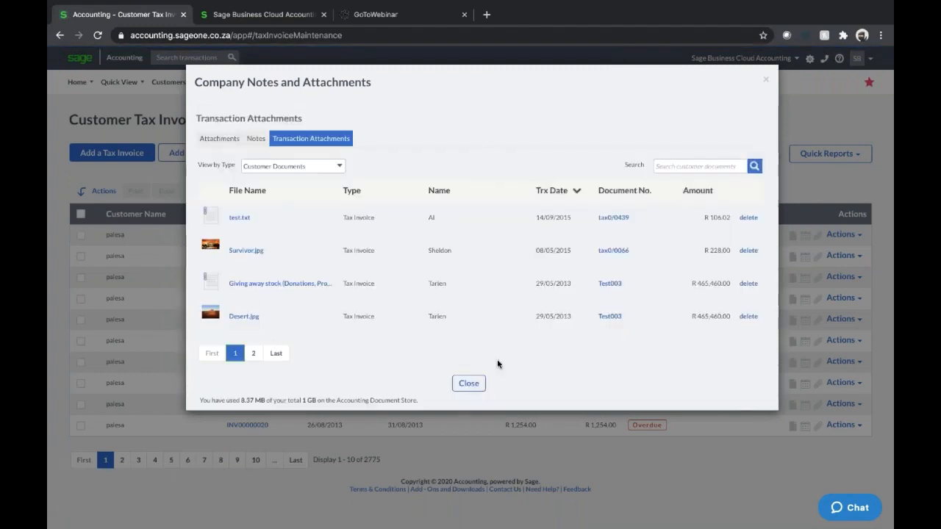
pyautogui.click(767, 82)
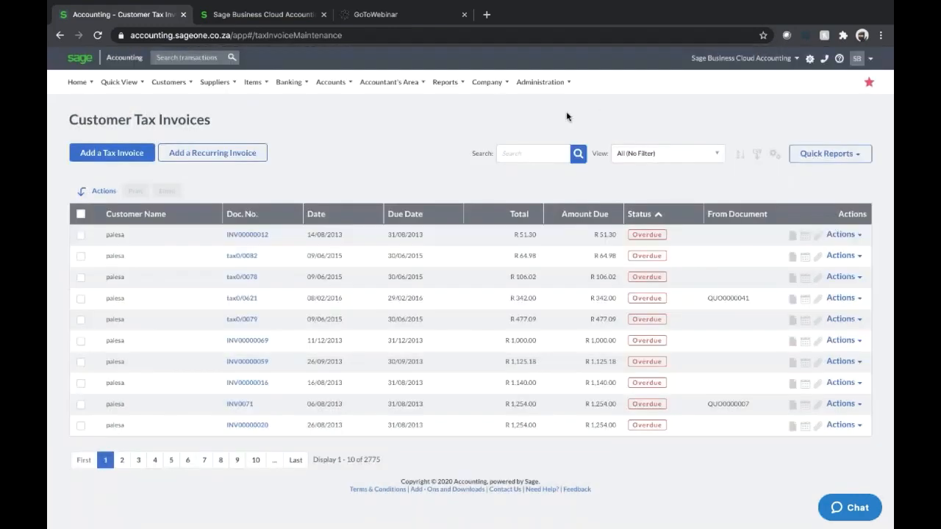
# Look over the available company options for assets and budgets
pyautogui.click(487, 82)
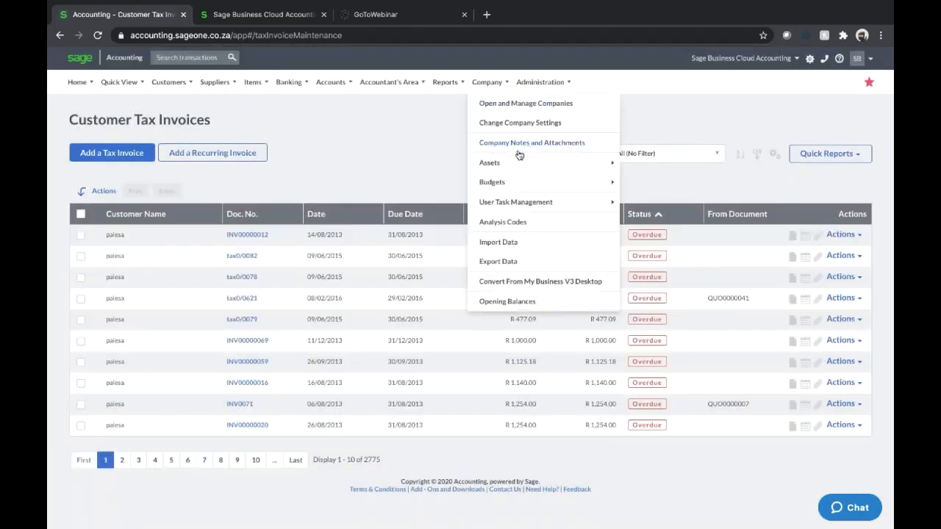
pyautogui.moveTo(495, 166)
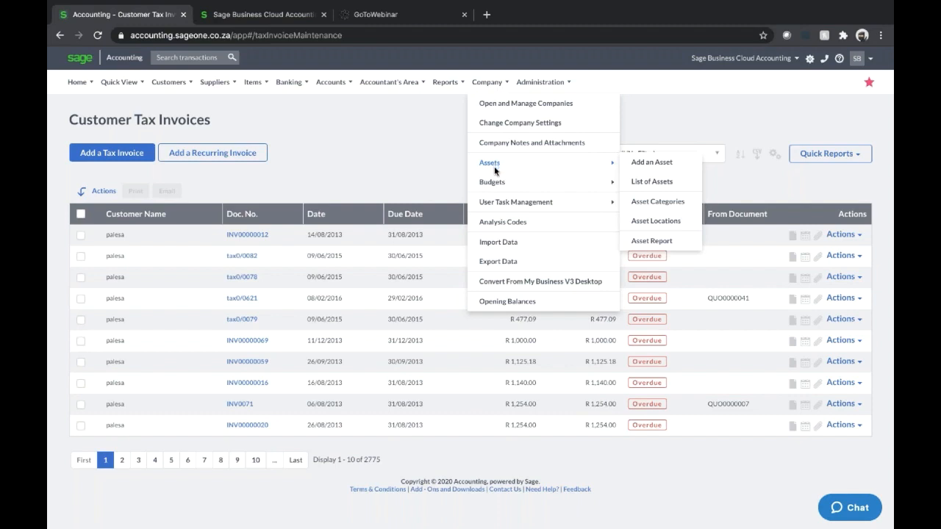
pyautogui.moveTo(497, 184)
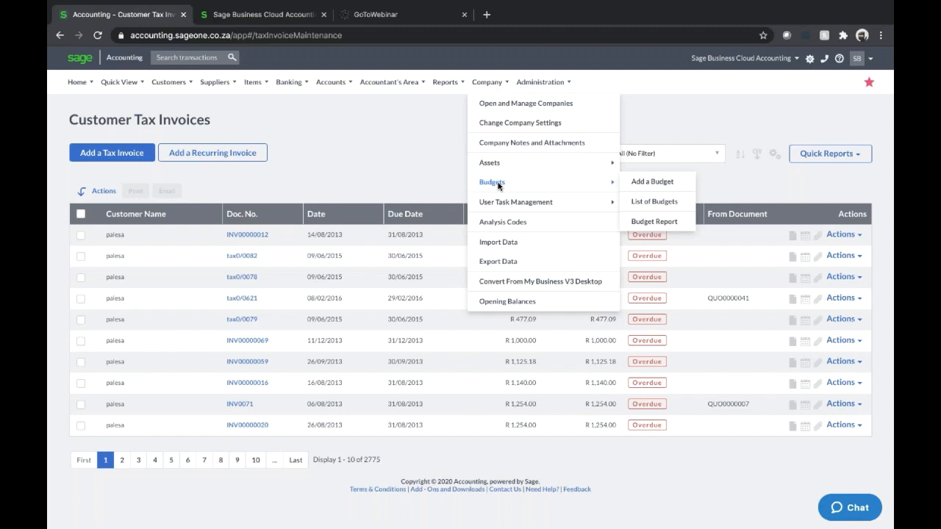
# Open the Profit and Loss report options and set a comparison with the Marketing DBN budget, including the budget variance
pyautogui.moveTo(445, 83)
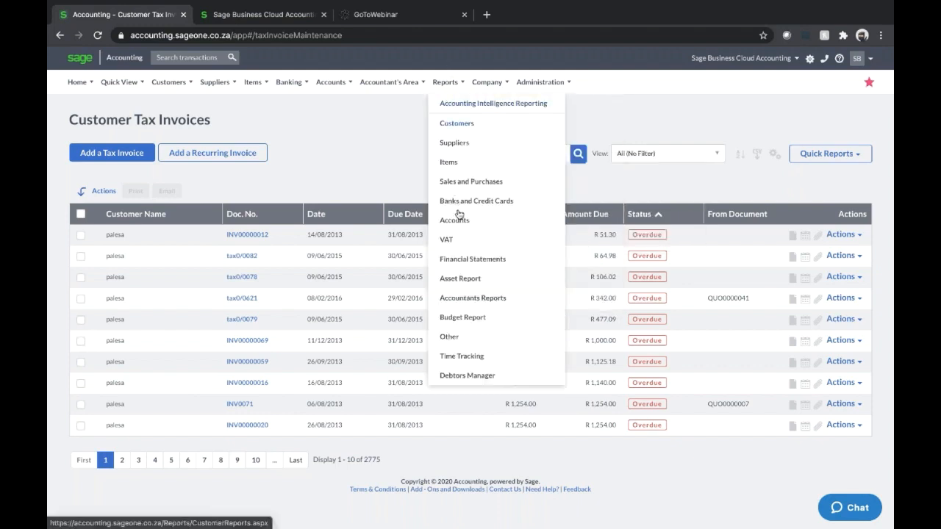
pyautogui.click(471, 262)
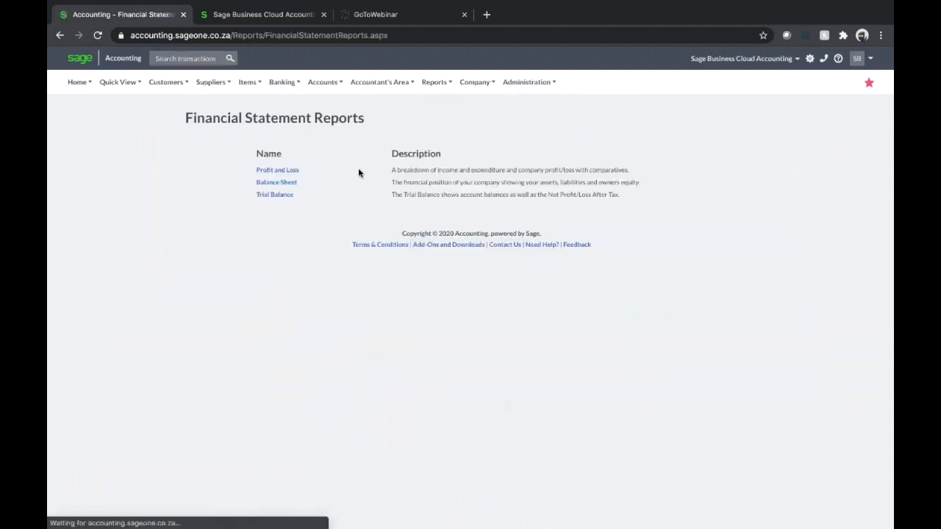
pyautogui.click(275, 172)
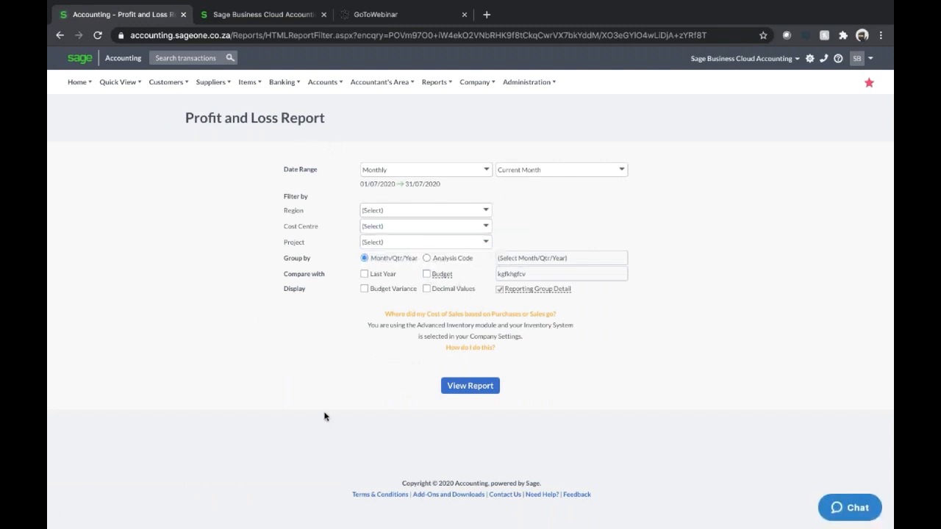
pyautogui.click(426, 273)
pyautogui.click(586, 275)
pyautogui.click(621, 273)
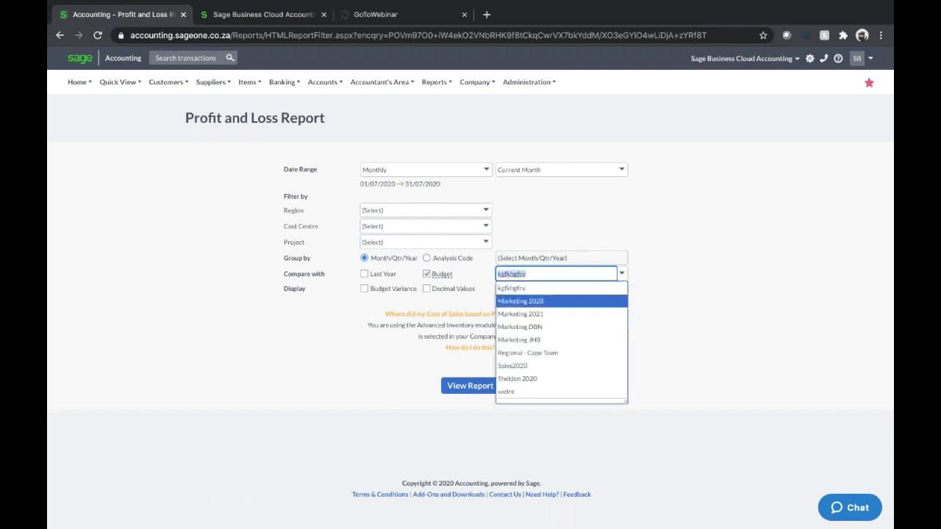
pyautogui.click(573, 325)
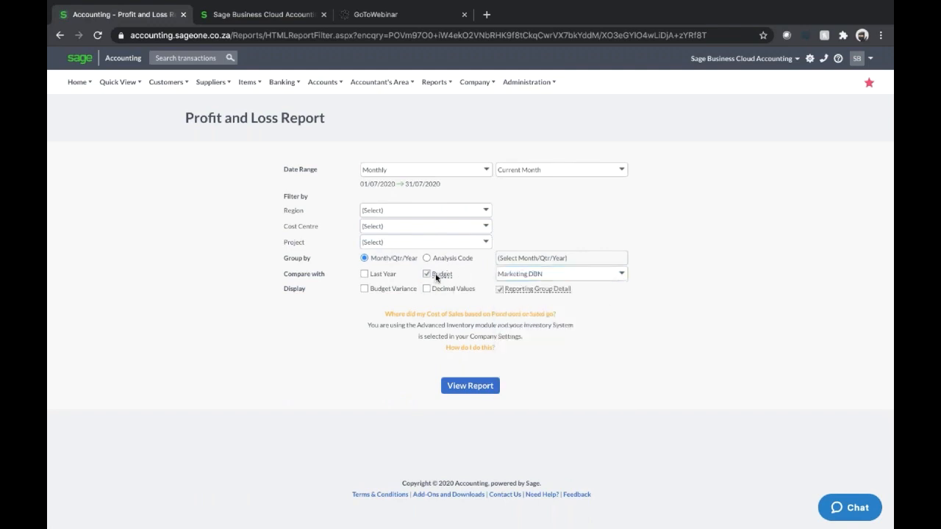
pyautogui.click(426, 274)
pyautogui.click(364, 289)
# Open the company's analysis codes and review the categories under Region, Cost Centre and Project
pyautogui.moveTo(474, 88)
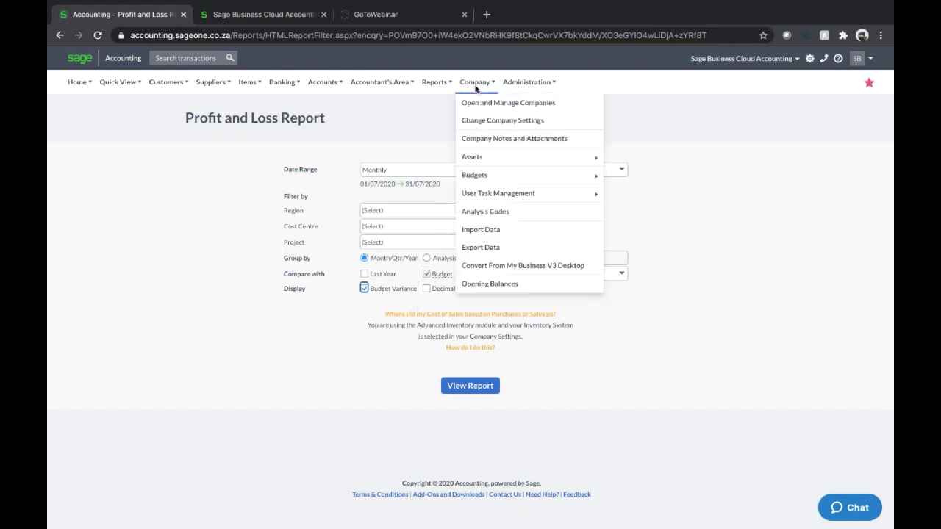
pyautogui.moveTo(477, 196)
pyautogui.click(506, 213)
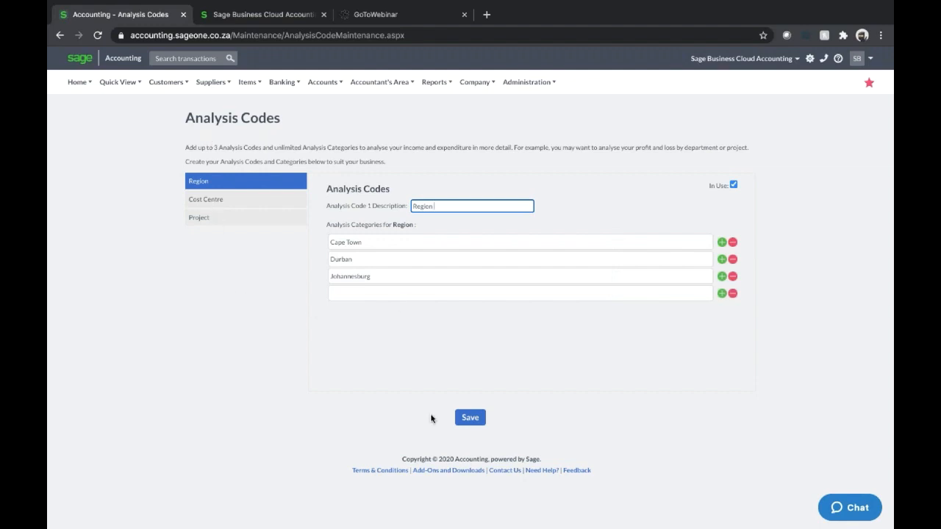
pyautogui.click(221, 205)
pyautogui.click(214, 222)
pyautogui.click(231, 188)
pyautogui.click(248, 208)
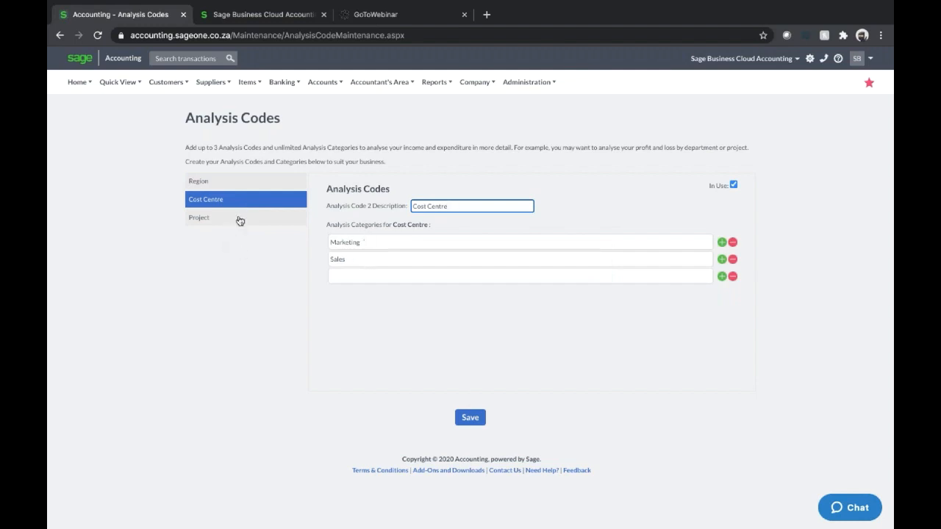
pyautogui.click(239, 219)
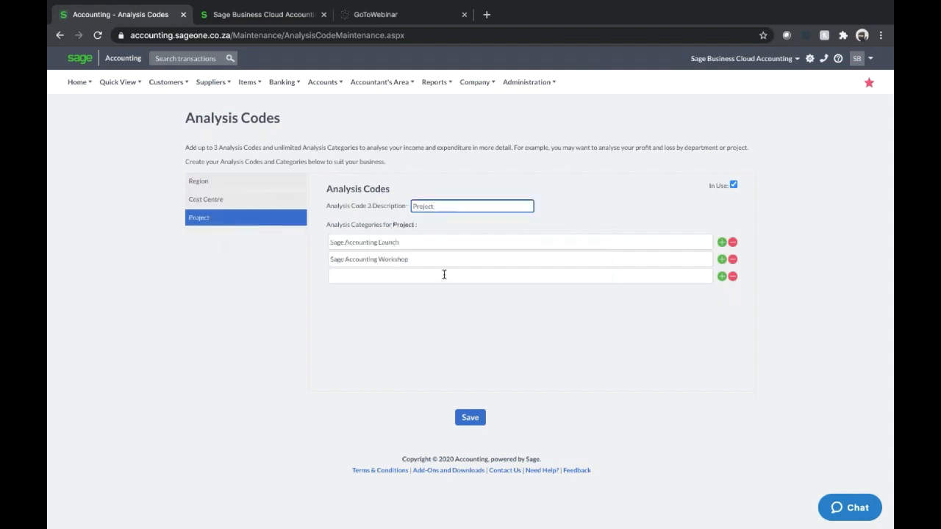
pyautogui.click(291, 362)
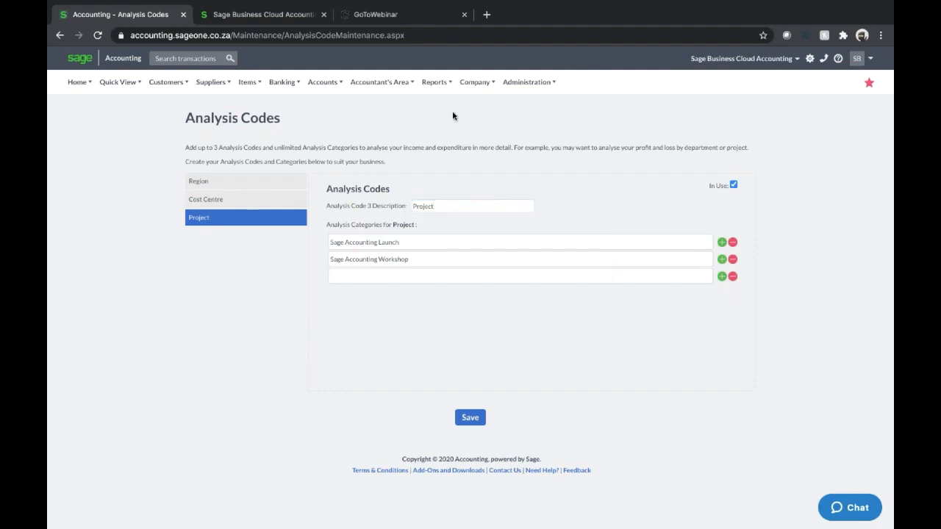
pyautogui.click(227, 182)
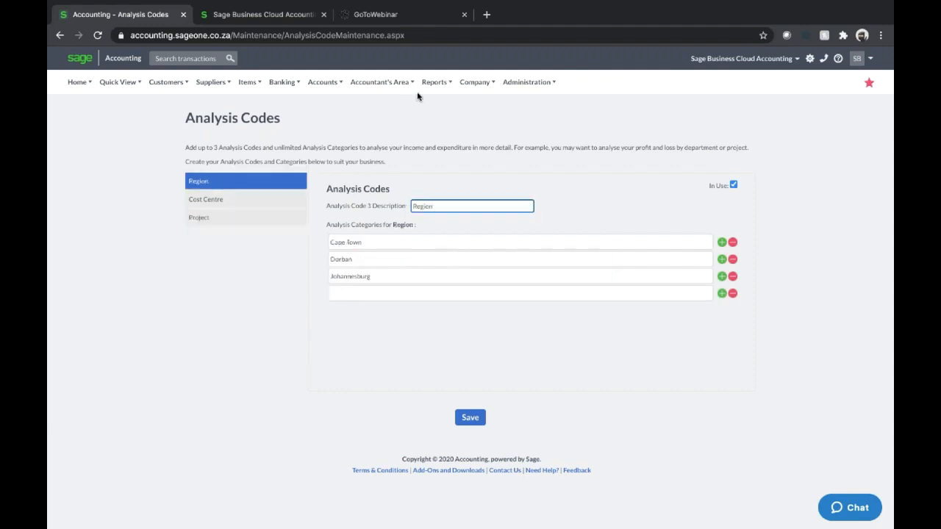
# Check the company budget options, and re-examine the analysis categories for Cost Centre and Project
pyautogui.moveTo(438, 86)
pyautogui.moveTo(476, 83)
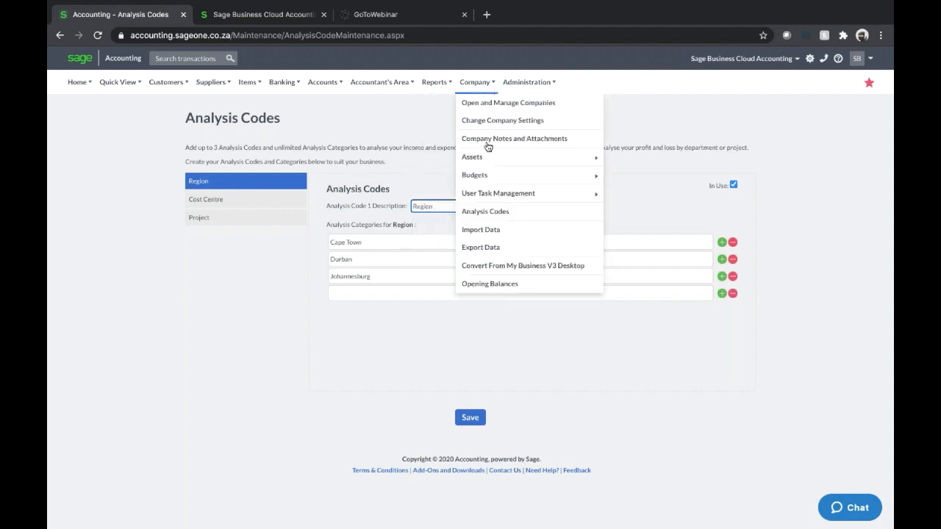
pyautogui.moveTo(481, 179)
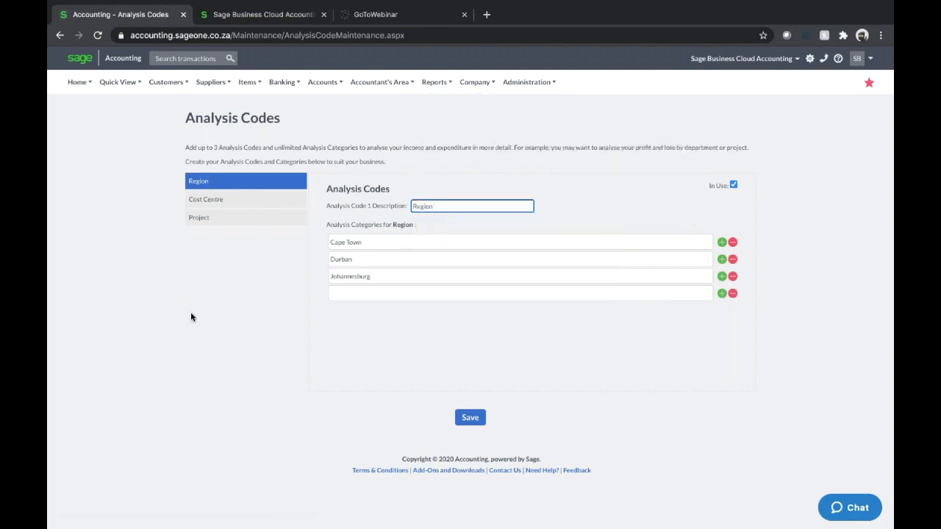
pyautogui.click(222, 201)
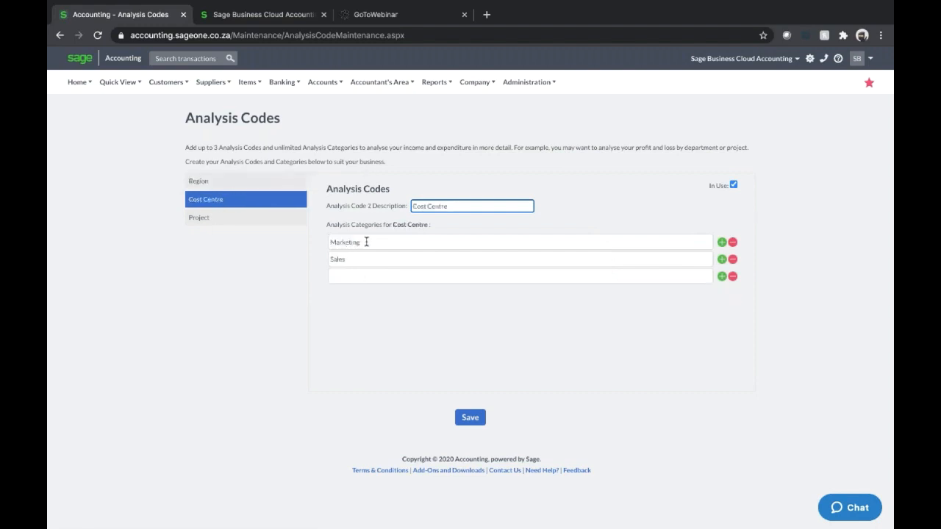
pyautogui.click(254, 221)
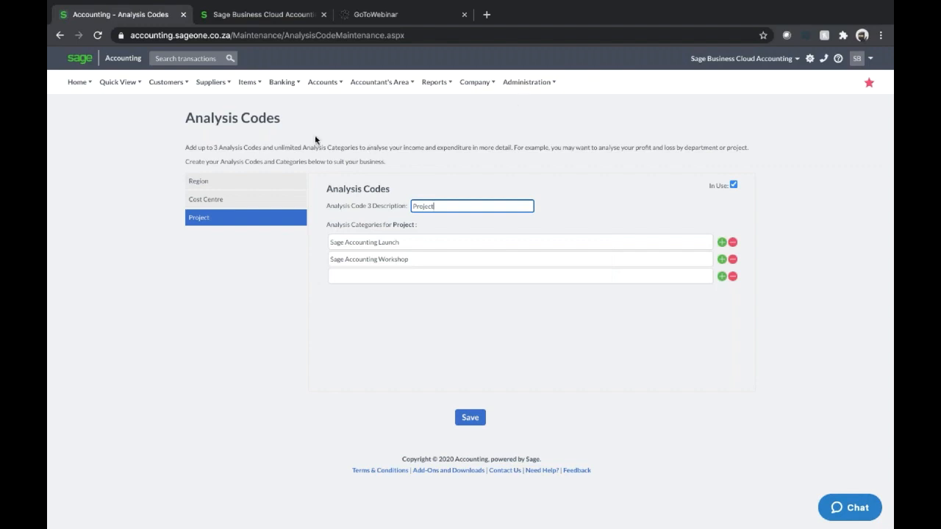
# Open the banking transactions and choose the Fuel account as the selection for the new transaction line
pyautogui.click(302, 82)
pyautogui.moveTo(291, 138)
pyautogui.click(408, 145)
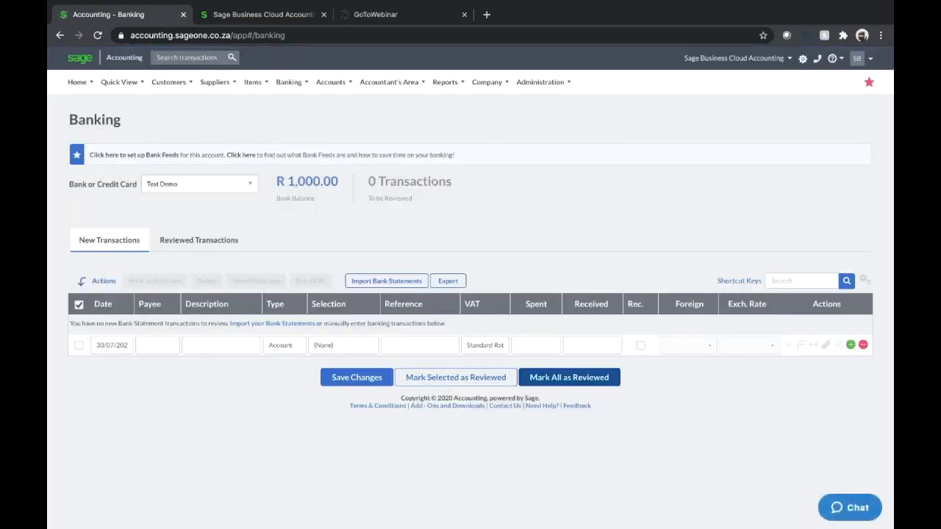
pyautogui.click(376, 351)
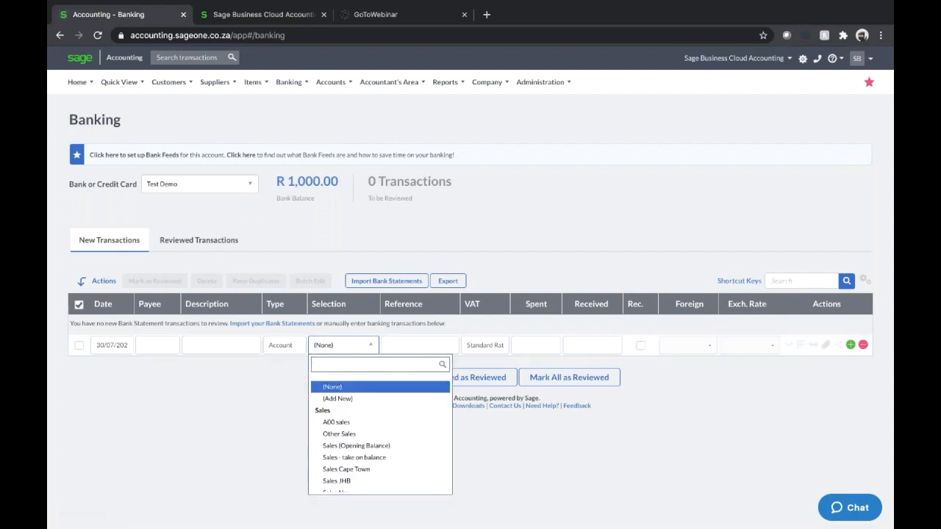
pyautogui.write('fe')
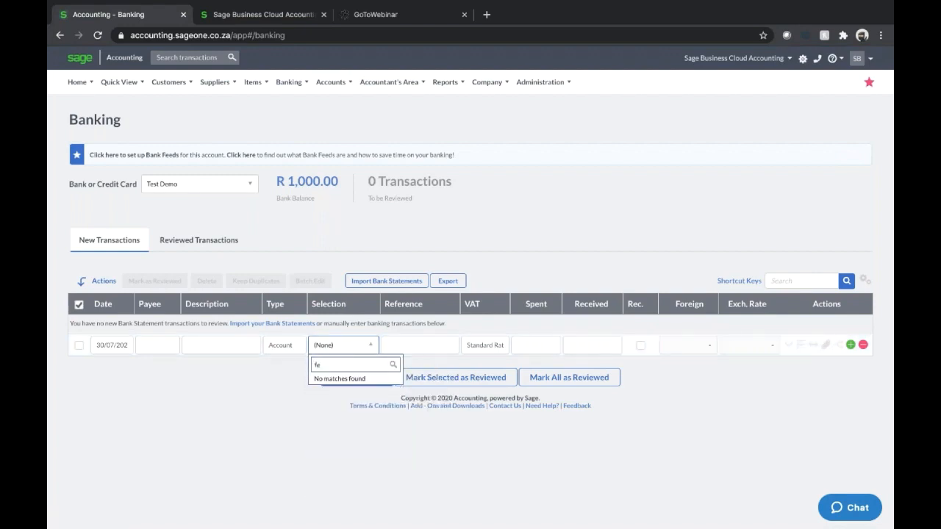
pyautogui.press('BackSpace')
pyautogui.write('u')
pyautogui.click(351, 392)
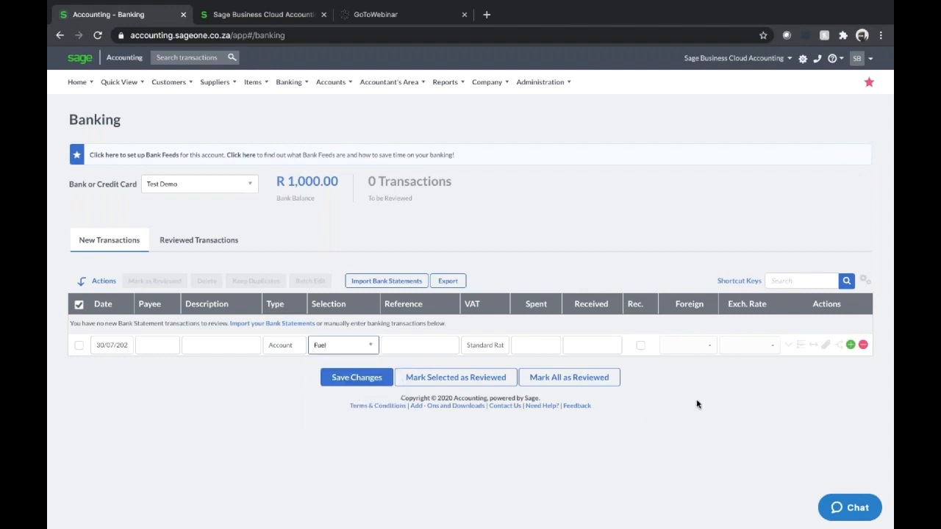
# Enter 1000 as the spent amount on the Fuel transaction line
pyautogui.click(546, 345)
pyautogui.write('1000')
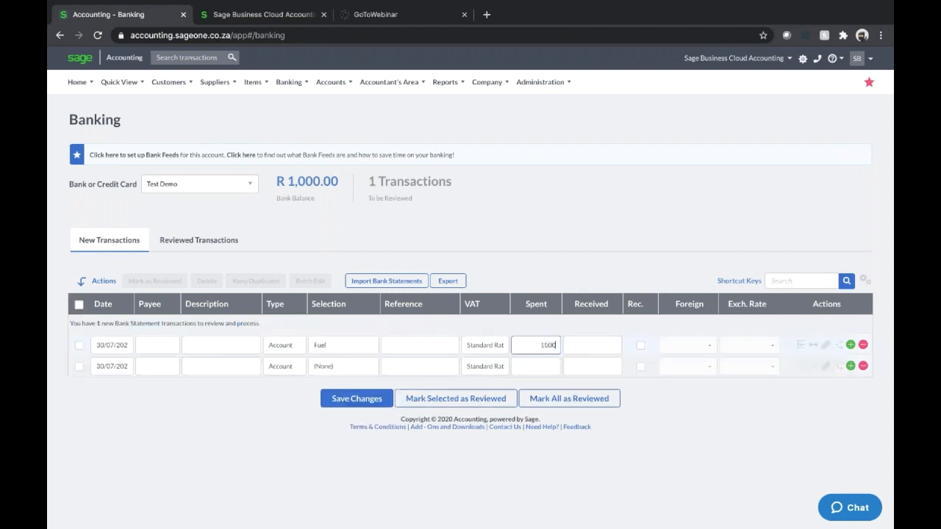
pyautogui.click(717, 471)
# Expand the Fuel transaction's details and assign the analysis codes Region Cape Town, Cost Centre Marketing and Project Sage Accounting Workshop
pyautogui.click(788, 345)
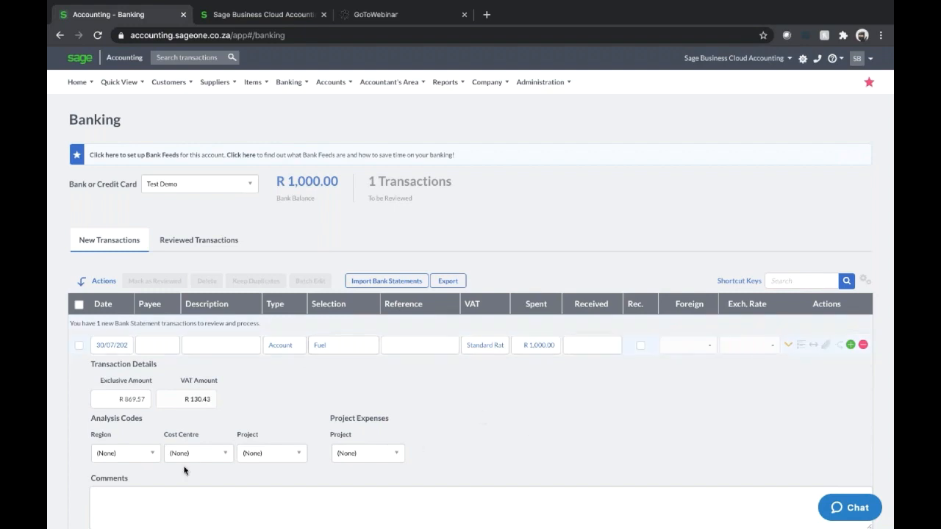
pyautogui.click(150, 455)
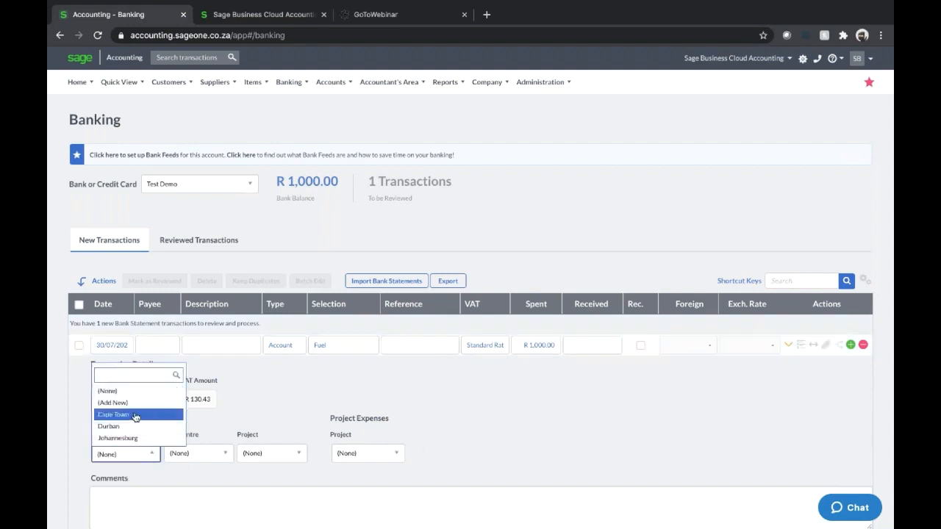
pyautogui.click(135, 416)
pyautogui.click(226, 457)
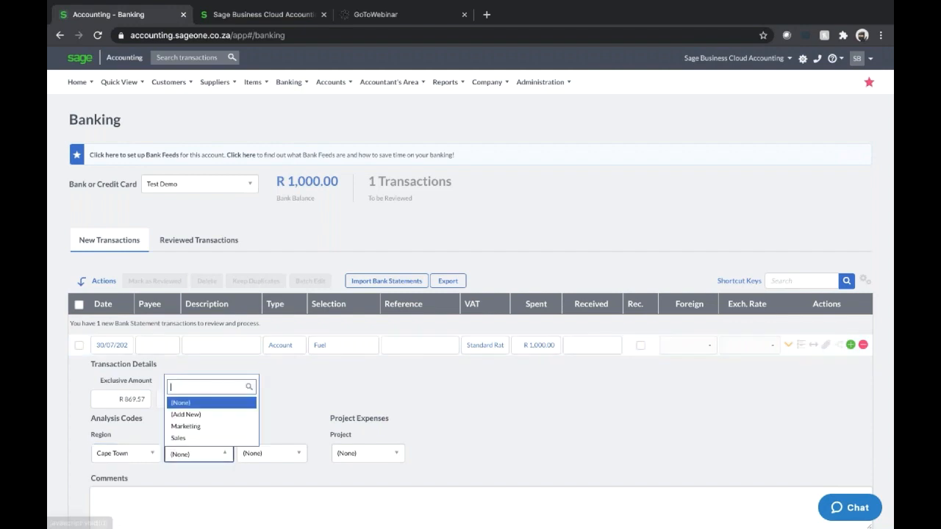
pyautogui.click(218, 427)
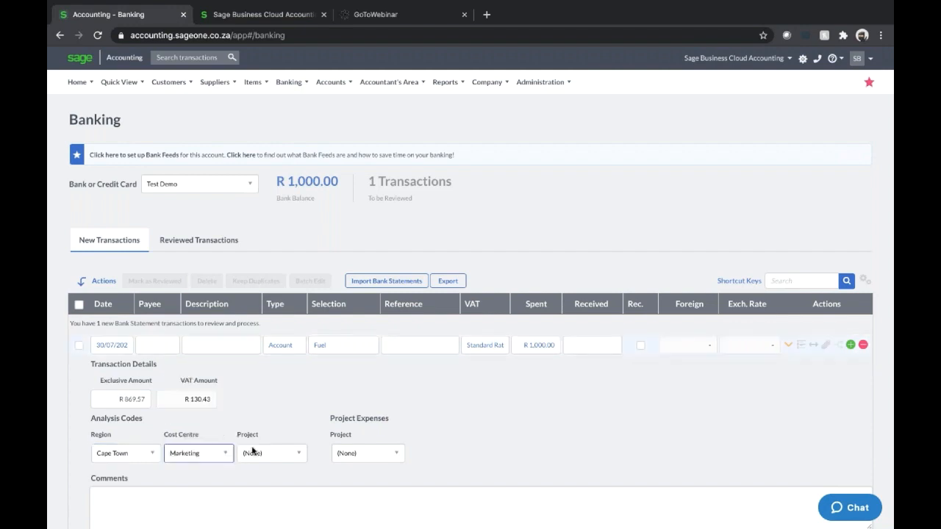
pyautogui.click(298, 456)
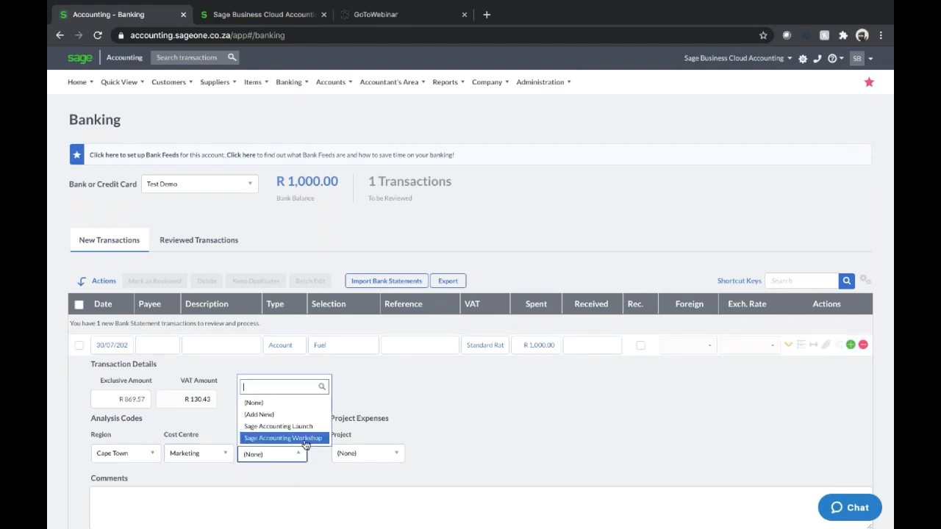
pyautogui.click(305, 438)
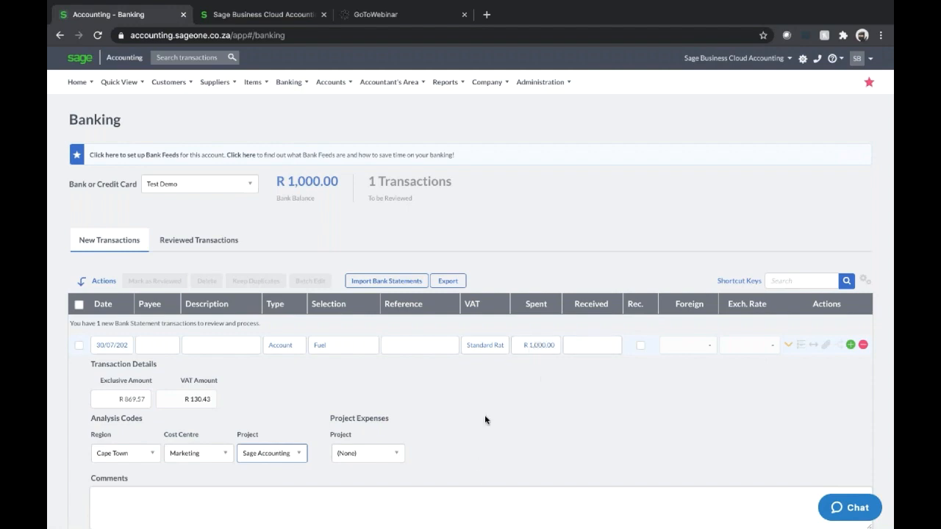
# Select 30 July 2020 as the date of the Fuel transaction
pyautogui.scroll(-2, 484, 417)
pyautogui.click(110, 189)
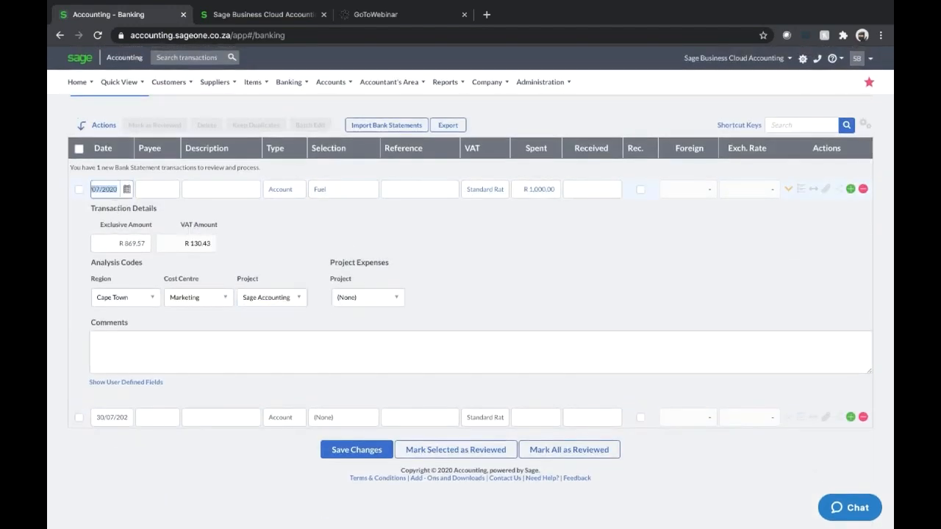
pyautogui.click(127, 189)
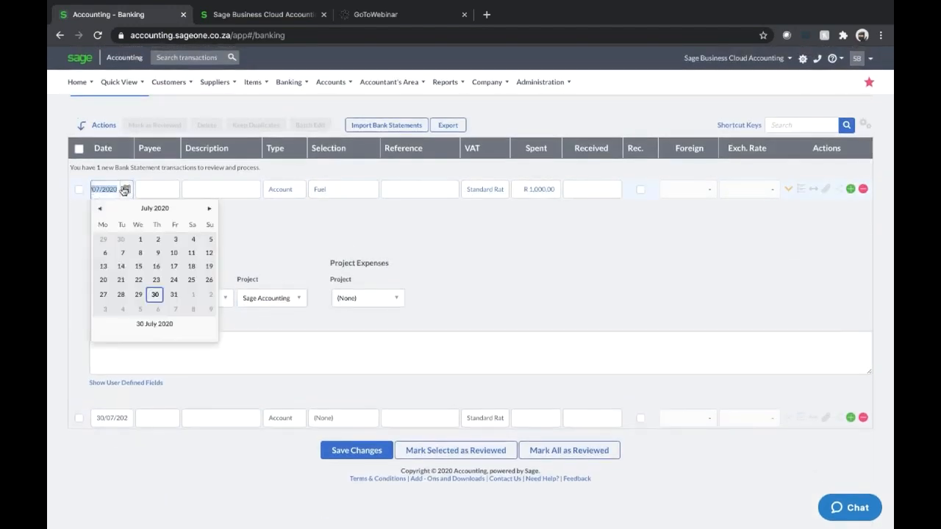
pyautogui.click(155, 295)
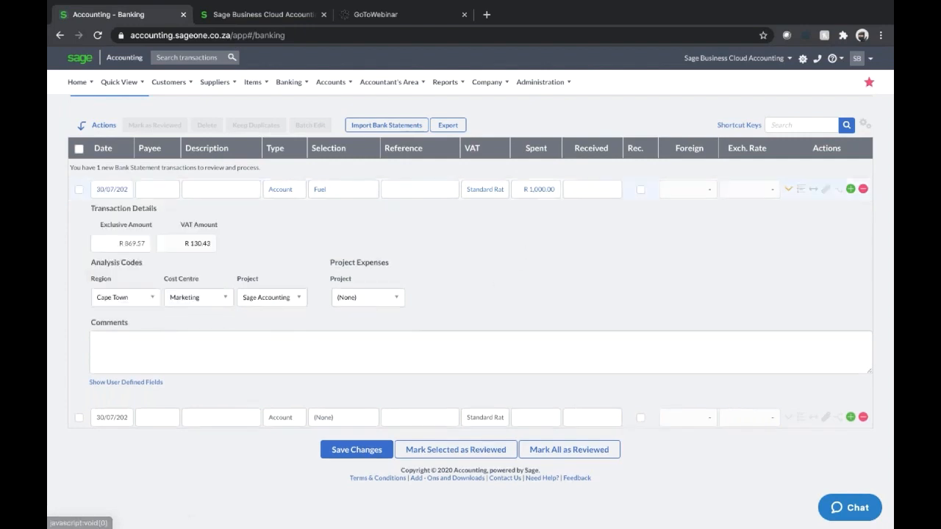
# Save the bank transaction changes and mark the Fuel transaction as reviewed
pyautogui.click(358, 449)
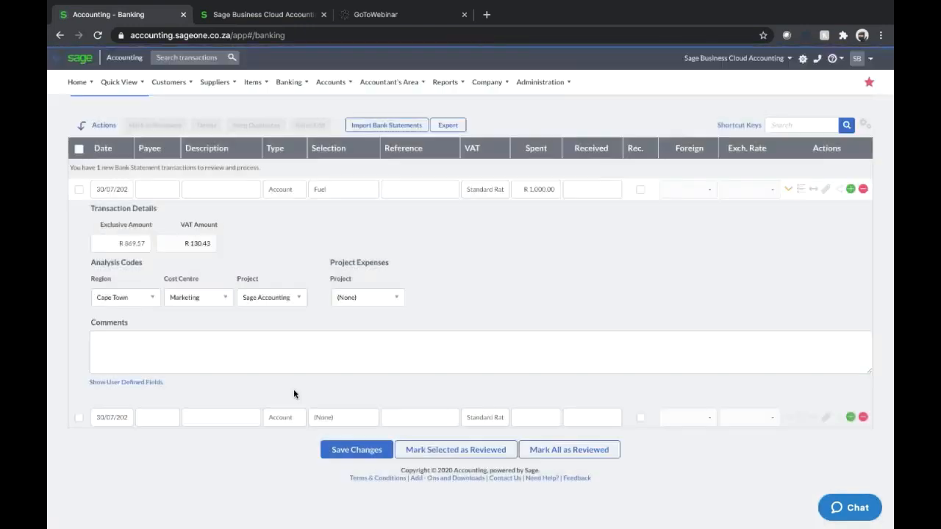
pyautogui.click(79, 189)
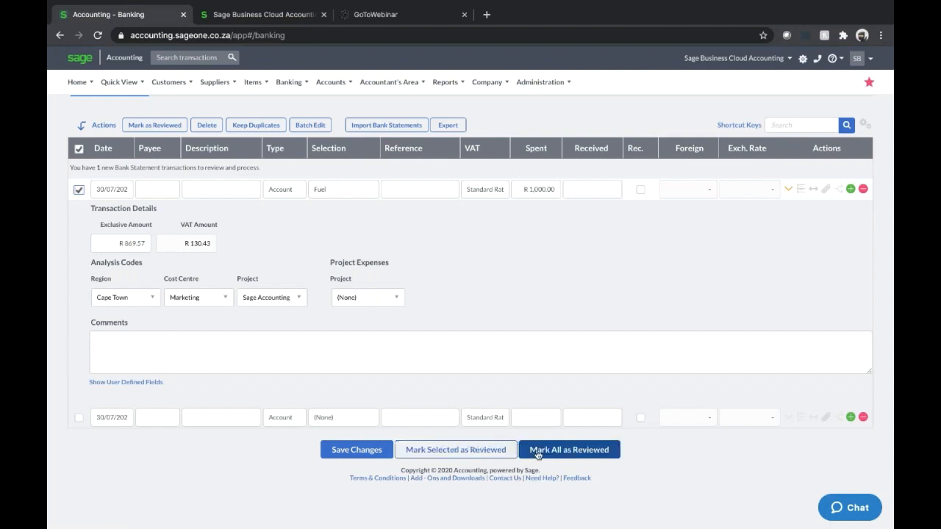
pyautogui.click(470, 449)
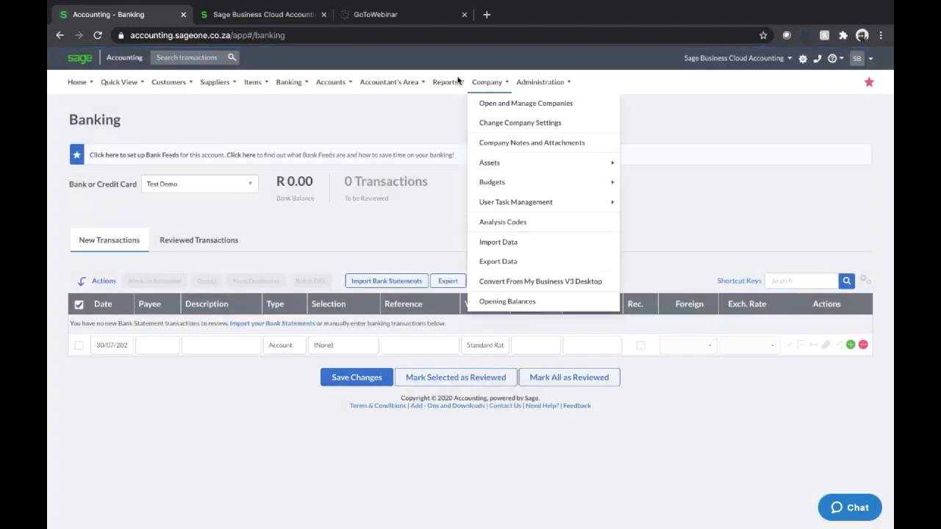
# Open the Profit and Loss report options from the financial statement reports and set the grouping to Analysis Code
pyautogui.moveTo(447, 83)
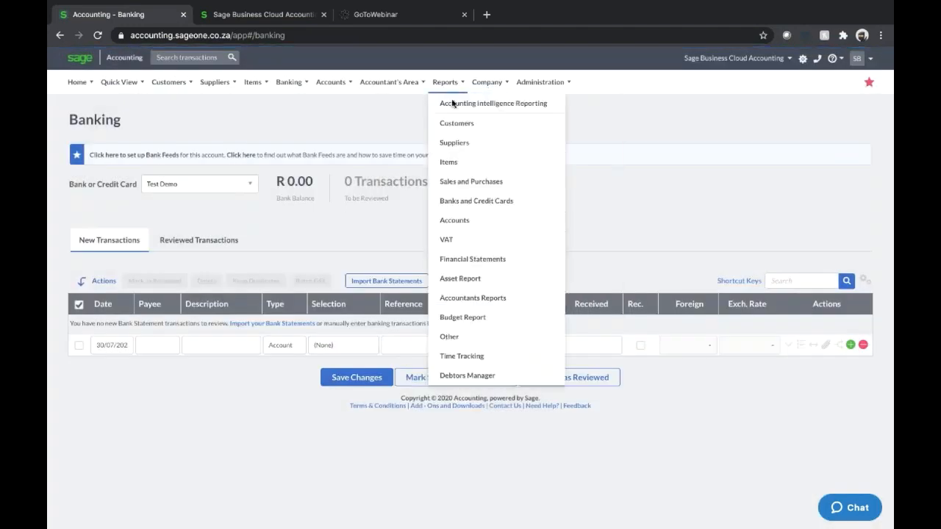
pyautogui.click(473, 260)
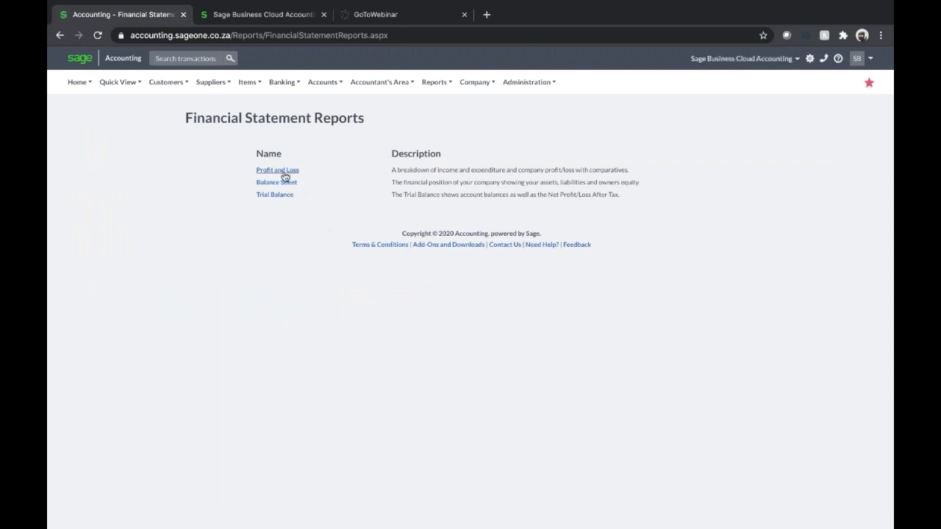
pyautogui.click(281, 171)
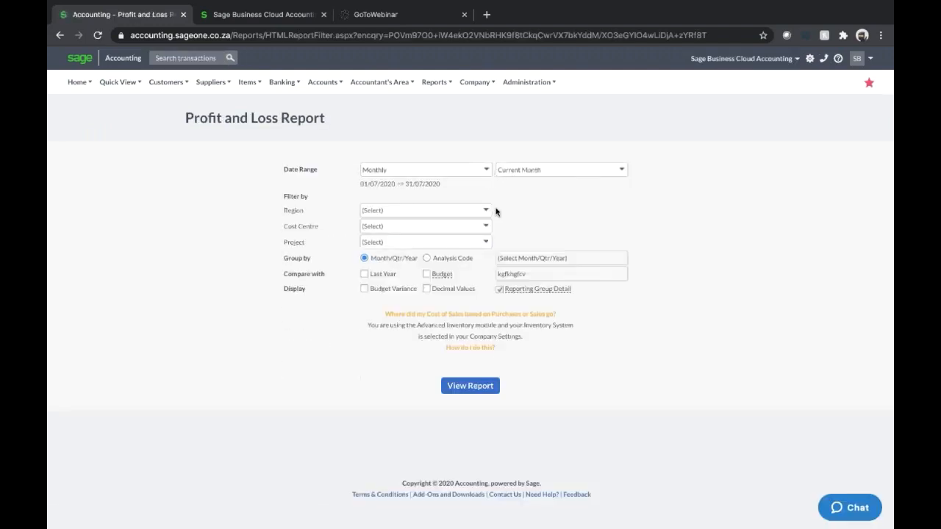
pyautogui.click(427, 258)
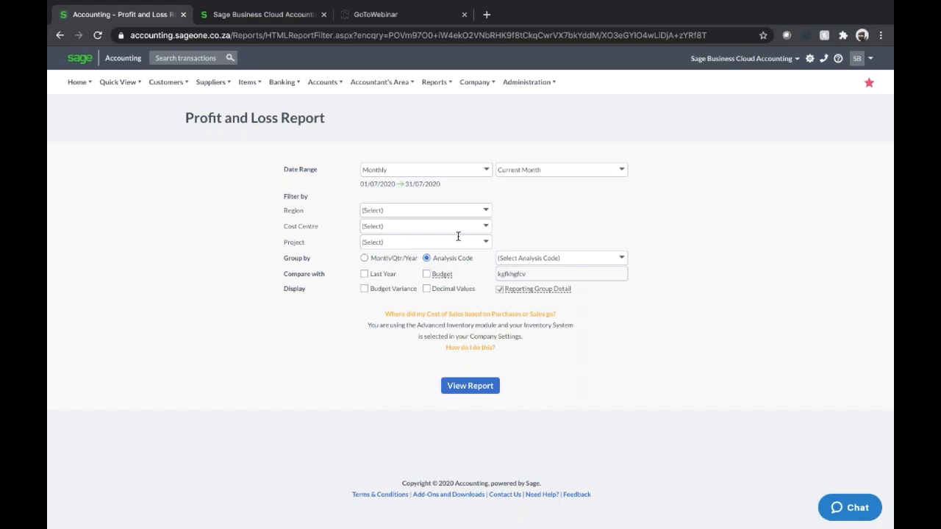
pyautogui.click(616, 255)
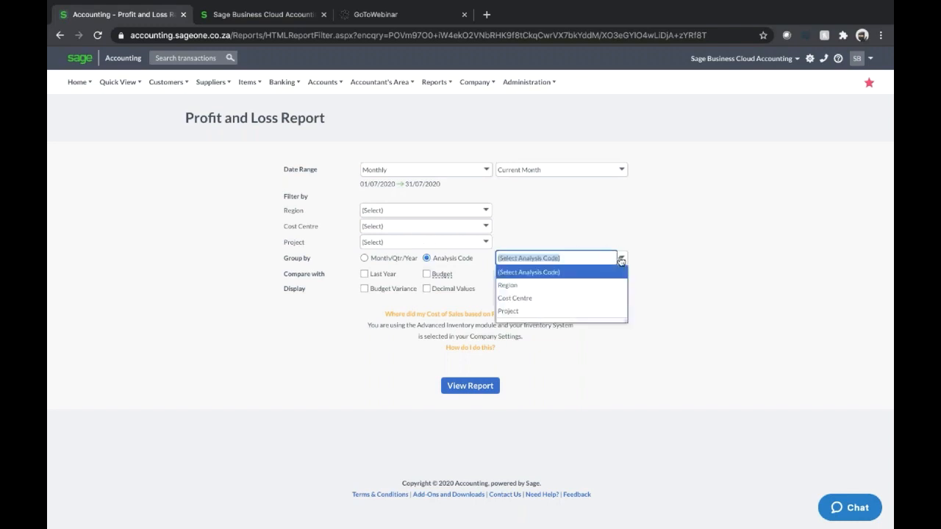
pyautogui.click(680, 260)
# Filter the Profit and Loss report by Region Cape Town, Cost Centre Marketing and Project Sage Accounting Workshop
pyautogui.click(485, 210)
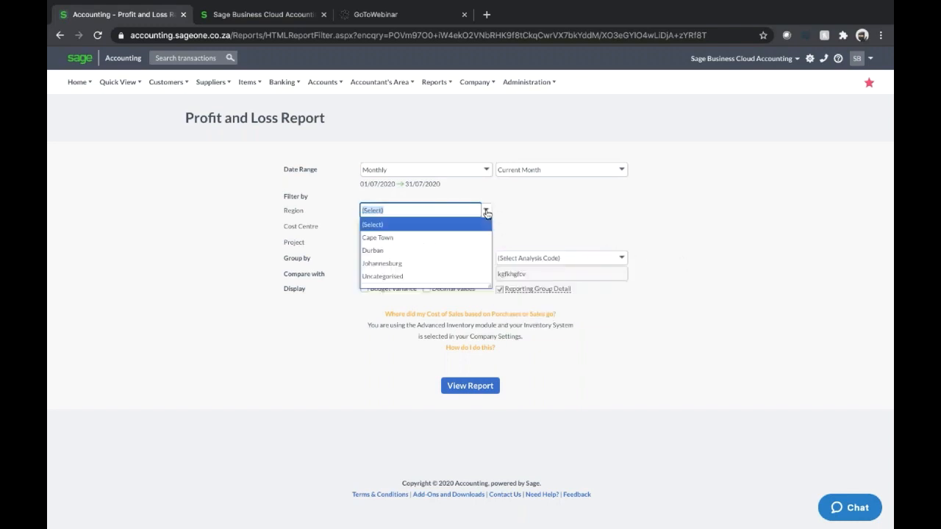
pyautogui.click(421, 237)
pyautogui.click(486, 226)
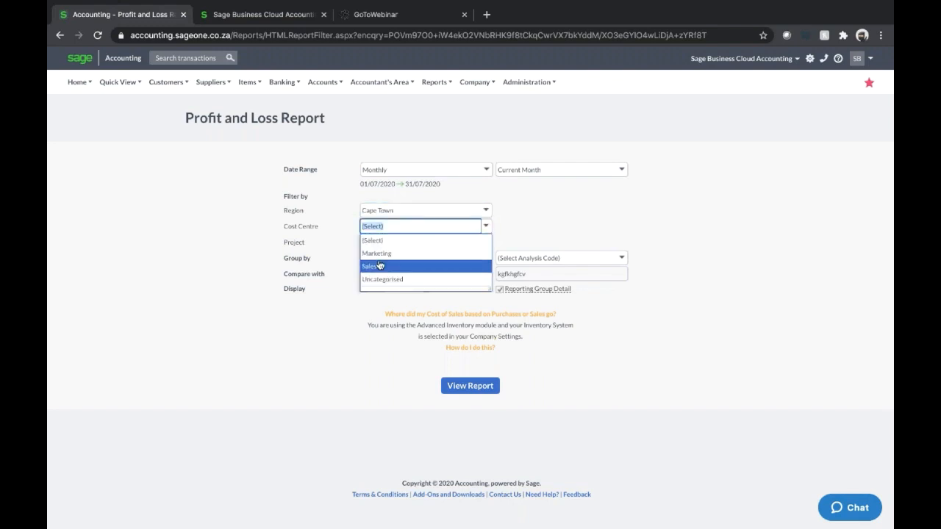
pyautogui.click(419, 250)
pyautogui.click(480, 242)
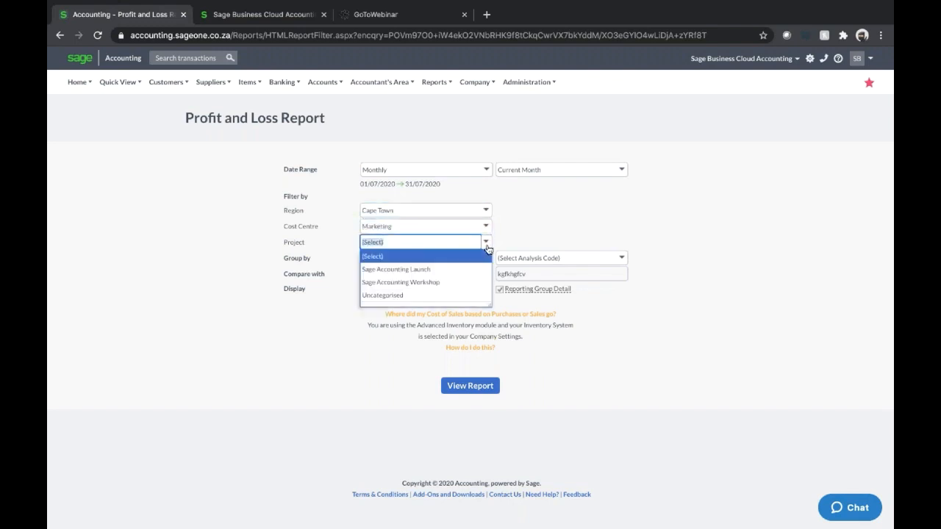
pyautogui.click(435, 282)
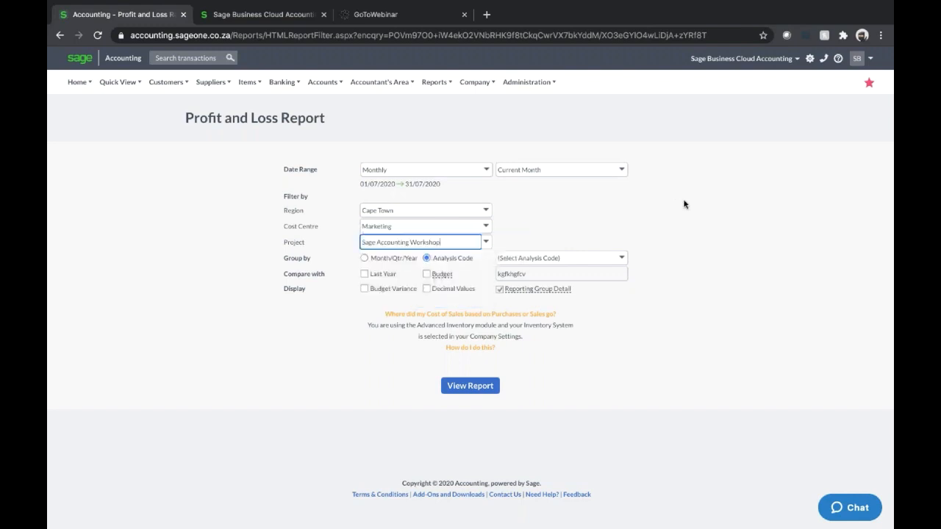
# Compare with the Marketing 2020 budget, include the budget variance, and generate the Profit and Loss report
pyautogui.click(427, 275)
pyautogui.click(364, 289)
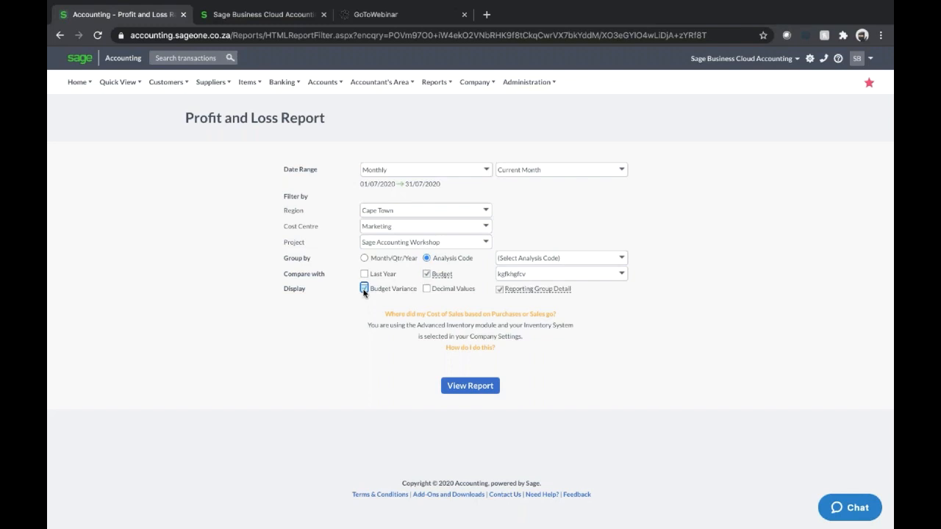
pyautogui.click(620, 275)
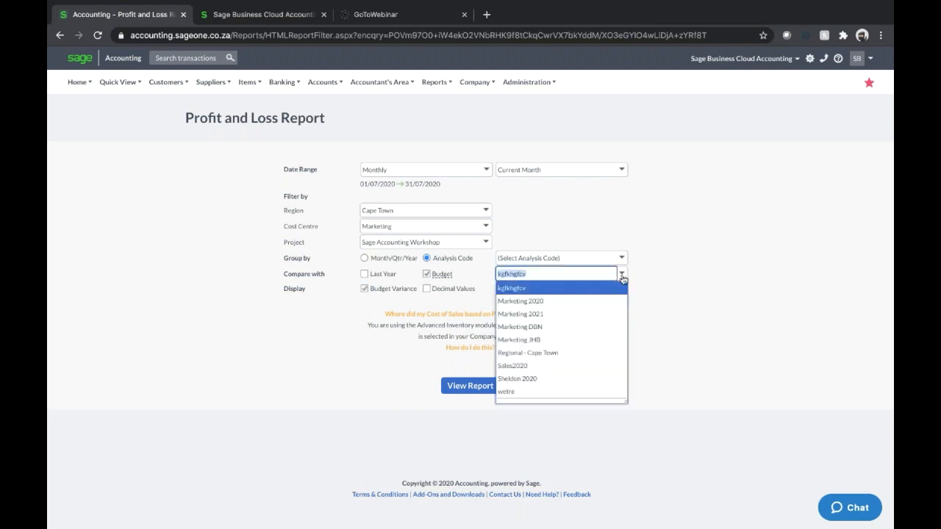
pyautogui.click(559, 307)
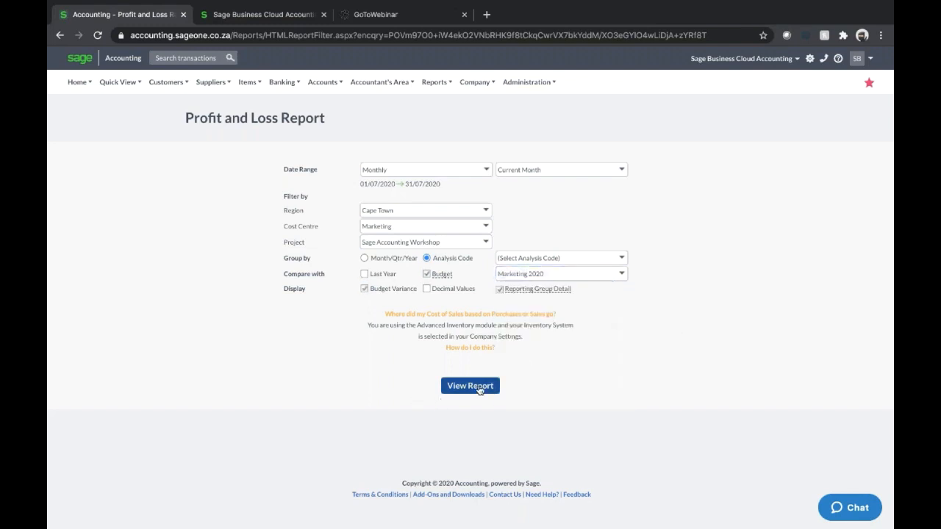
pyautogui.click(486, 388)
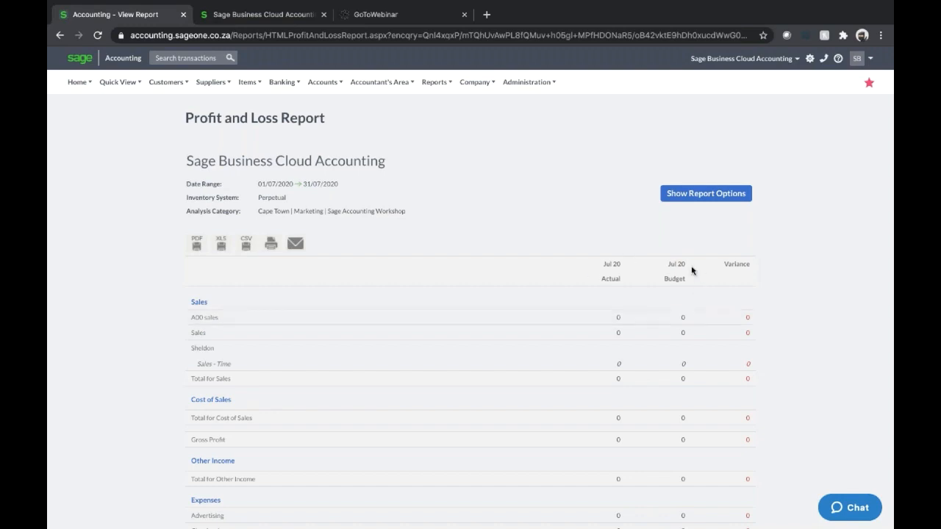
# Examine the report's analysis category and its actual, budget and variance figures, including the Fuel expense line
pyautogui.scroll(-1, 807, 351)
pyautogui.scroll(-3, 807, 355)
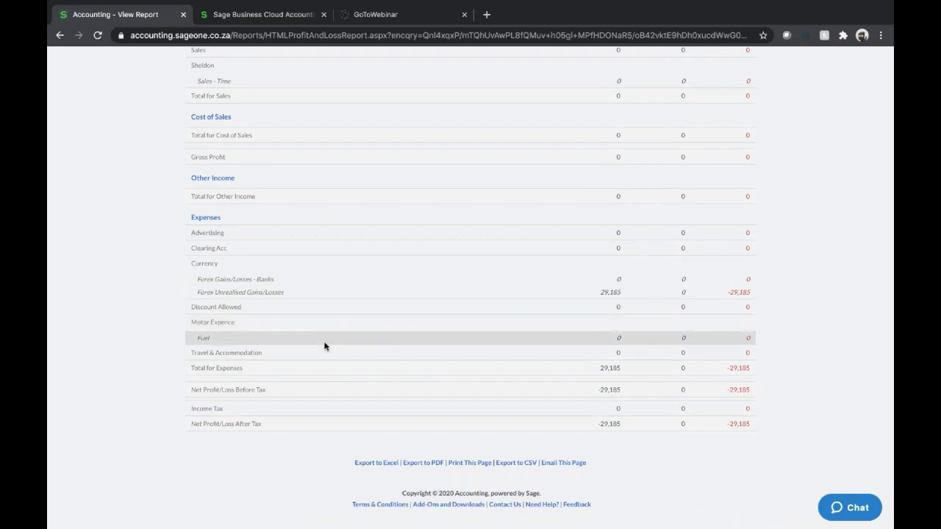
pyautogui.scroll(4, 324, 346)
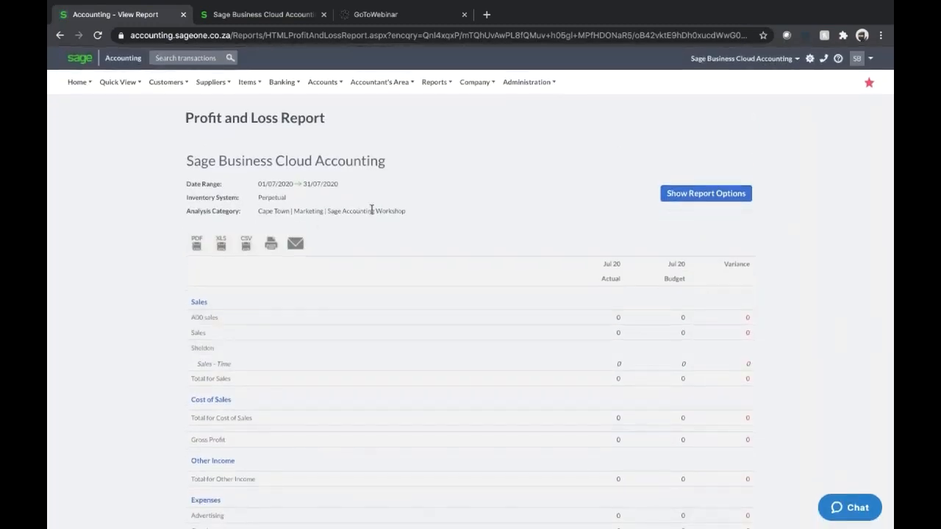
pyautogui.tripleClick(371, 210)
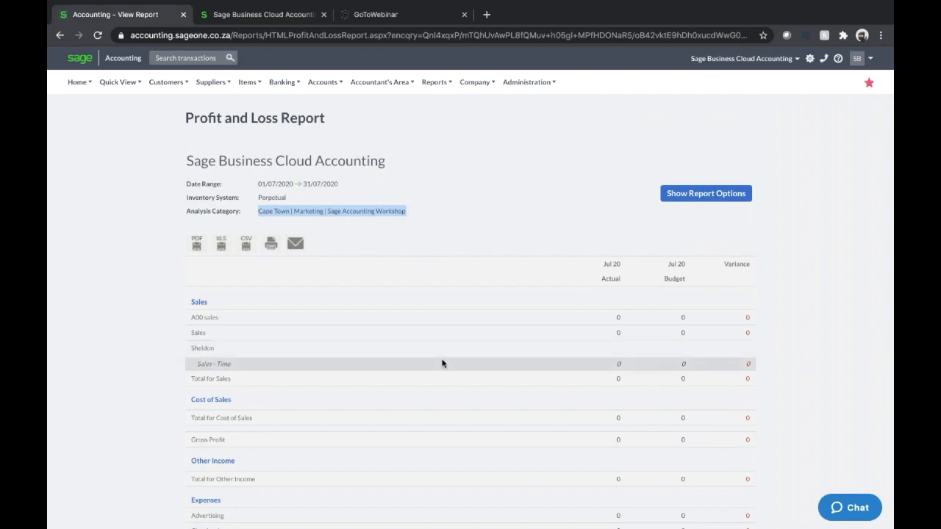
pyautogui.scroll(-4, 442, 363)
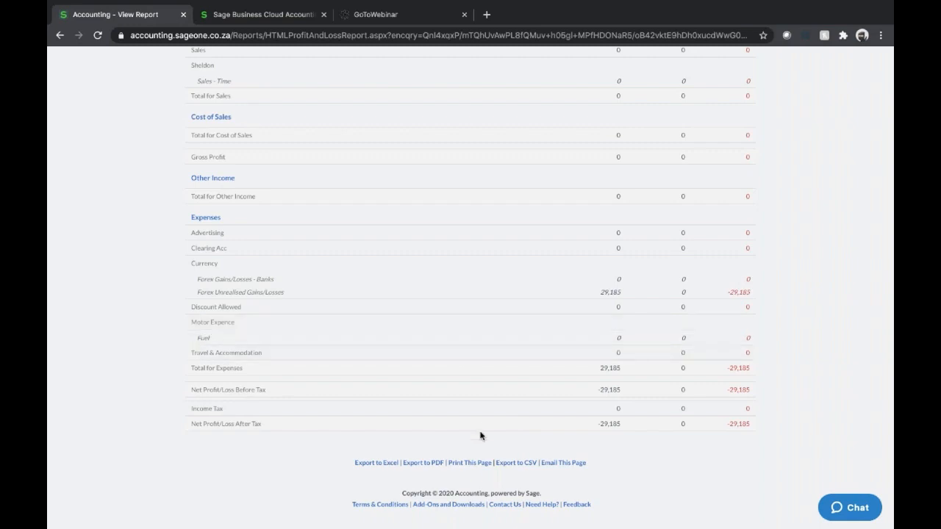
pyautogui.scroll(5, 480, 436)
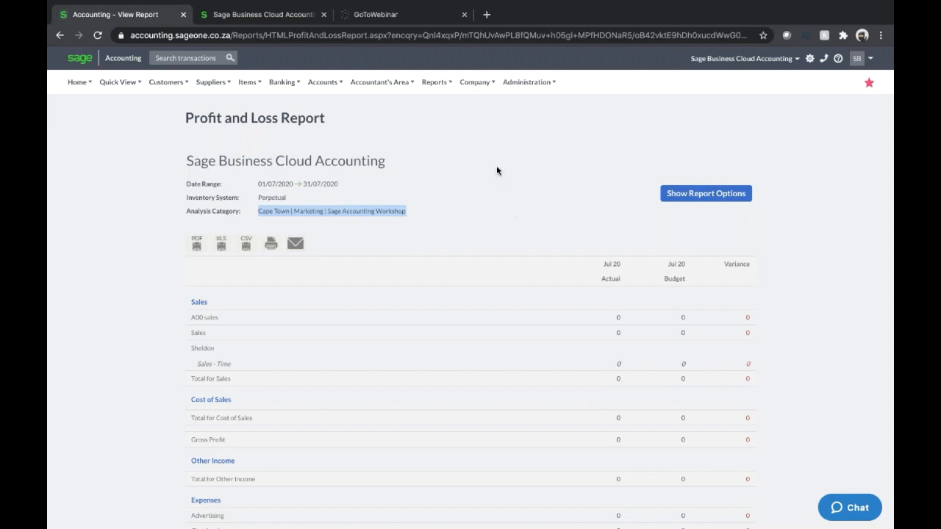
pyautogui.click(437, 85)
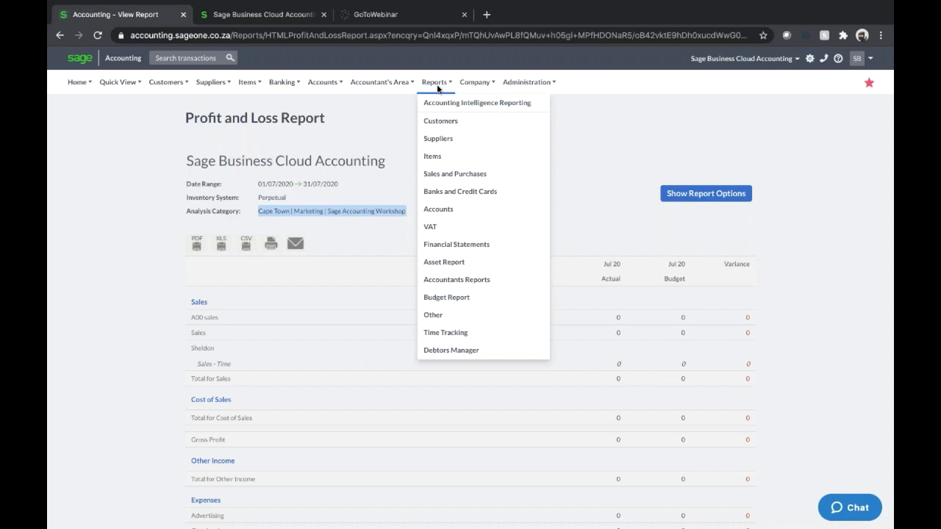
pyautogui.click(480, 83)
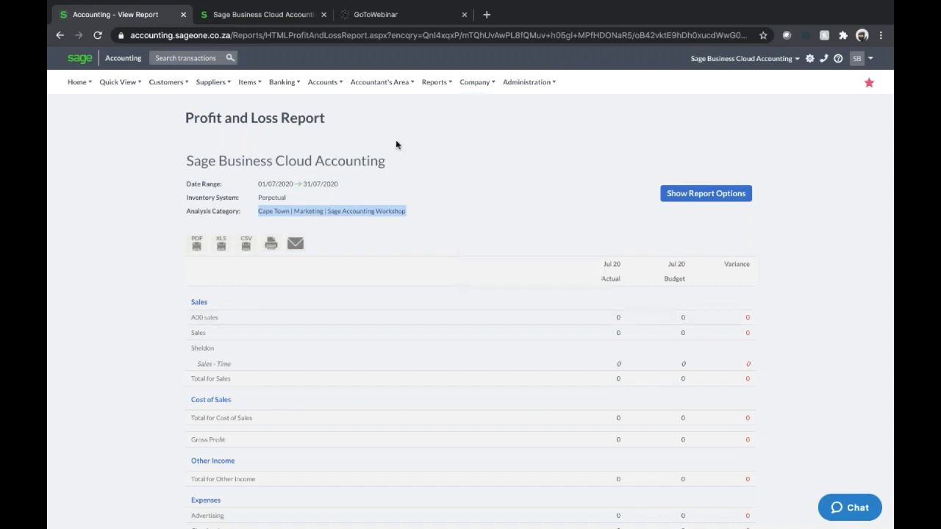
# Clear the Region, Cost Centre and Project filters and the budget comparison in the Profit and Loss report options
pyautogui.click(693, 193)
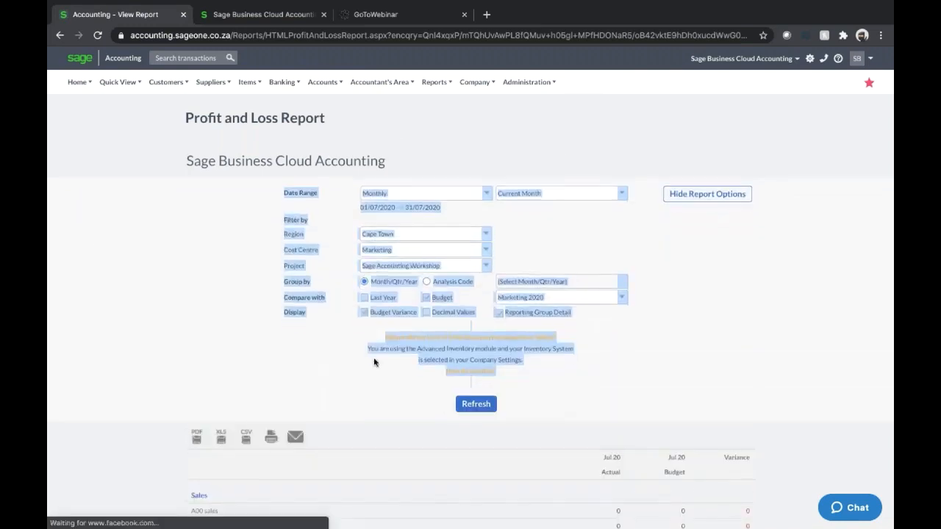
pyautogui.click(416, 234)
pyautogui.click(417, 248)
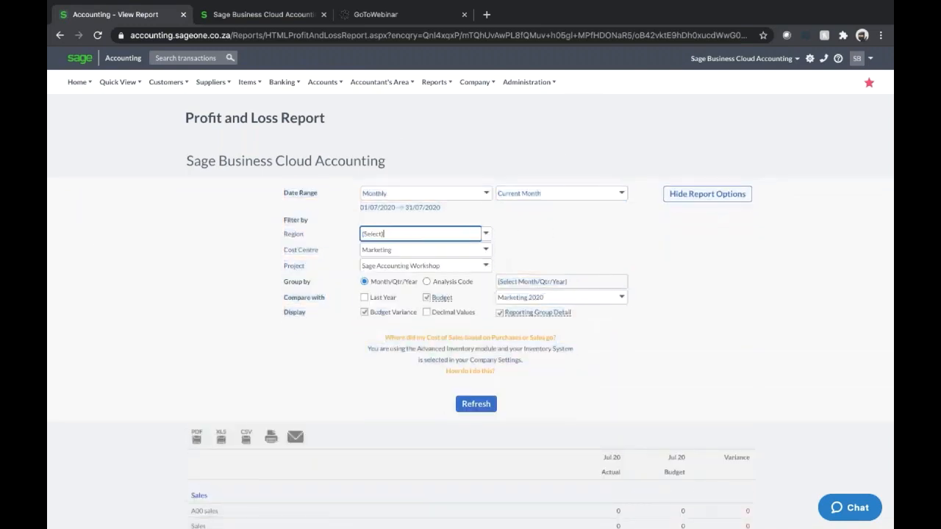
pyautogui.click(486, 250)
pyautogui.click(396, 264)
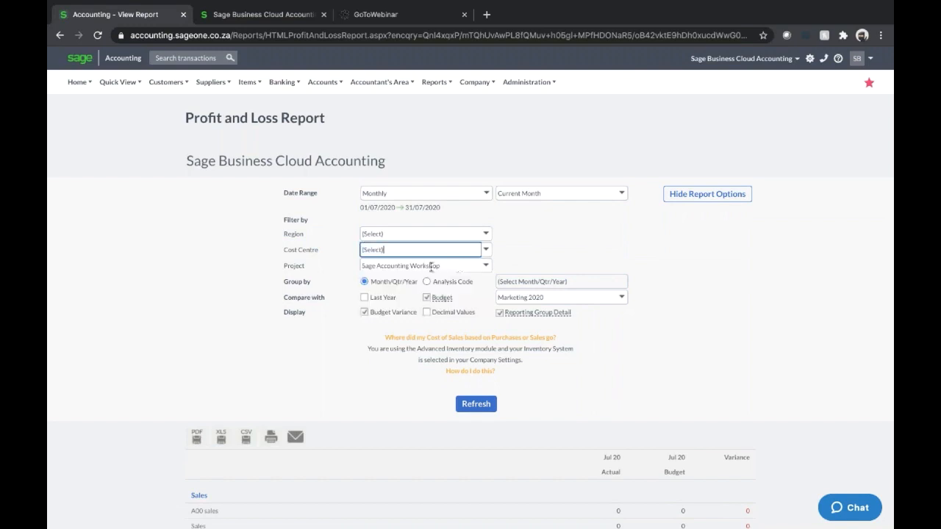
pyautogui.click(485, 265)
pyautogui.click(411, 280)
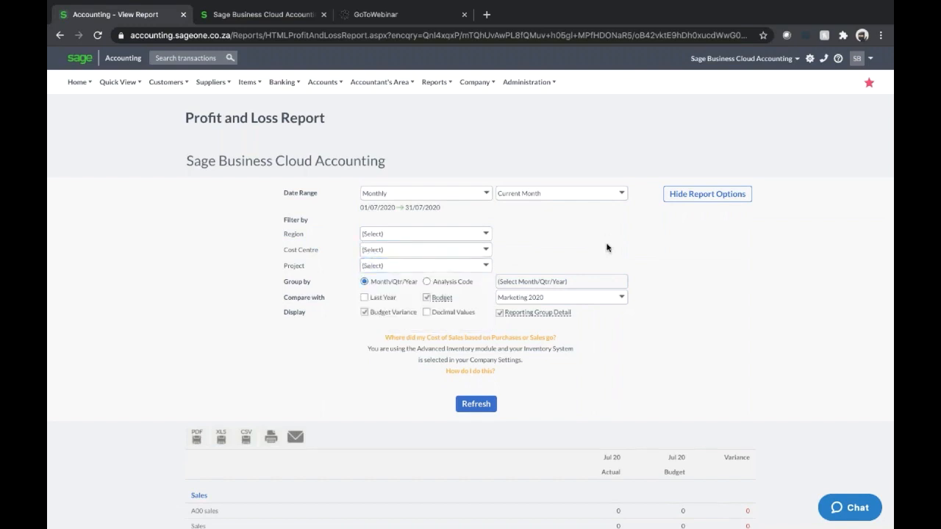
pyautogui.click(427, 297)
# Open the company's CSV data import page and review the data types that can be imported
pyautogui.click(478, 83)
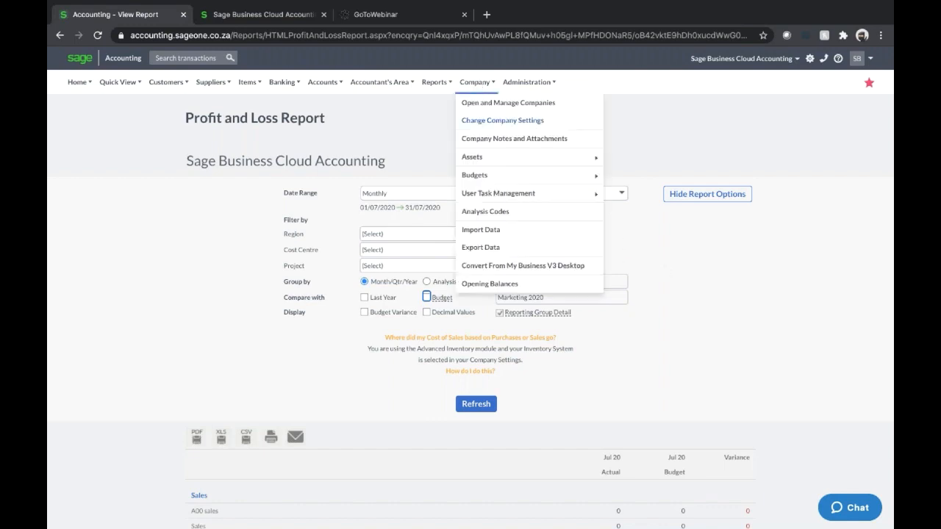
pyautogui.moveTo(514, 193)
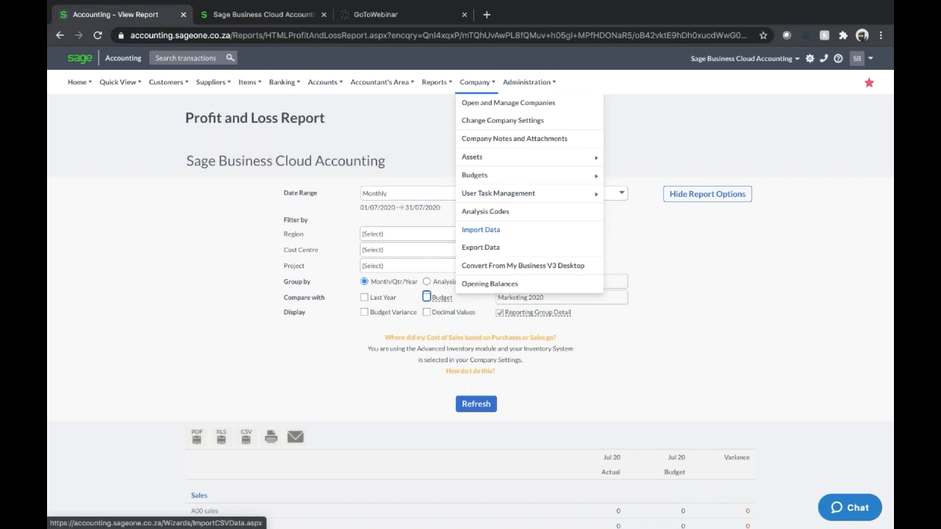
pyautogui.click(481, 231)
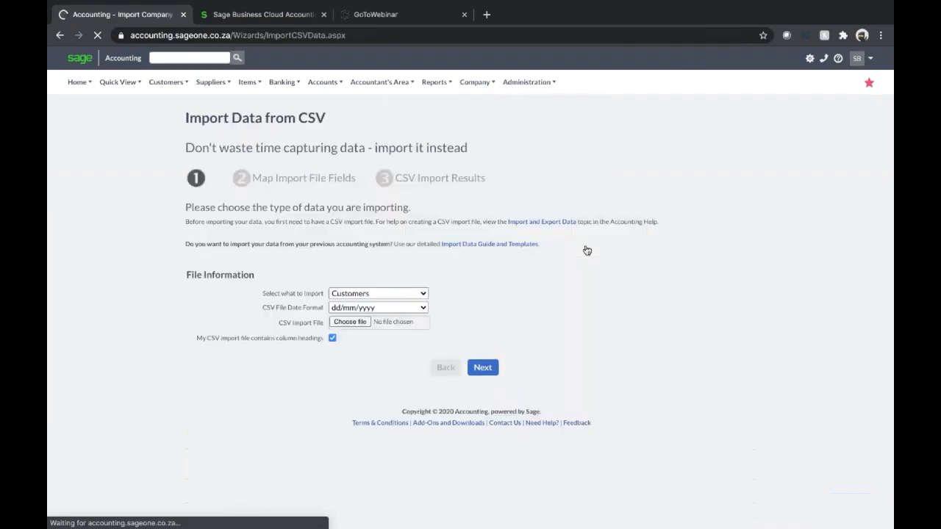
pyautogui.click(419, 295)
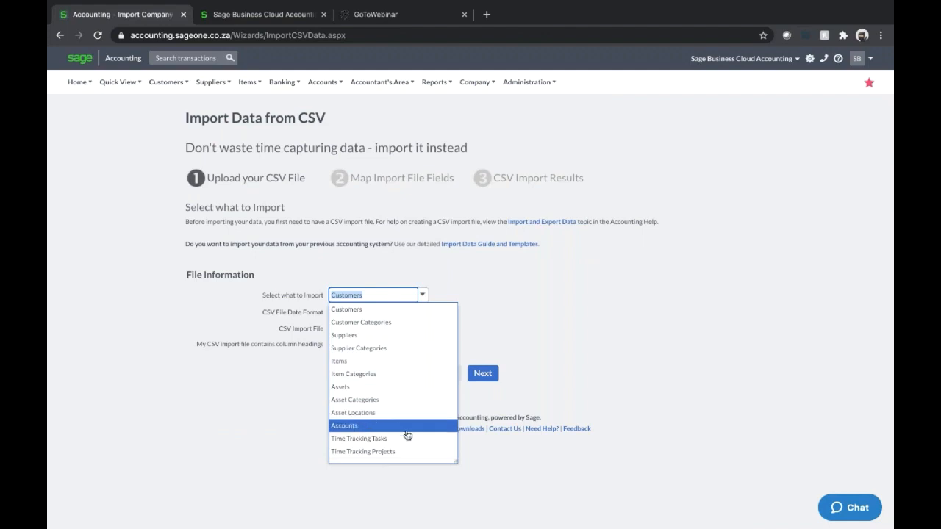
pyautogui.click(575, 380)
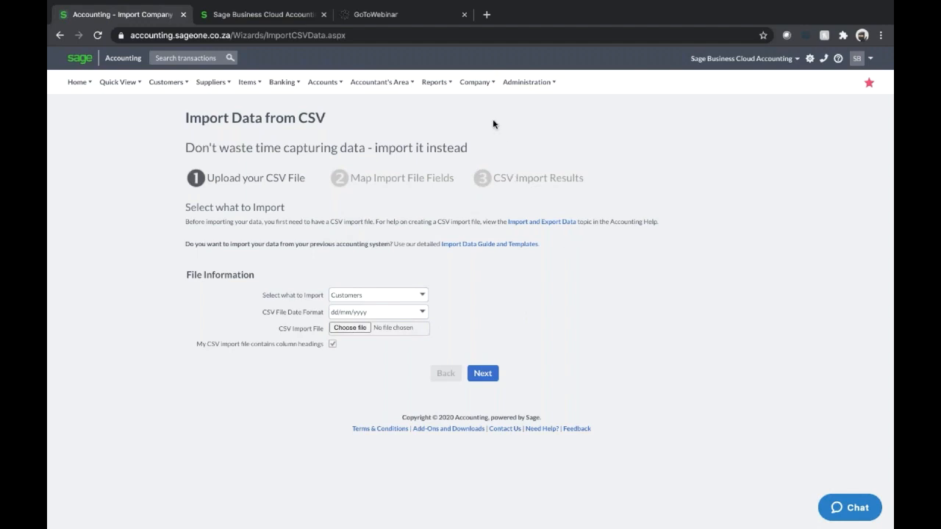
# Open the company's CSV data export page and review the data types that can be exported
pyautogui.click(475, 84)
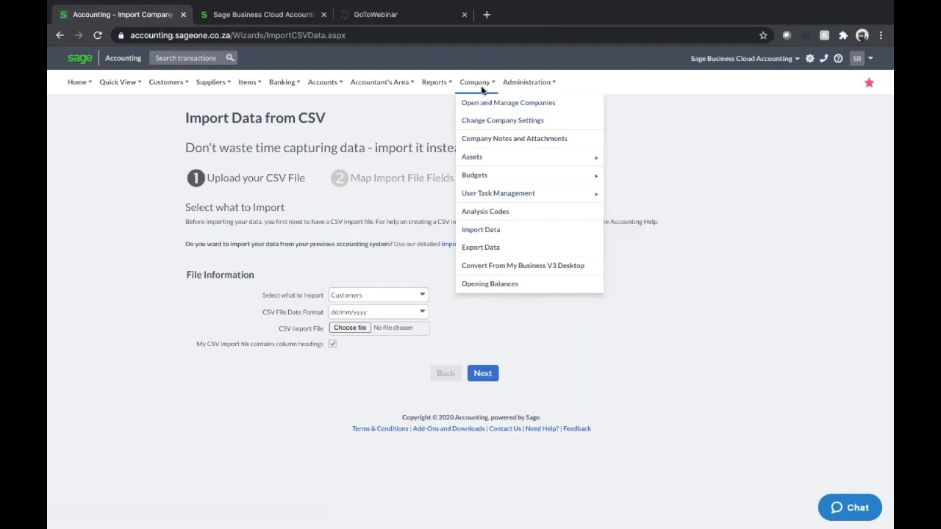
pyautogui.click(482, 248)
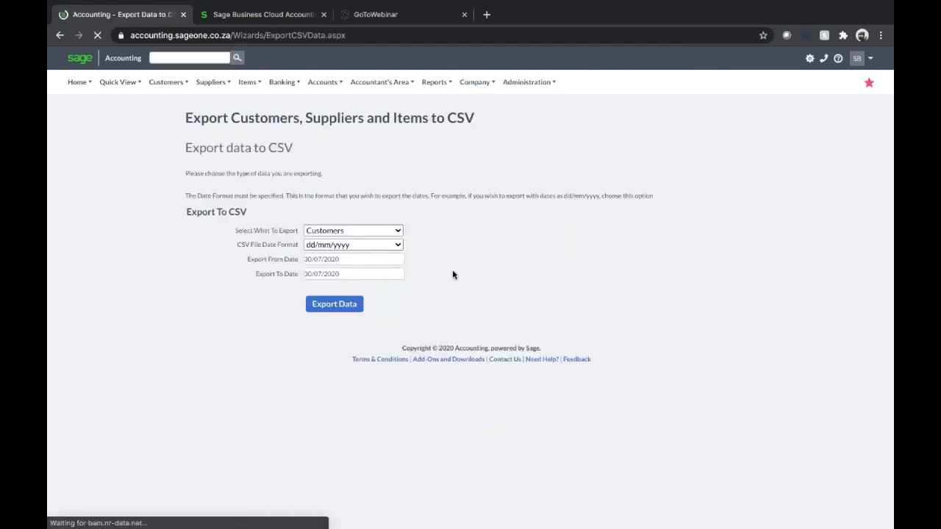
pyautogui.click(396, 232)
pyautogui.click(560, 246)
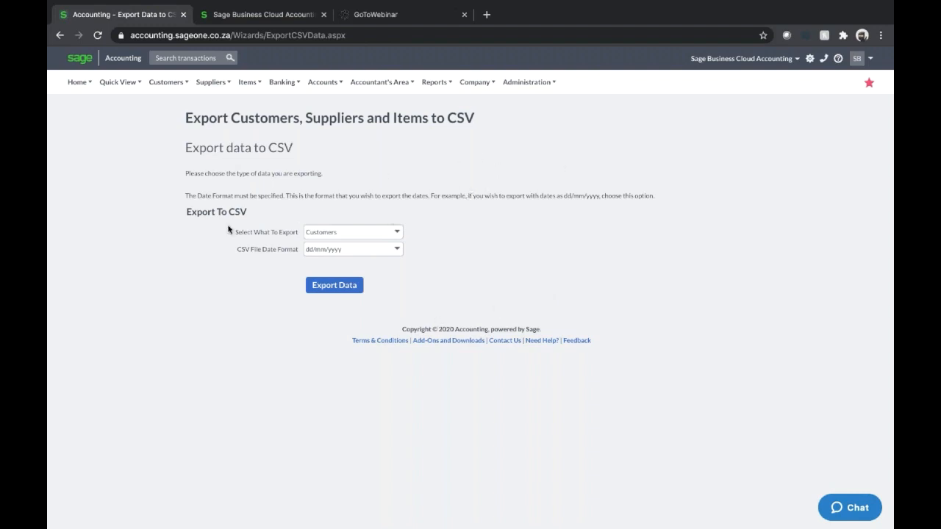
# Open My Workspace and start a new customer tax invoice from the favourites
pyautogui.moveTo(519, 89)
pyautogui.moveTo(77, 83)
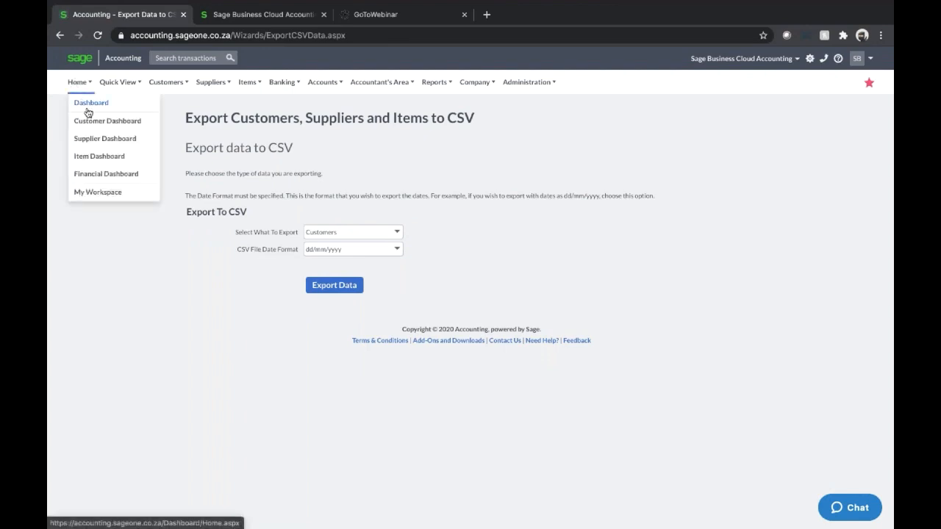
pyautogui.click(103, 196)
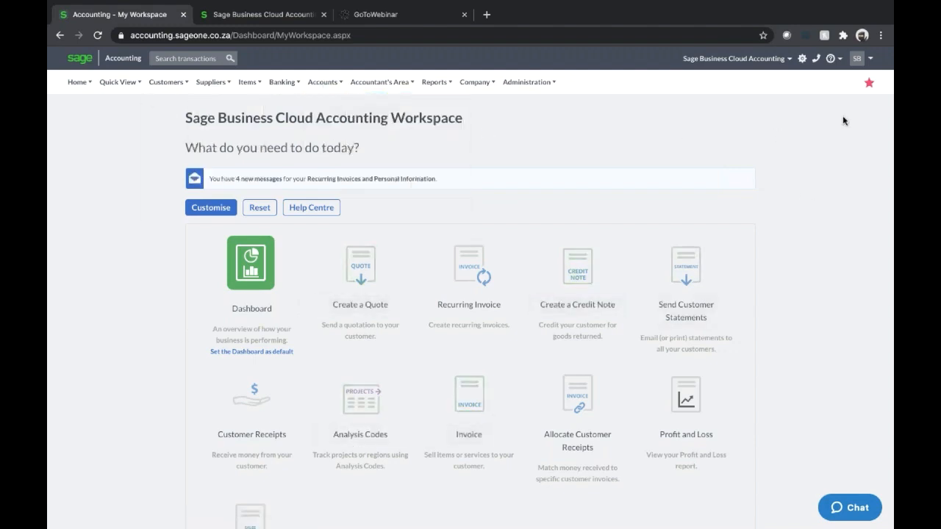
pyautogui.moveTo(868, 86)
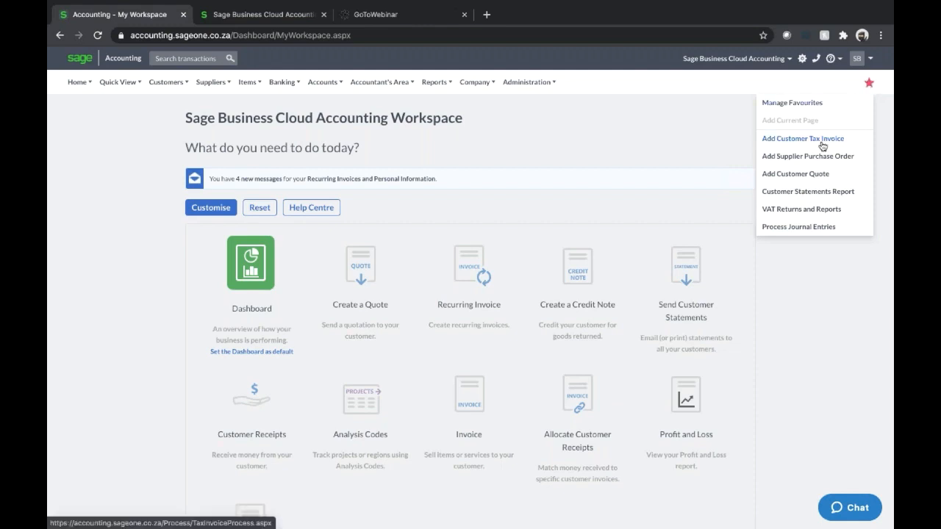
pyautogui.click(822, 145)
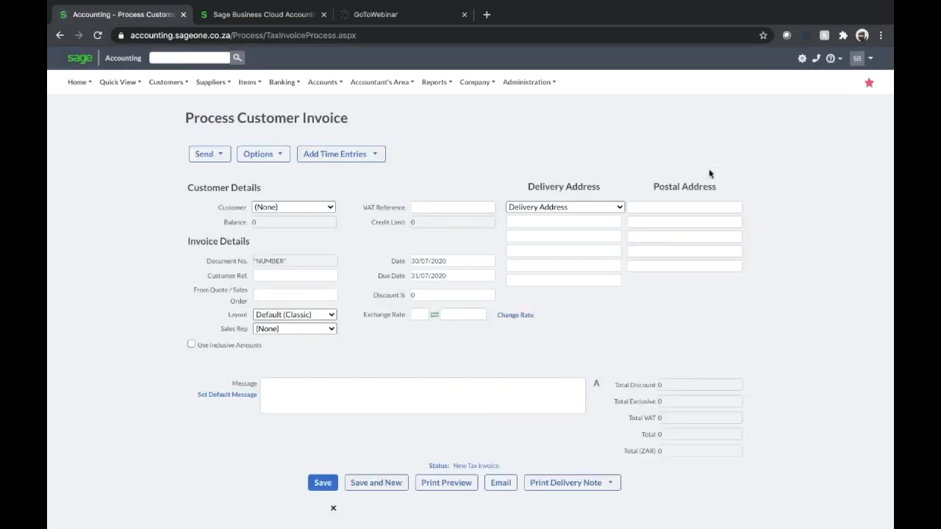
# Open the list of customer tax invoices and start a new tax invoice from there
pyautogui.click(166, 82)
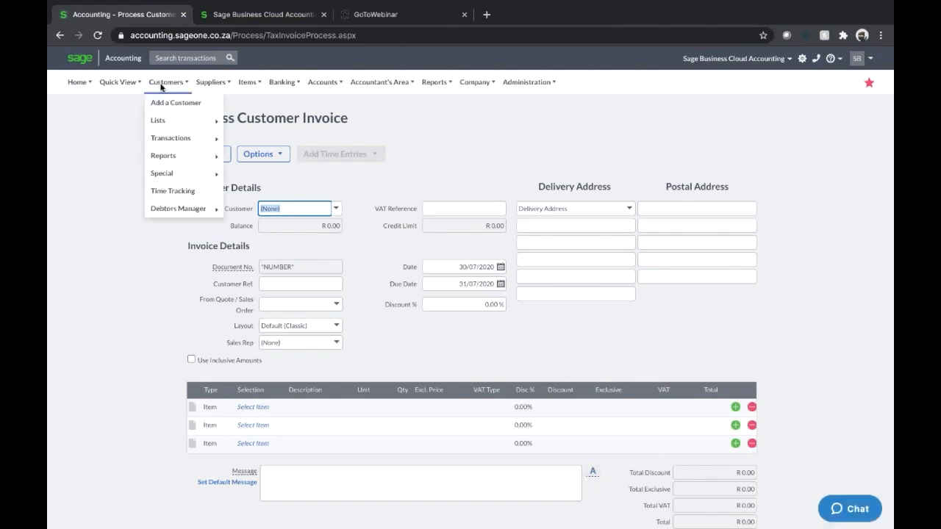
pyautogui.moveTo(176, 142)
pyautogui.click(261, 176)
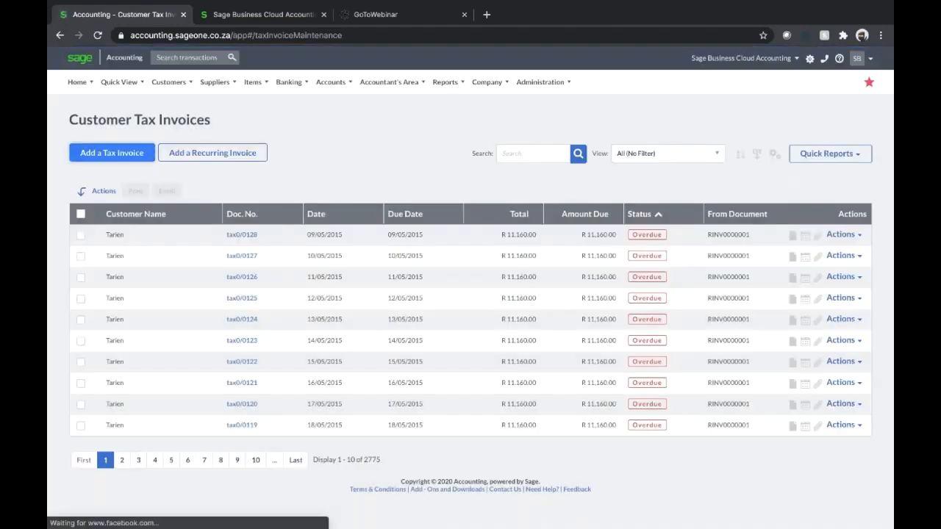
pyautogui.click(112, 153)
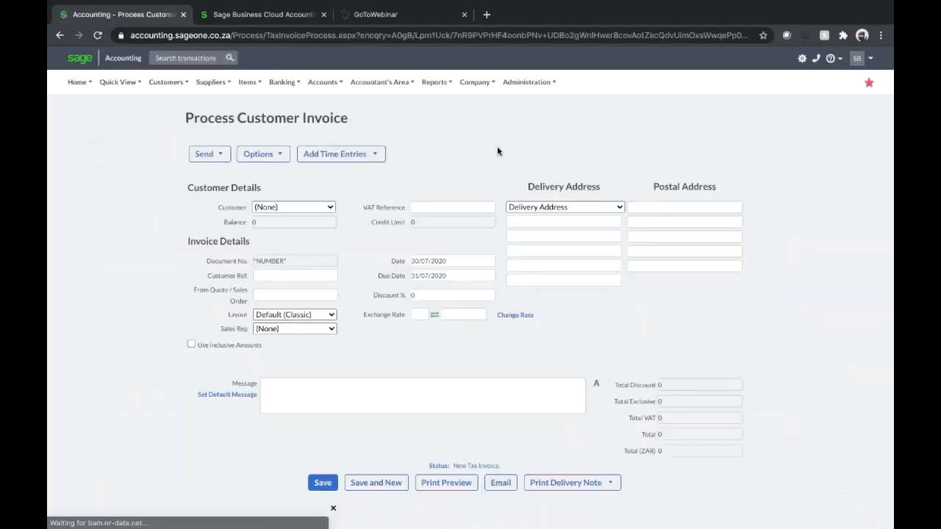
# Try removing VAT Returns and Reports and Add Customer Quote from the favourites and adding Adjust Account Opening Balances, and discard the changes
pyautogui.click(868, 84)
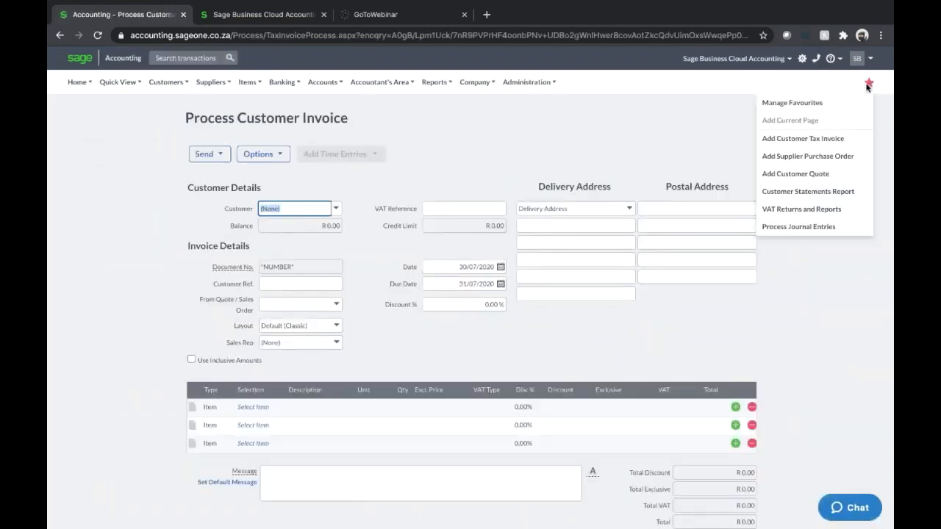
pyautogui.click(861, 104)
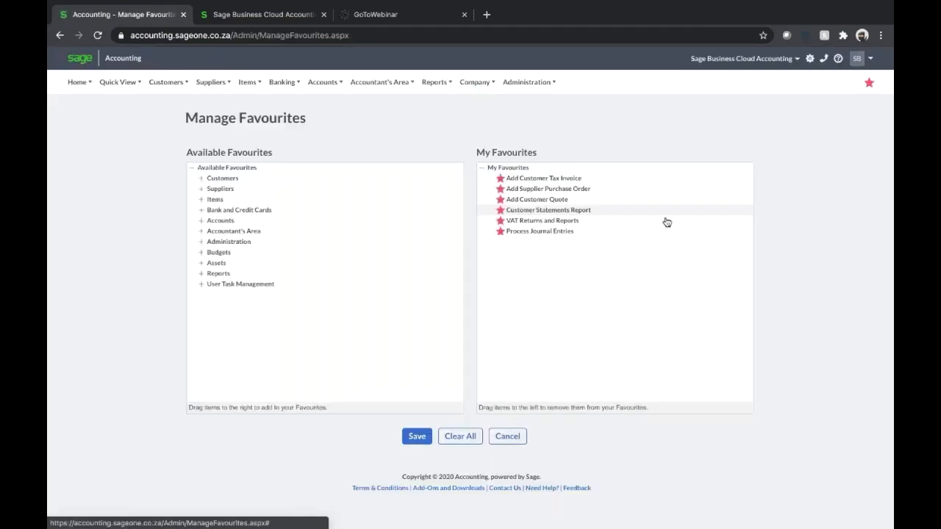
pyautogui.moveTo(504, 223); pyautogui.dragTo(404, 246)
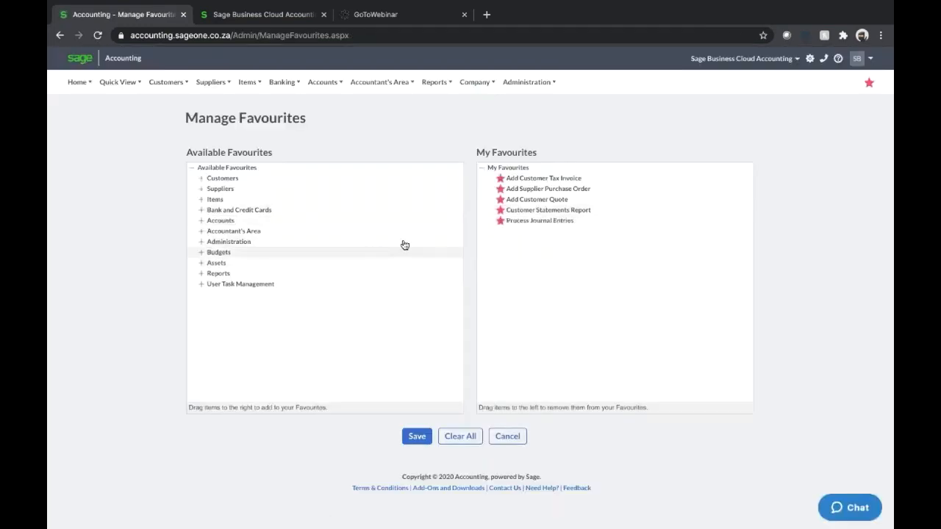
pyautogui.moveTo(536, 199); pyautogui.dragTo(290, 224)
pyautogui.click(201, 221)
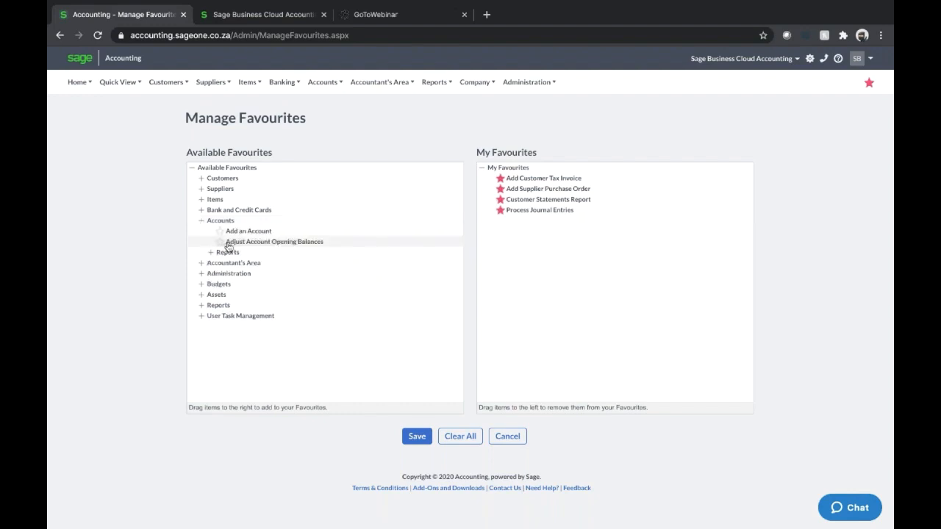
pyautogui.moveTo(231, 243); pyautogui.dragTo(468, 216)
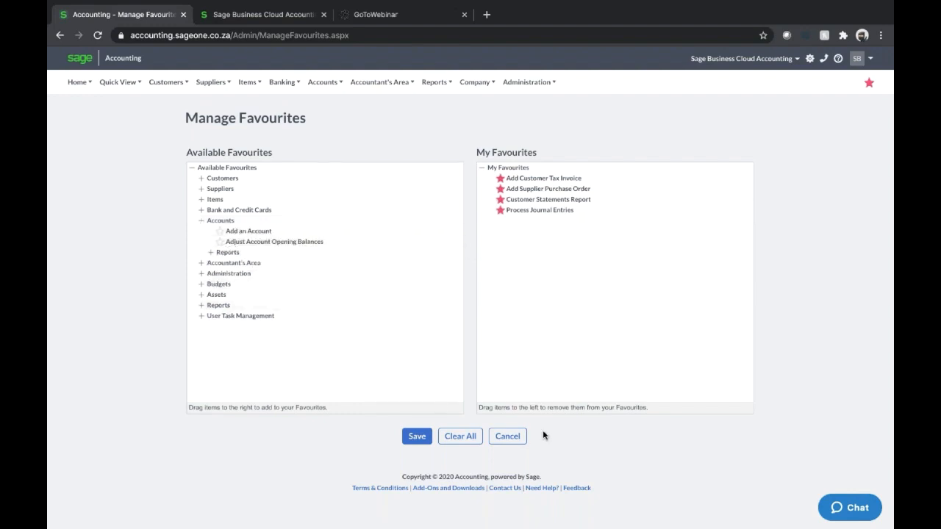
pyautogui.click(514, 435)
pyautogui.click(445, 306)
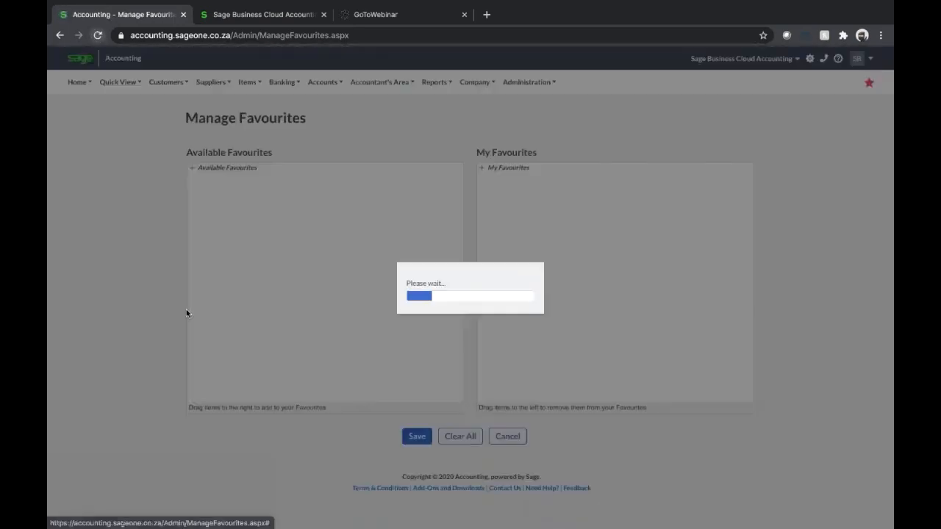
# Open the main dashboard and look over its to-do, banking, sales, supplier and customer widgets
pyautogui.moveTo(80, 83)
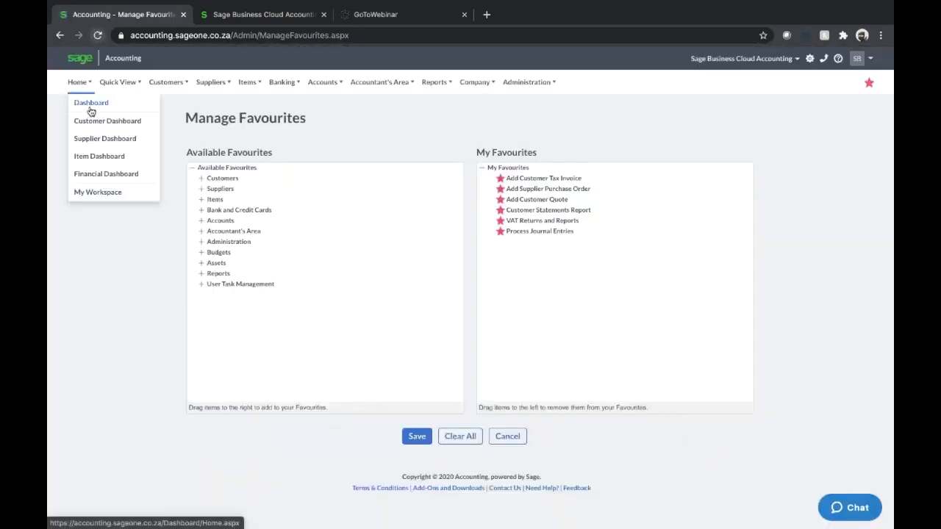
pyautogui.click(91, 103)
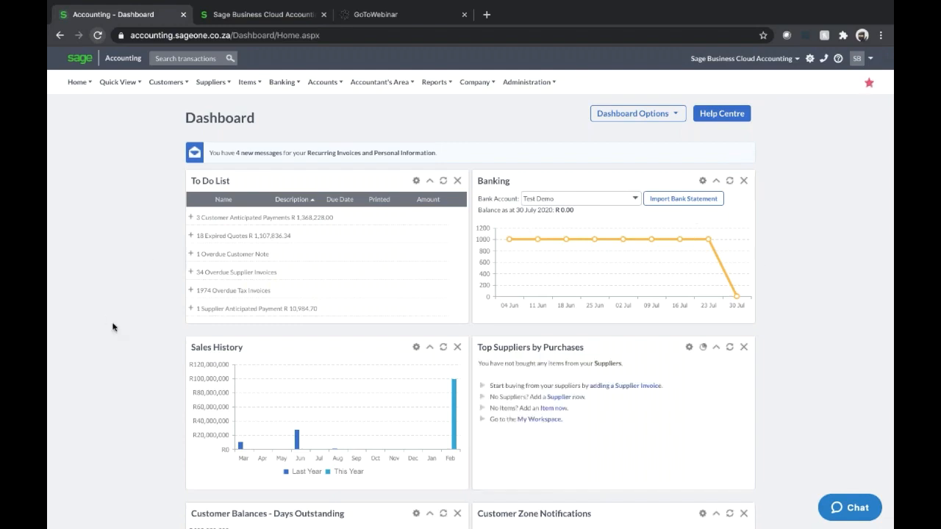
pyautogui.scroll(-1, 115, 327)
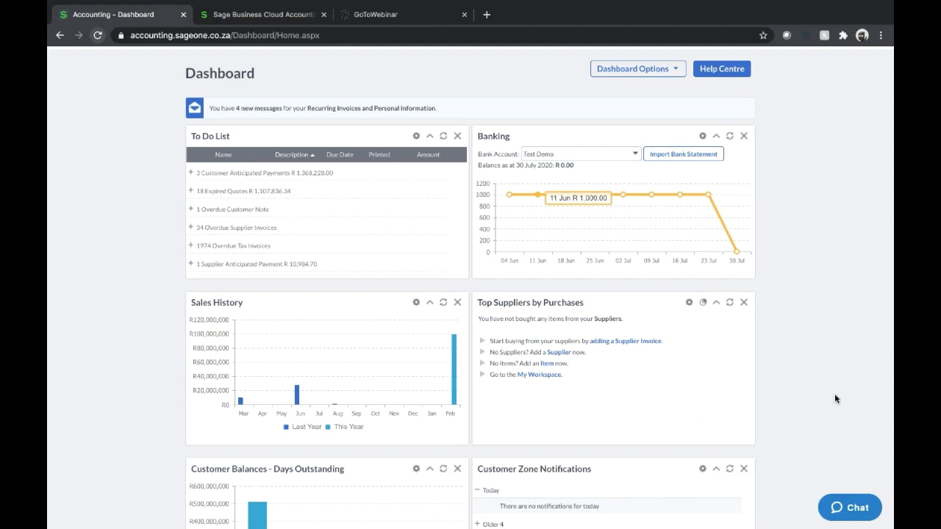
pyautogui.scroll(-1, 834, 393)
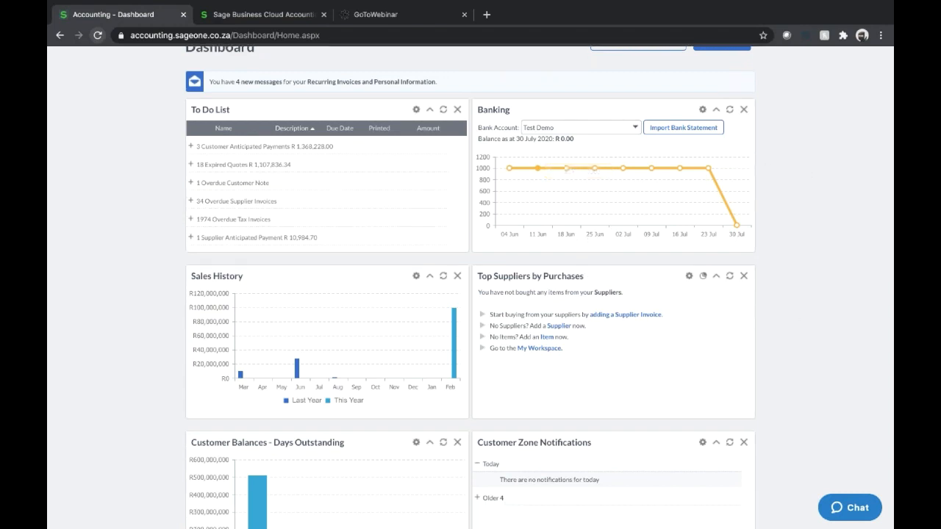
pyautogui.scroll(2, 581, 279)
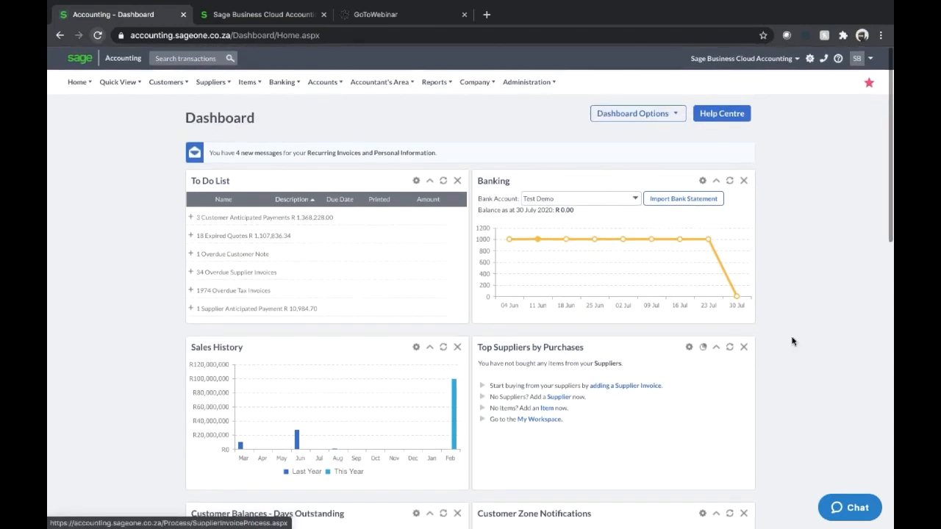
# Open the dashboard's widget selection, review the available customer, supplier, banking, sales and item widgets, and cancel
pyautogui.click(644, 115)
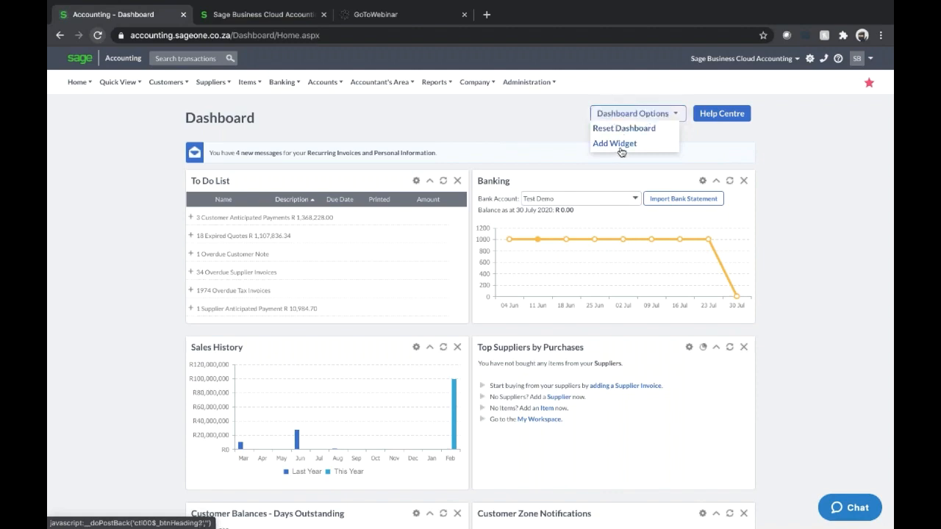
pyautogui.click(621, 144)
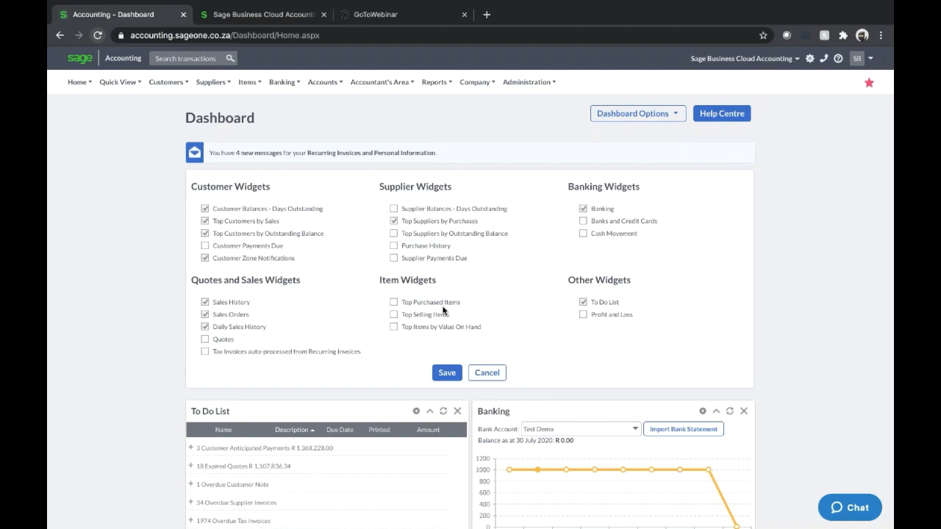
pyautogui.click(489, 375)
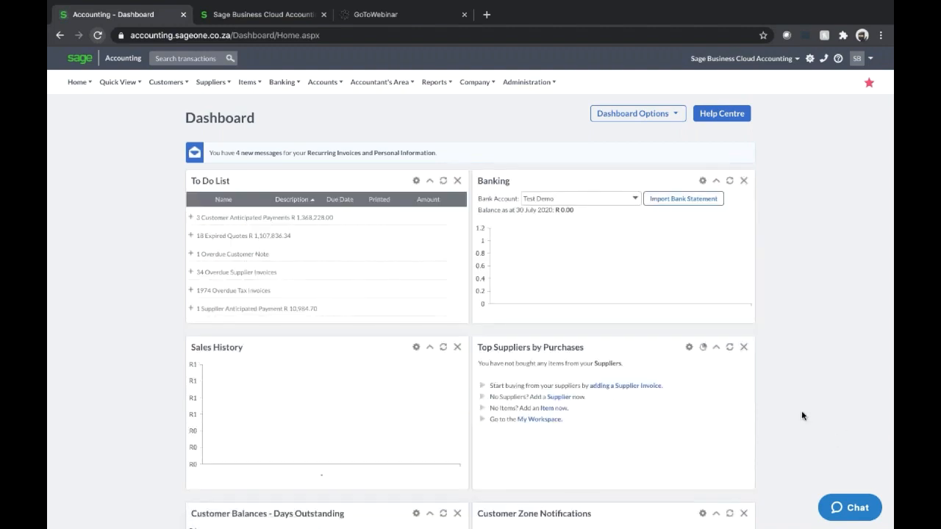
# Expand the expired quotes in the To Do List, browse them and view the details of the R 912.00 quote
pyautogui.scroll(-1, 803, 416)
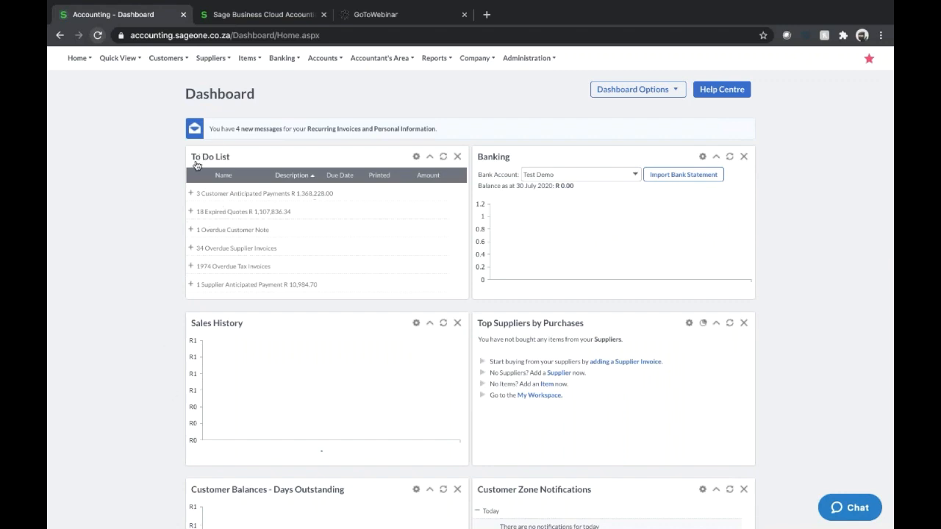
pyautogui.click(190, 210)
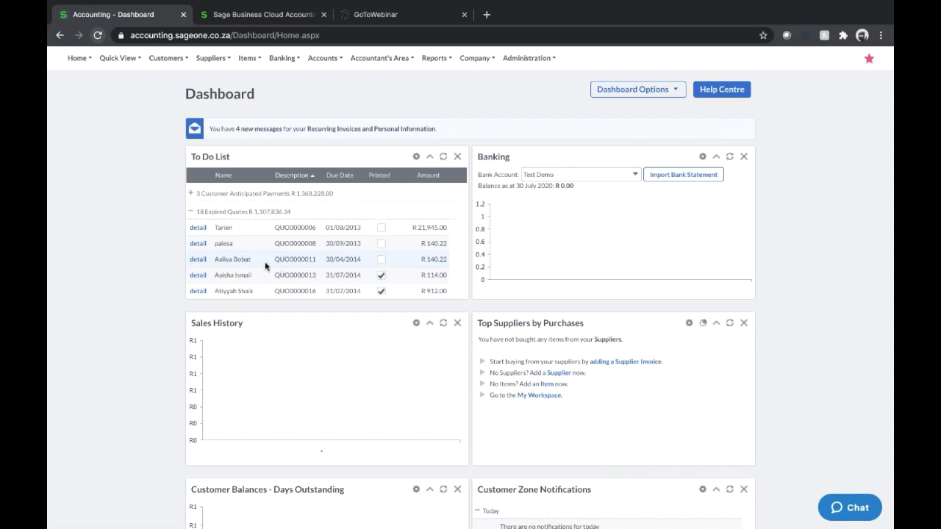
pyautogui.scroll(-3, 265, 261)
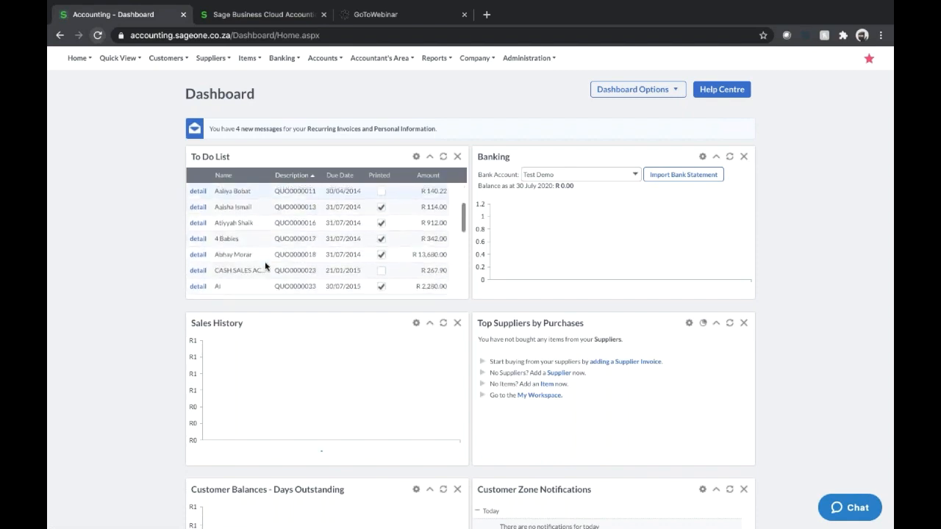
pyautogui.scroll(3, 265, 266)
pyautogui.scroll(-2, 265, 266)
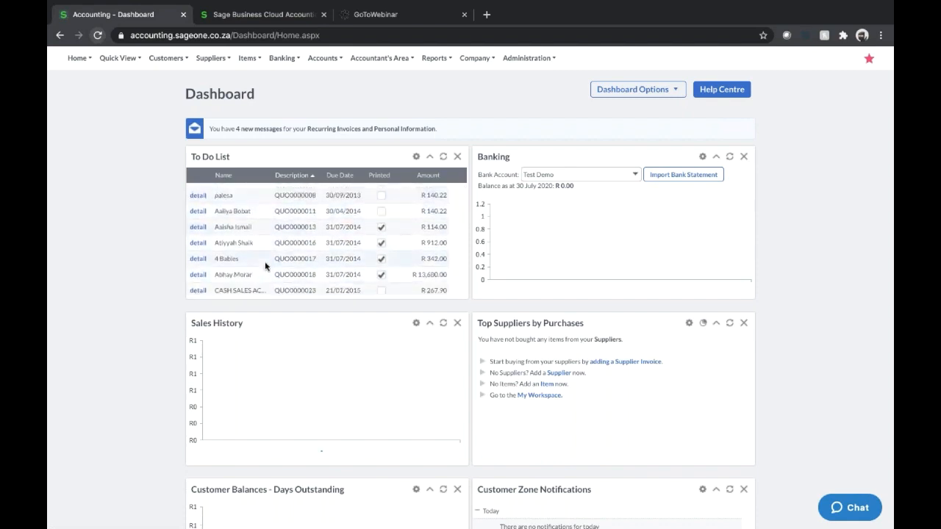
pyautogui.click(198, 242)
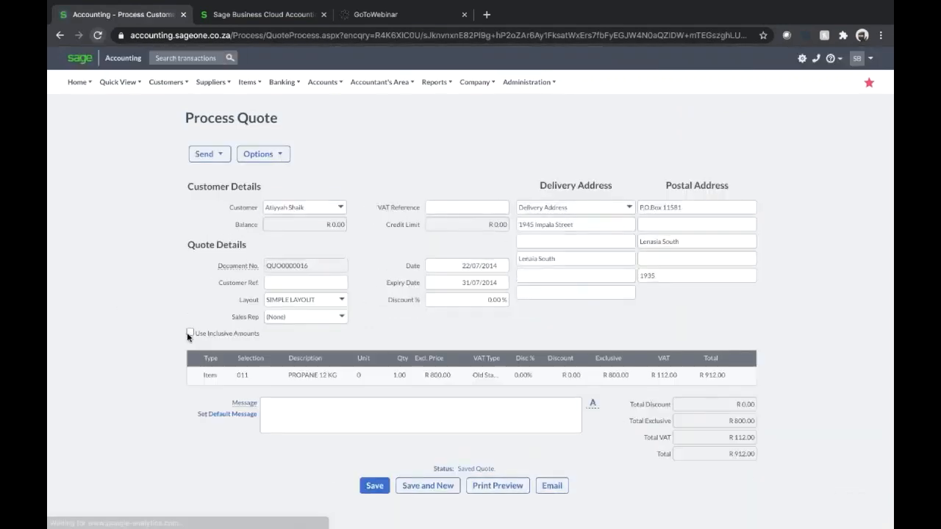
pyautogui.scroll(-1, 847, 337)
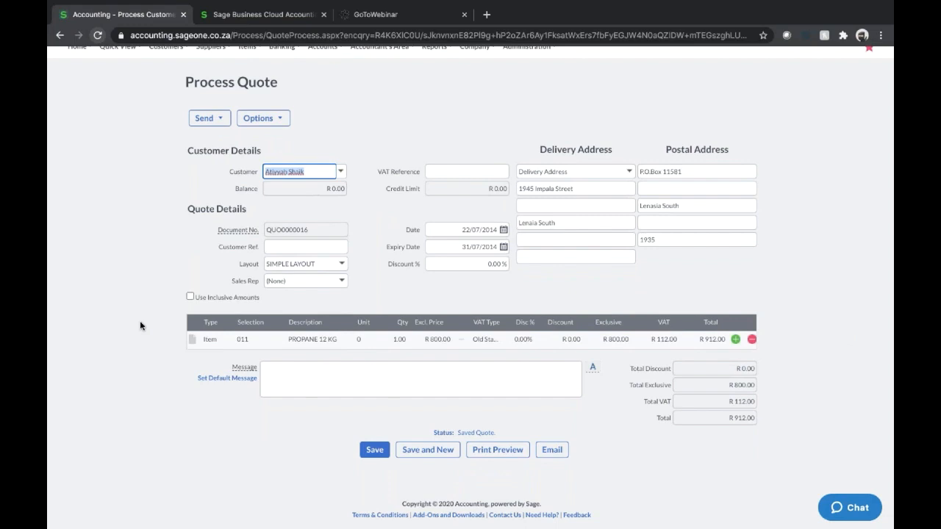
# Review the actions available for the saved quote and return to the main dashboard
pyautogui.scroll(1, 140, 323)
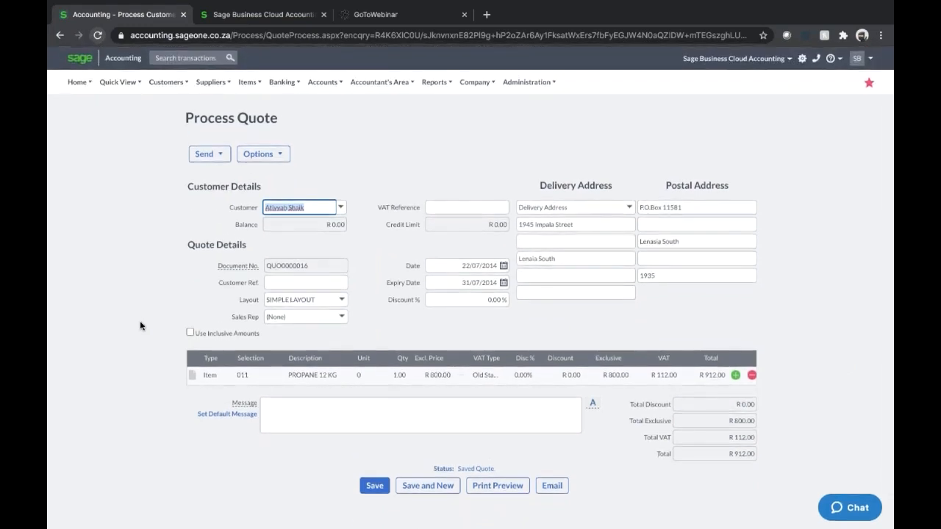
pyautogui.scroll(-1, 133, 305)
pyautogui.scroll(1, 99, 196)
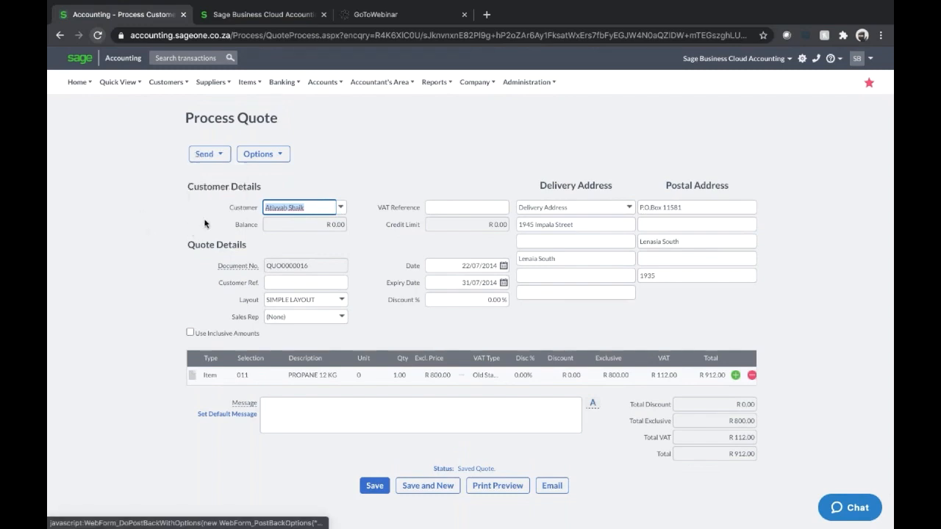
pyautogui.moveTo(283, 161)
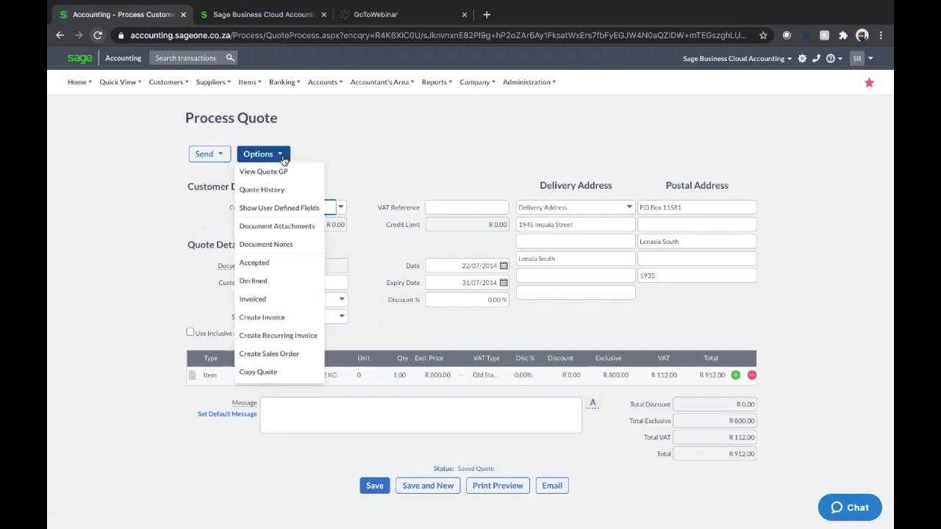
pyautogui.click(267, 325)
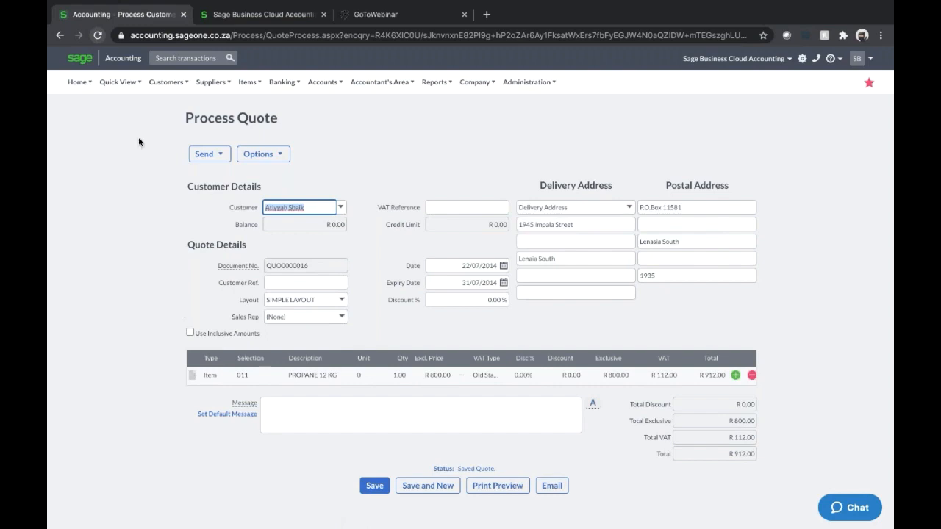
pyautogui.moveTo(77, 85)
pyautogui.click(91, 103)
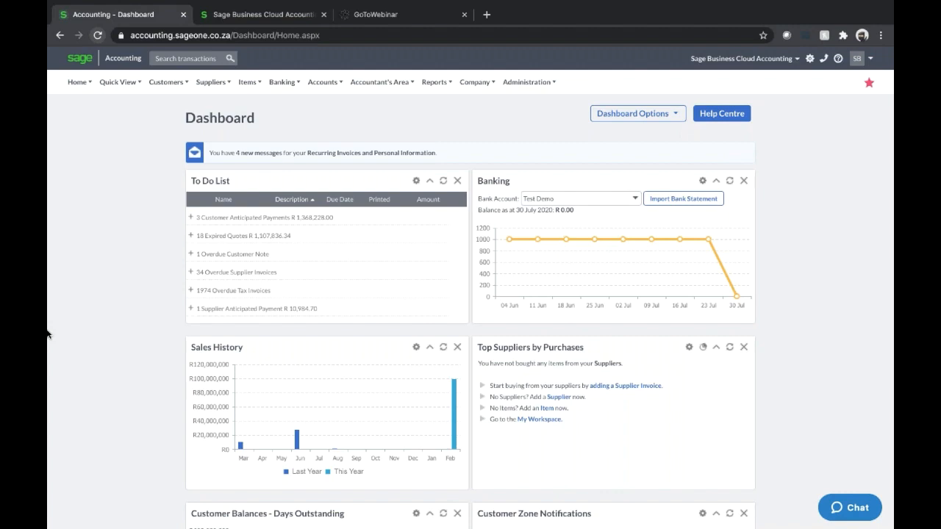
# Search the list of customers by the customer's first name and open the notes of the matching customer whose surname is abbreviated to an initial
pyautogui.moveTo(166, 83)
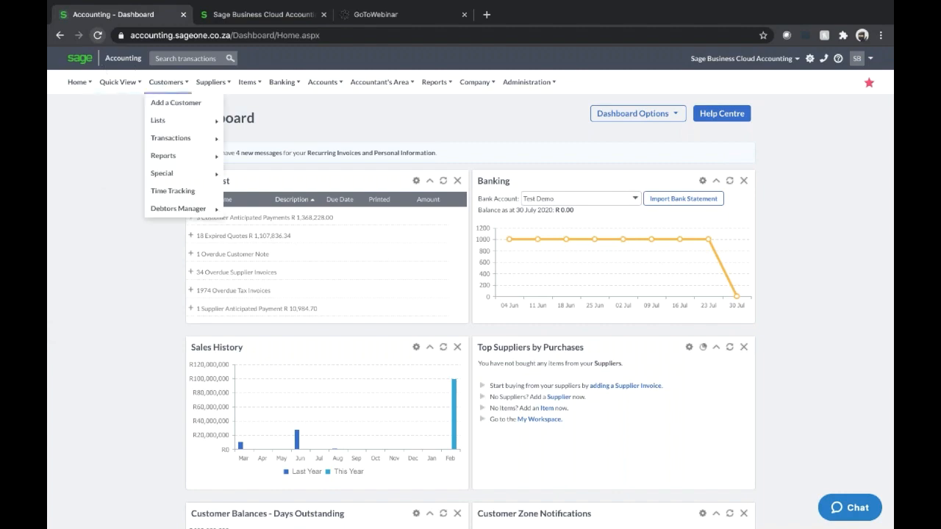
pyautogui.moveTo(186, 122)
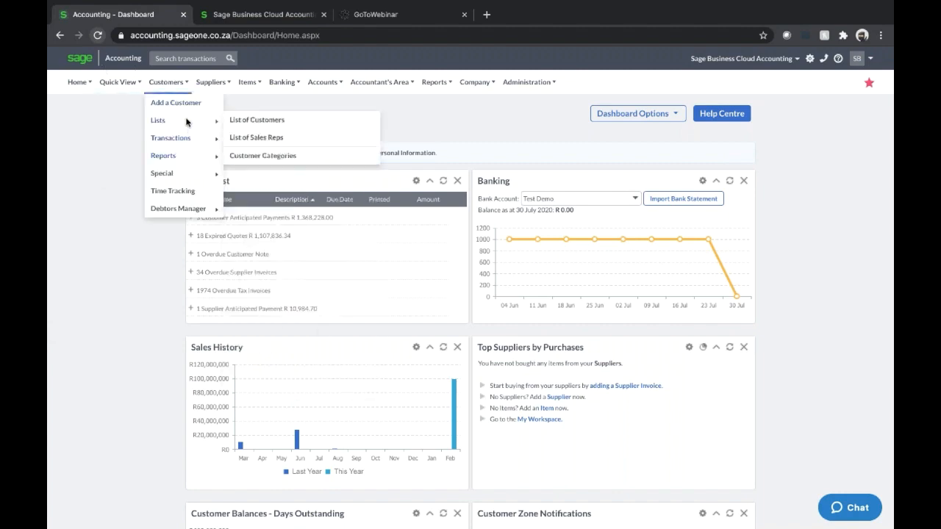
pyautogui.click(261, 123)
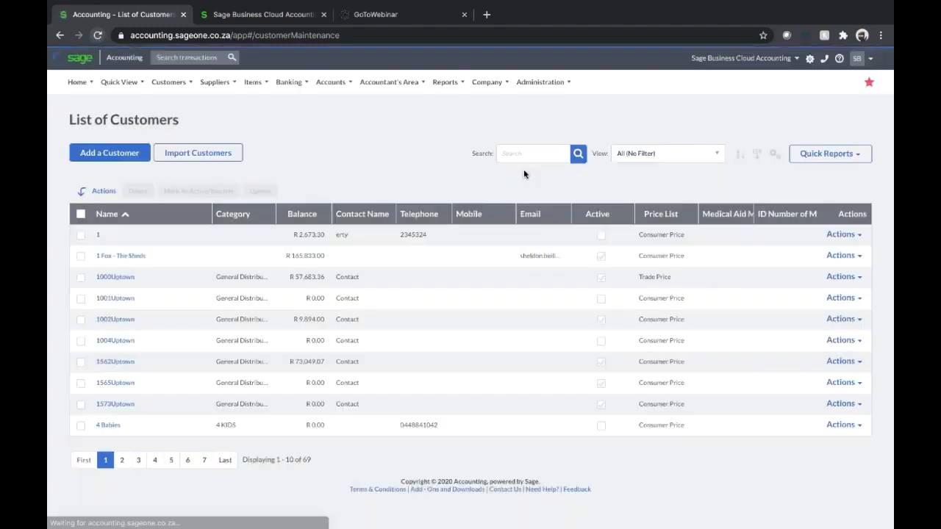
pyautogui.click(521, 155)
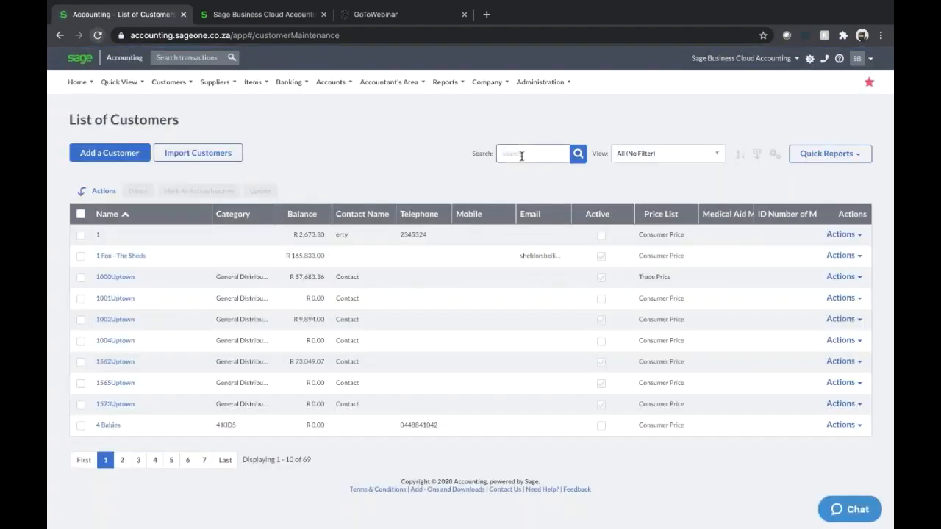
pyautogui.write('sheldon')
pyautogui.press('Return')
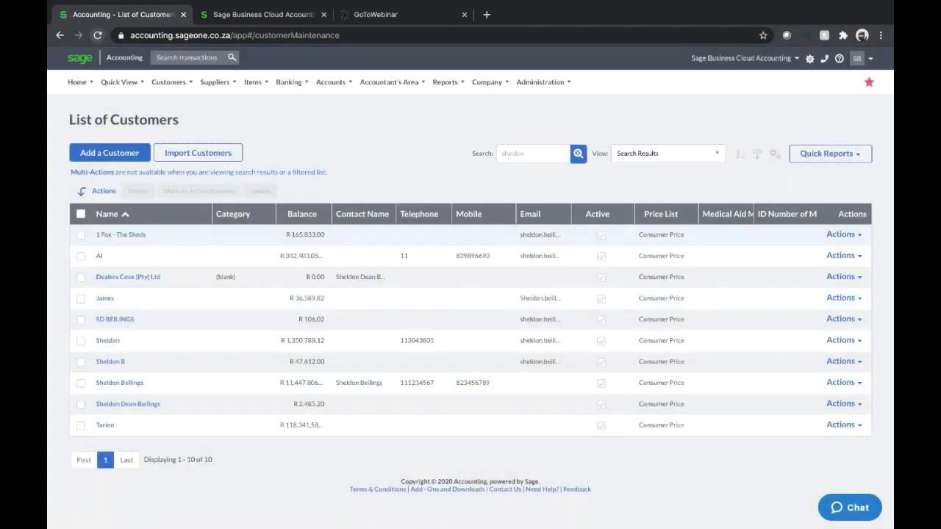
pyautogui.click(110, 361)
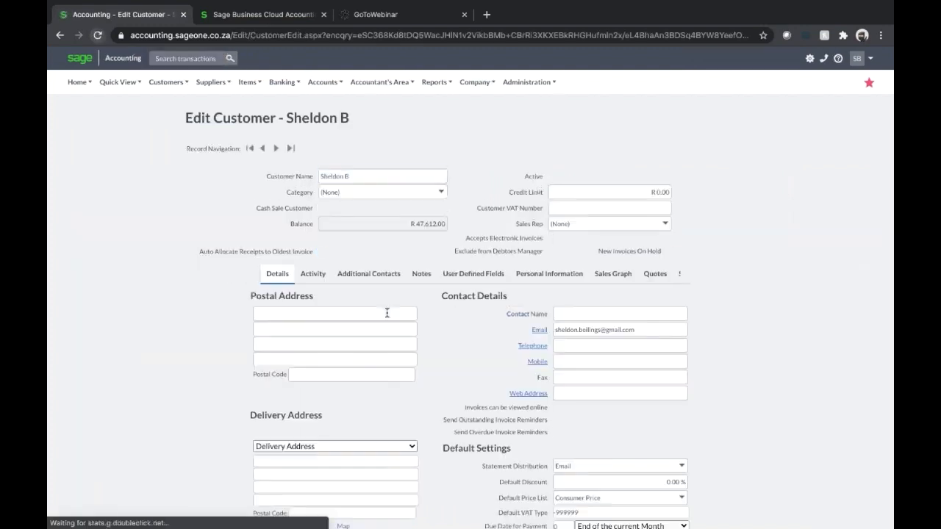
pyautogui.click(431, 275)
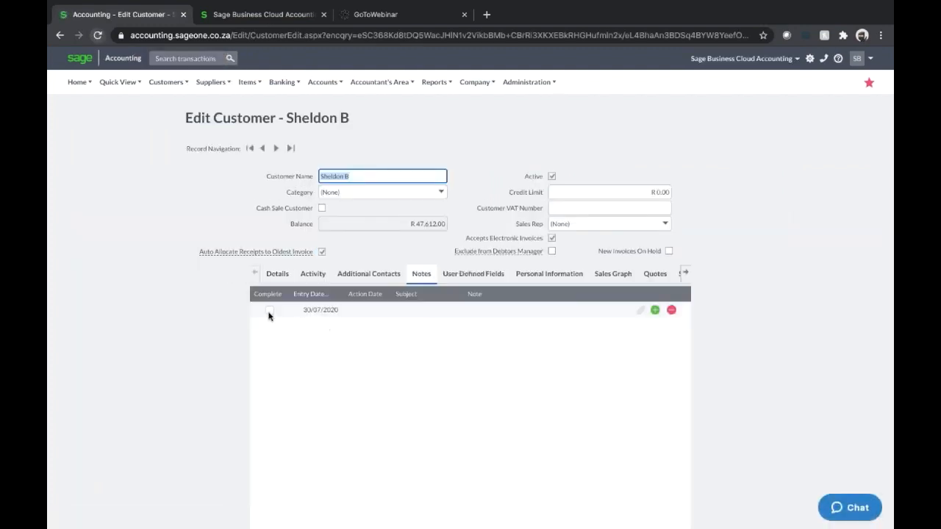
# Set the action date of the customer's note to 29/07/2020
pyautogui.click(360, 310)
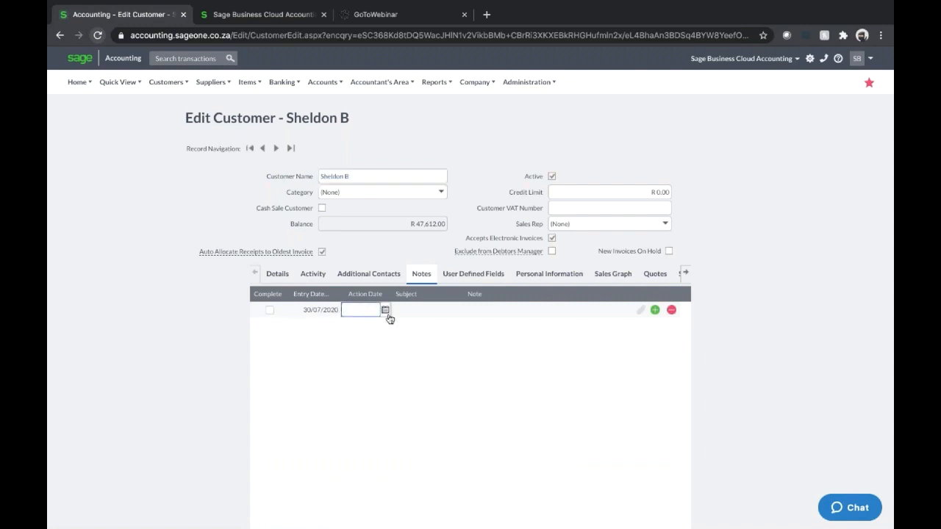
pyautogui.click(386, 311)
pyautogui.click(385, 310)
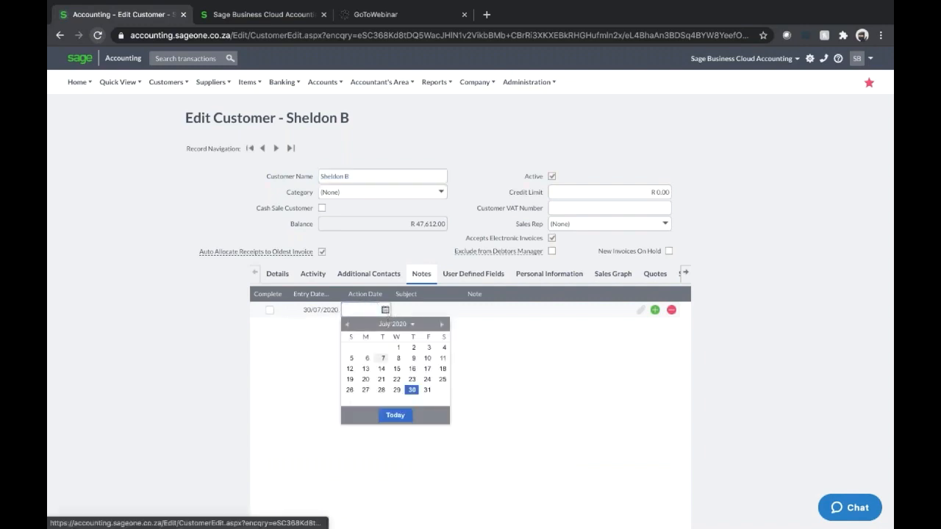
pyautogui.click(396, 389)
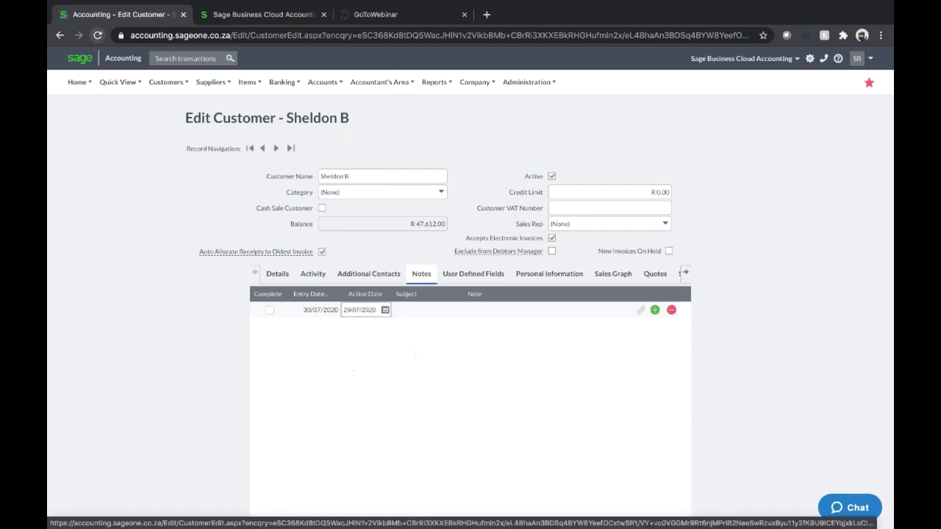
# Enter "Outstanding Invoice" as the subject of the customer's note and leave the note text blank
pyautogui.click(428, 309)
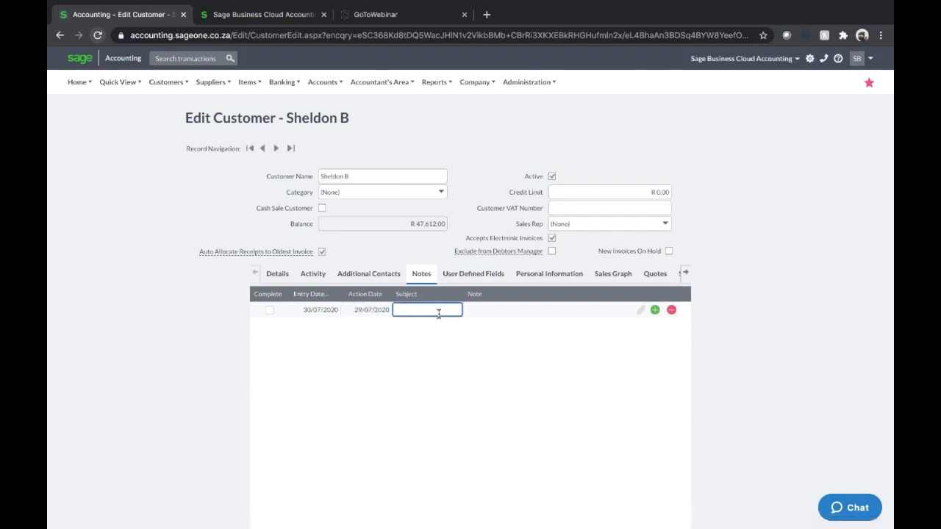
pyautogui.write('Outstanding Invoice')
pyautogui.click(559, 351)
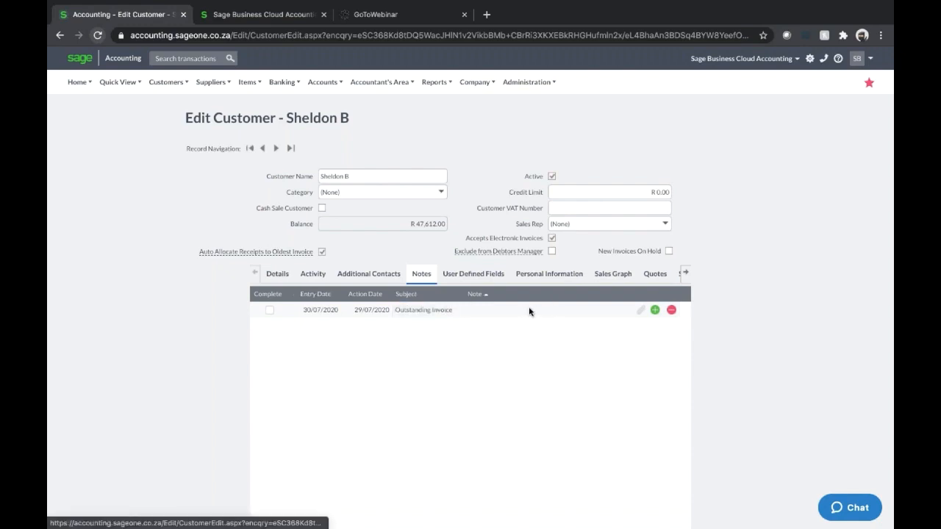
pyautogui.click(529, 311)
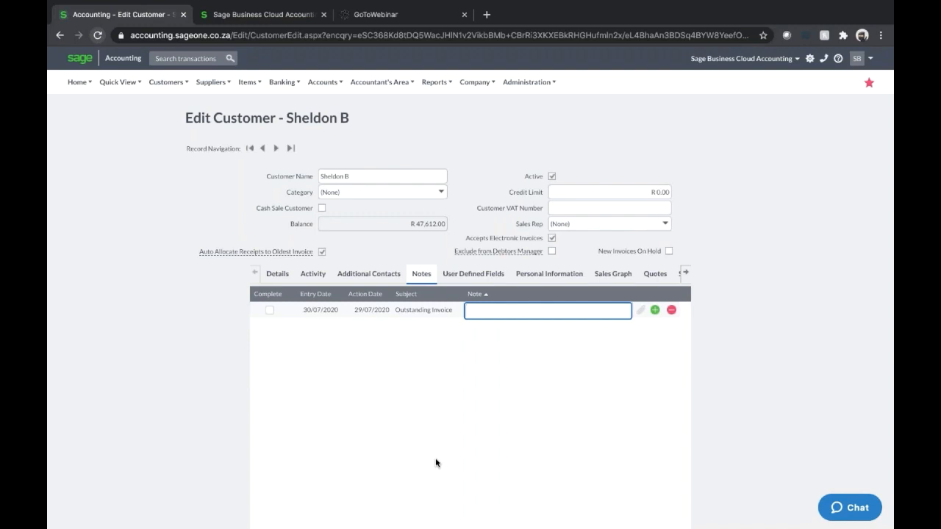
pyautogui.click(108, 297)
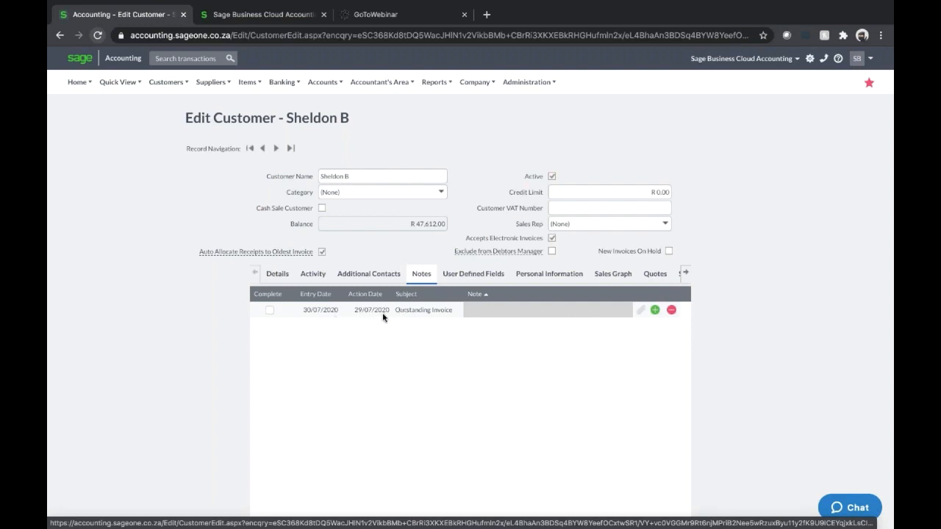
# Change the action date of the Outstanding Invoice note to 13/08/2020
pyautogui.click(331, 311)
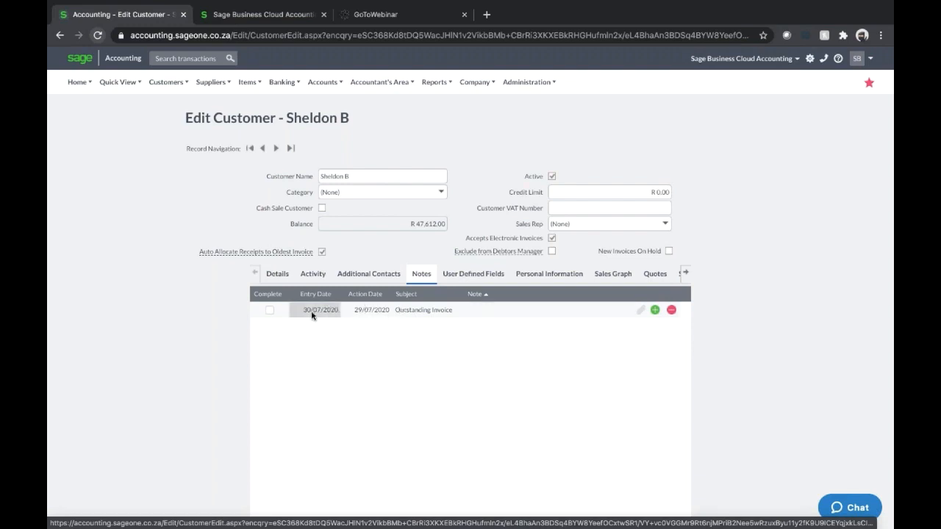
pyautogui.click(369, 312)
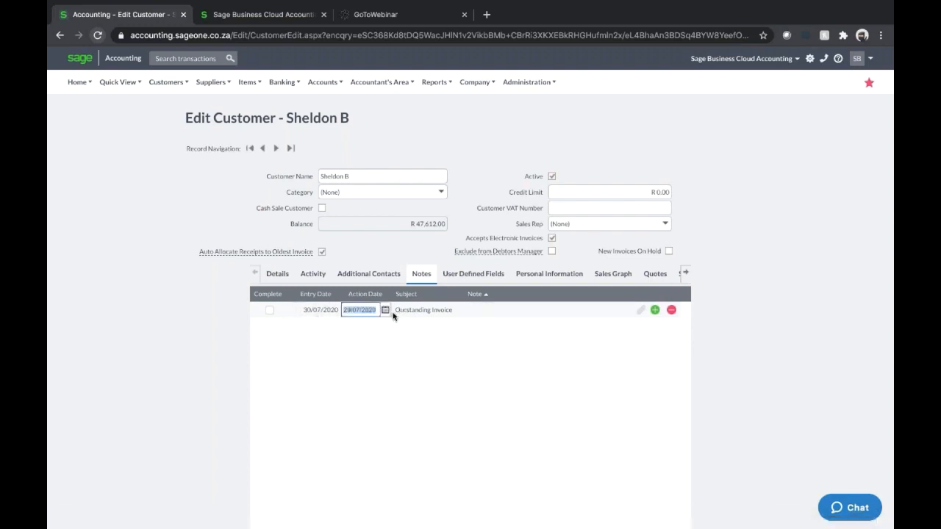
pyautogui.click(386, 310)
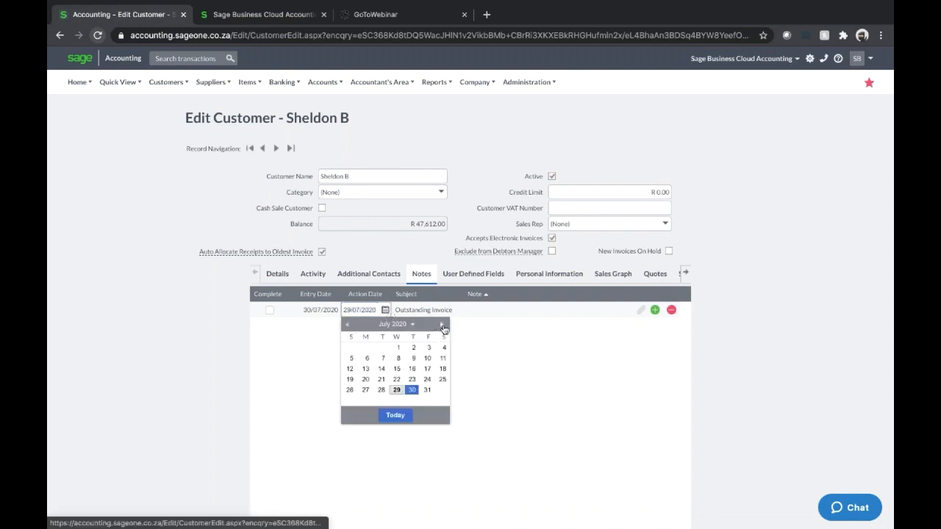
pyautogui.click(441, 325)
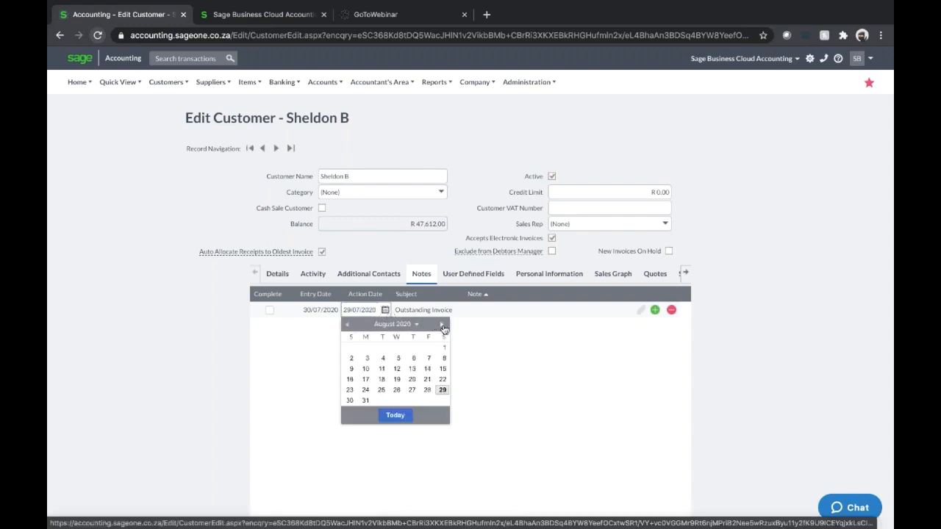
pyautogui.click(414, 374)
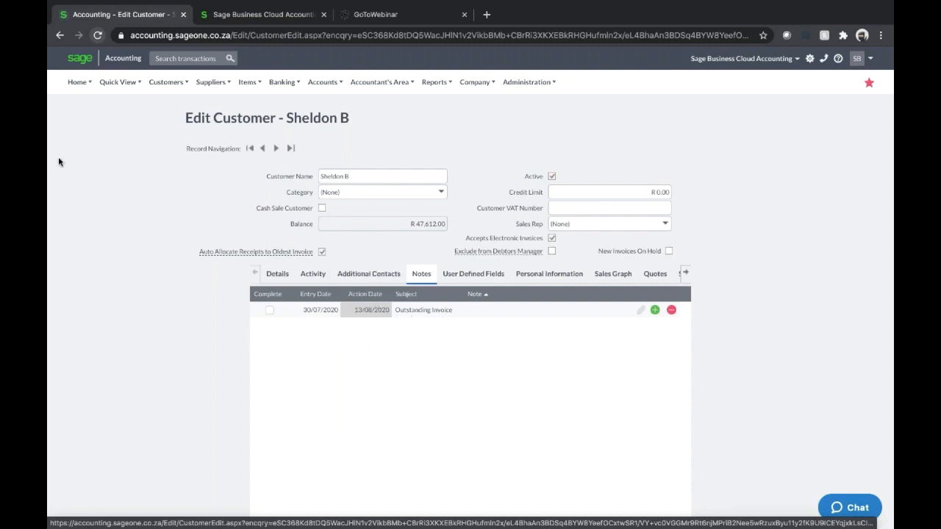
# Return to the main dashboard and look through all of its widgets
pyautogui.moveTo(77, 82)
pyautogui.click(88, 103)
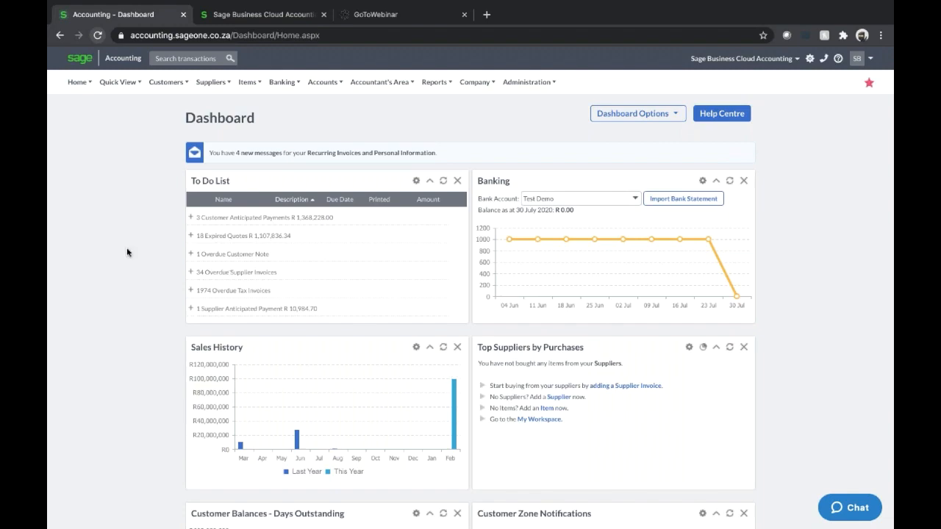
pyautogui.scroll(-5, 126, 252)
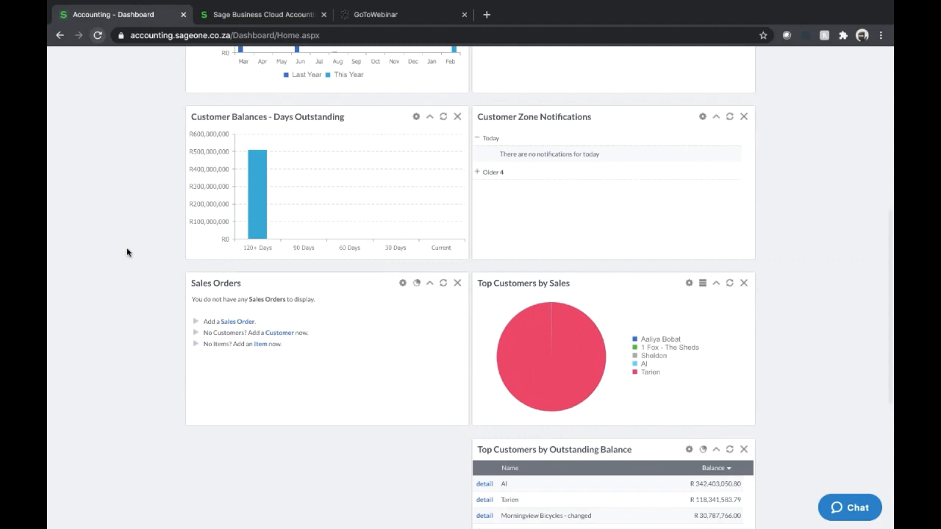
pyautogui.scroll(-2, 127, 252)
pyautogui.scroll(-2, 126, 252)
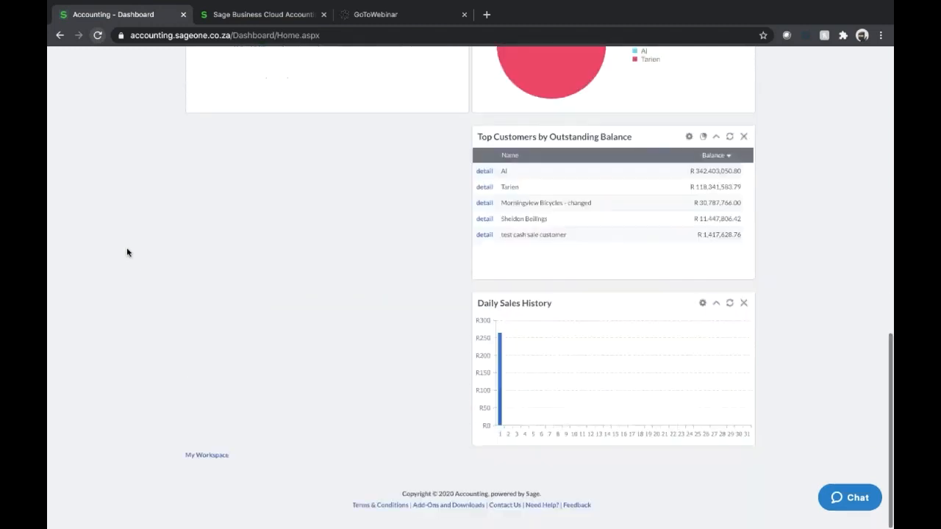
pyautogui.scroll(10, 127, 252)
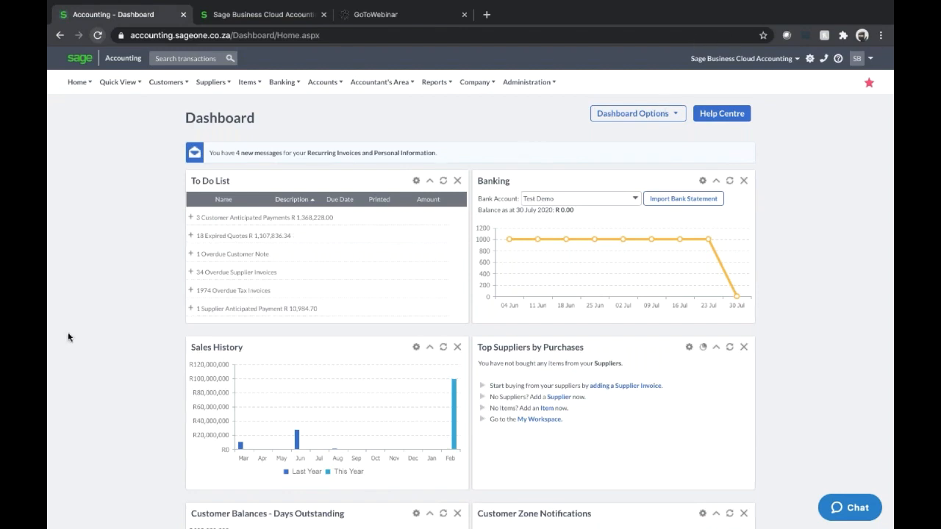
# Drill down into the 120+ Days balances in the Customer Balances - Days Outstanding widget
pyautogui.scroll(-1, 79, 378)
pyautogui.scroll(-3, 79, 377)
pyautogui.scroll(5, 79, 378)
pyautogui.scroll(-1, 564, 471)
pyautogui.scroll(-2, 564, 468)
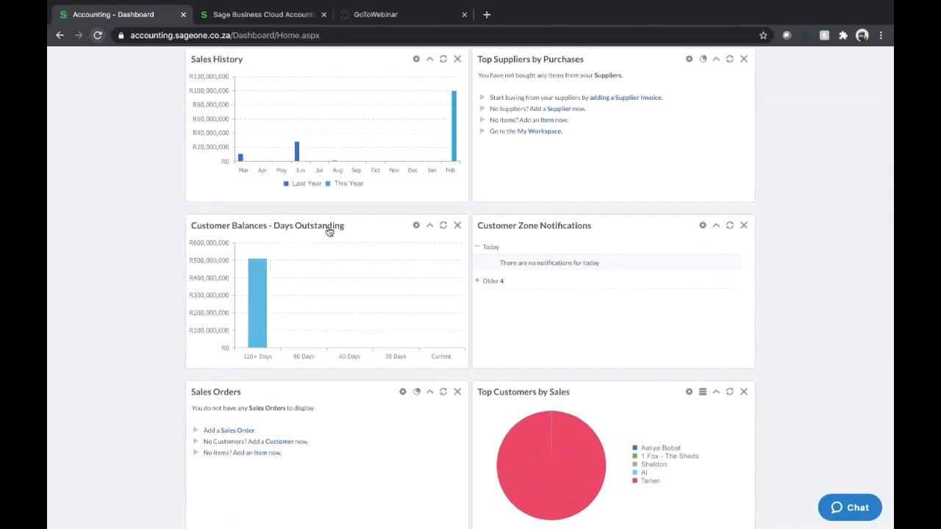
pyautogui.click(261, 325)
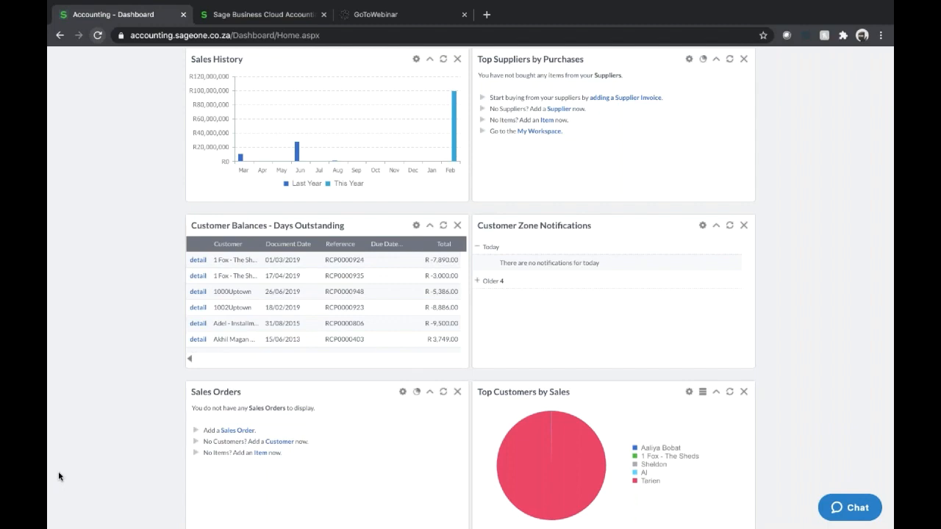
# Drill down in Sales History through the February total for this year to day 8, and open the larger invoice listed
pyautogui.scroll(2, 59, 475)
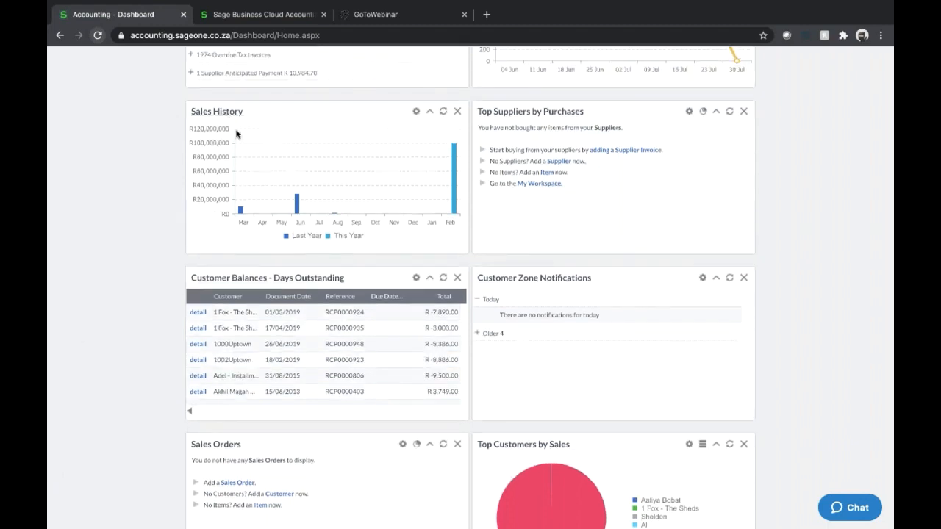
pyautogui.click(454, 186)
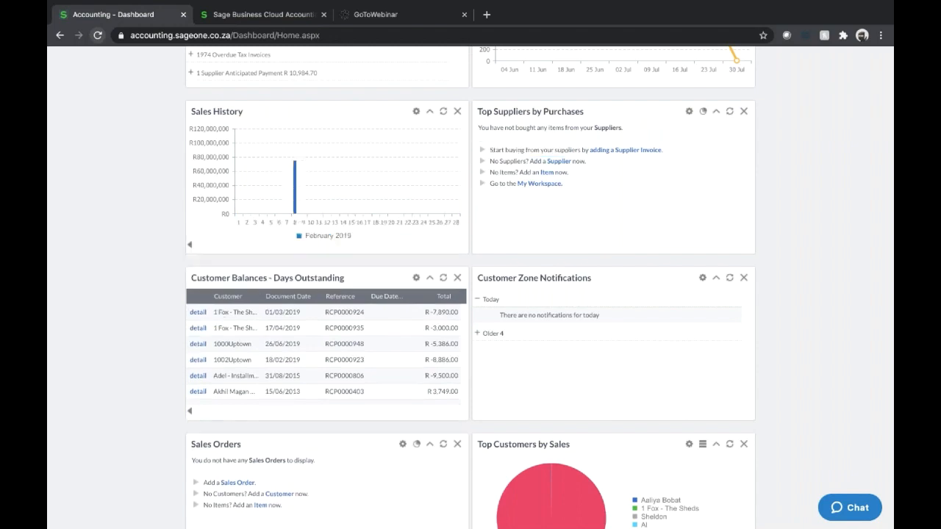
pyautogui.click(295, 195)
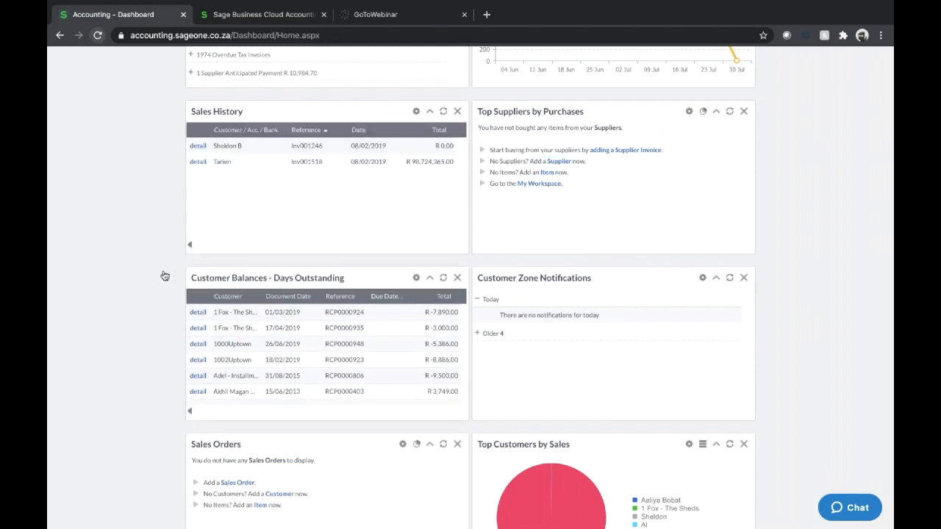
pyautogui.click(200, 161)
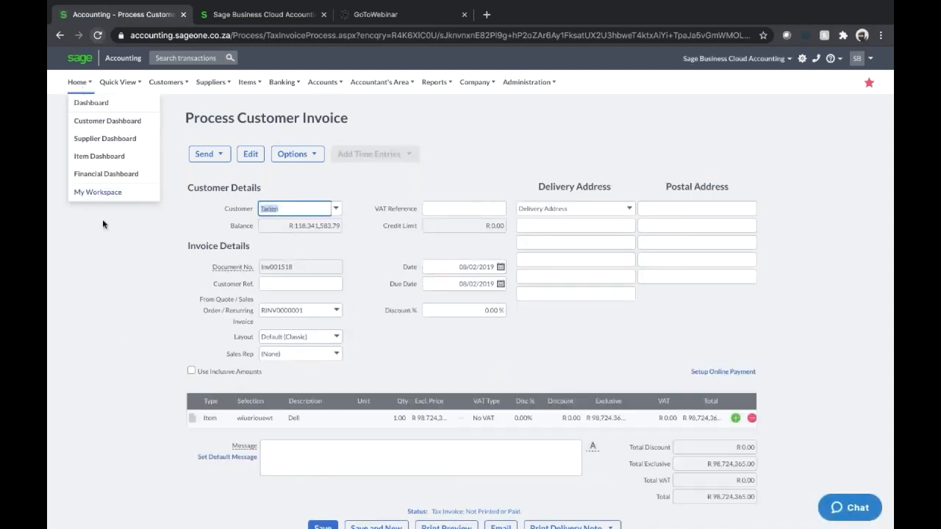
pyautogui.moveTo(92, 112)
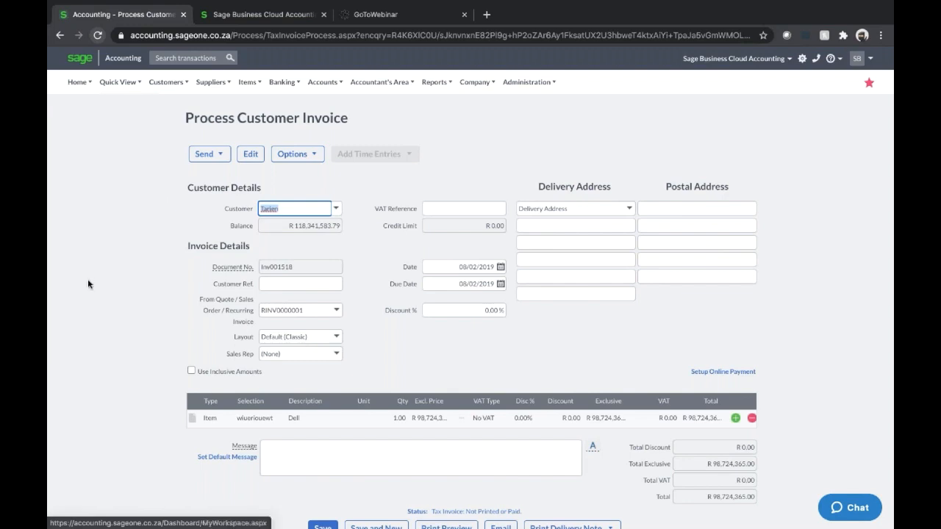
pyautogui.moveTo(160, 84)
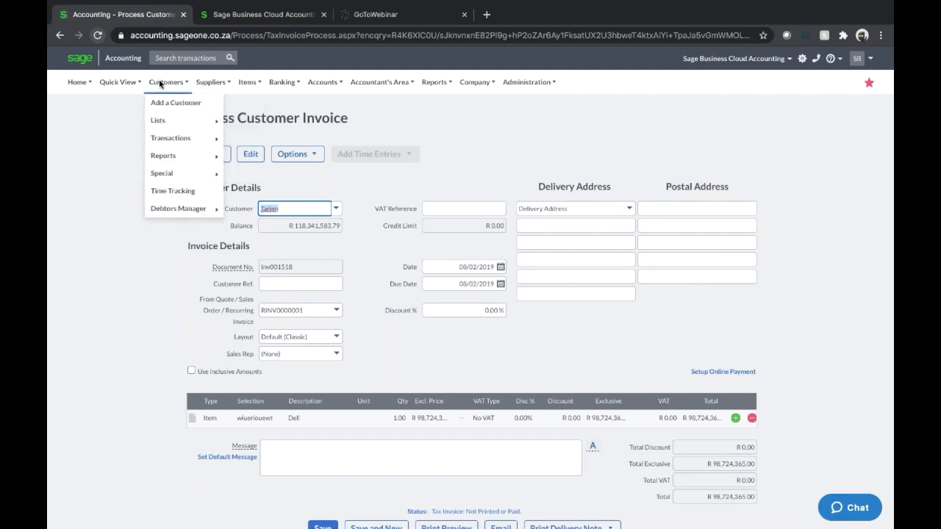
pyautogui.moveTo(165, 124)
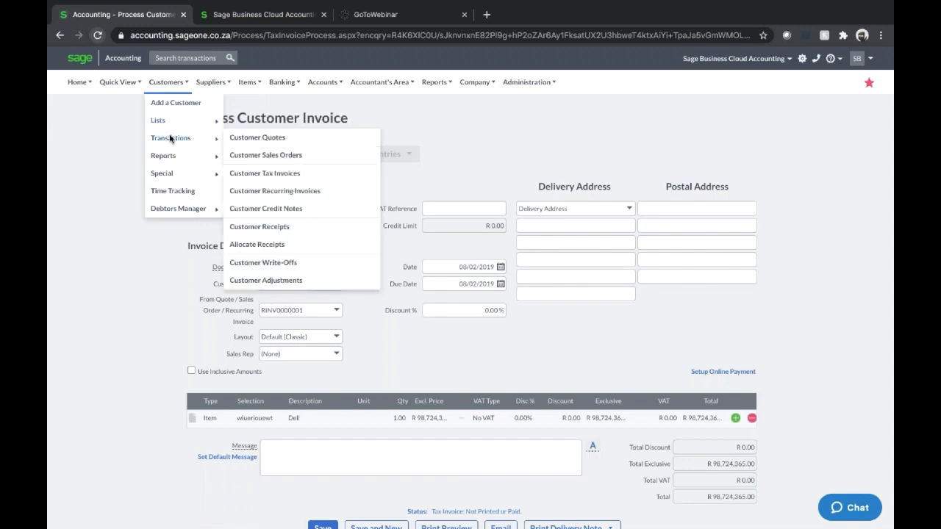
pyautogui.moveTo(167, 157)
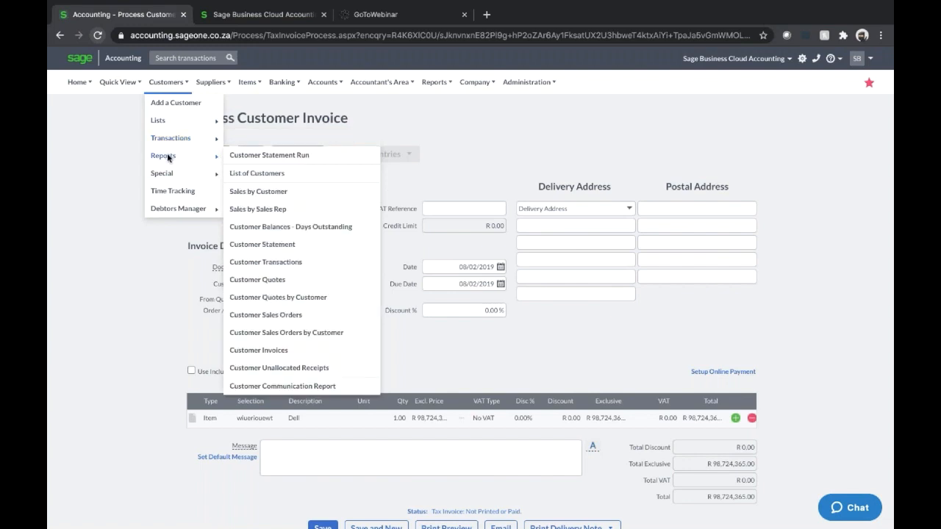
pyautogui.moveTo(174, 216)
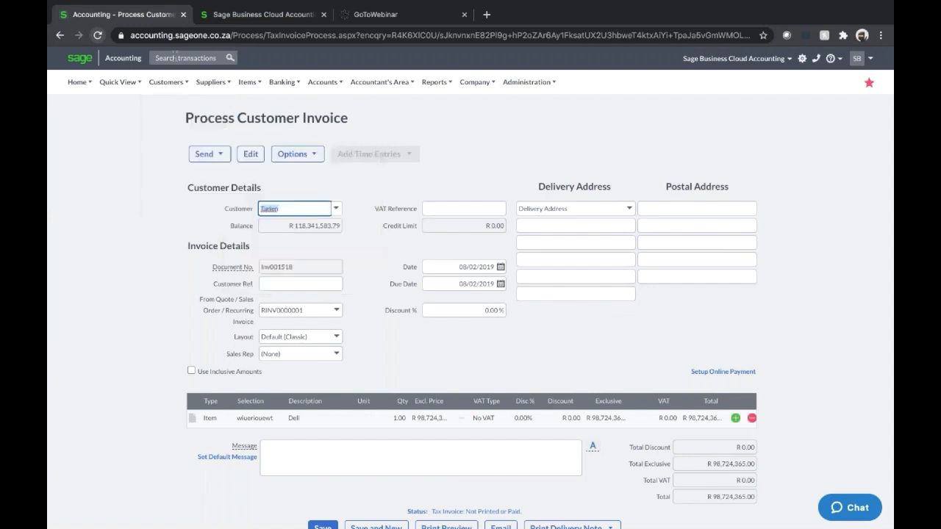
# Open a blank new customer record and look through its contact details, delivery address and default settings
pyautogui.moveTo(169, 84)
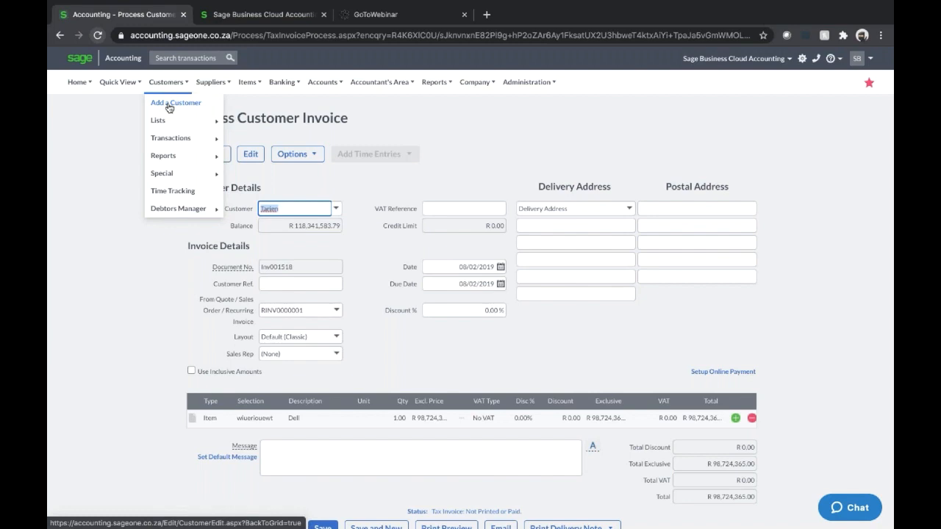
pyautogui.click(169, 108)
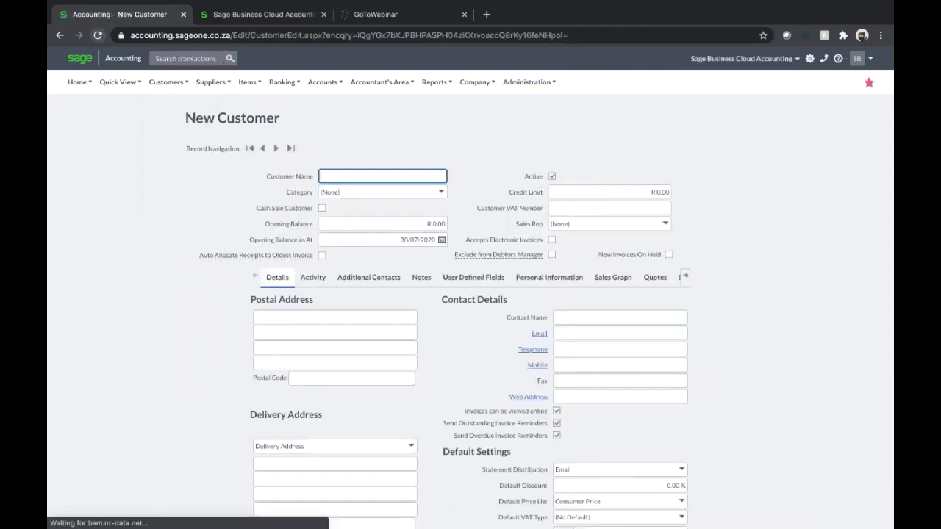
pyautogui.scroll(-2, 487, 434)
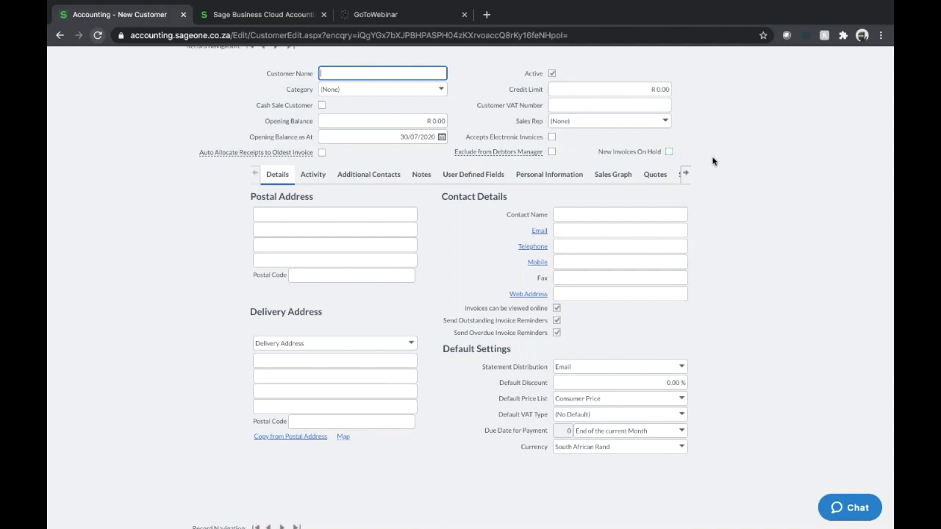
pyautogui.scroll(-1, 748, 249)
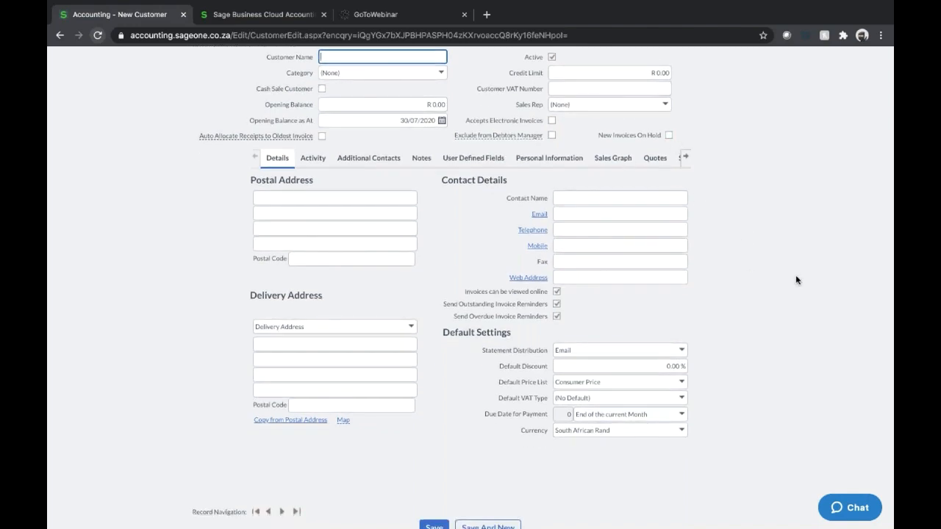
pyautogui.scroll(-1, 794, 276)
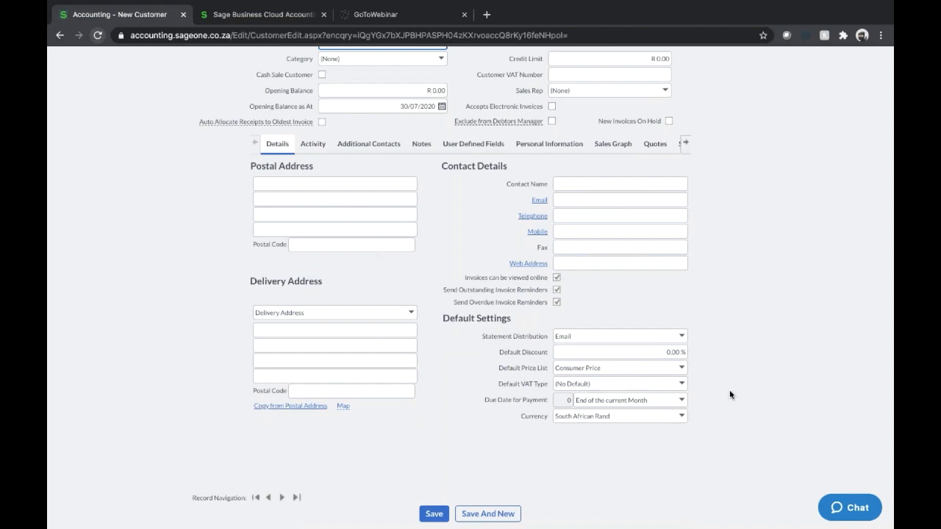
pyautogui.scroll(-1, 750, 397)
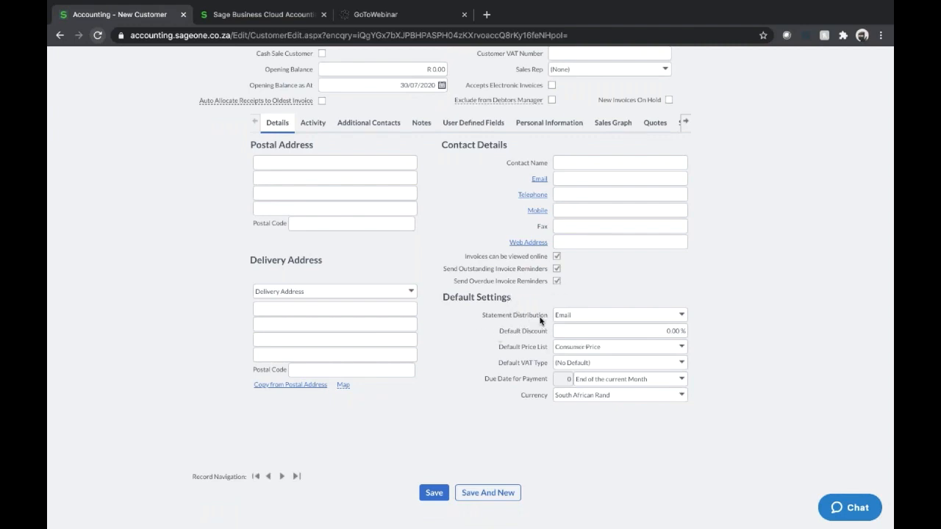
# Examine the new customer's defaults for statement distribution, discount, price list, VAT type and payment due date
pyautogui.click(683, 316)
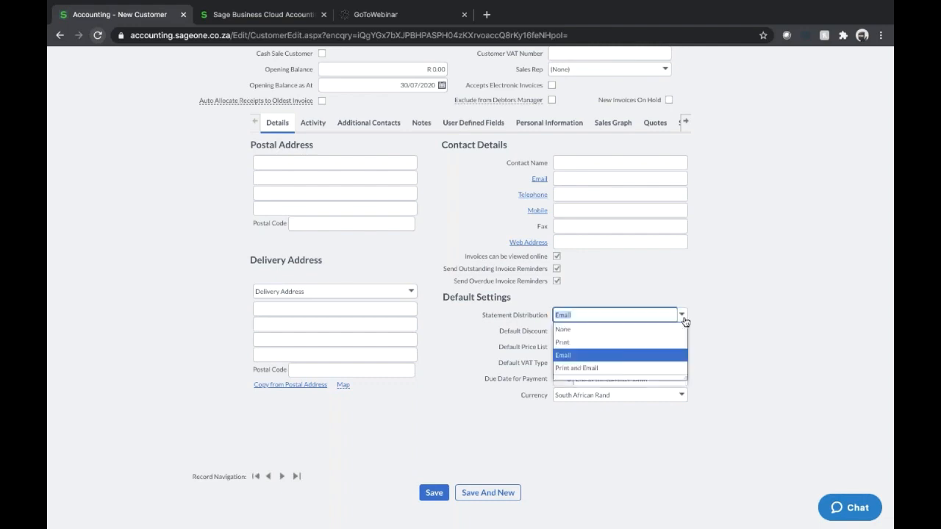
pyautogui.click(733, 353)
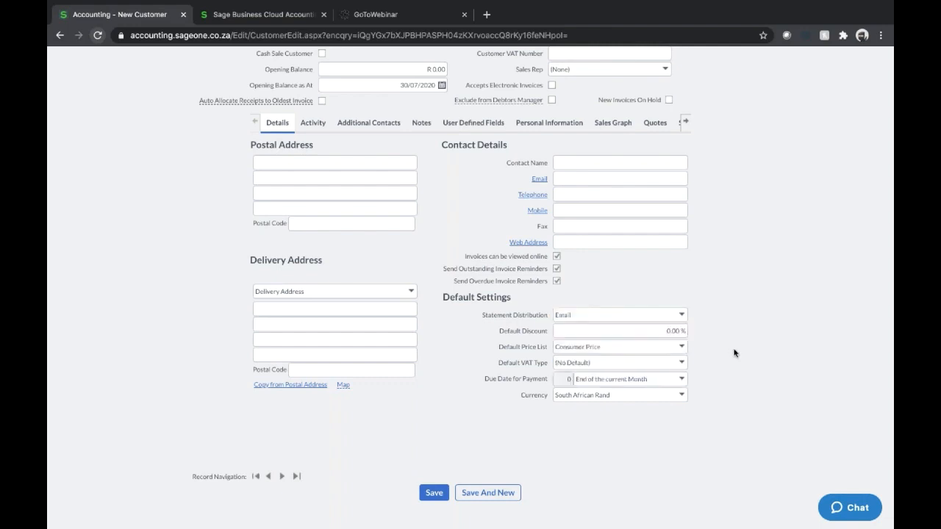
pyautogui.click(584, 330)
pyautogui.click(620, 347)
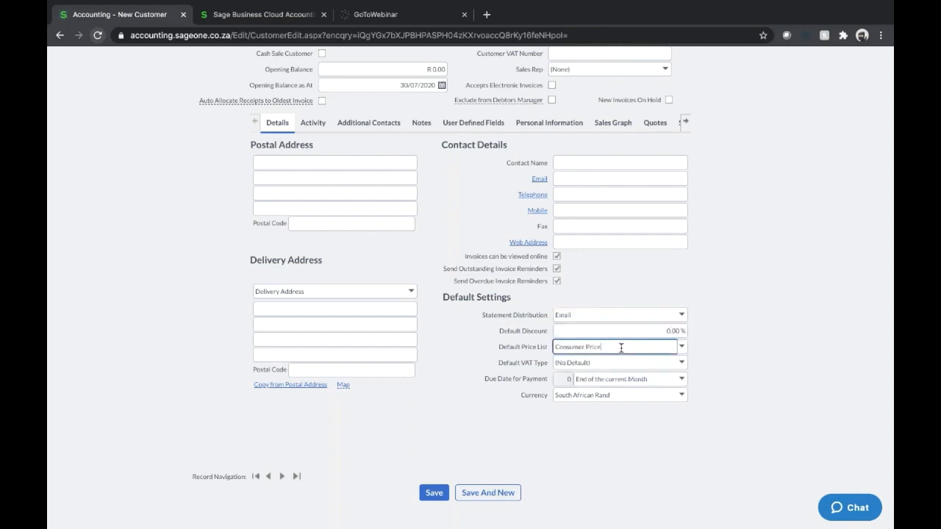
pyautogui.click(651, 360)
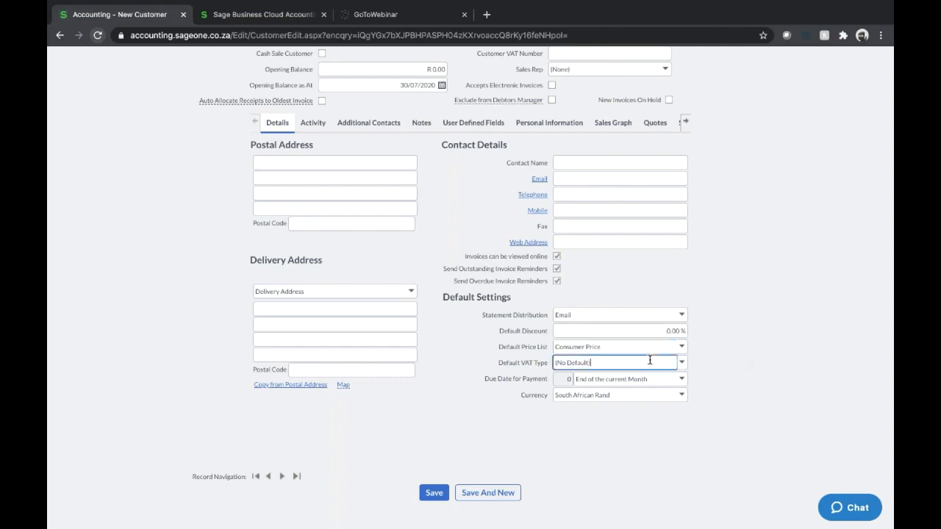
pyautogui.click(731, 379)
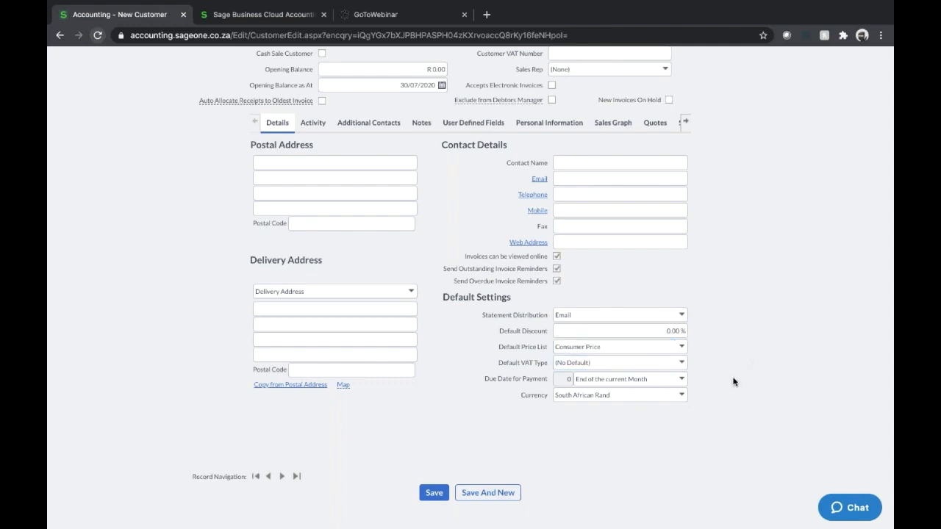
pyautogui.click(629, 380)
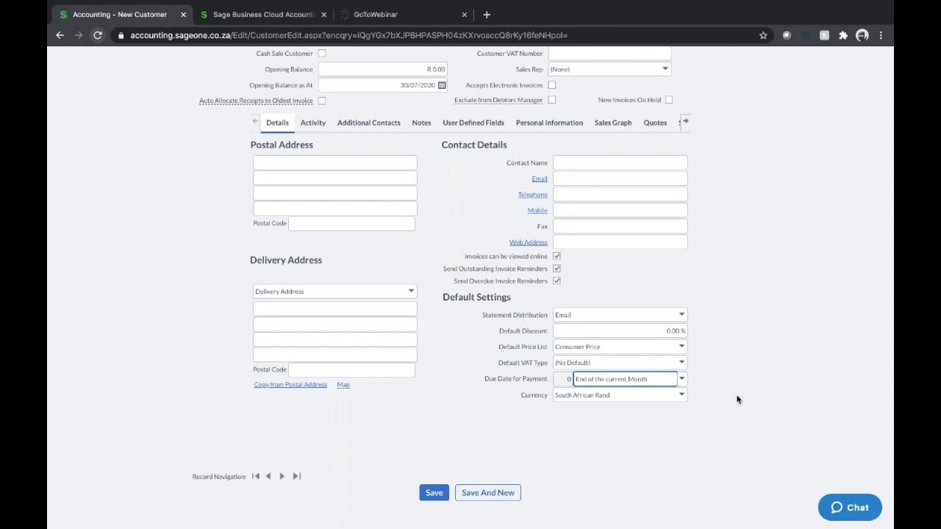
# Try United States Dollar and British Pound Sterling as the new customer's default currency
pyautogui.click(611, 395)
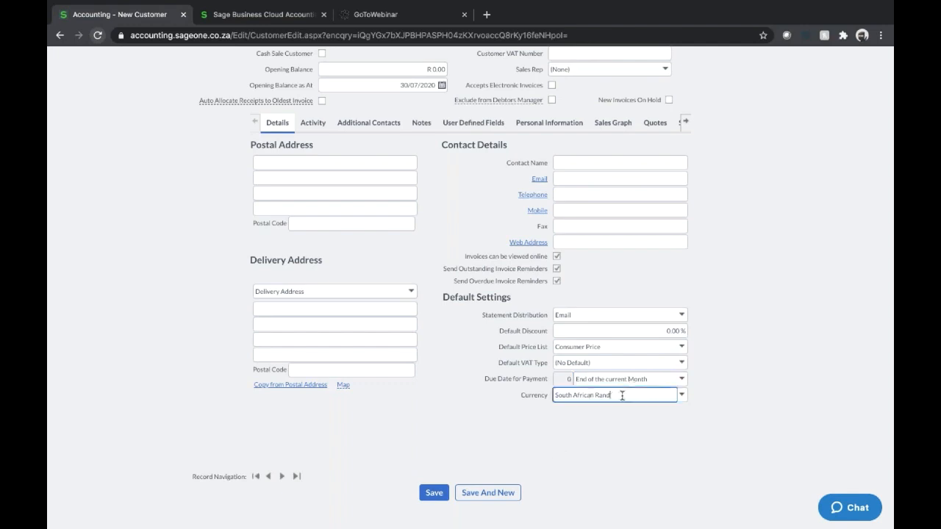
pyautogui.click(683, 396)
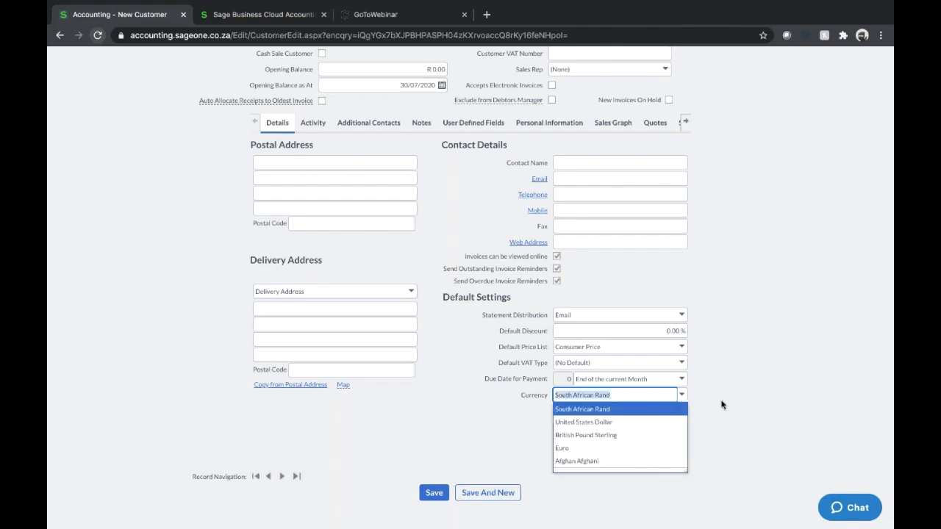
pyautogui.click(645, 424)
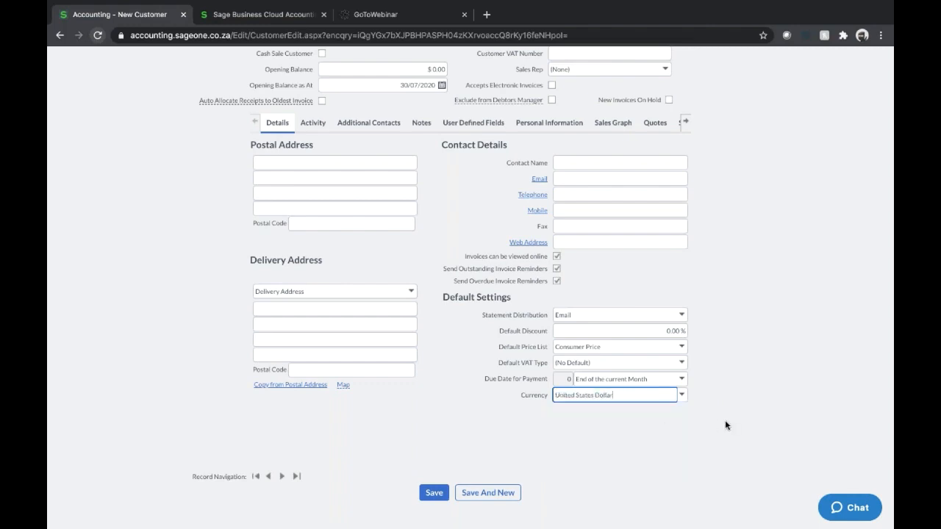
pyautogui.click(683, 397)
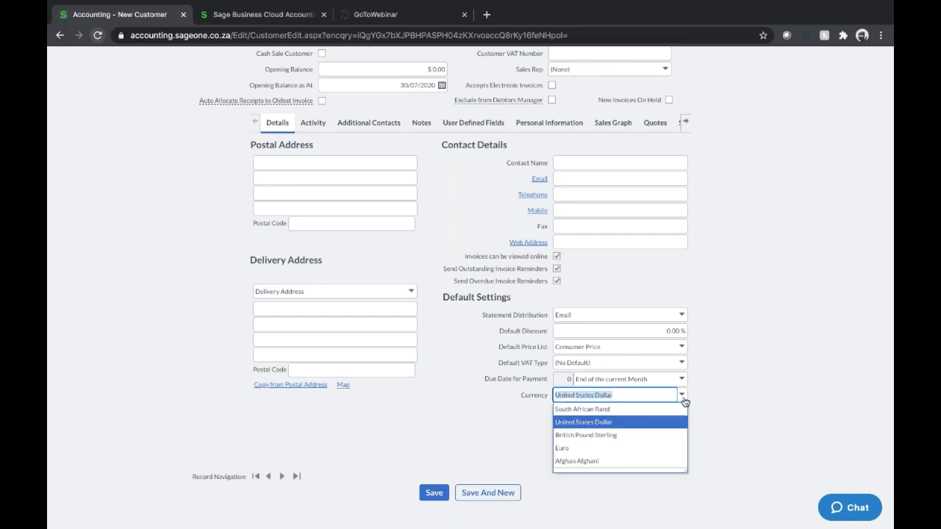
pyautogui.click(635, 435)
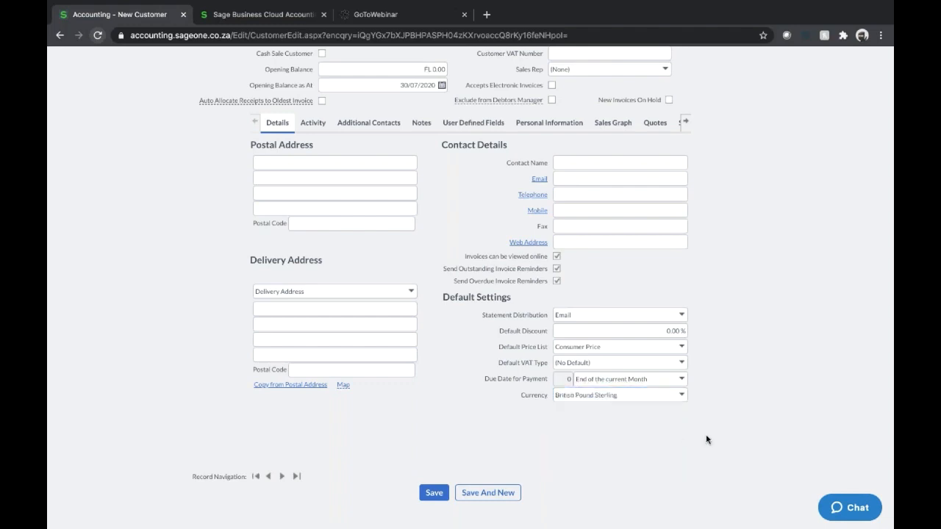
# Leave the unsaved customer record and open the List of Customers
pyautogui.scroll(3, 707, 439)
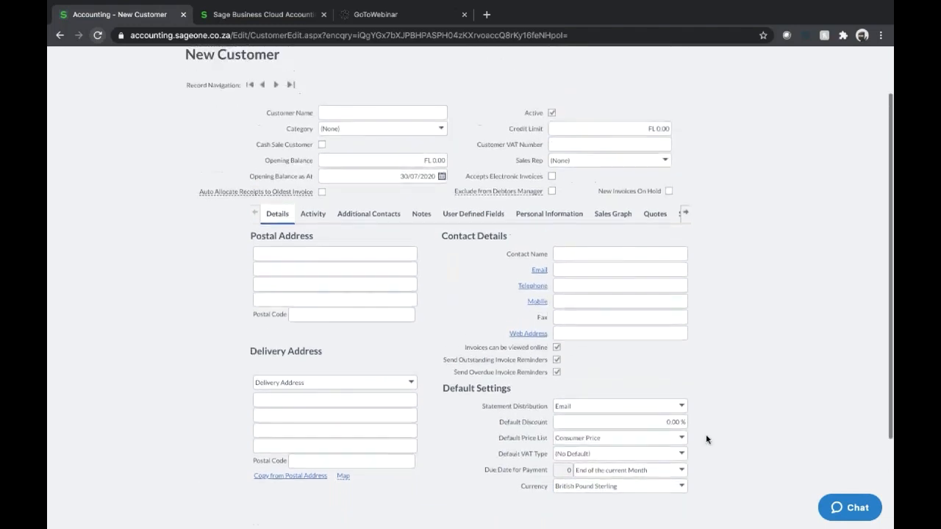
pyautogui.scroll(1, 483, 344)
pyautogui.moveTo(172, 87)
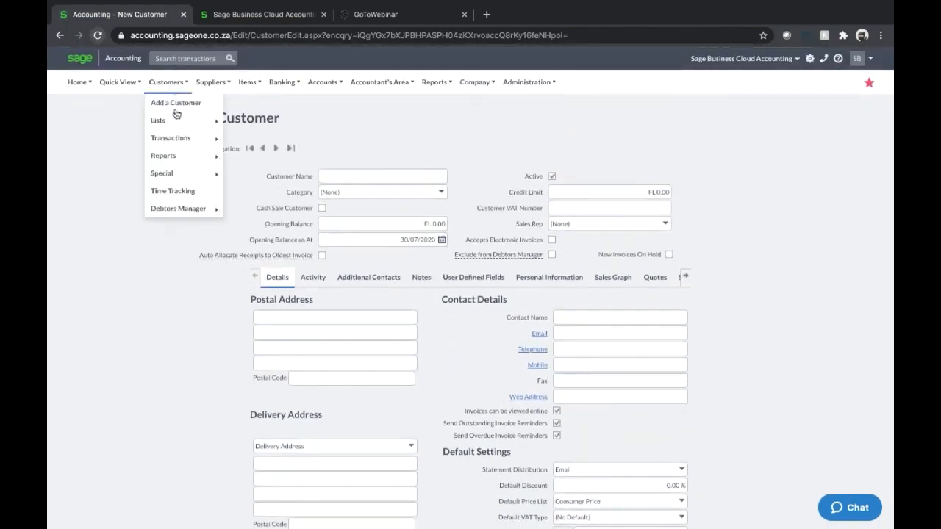
pyautogui.moveTo(176, 126)
pyautogui.click(258, 120)
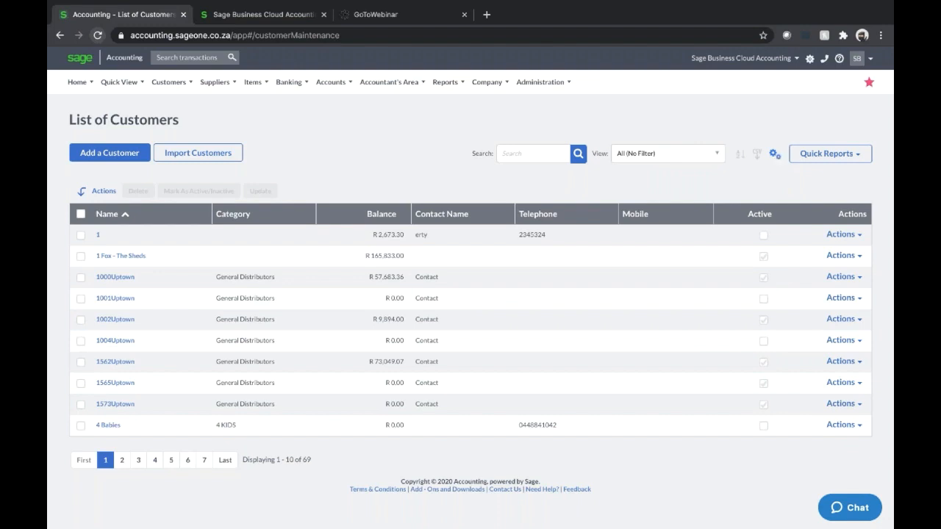
# Customise the customer grid to also show the Sales Rep, Price List, Email and Credit Limit columns, and save the layout
pyautogui.click(774, 152)
pyautogui.click(736, 171)
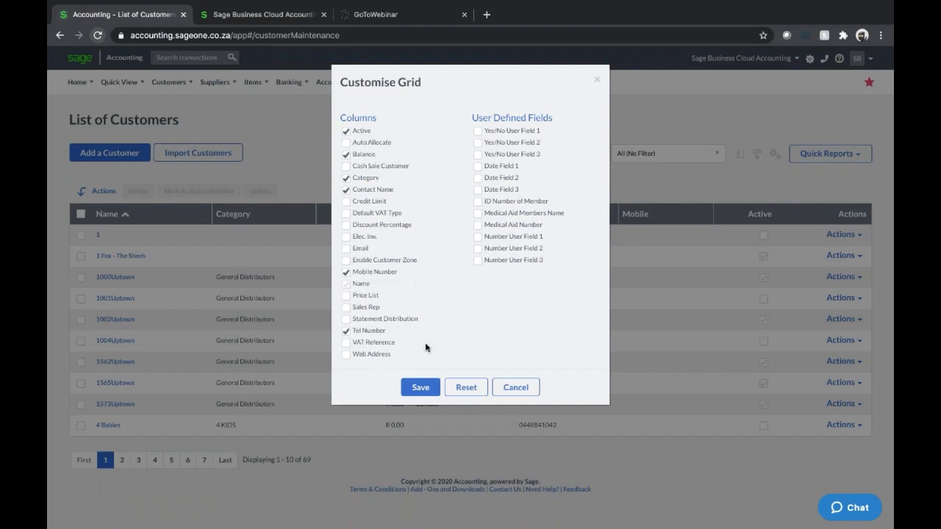
pyautogui.click(346, 308)
pyautogui.click(346, 296)
pyautogui.click(346, 248)
pyautogui.click(345, 201)
pyautogui.click(420, 390)
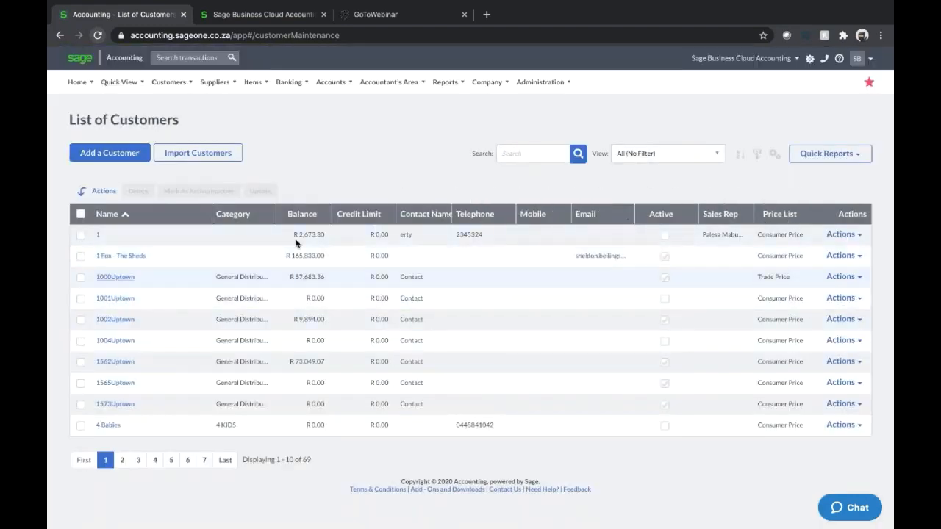
# Sort the customer list by balance in ascending and descending order, and return it to sorting by name
pyautogui.click(305, 214)
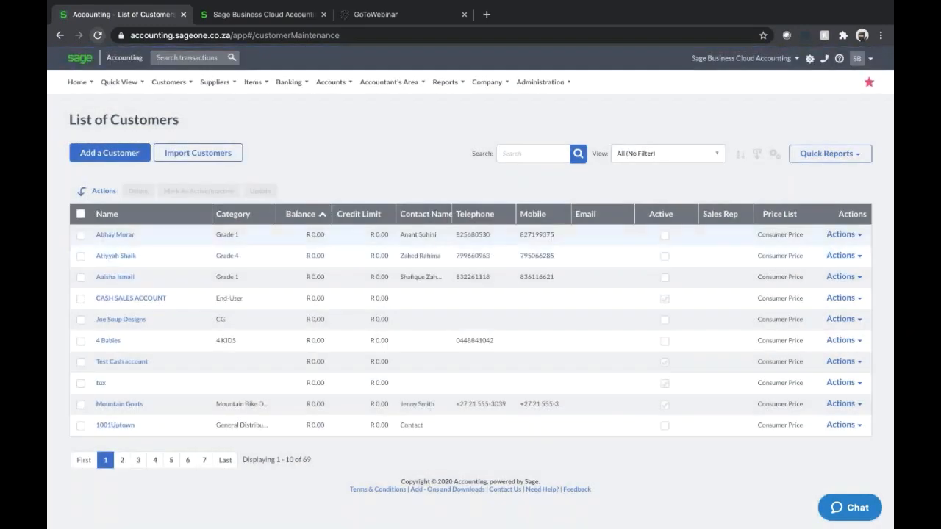
pyautogui.click(314, 218)
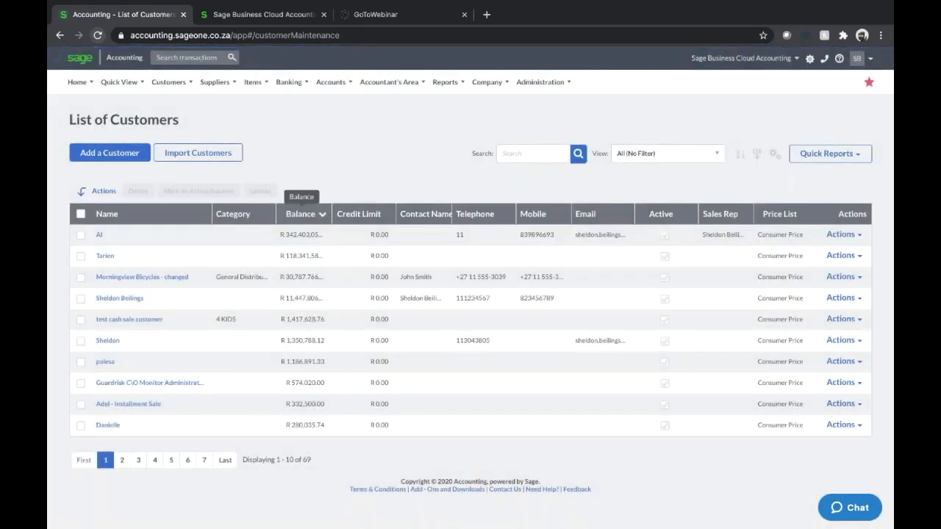
pyautogui.click(169, 217)
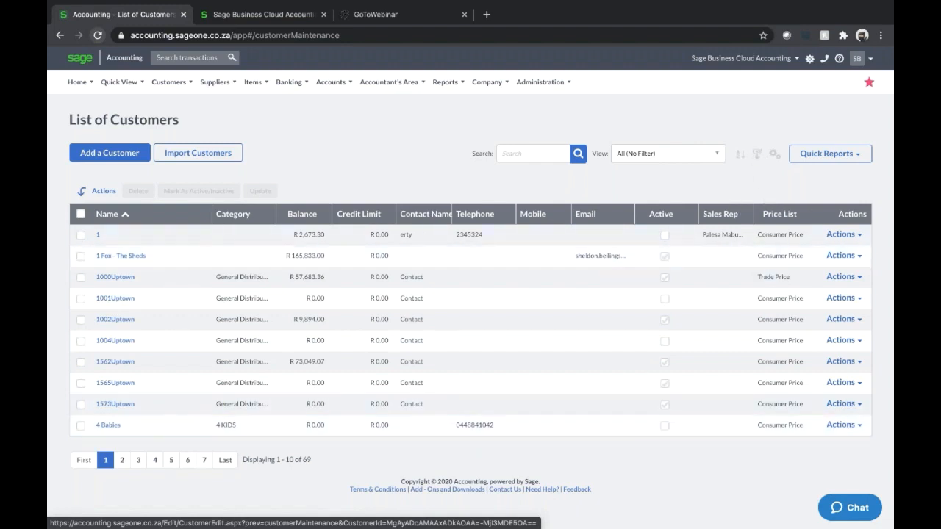
pyautogui.click(168, 81)
pyautogui.moveTo(186, 130)
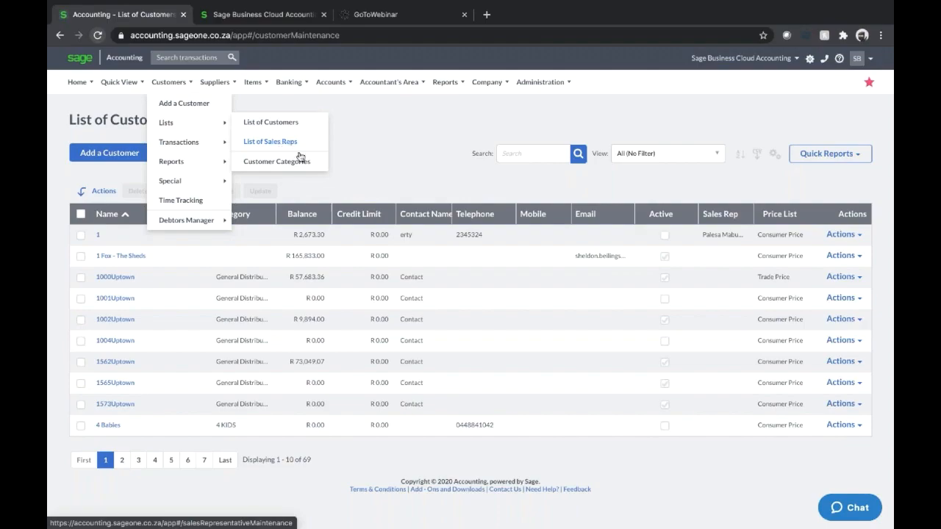
pyautogui.hotkey('ctrl', 'Up')
pyautogui.click(354, 49)
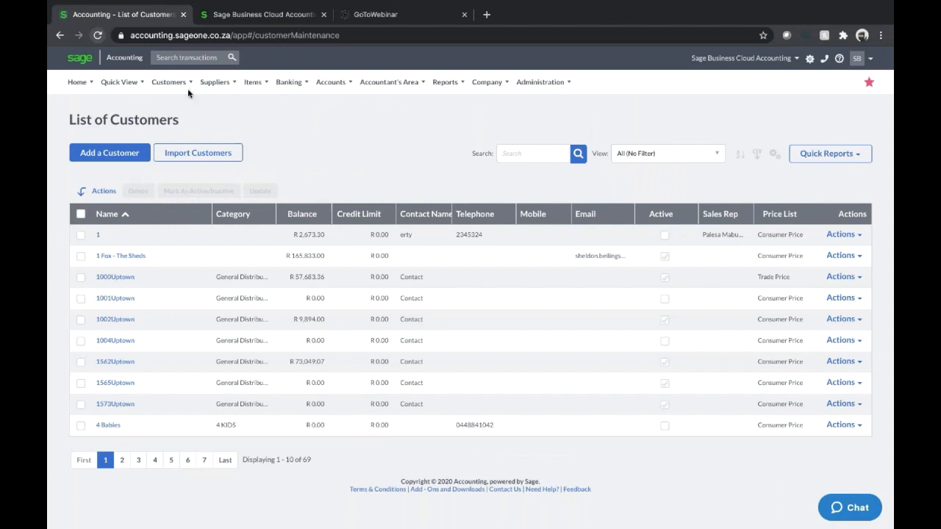
pyautogui.moveTo(182, 87)
pyautogui.moveTo(186, 151)
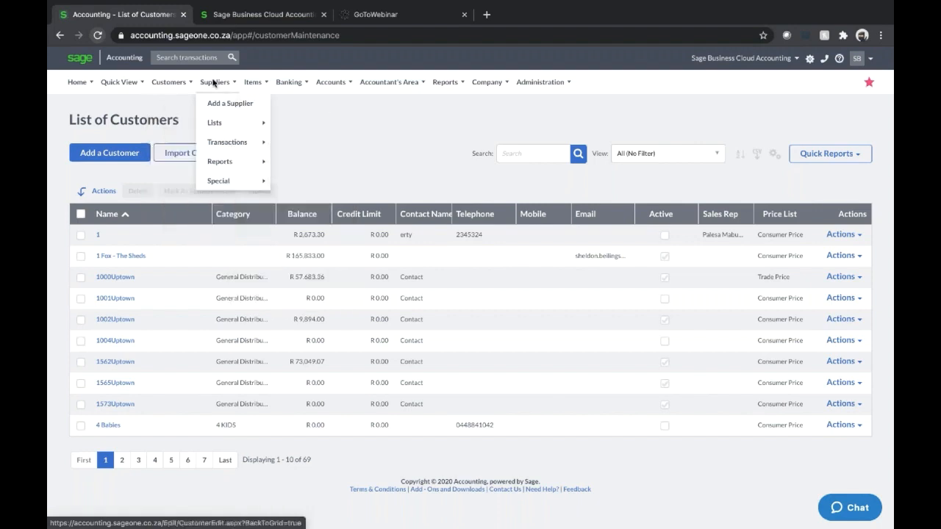
pyautogui.moveTo(226, 81)
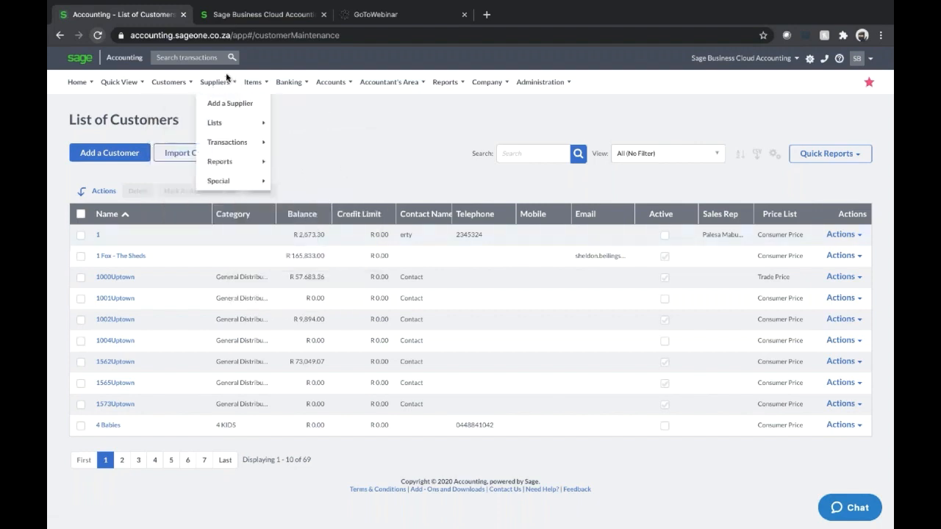
pyautogui.moveTo(234, 144)
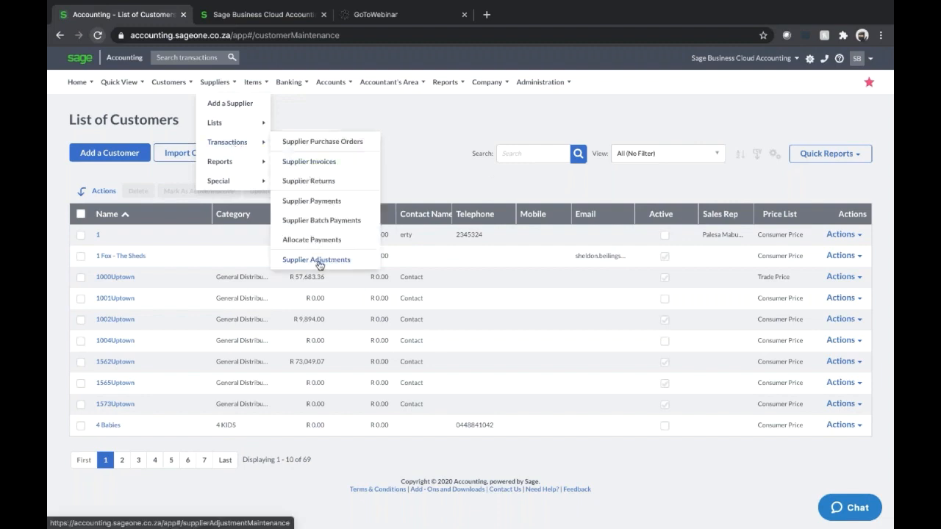
pyautogui.moveTo(396, 85)
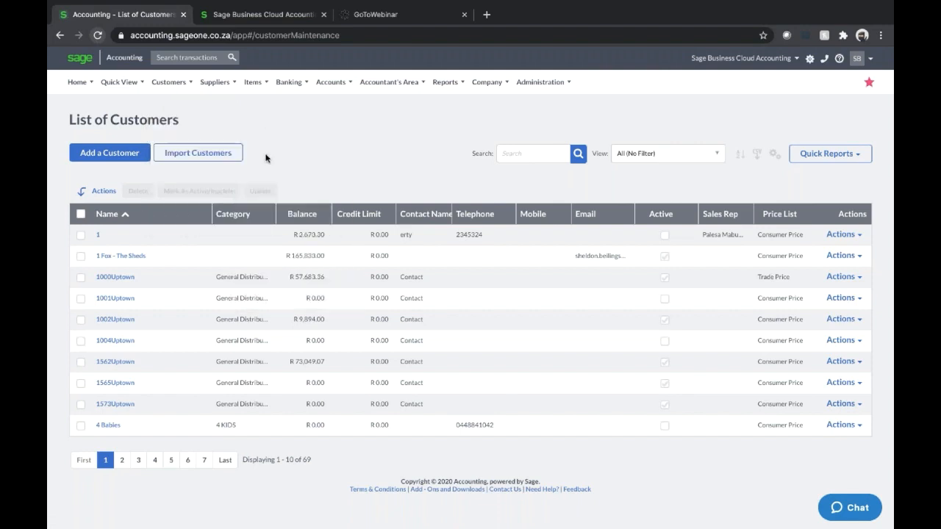
# Open the Customer Tax Invoices list, start a new recurring invoice and review its available frequency options
pyautogui.moveTo(168, 82)
pyautogui.moveTo(198, 147)
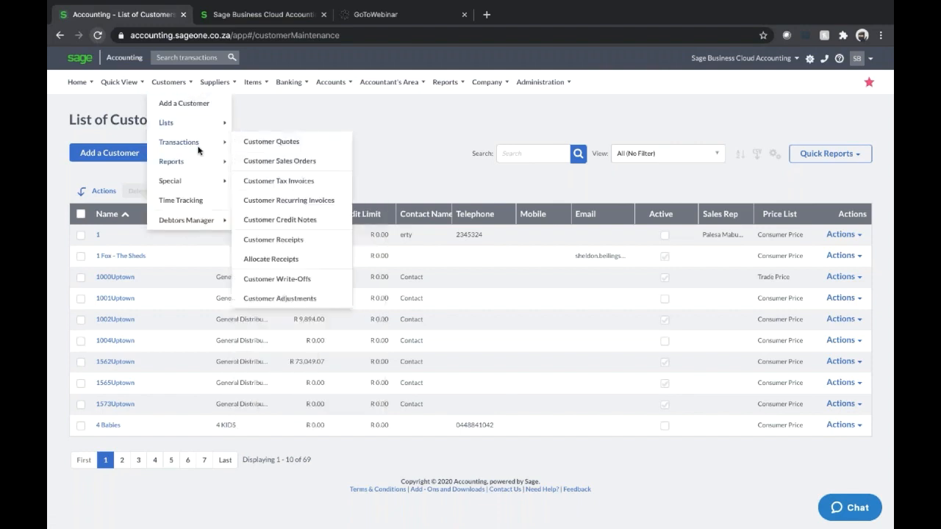
pyautogui.click(275, 181)
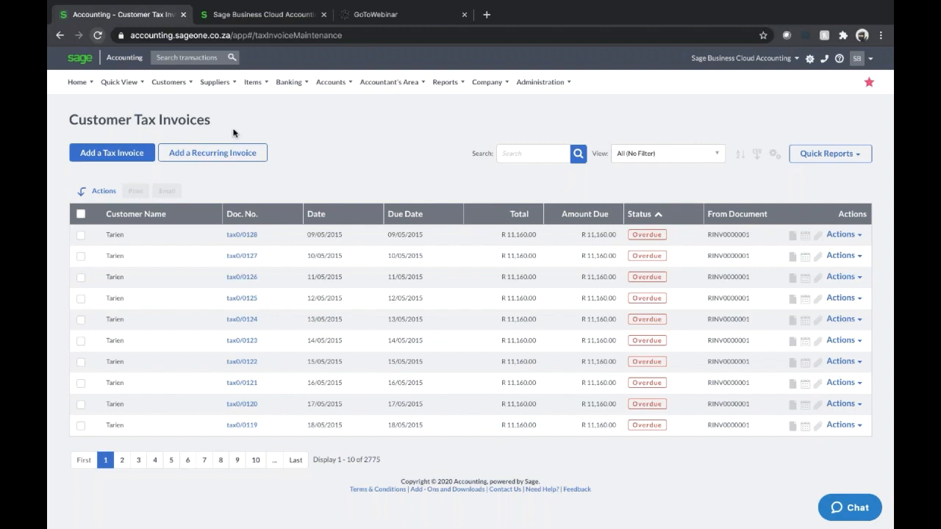
pyautogui.click(220, 158)
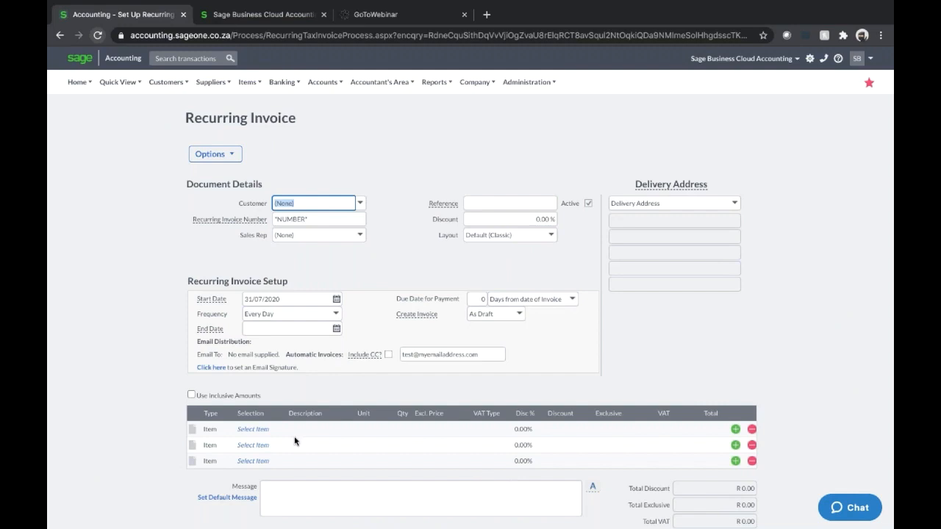
pyautogui.click(335, 314)
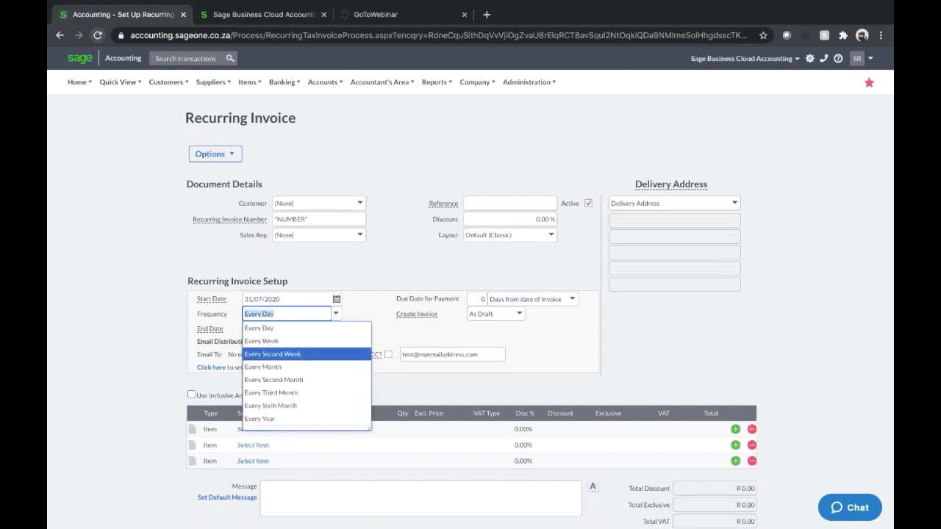
pyautogui.click(721, 363)
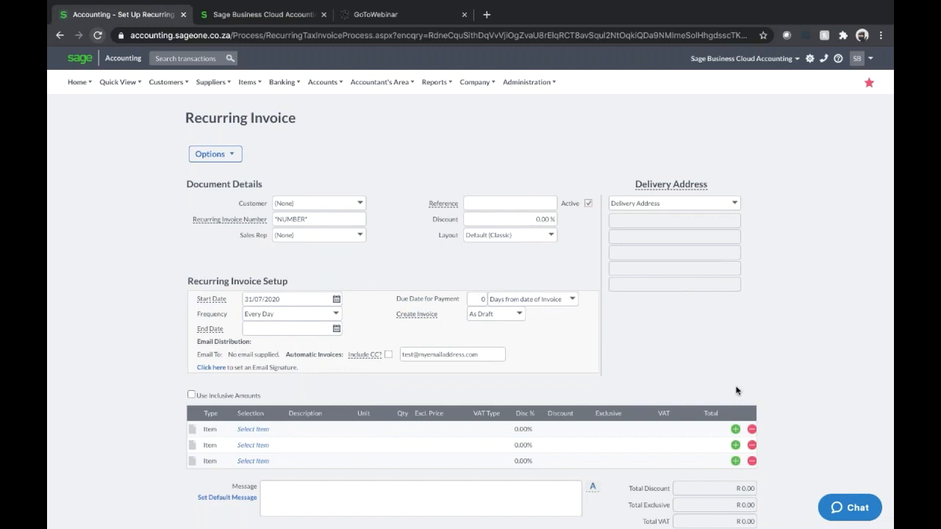
pyautogui.click(166, 82)
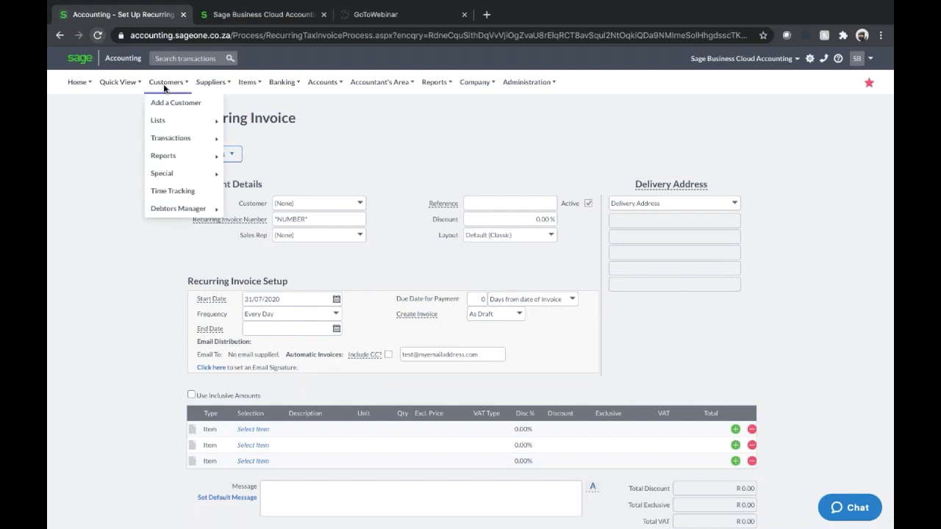
pyautogui.moveTo(182, 138)
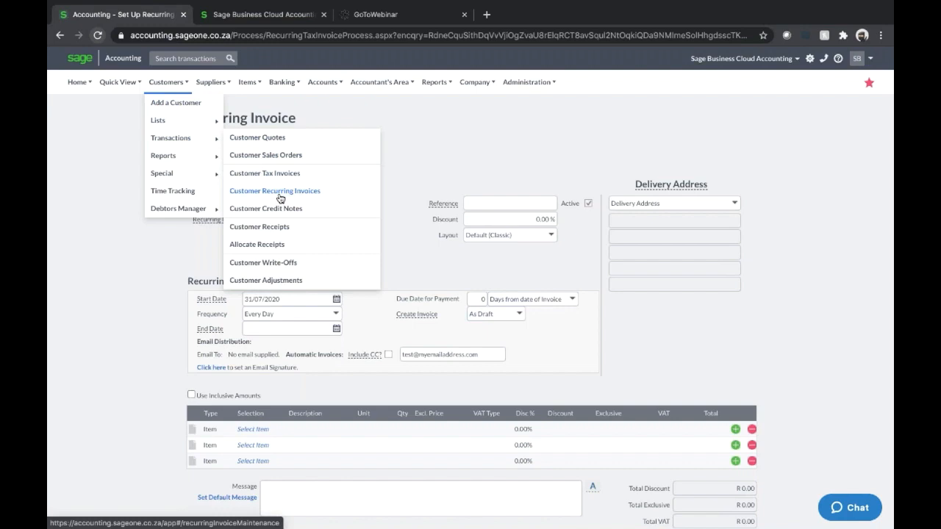
pyautogui.moveTo(173, 163)
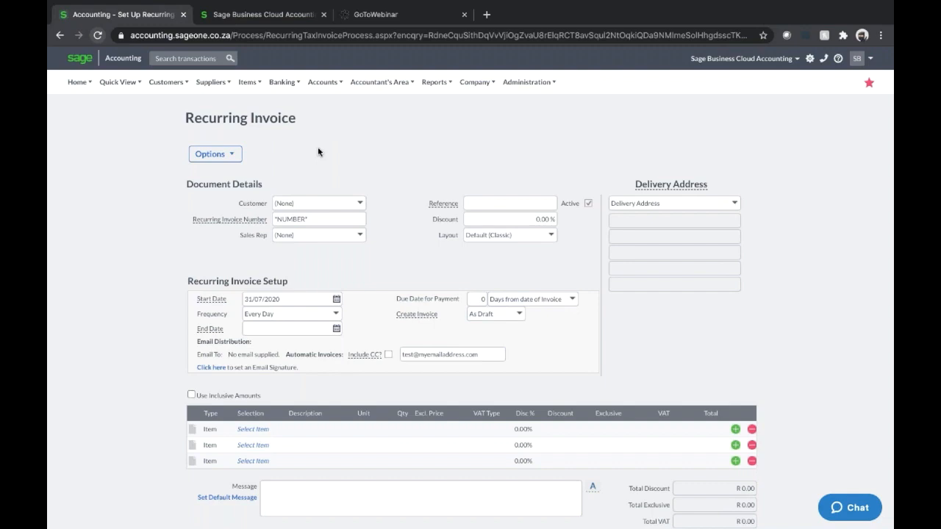
# Open the Outstanding Invoices Workflow of the Debtors Manager
pyautogui.click(166, 82)
pyautogui.moveTo(178, 208)
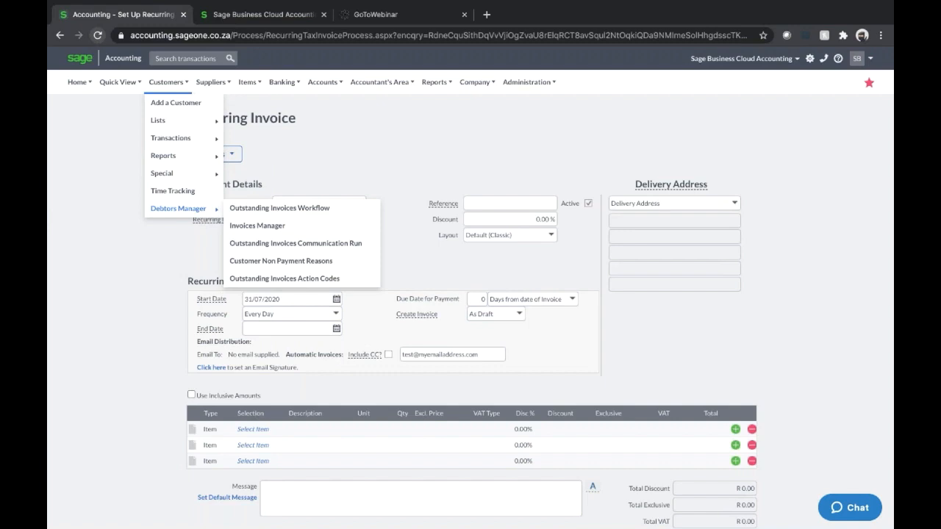
pyautogui.click(280, 208)
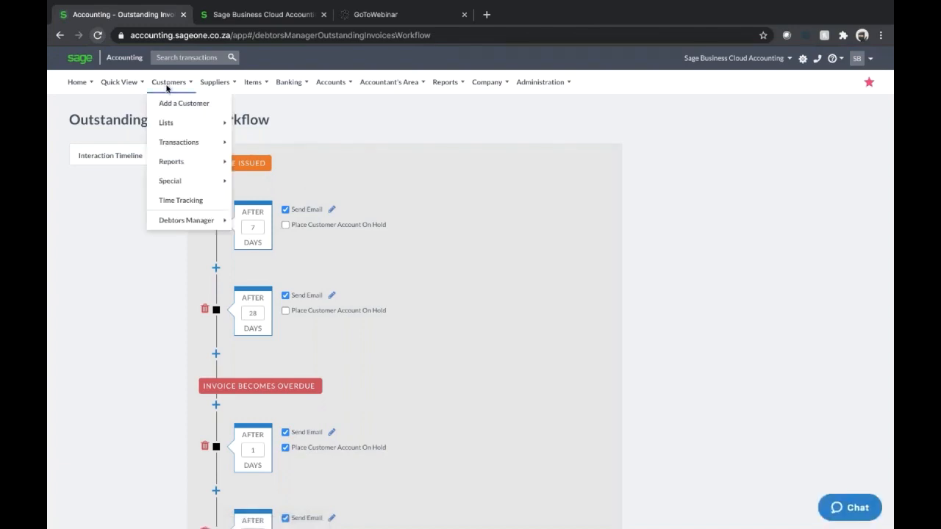
# View the Outstanding Invoices Communication Run page and return to the Outstanding Invoices Workflow
pyautogui.moveTo(169, 83)
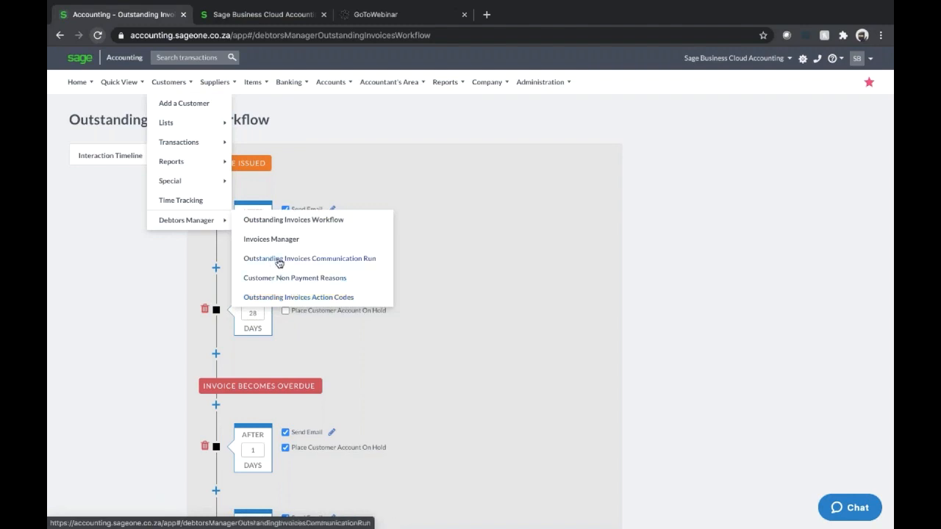
pyautogui.click(279, 260)
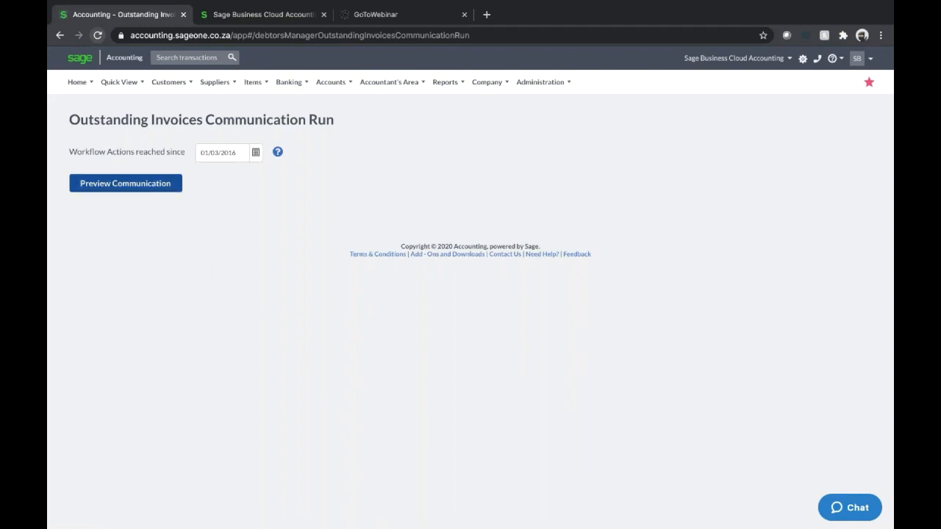
pyautogui.click(59, 35)
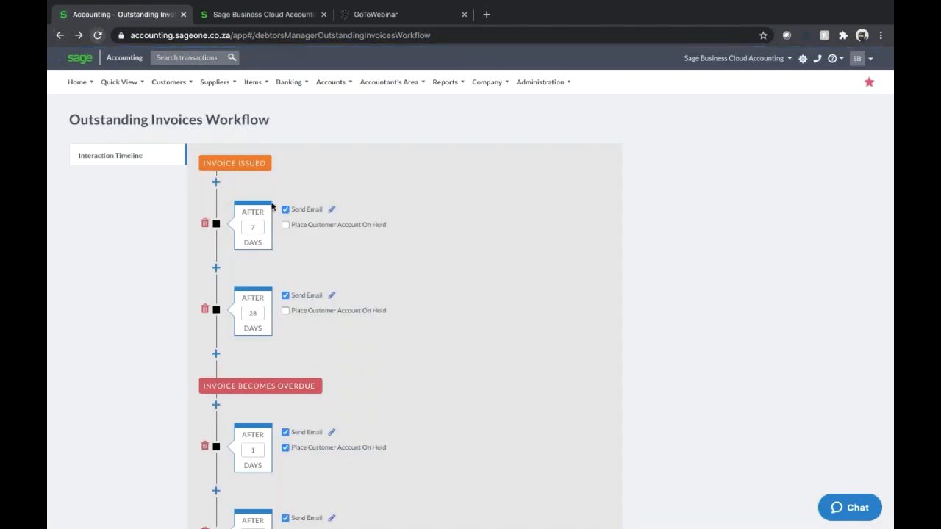
# Review the email template for 7 days after invoice issue without changing it, and examine the workflow's overdue stages and account-hold settings
pyautogui.click(331, 212)
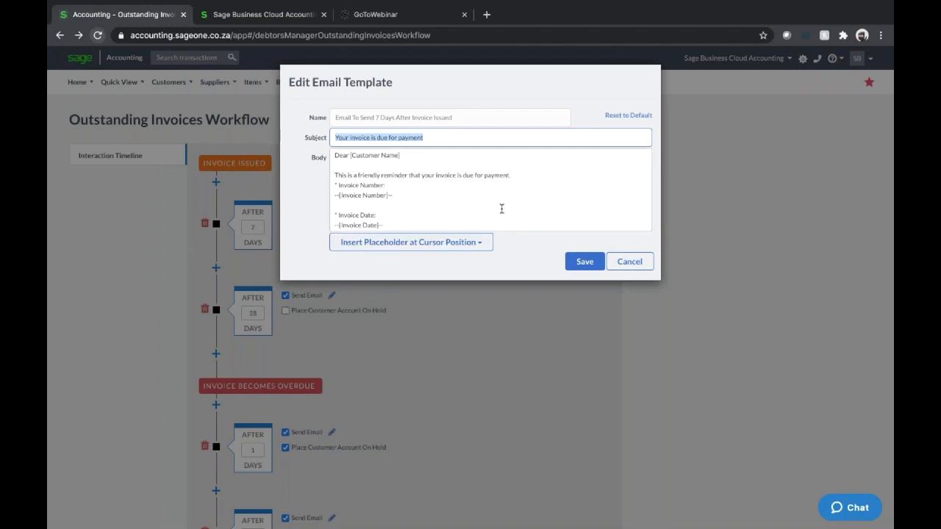
pyautogui.scroll(-5, 501, 209)
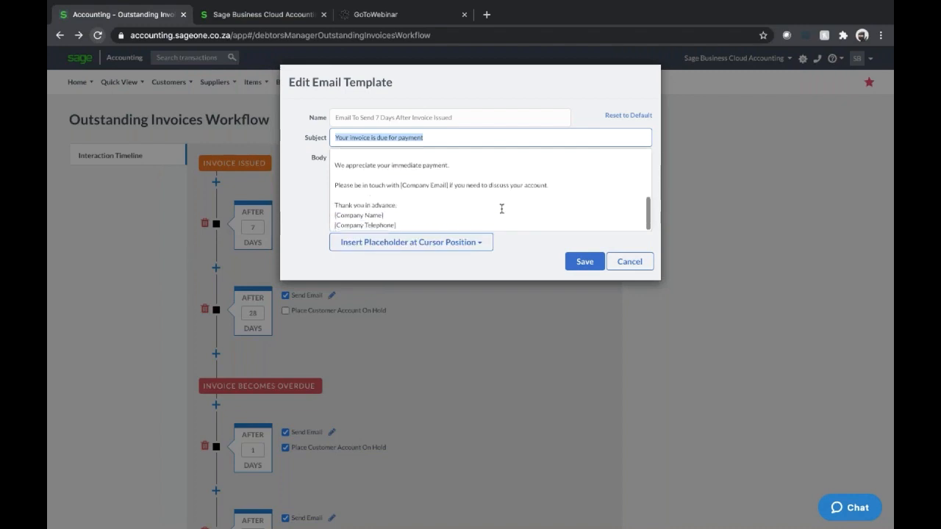
pyautogui.click(629, 266)
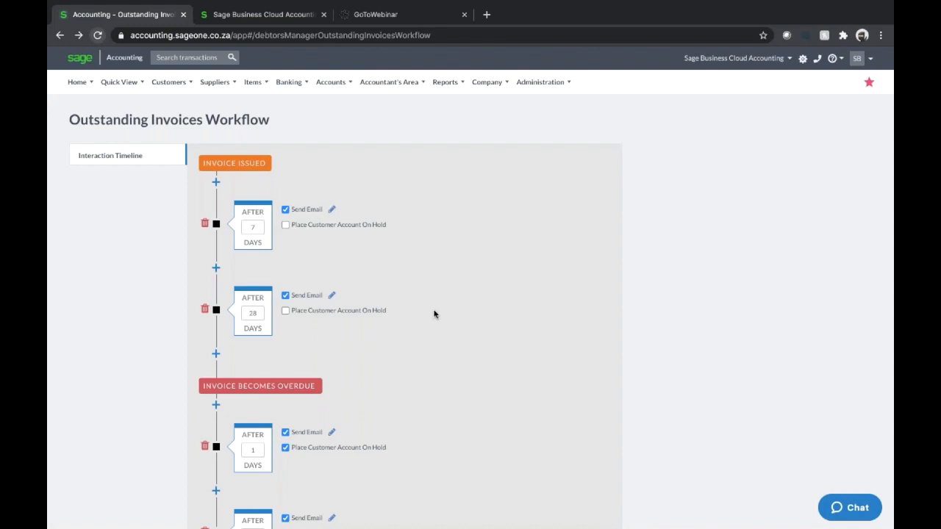
pyautogui.scroll(-1, 407, 316)
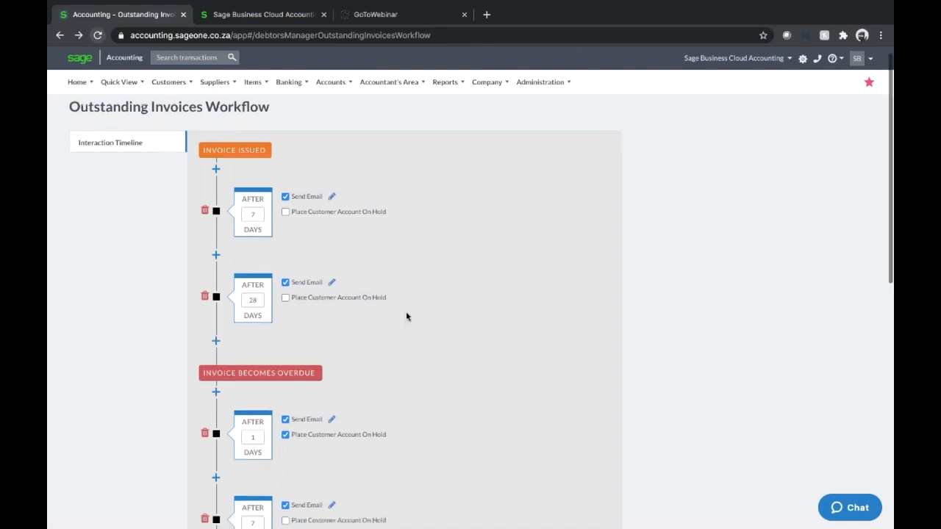
pyautogui.scroll(-1, 406, 312)
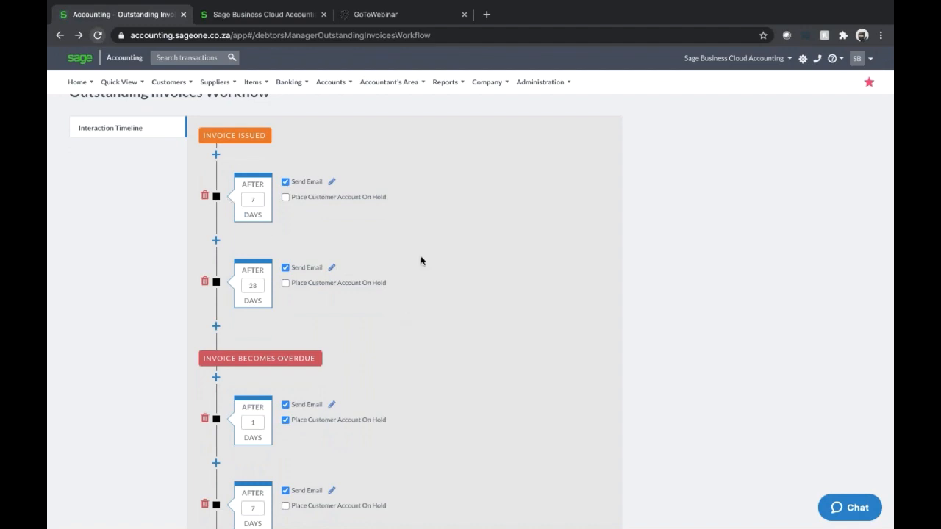
pyautogui.scroll(-5, 461, 333)
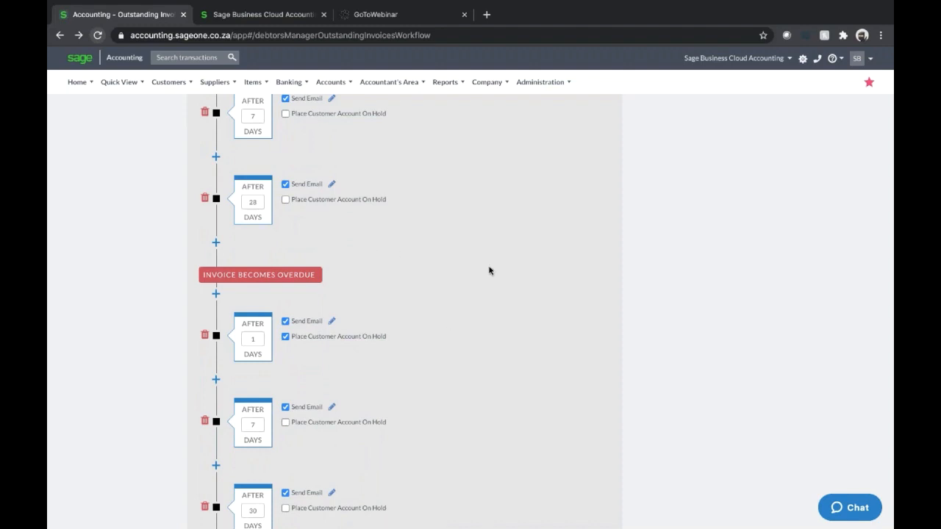
pyautogui.scroll(2, 485, 332)
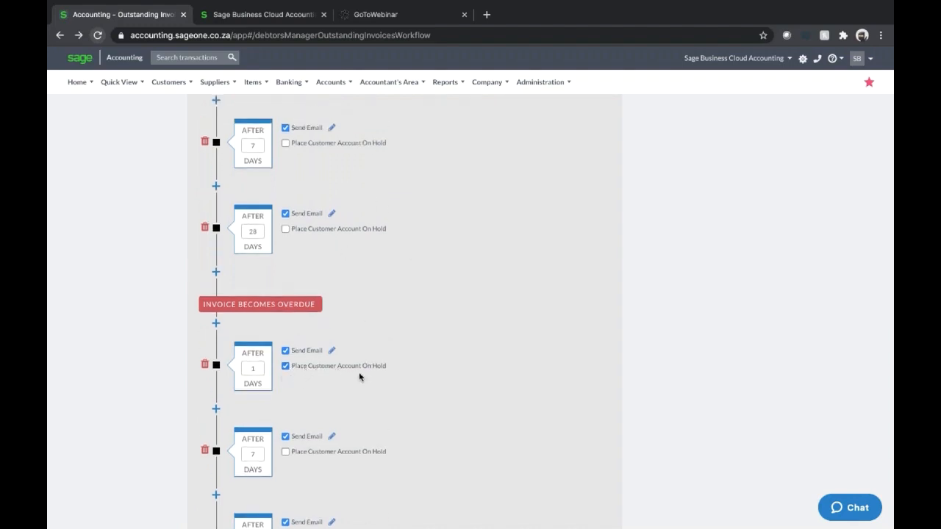
pyautogui.scroll(2, 310, 304)
# Start a new customer record and turn on New Invoices On Hold
pyautogui.moveTo(176, 92)
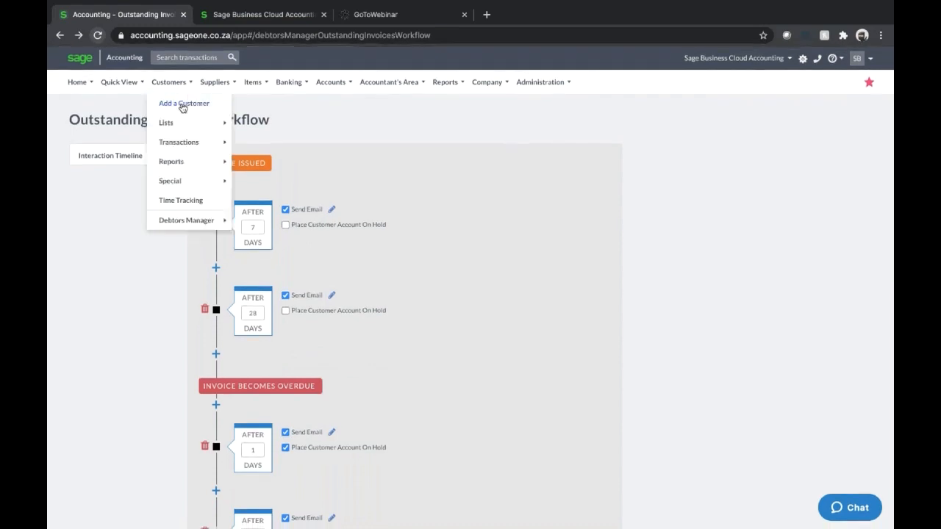
pyautogui.click(197, 105)
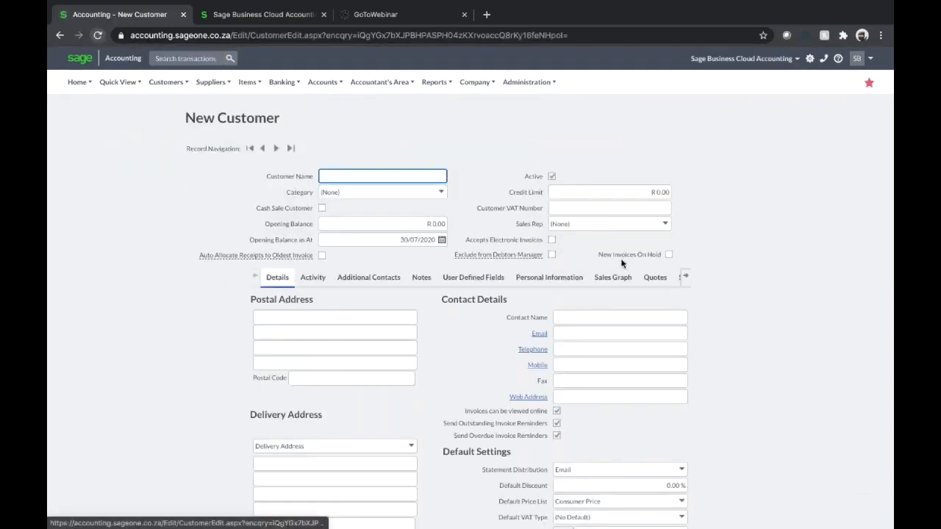
pyautogui.click(668, 254)
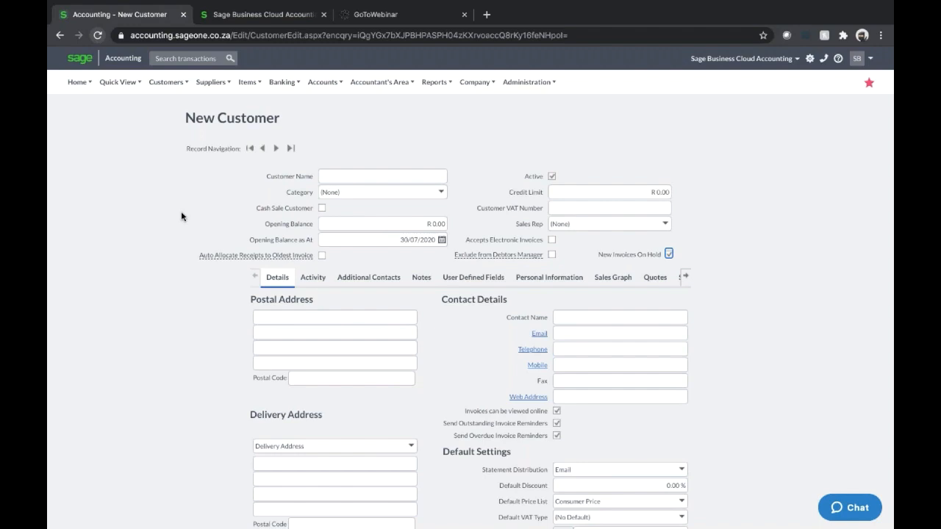
# Leave the unsaved customer record and examine the Outstanding Invoices Workflow from the invoice issued stage through to payment received
pyautogui.moveTo(166, 81)
pyautogui.moveTo(184, 213)
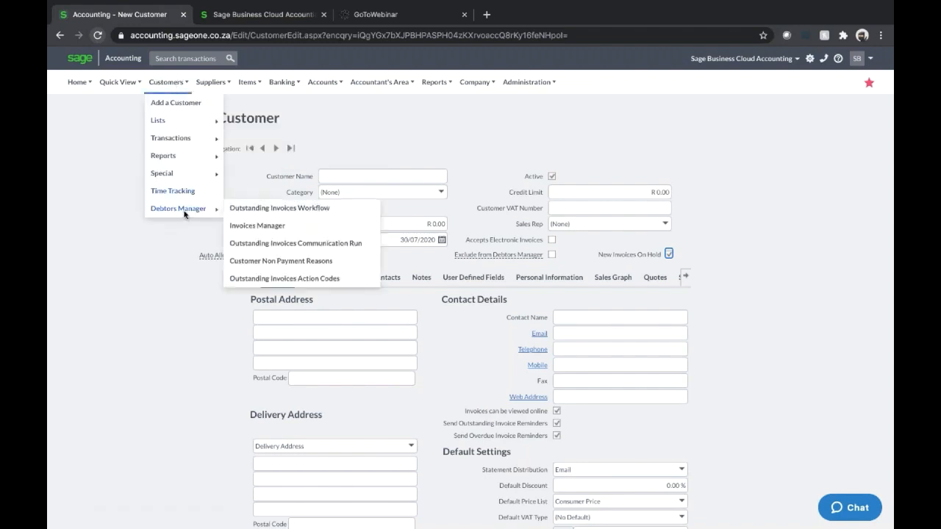
pyautogui.click(268, 215)
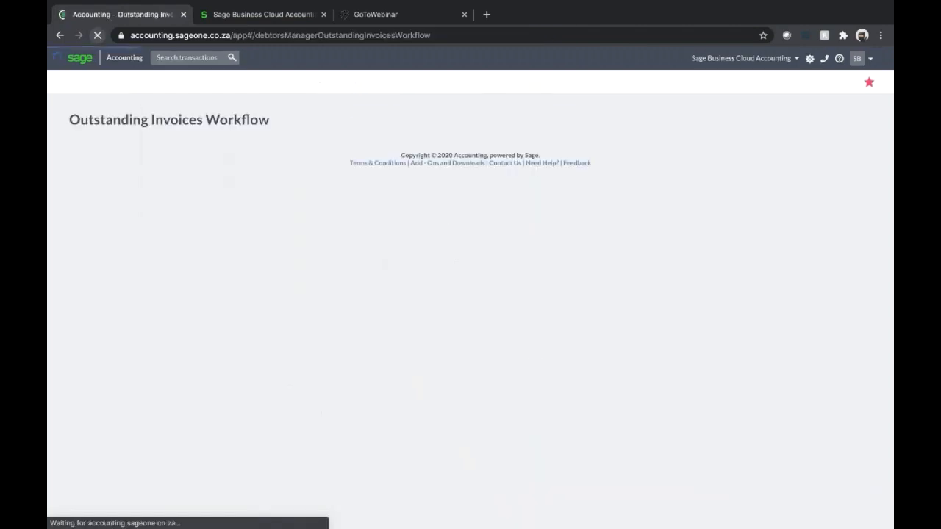
pyautogui.scroll(-4, 687, 346)
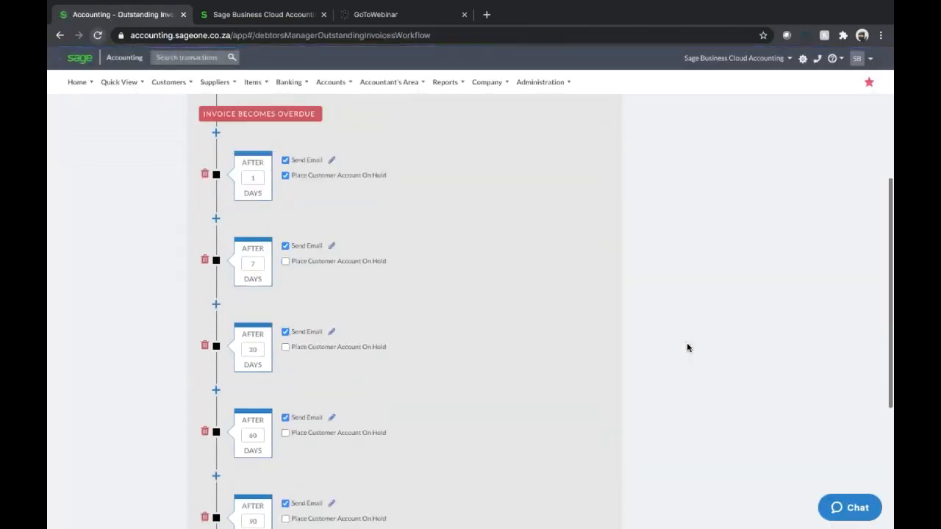
pyautogui.scroll(4, 513, 312)
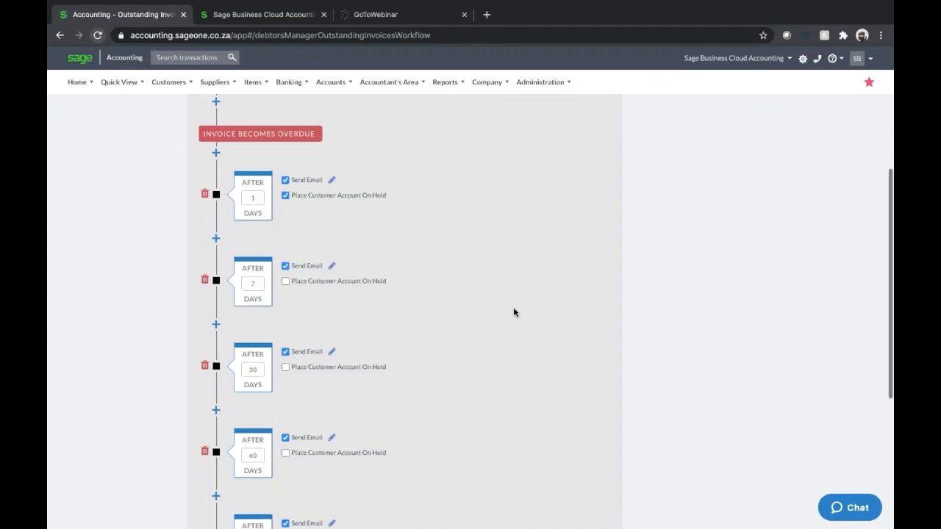
pyautogui.scroll(-5, 515, 314)
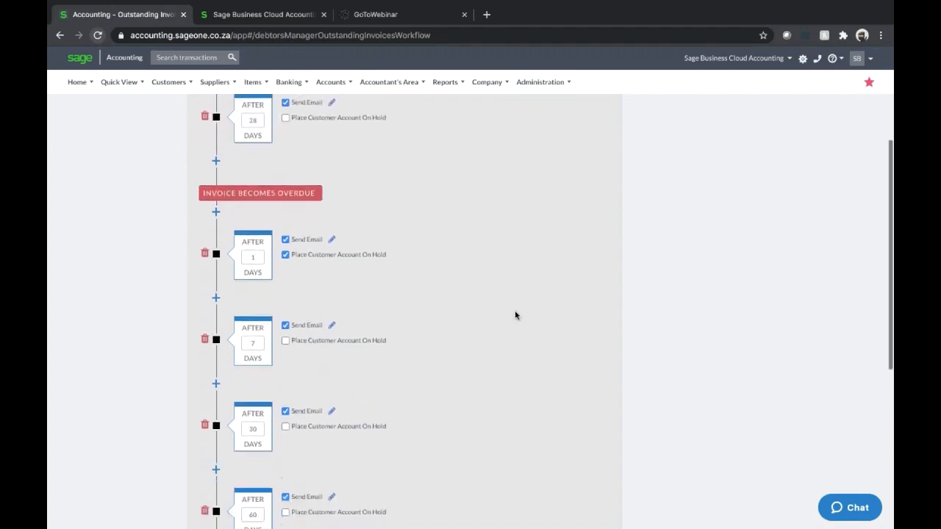
pyautogui.scroll(-2, 515, 314)
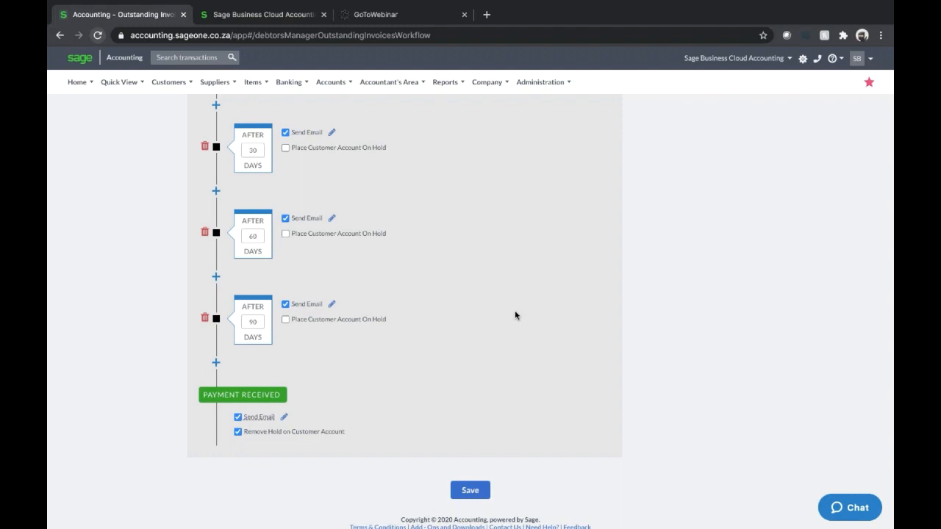
pyautogui.scroll(3, 514, 314)
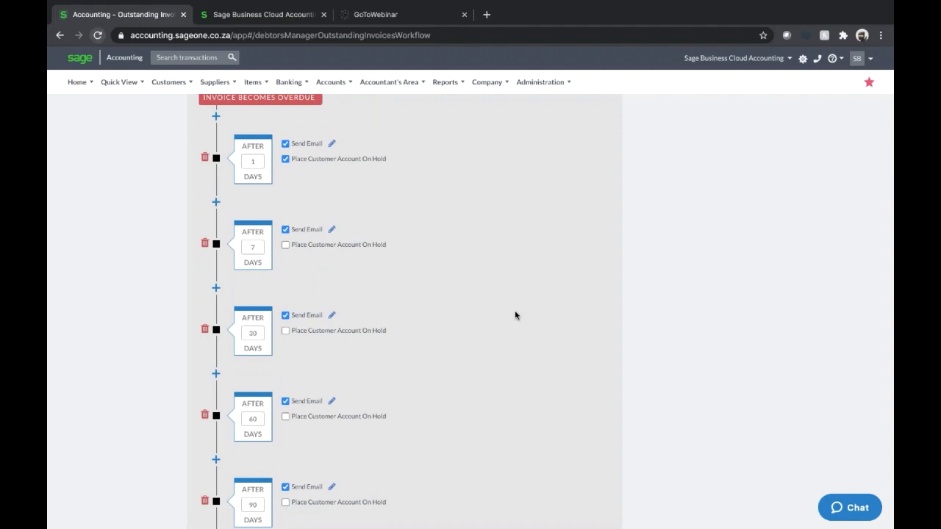
pyautogui.scroll(4, 515, 315)
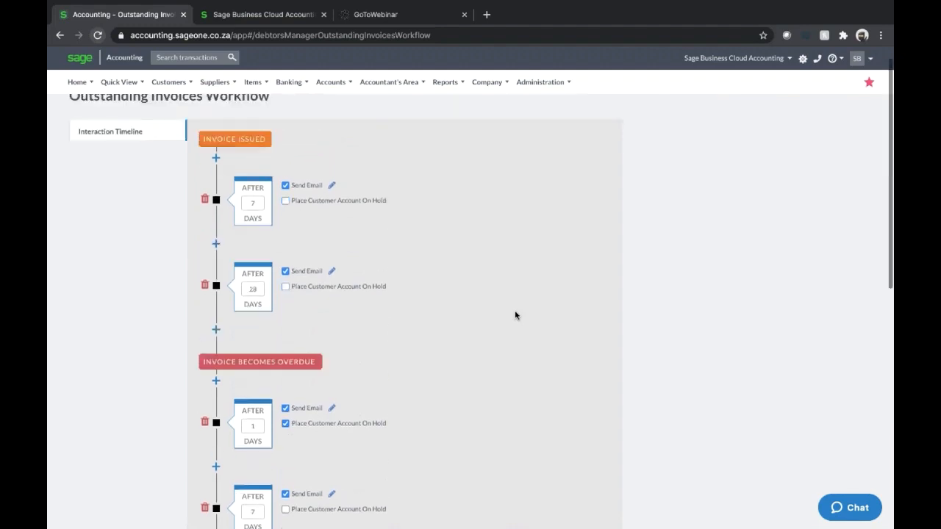
pyautogui.scroll(1, 514, 315)
# Open the Customer Non Payment Reasons list of the Debtors Manager
pyautogui.moveTo(172, 87)
pyautogui.moveTo(183, 222)
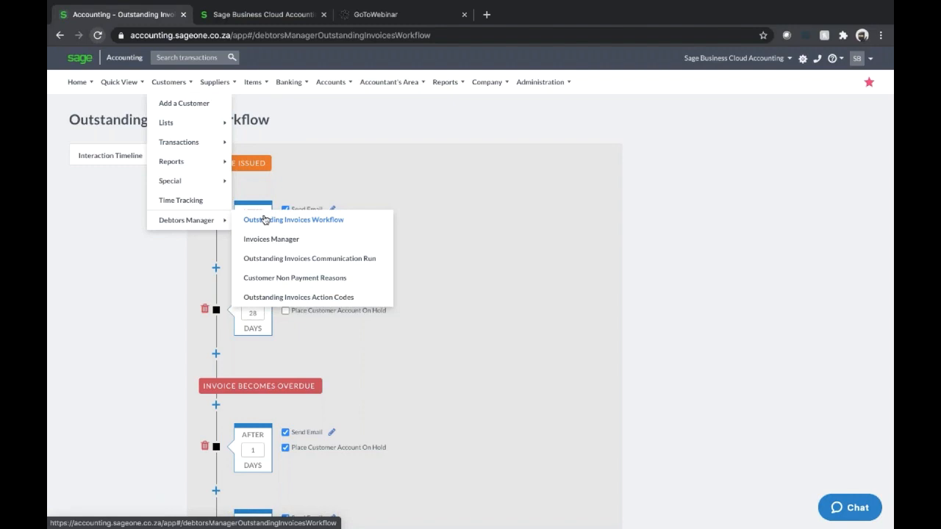
pyautogui.click(309, 277)
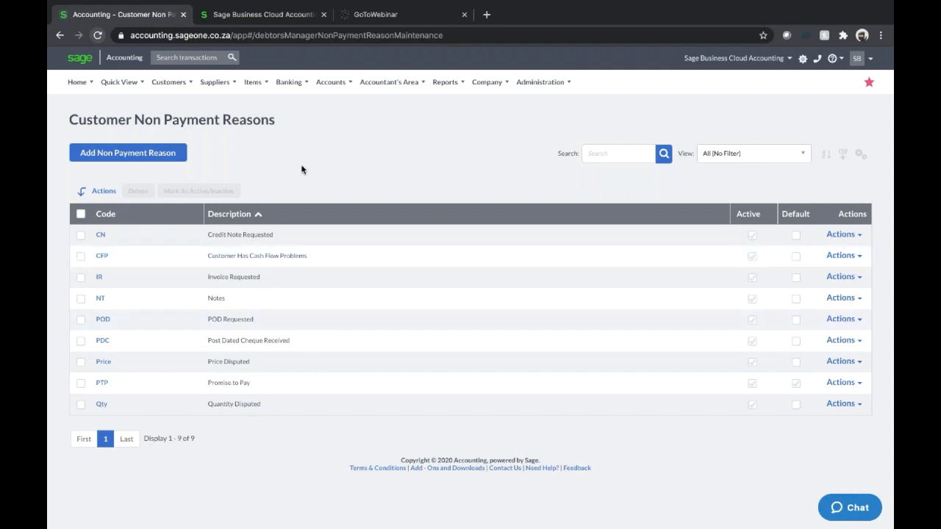
# Open the Customer Tax Invoices list and start a new manual action for the second listed invoice
pyautogui.click(170, 82)
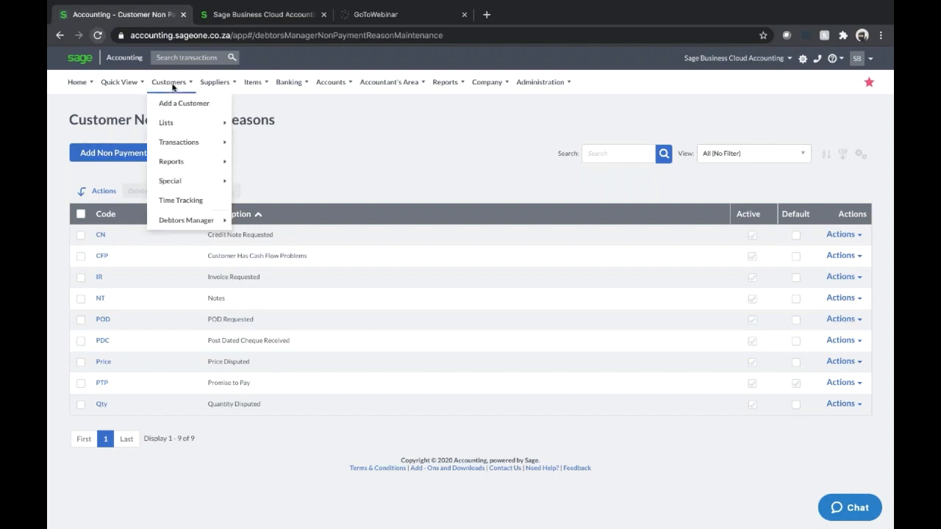
pyautogui.moveTo(182, 141)
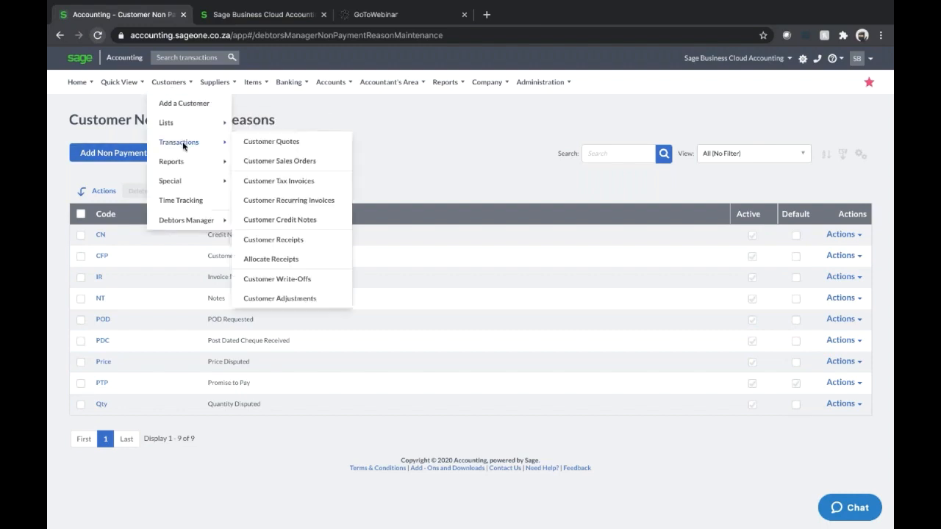
pyautogui.click(296, 178)
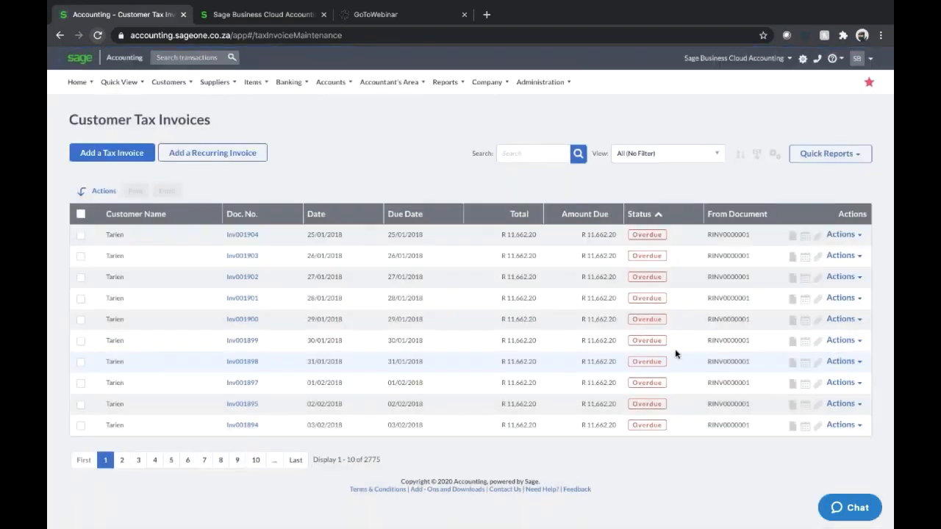
pyautogui.click(804, 260)
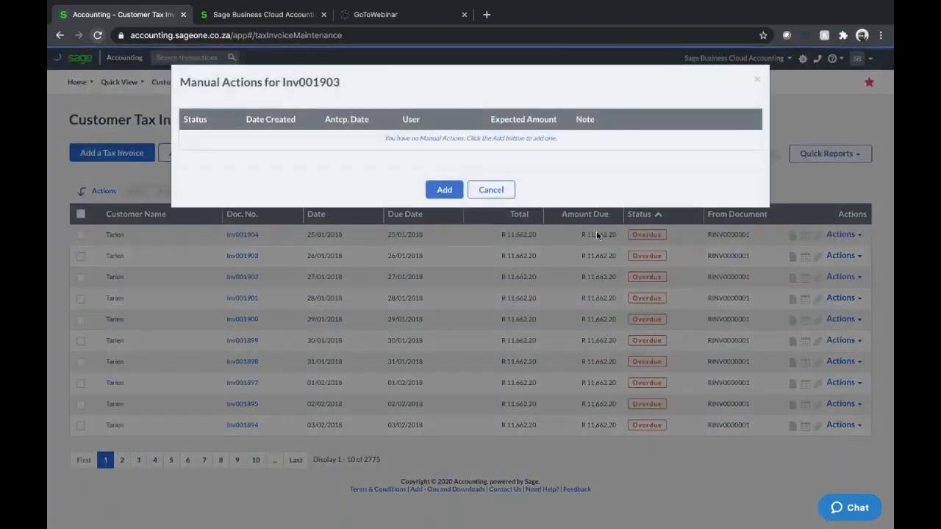
pyautogui.click(444, 190)
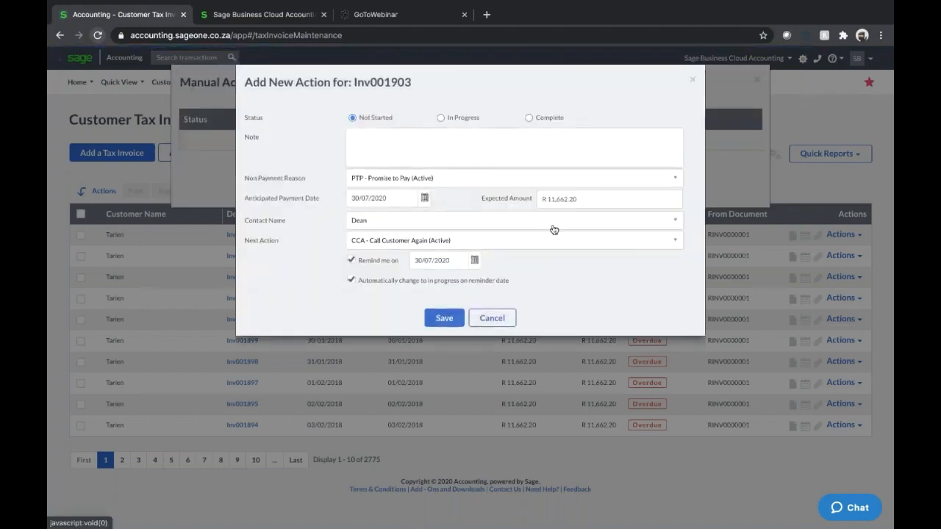
pyautogui.click(375, 153)
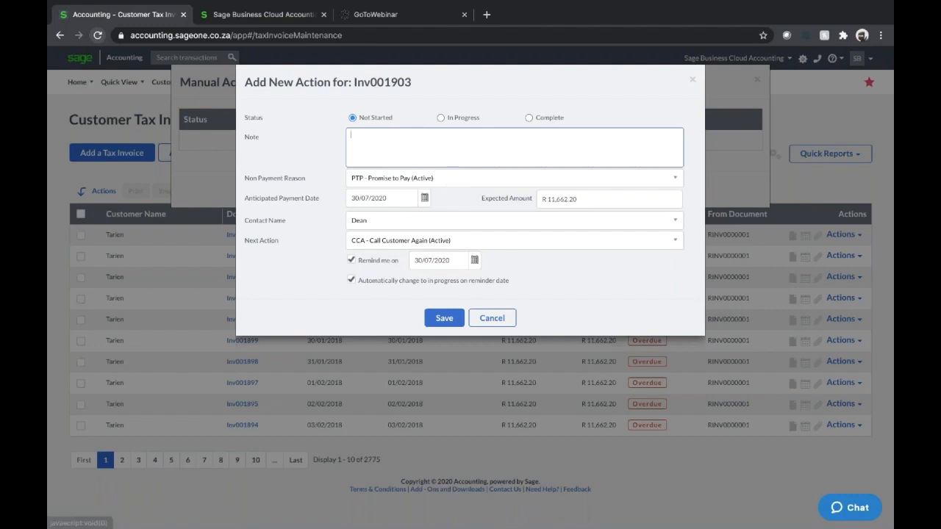
# Set the action's non-payment reason to Price - Price Disputed and its anticipated payment date to 14/08/2020
pyautogui.click(514, 178)
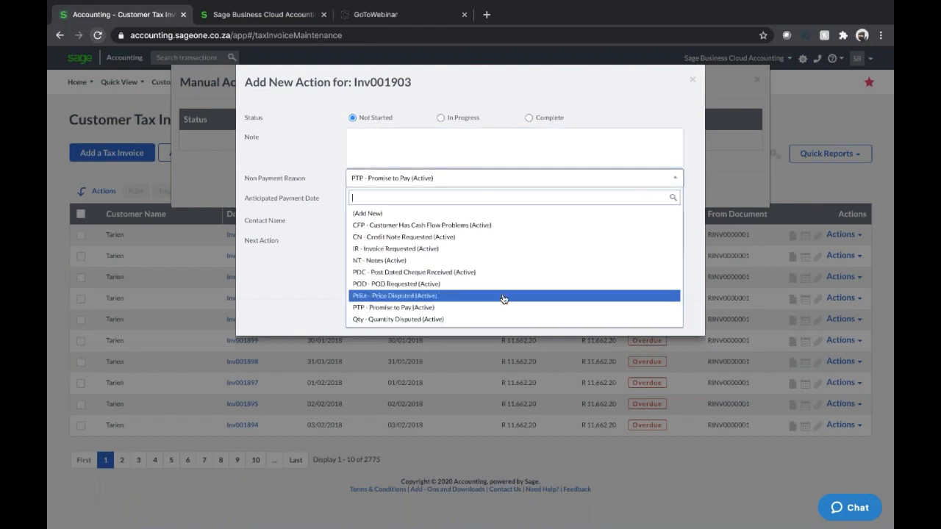
pyautogui.scroll(-1, 504, 298)
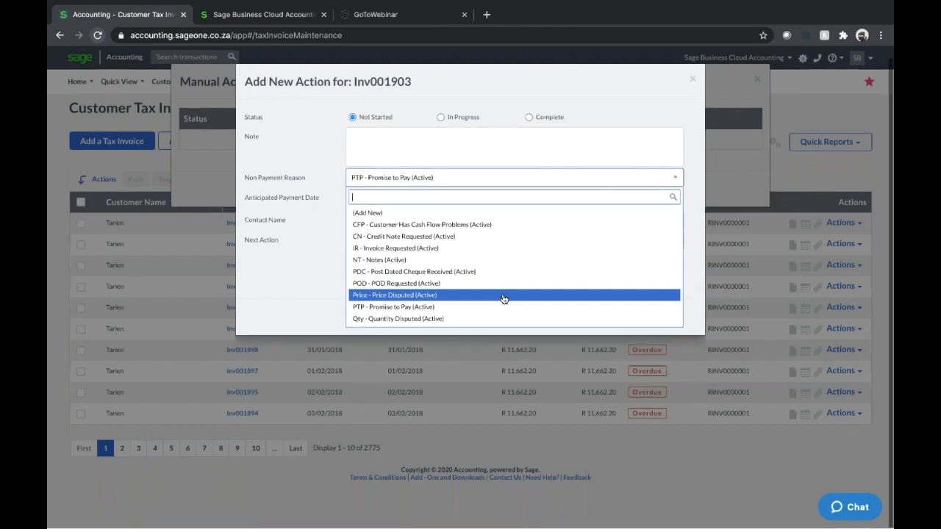
pyautogui.click(404, 295)
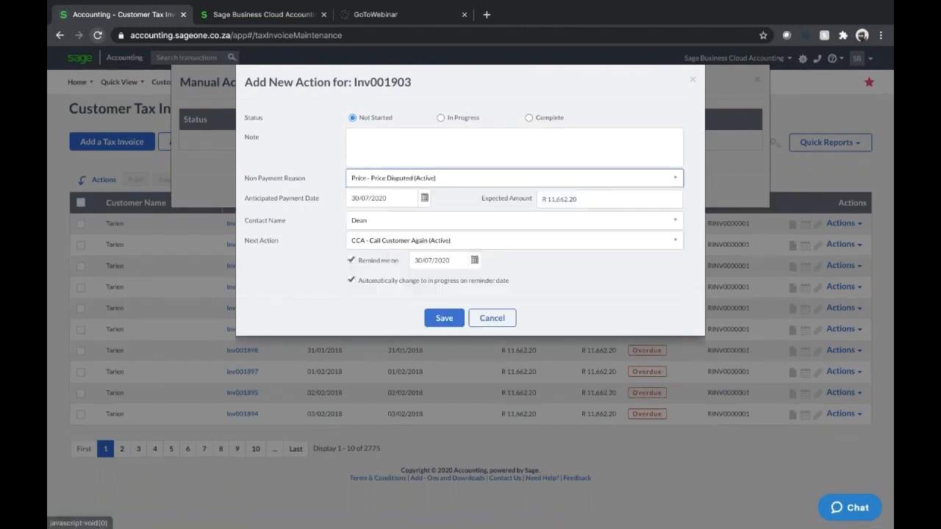
pyautogui.click(424, 197)
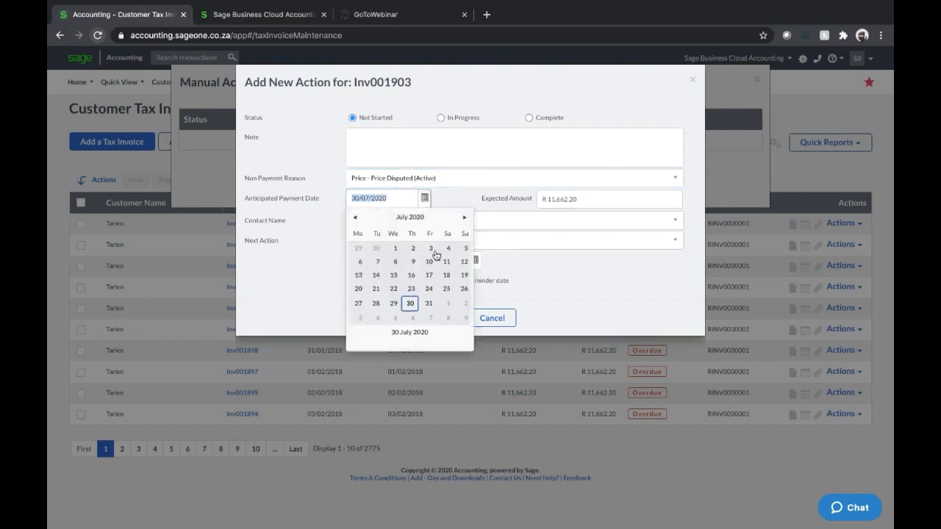
pyautogui.click(463, 217)
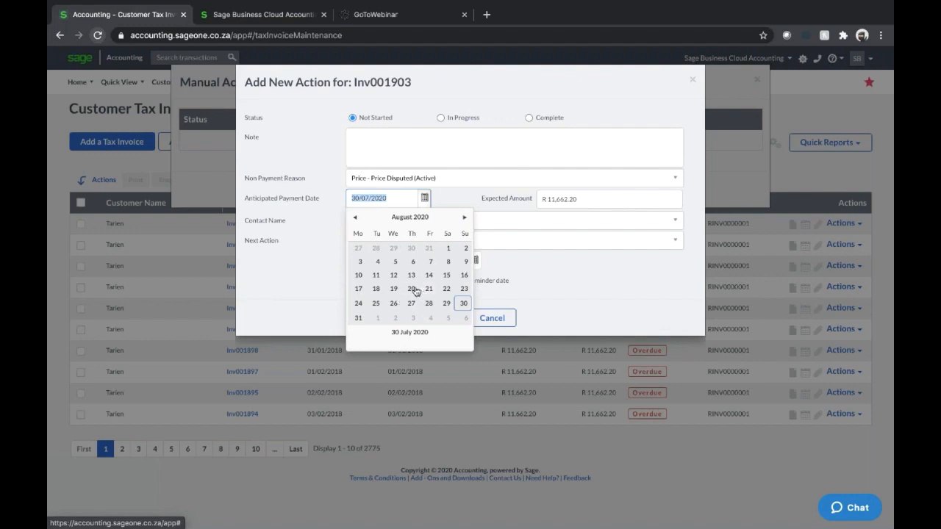
pyautogui.click(429, 276)
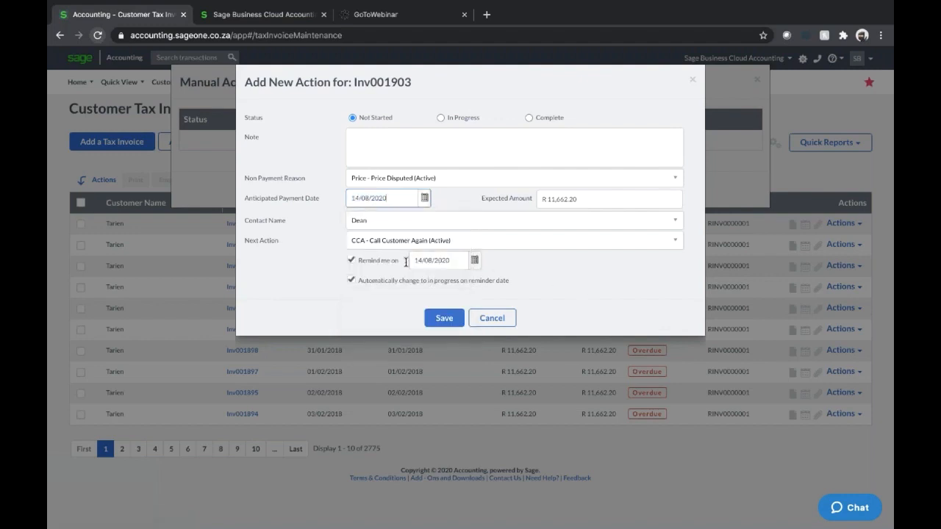
# Review the available Next Action options, then discard the new action and close the invoice's manual actions
pyautogui.click(674, 242)
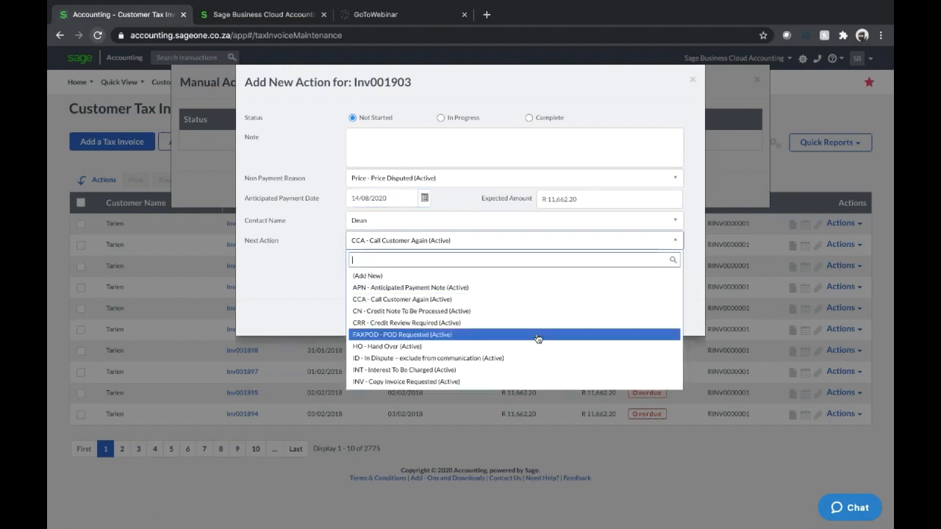
pyautogui.click(320, 300)
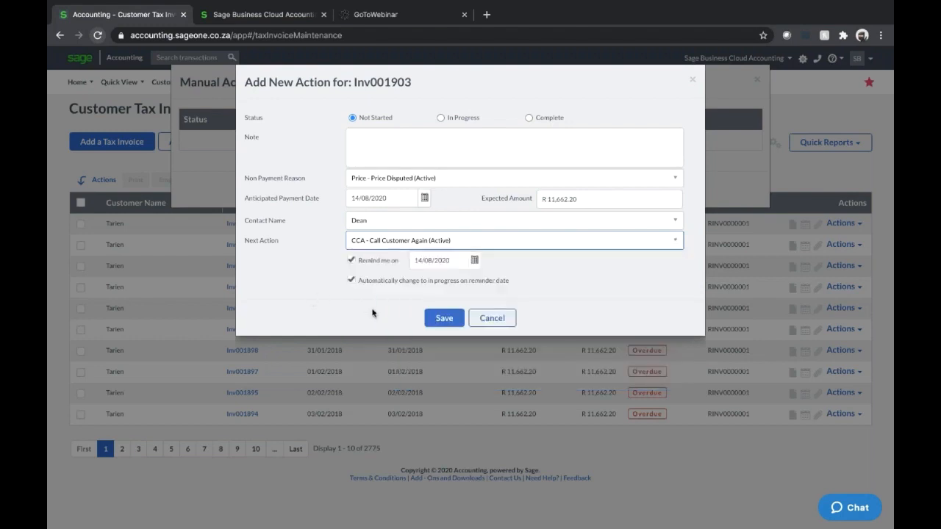
pyautogui.click(506, 319)
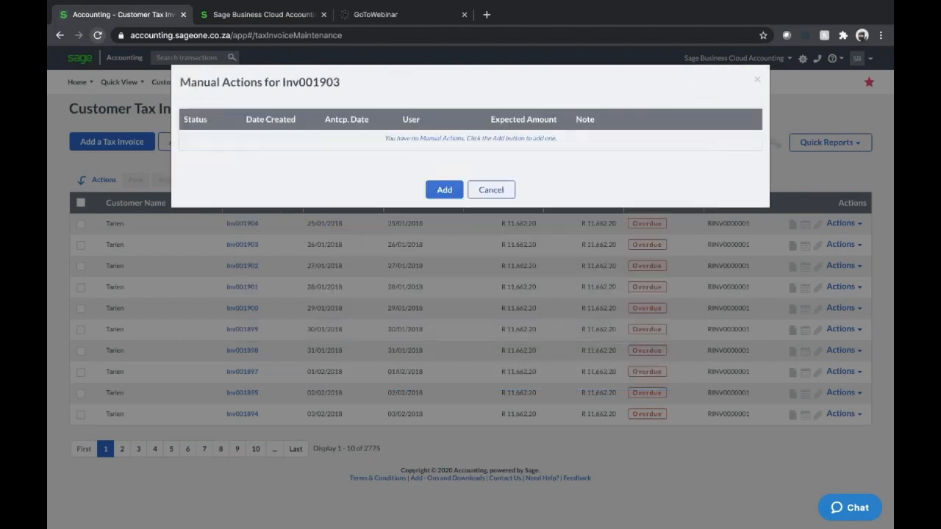
pyautogui.click(499, 189)
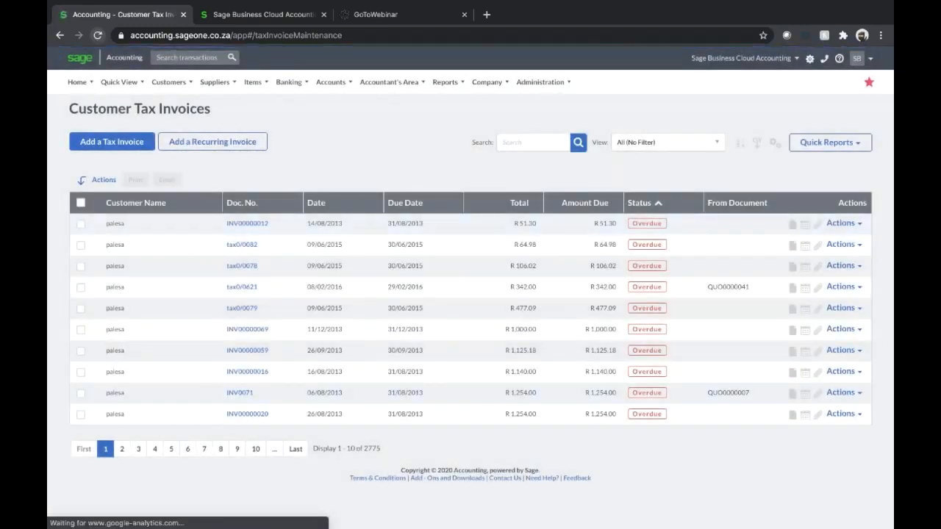
pyautogui.click(168, 81)
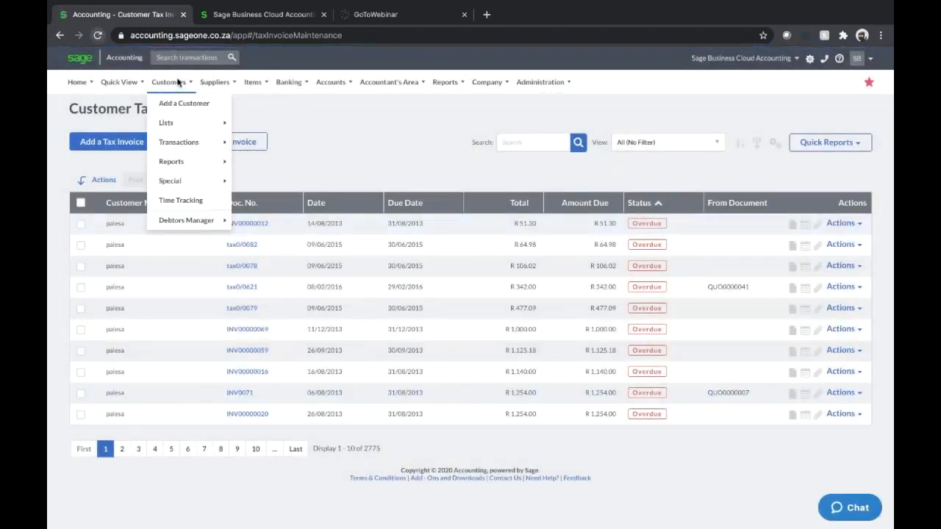
pyautogui.moveTo(187, 224)
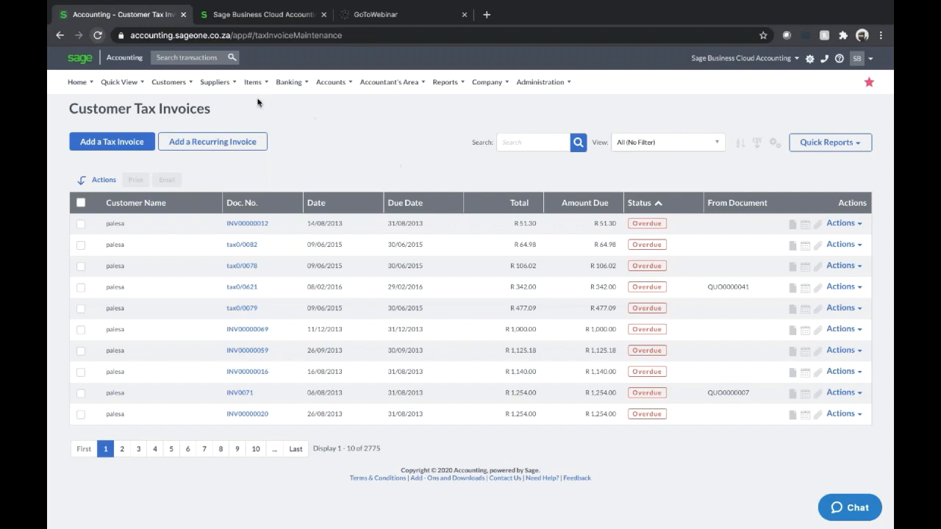
pyautogui.click(216, 83)
pyautogui.moveTo(232, 148)
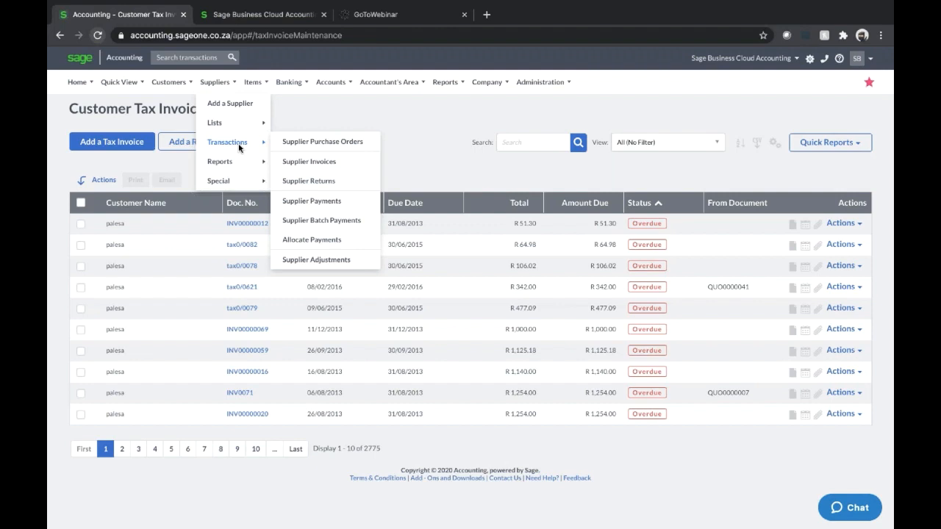
pyautogui.moveTo(230, 167)
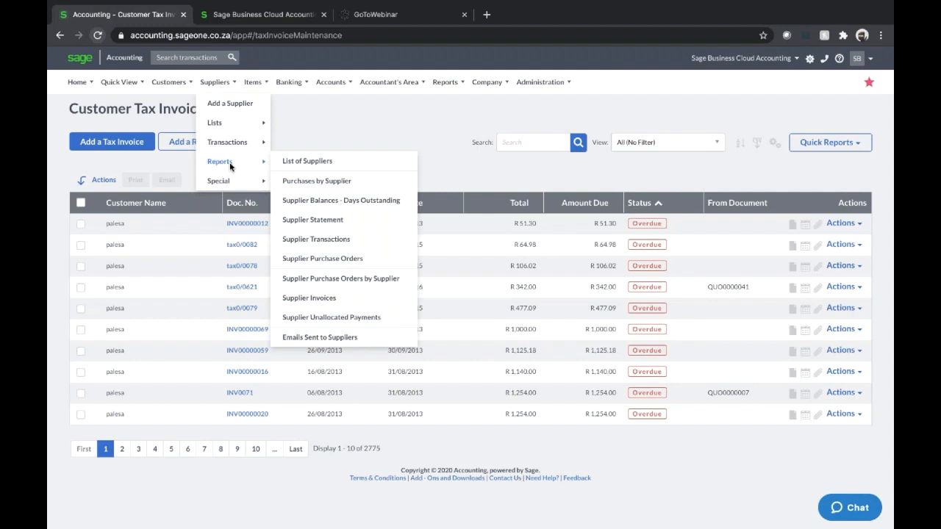
# Start a new item and compare its fields and item accounts for the Physical and Service types, ending on Service
pyautogui.moveTo(249, 82)
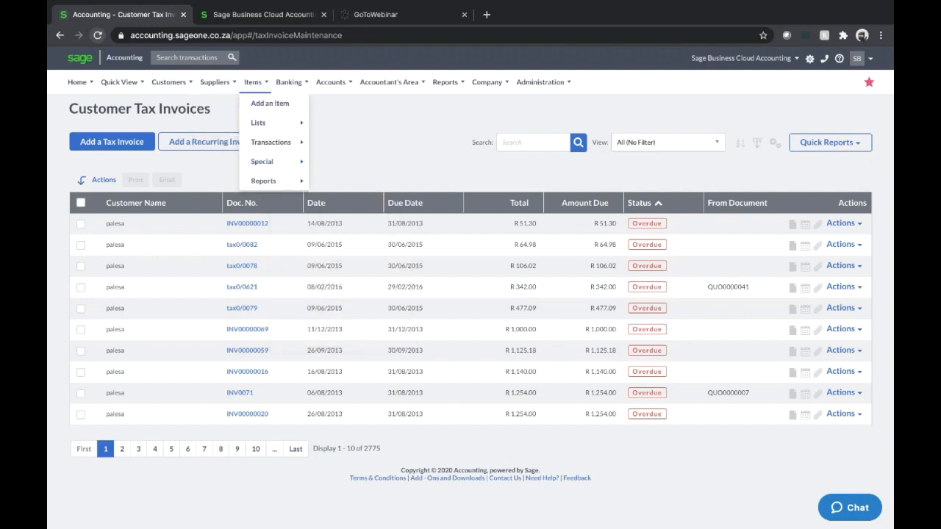
pyautogui.click(266, 110)
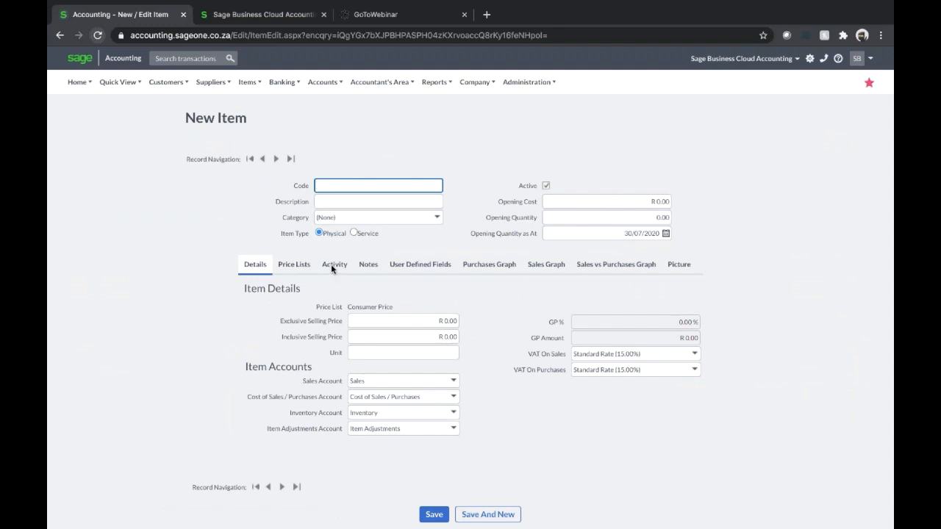
pyautogui.click(334, 233)
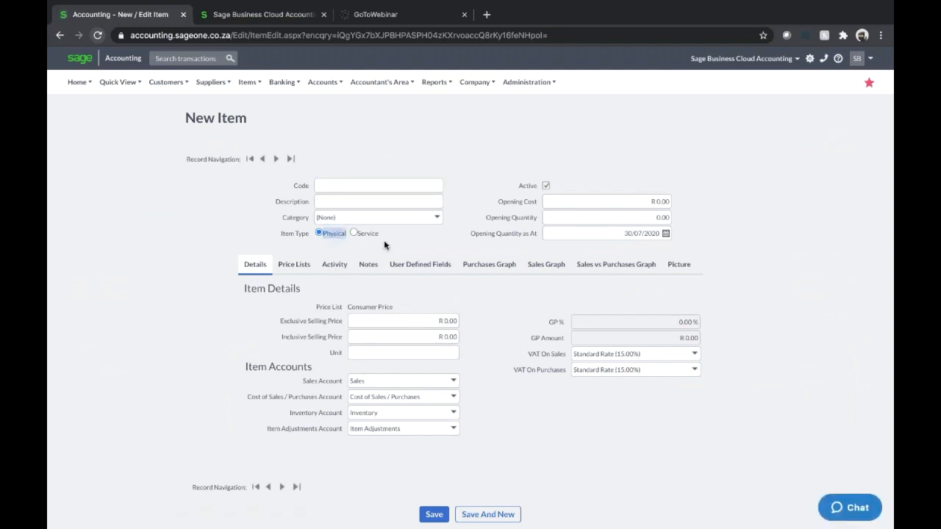
pyautogui.click(359, 234)
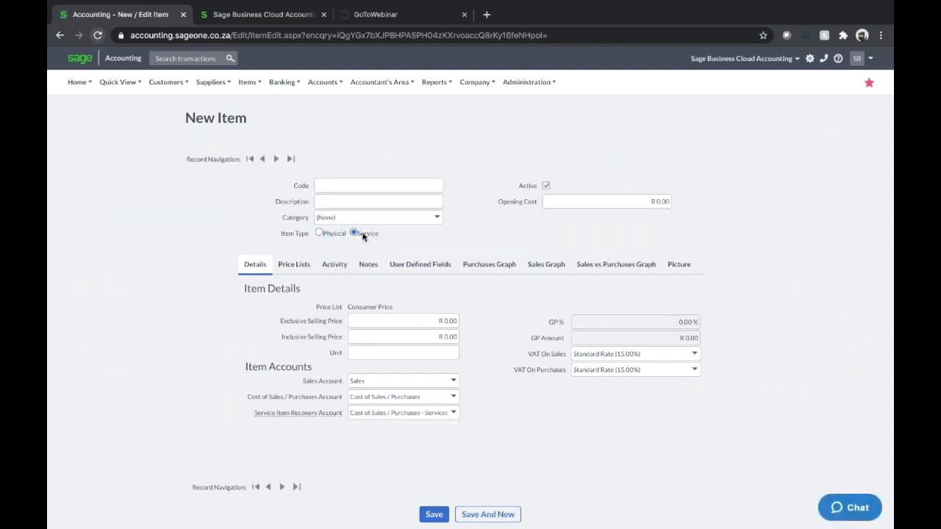
pyautogui.click(319, 233)
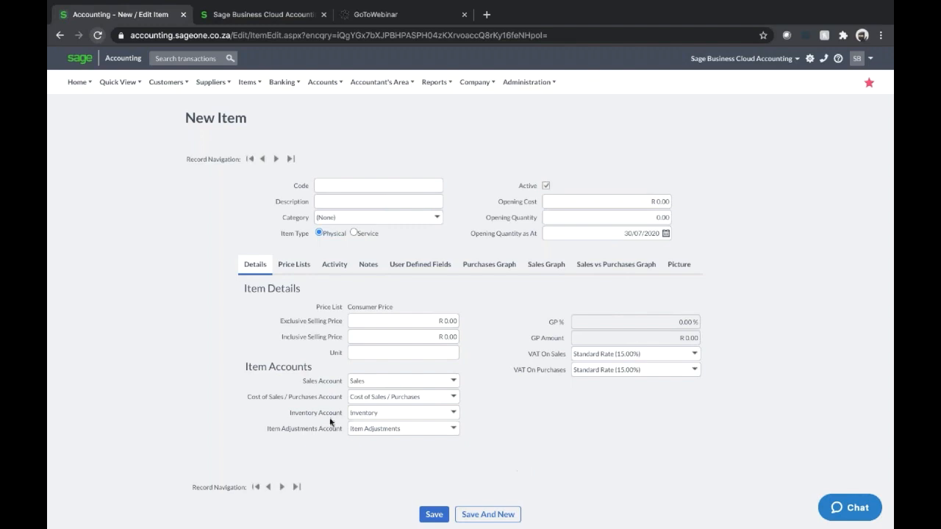
pyautogui.moveTo(301, 415); pyautogui.dragTo(334, 414)
pyautogui.click(466, 415)
pyautogui.click(354, 232)
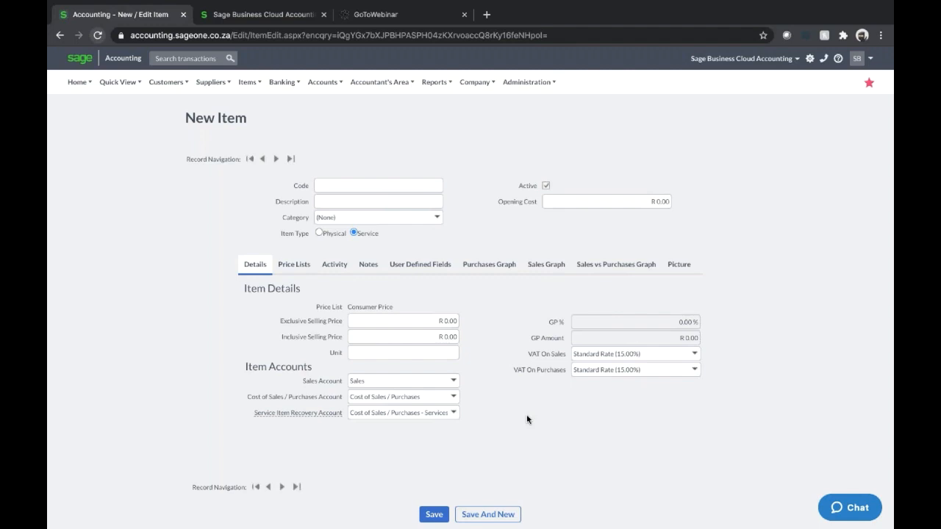
# Examine the new item's price lists, notes and user defined fields
pyautogui.click(291, 264)
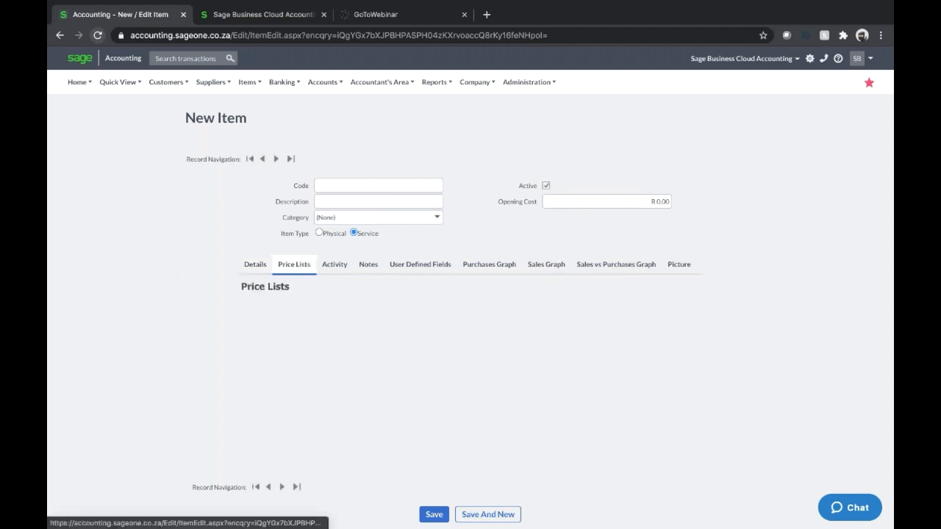
pyautogui.click(368, 265)
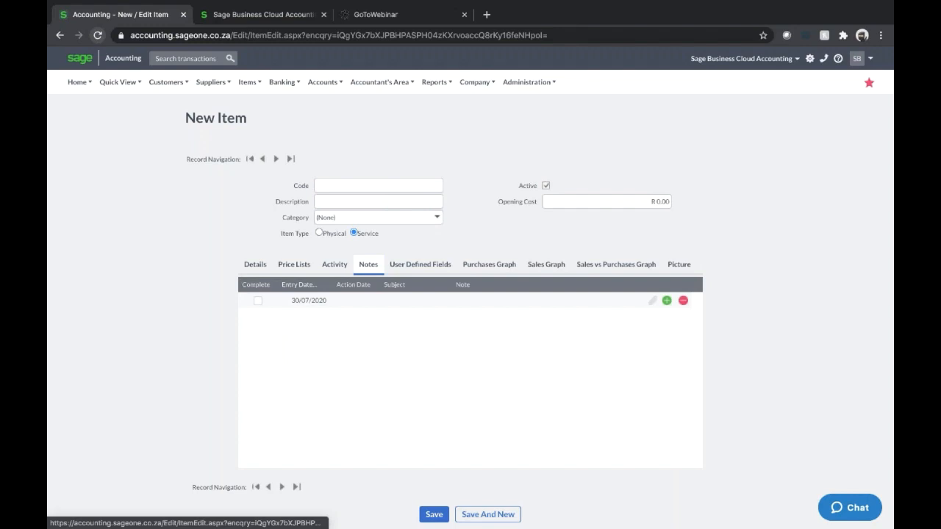
pyautogui.click(420, 264)
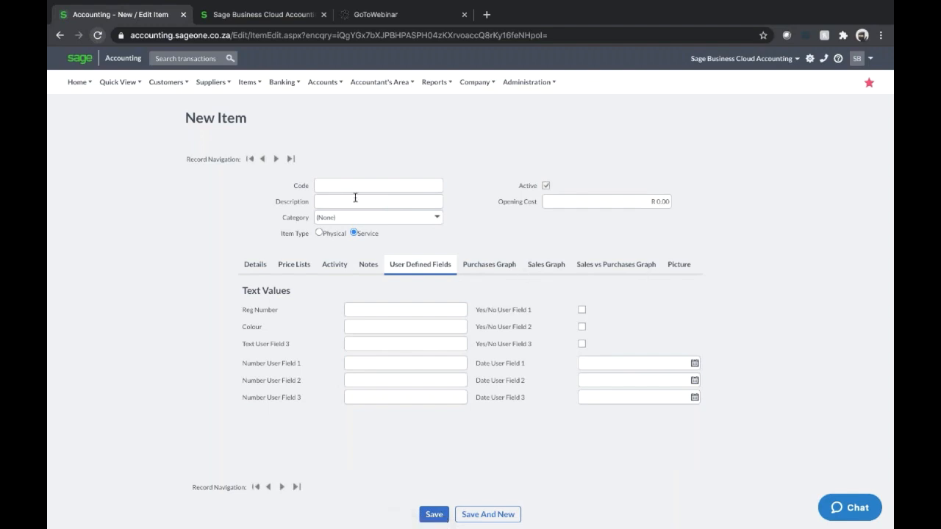
# Leave the unsaved item and open the Item Adjustments wizard for quantities and average cost
pyautogui.click(249, 81)
pyautogui.moveTo(257, 138)
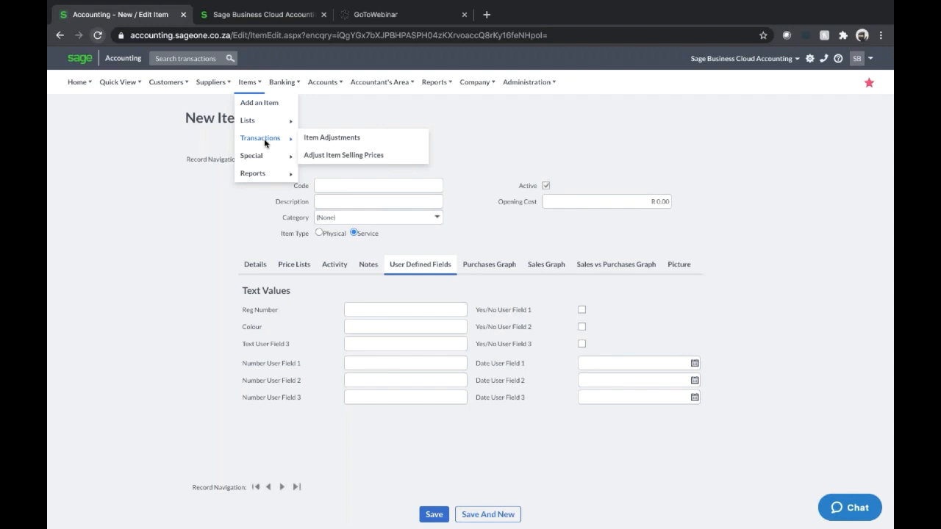
pyautogui.click(323, 138)
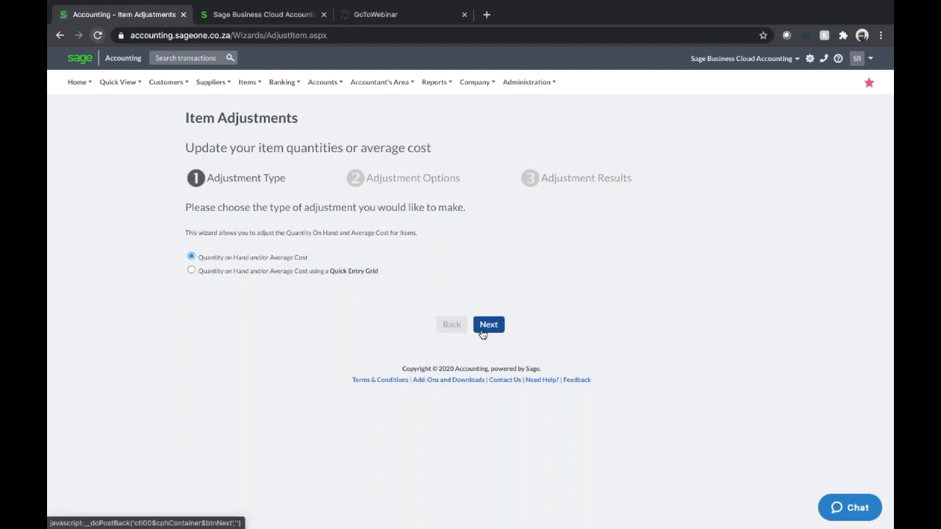
# Leave the adjustment wizard and open the List of Item Bundles
pyautogui.moveTo(249, 82)
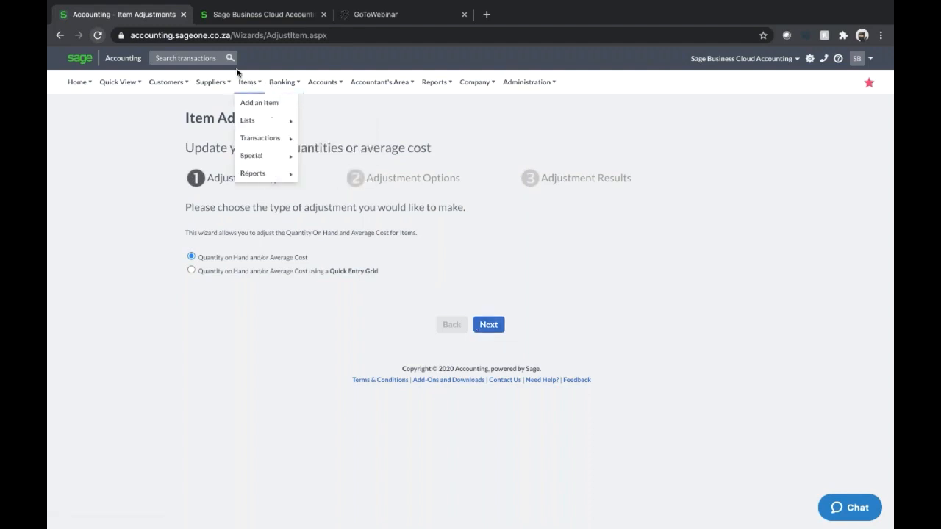
pyautogui.moveTo(258, 139)
pyautogui.moveTo(248, 116)
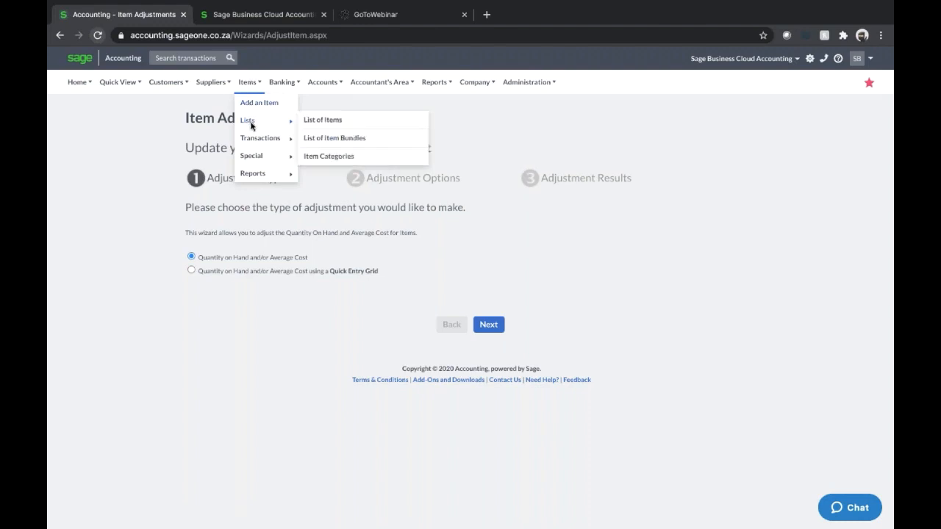
pyautogui.click(359, 143)
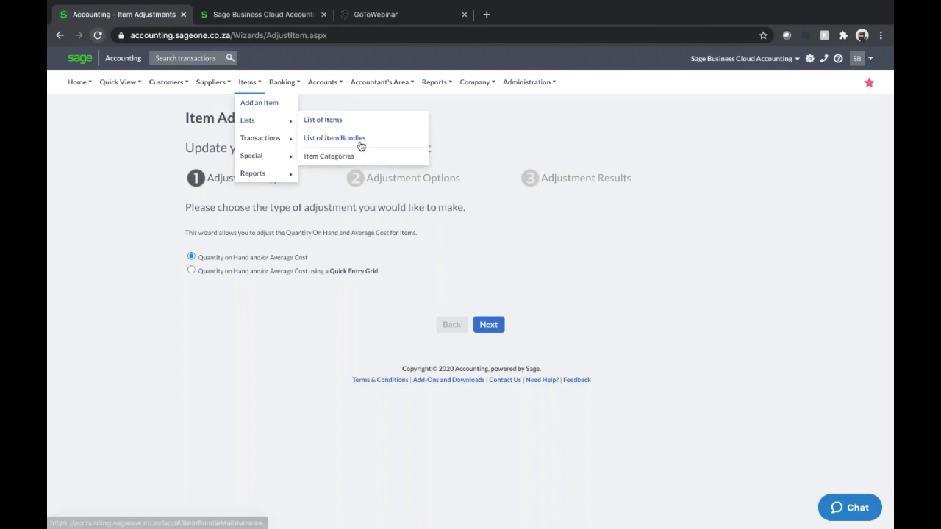
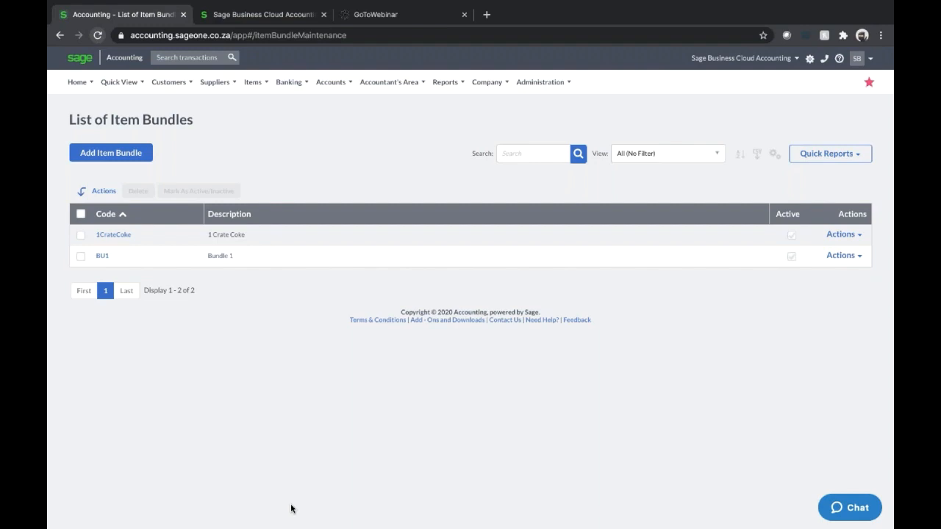
# Look over the available item functions, and open the Banking transactions page
pyautogui.moveTo(252, 88)
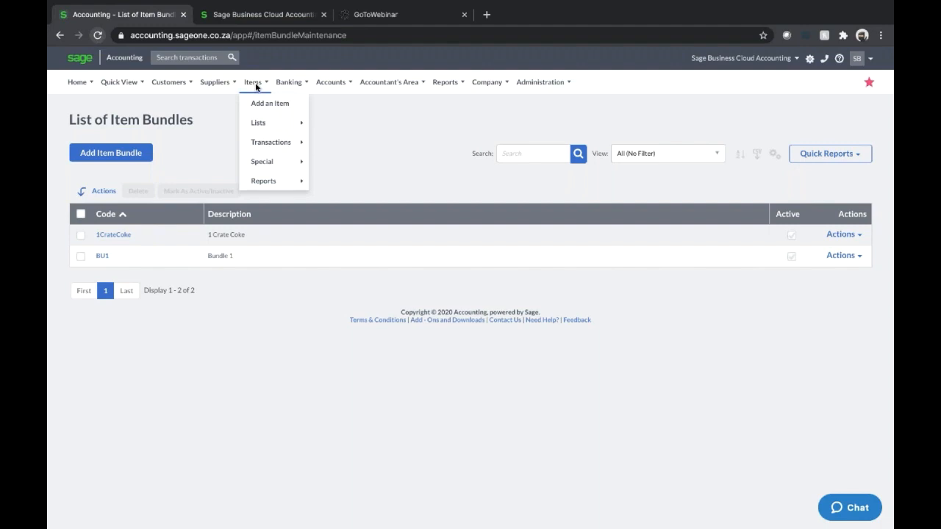
pyautogui.moveTo(264, 184)
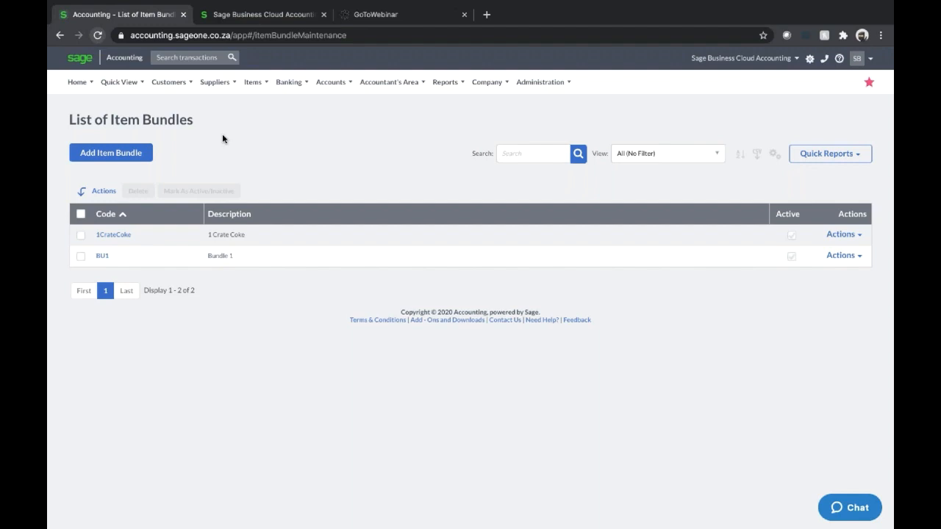
pyautogui.click(297, 88)
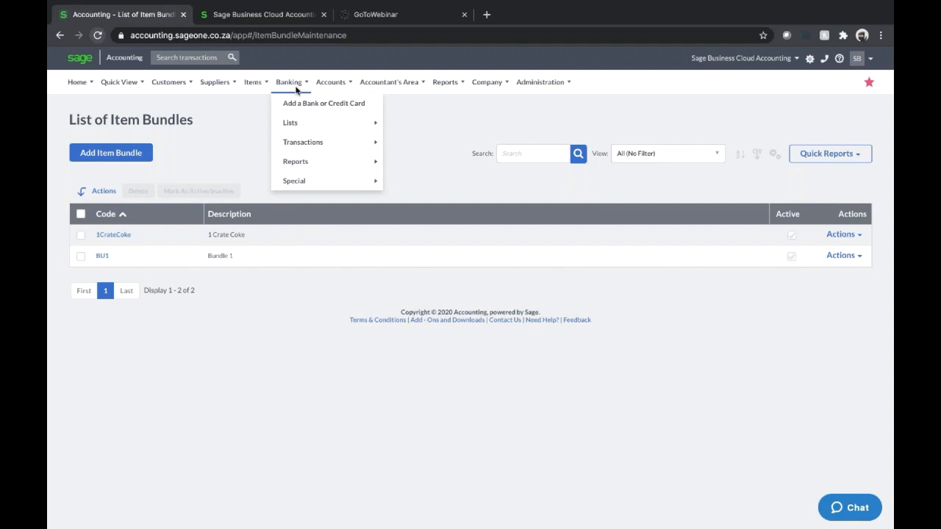
pyautogui.moveTo(313, 143)
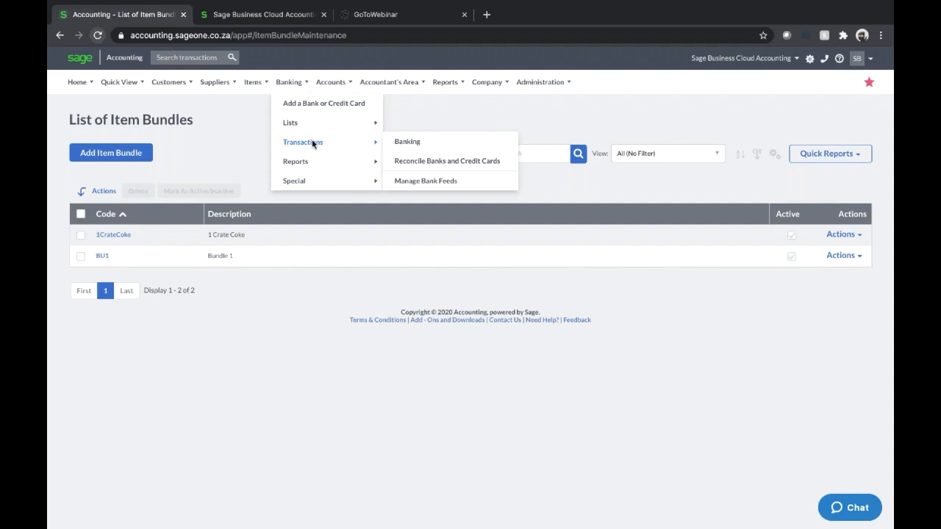
pyautogui.click(409, 142)
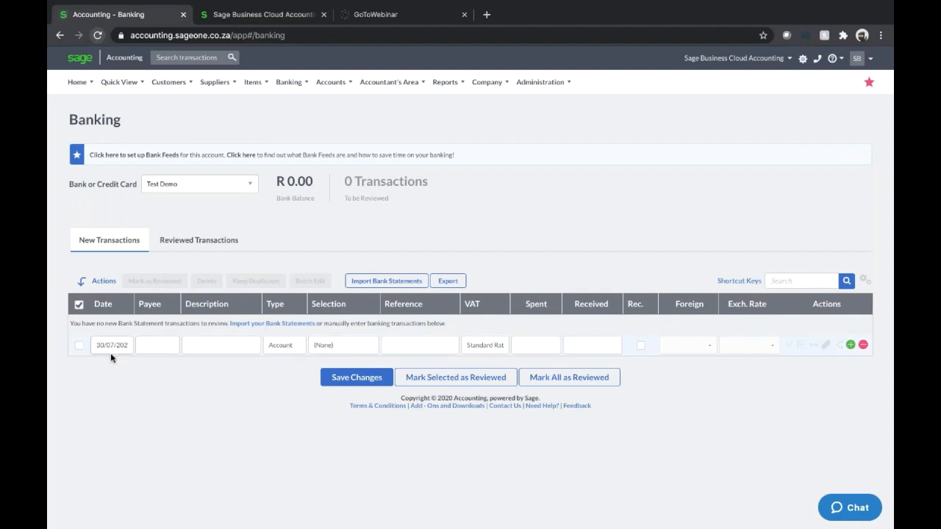
# Start a bank transaction for the Test Demo bank dated 29/07/2020 with the type Account
pyautogui.click(122, 351)
pyautogui.click(126, 345)
pyautogui.click(151, 449)
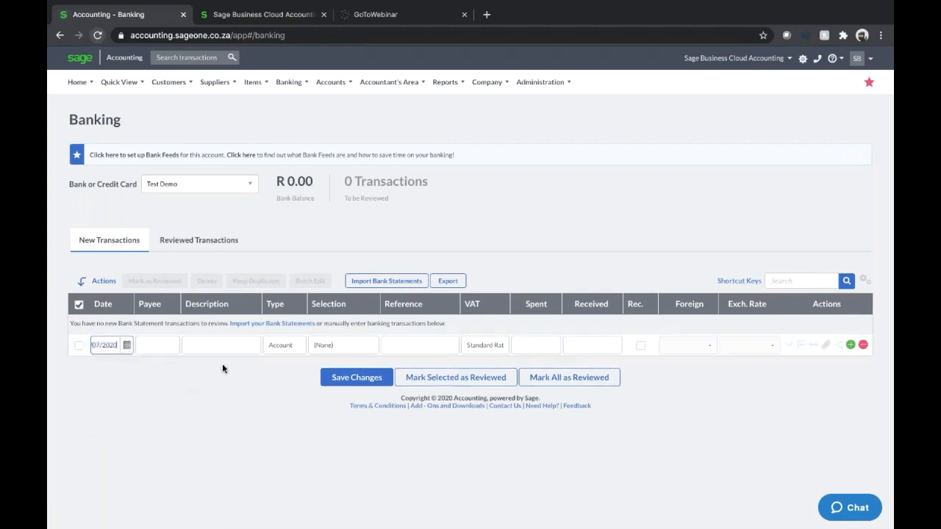
pyautogui.click(244, 347)
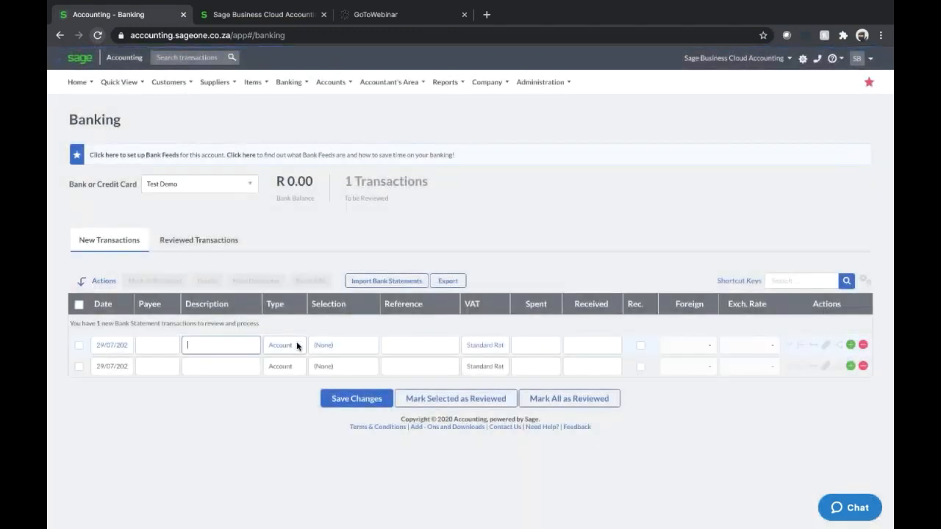
pyautogui.click(273, 348)
pyautogui.click(297, 346)
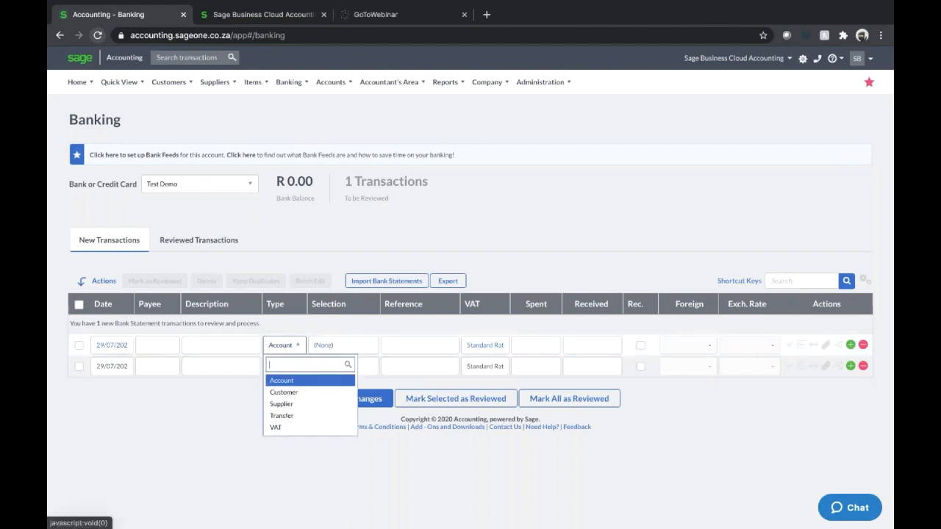
pyautogui.click(299, 385)
# Allocate the new bank transaction to the Telephone & Internet expense account
pyautogui.click(343, 345)
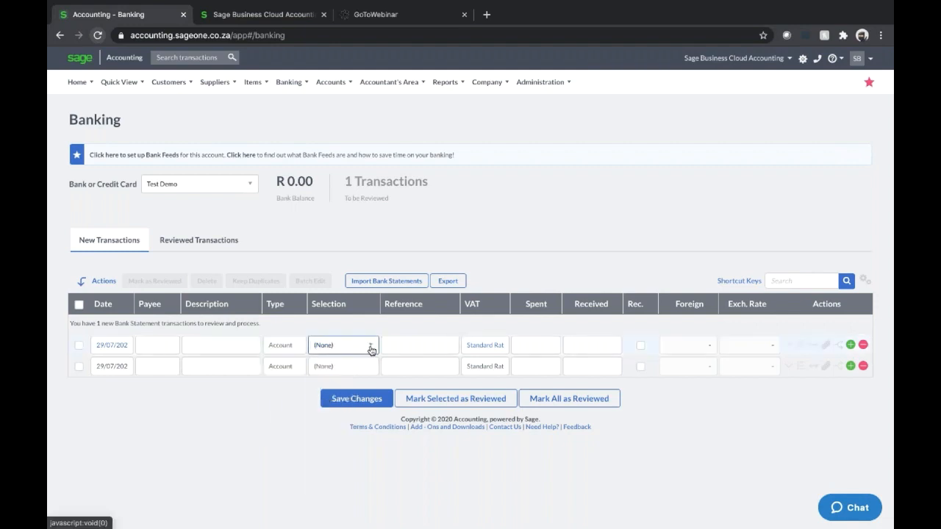
pyautogui.click(370, 344)
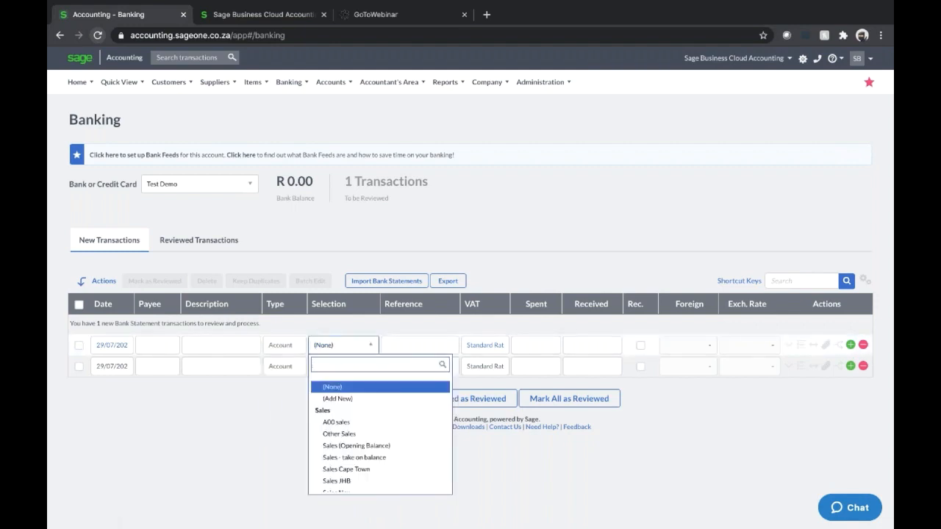
pyautogui.write('mu')
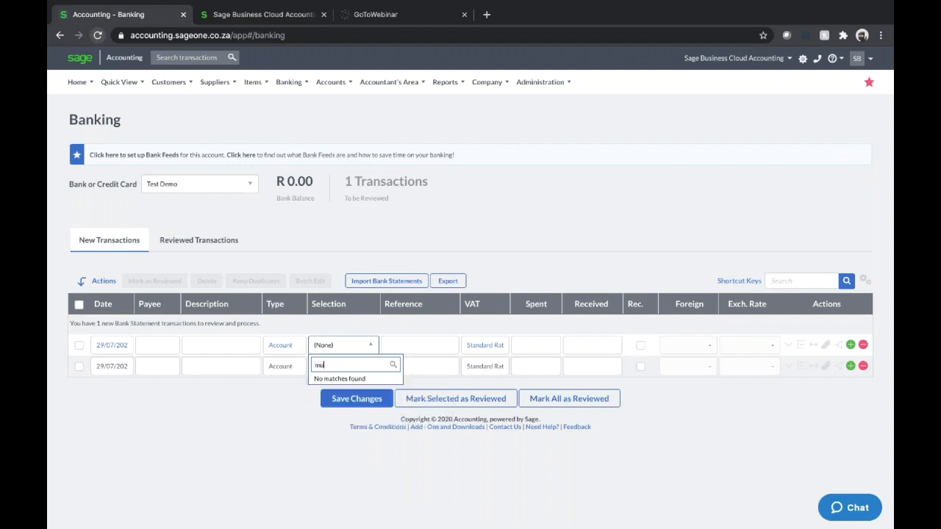
pyautogui.press('BackSpace')
pyautogui.press('BackSpace')
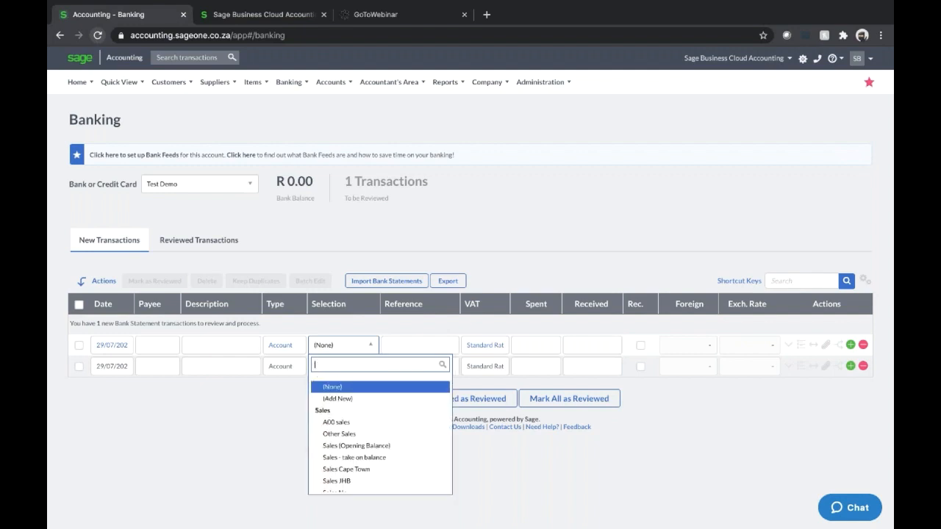
pyautogui.write('te')
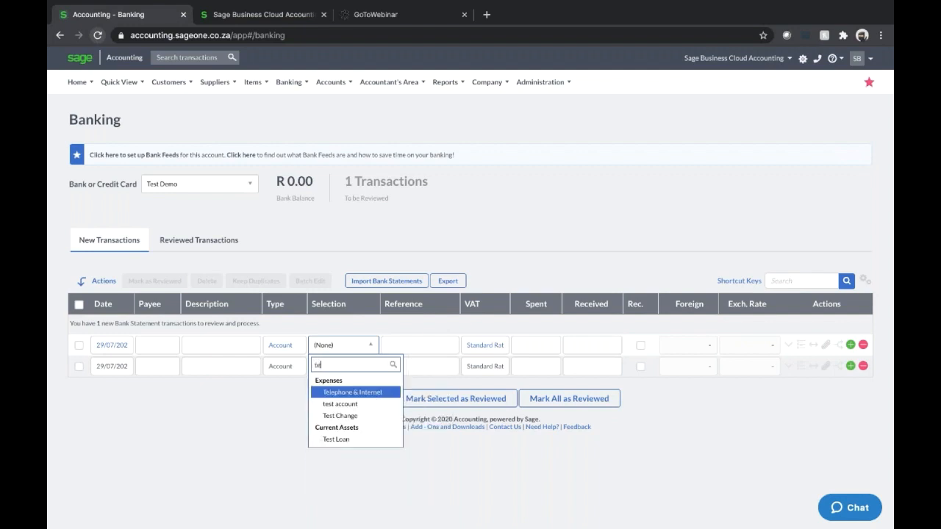
pyautogui.click(378, 388)
# Give the transaction the reference MetroFibre and a spent amount of 500, and save the changes
pyautogui.click(433, 346)
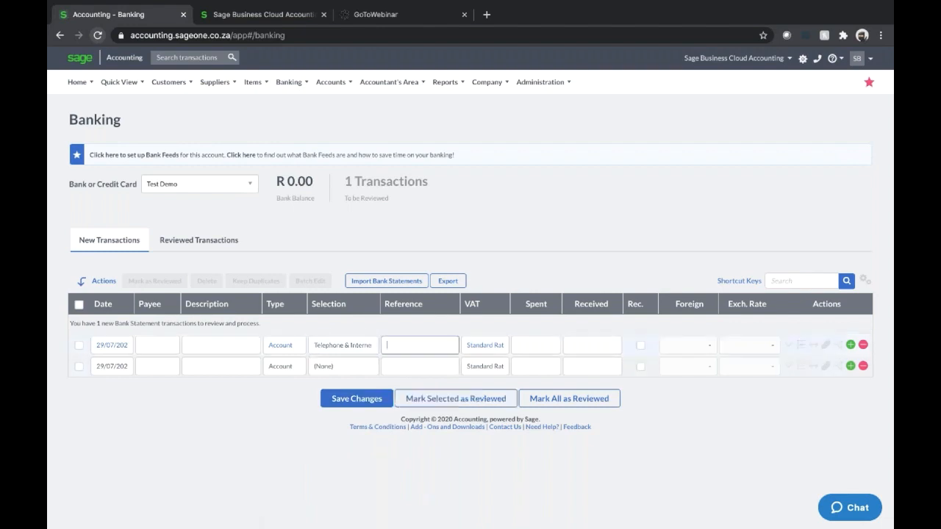
pyautogui.write('Metrofibre')
pyautogui.click(490, 349)
pyautogui.click(538, 348)
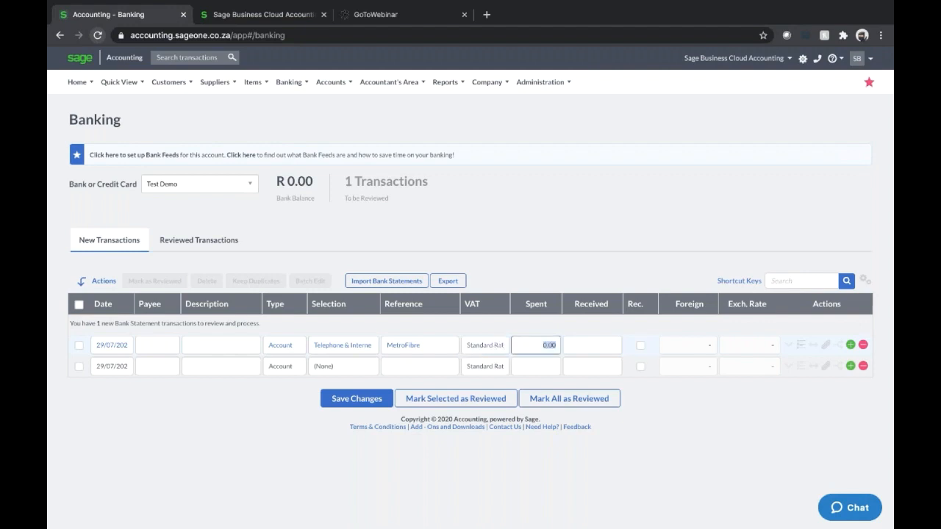
pyautogui.write('500')
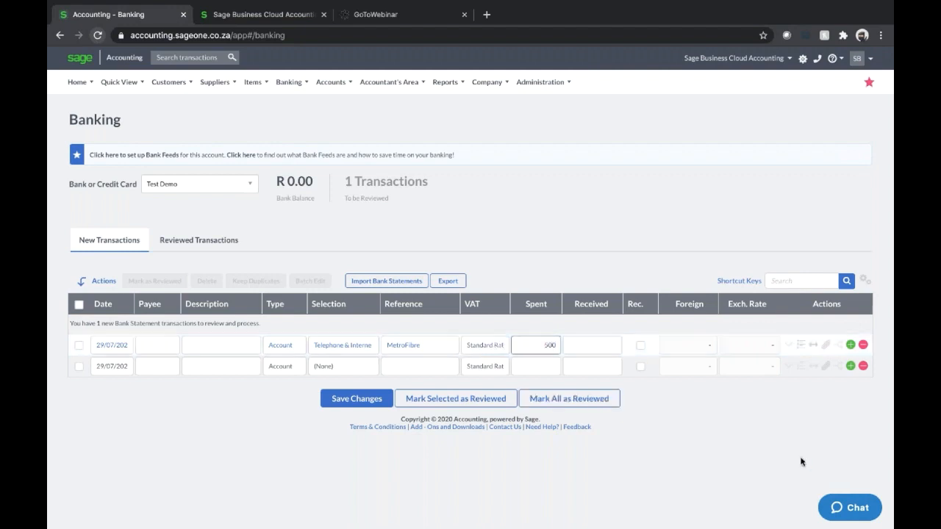
pyautogui.click(759, 429)
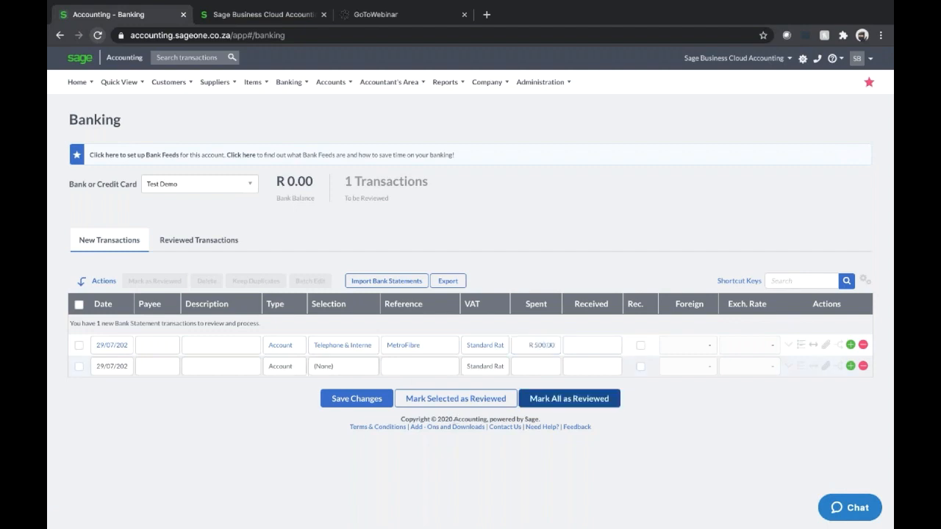
pyautogui.click(360, 400)
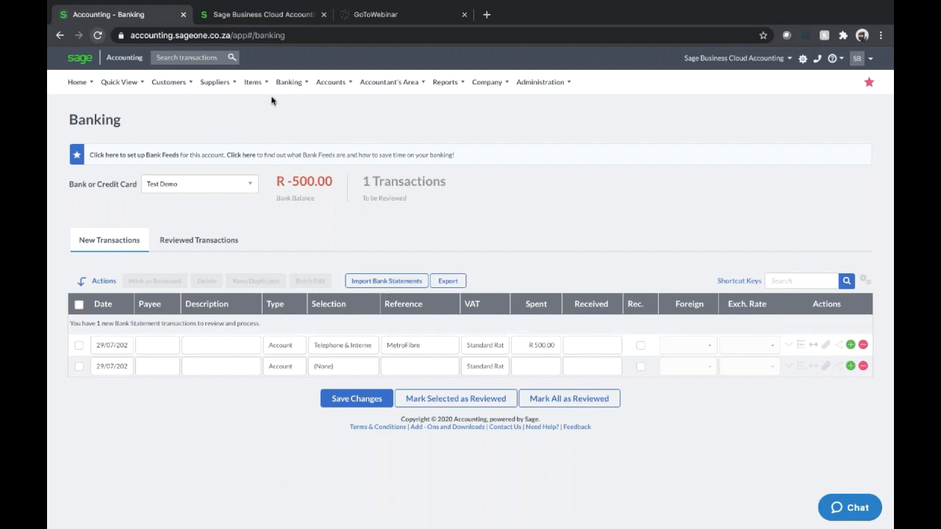
# Set the bank statement import file type to CSV and read the help on preparing a CSV file
pyautogui.click(390, 282)
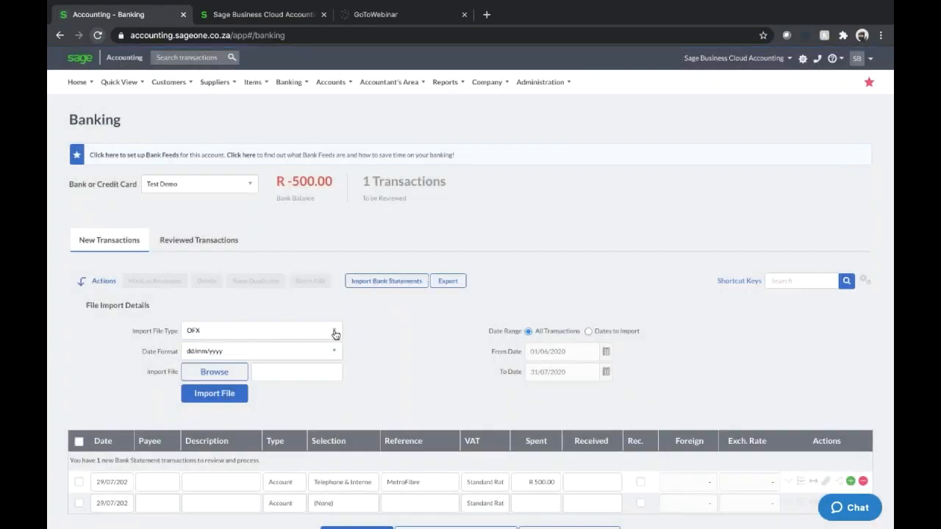
pyautogui.click(335, 331)
pyautogui.click(273, 378)
pyautogui.click(391, 333)
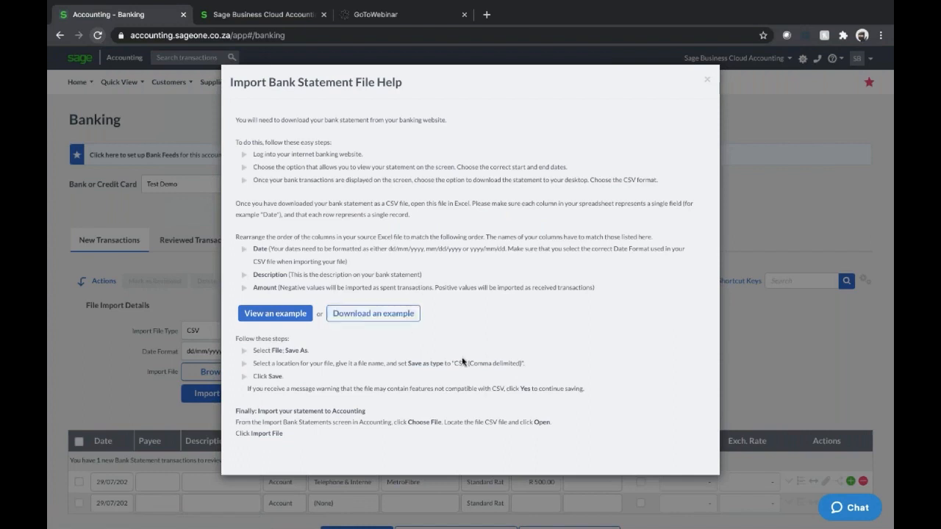
pyautogui.click(707, 79)
# Import the file Bank Statement AUGUST 2019 from the Desktop and dismiss the import summary
pyautogui.click(224, 372)
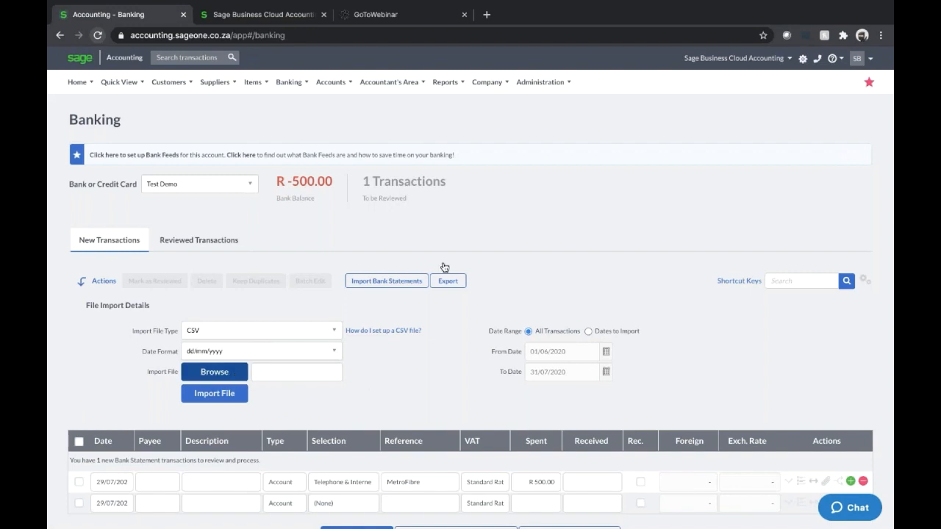
pyautogui.click(413, 45)
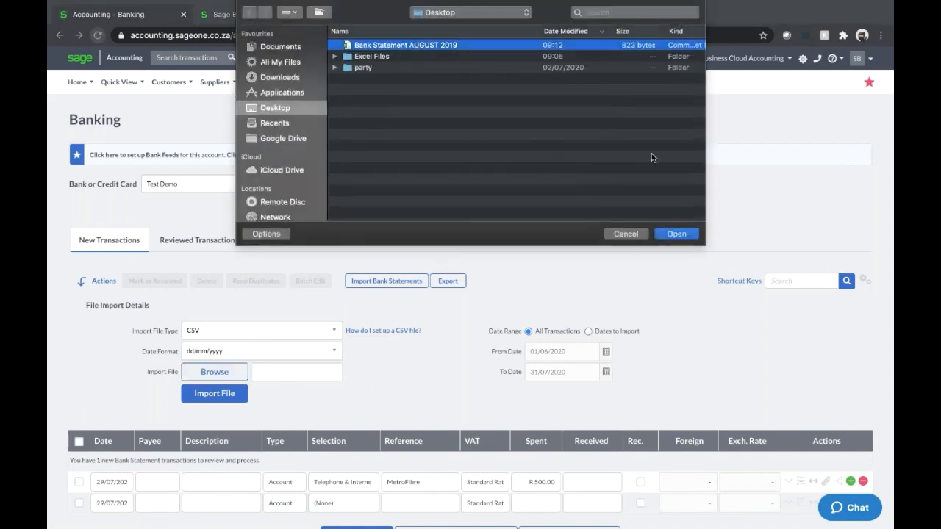
pyautogui.click(677, 233)
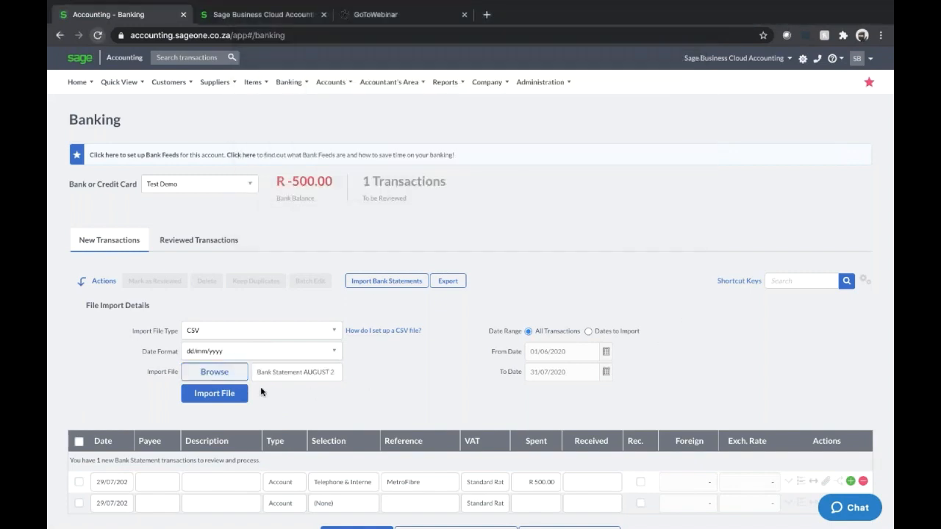
pyautogui.click(239, 396)
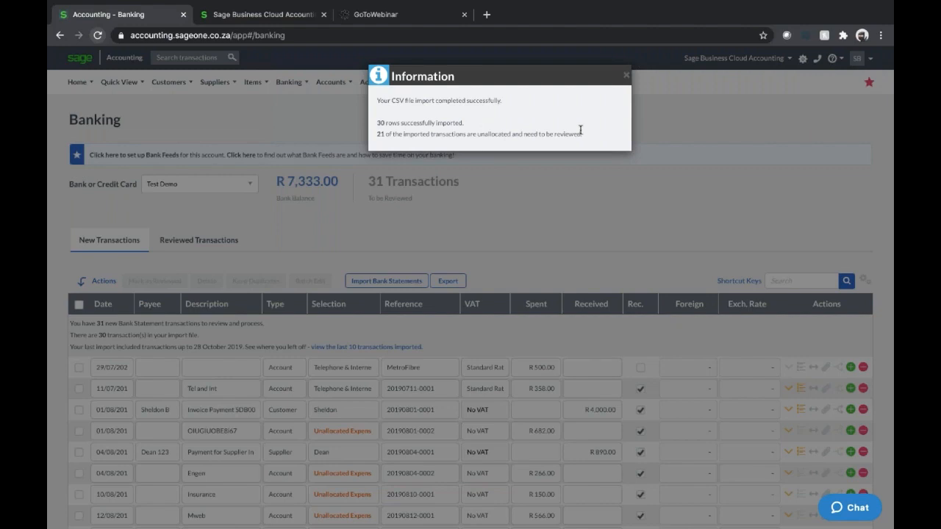
pyautogui.click(625, 78)
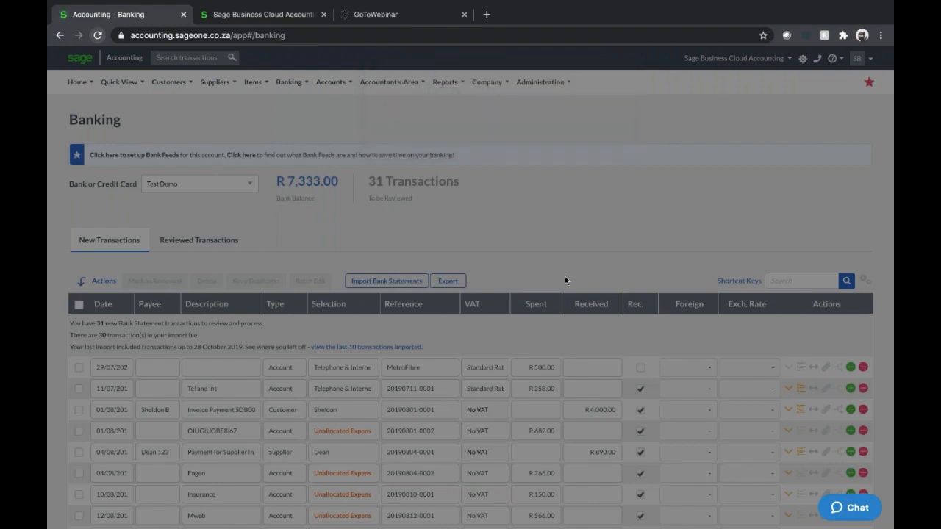
# Review the imported transactions and allocate the Cell-C payment to Telephone & Internet
pyautogui.scroll(-5, 591, 254)
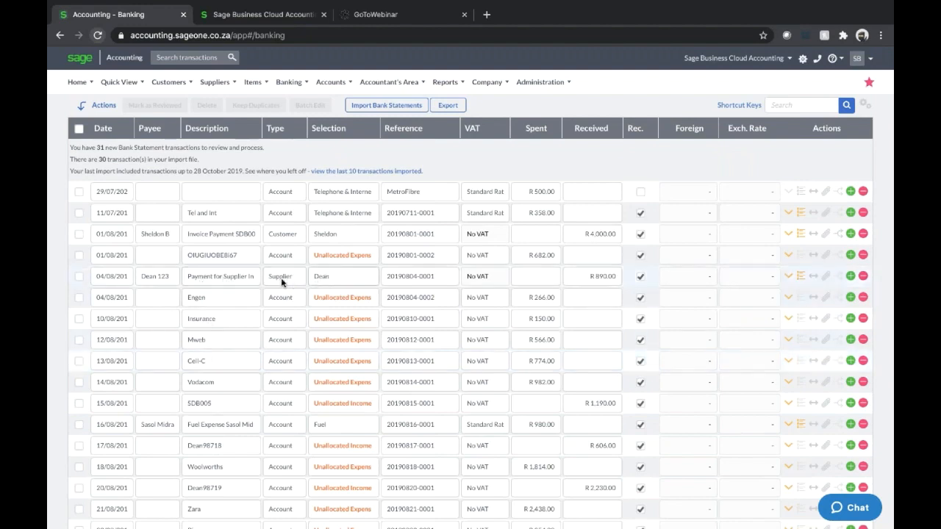
pyautogui.scroll(-3, 271, 434)
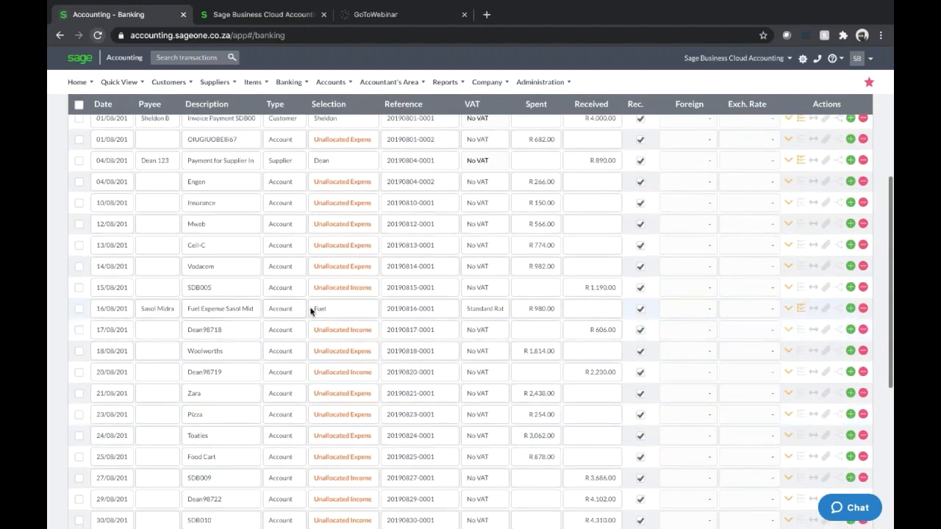
pyautogui.scroll(-5, 265, 312)
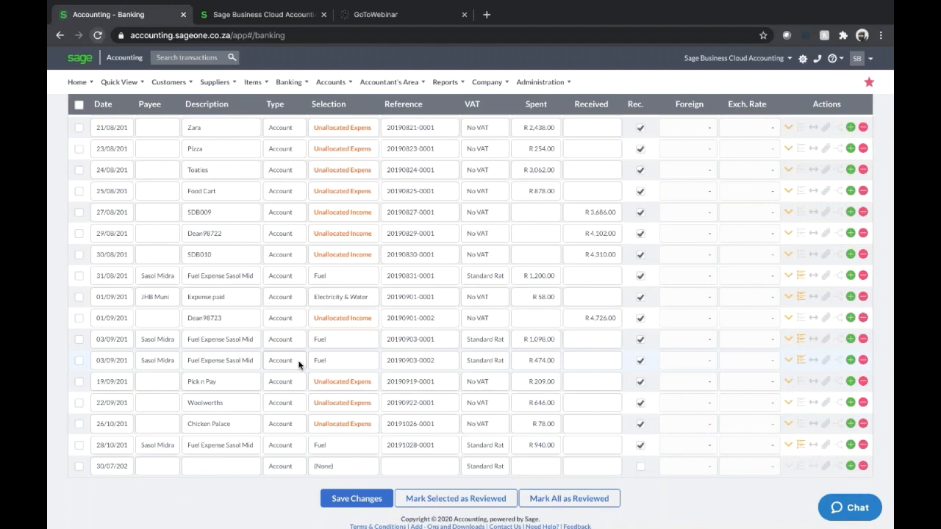
pyautogui.scroll(3, 298, 365)
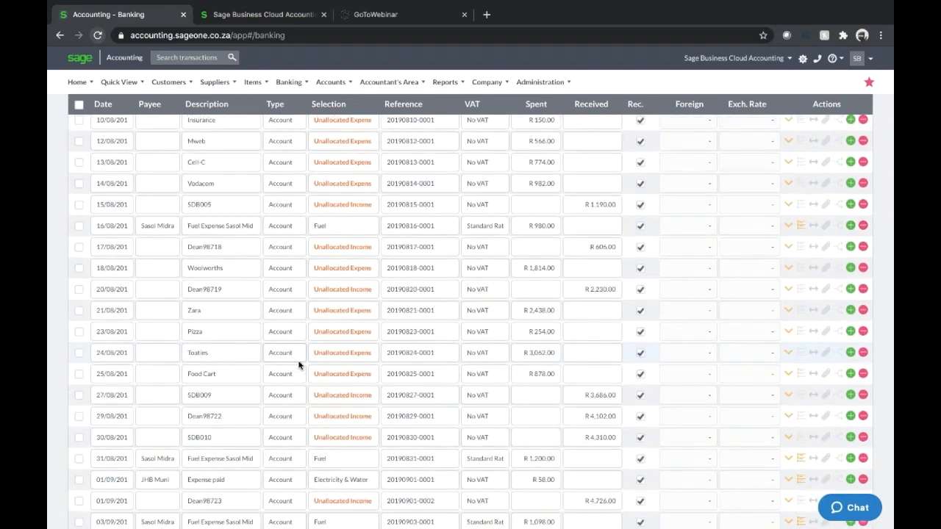
pyautogui.scroll(2, 246, 292)
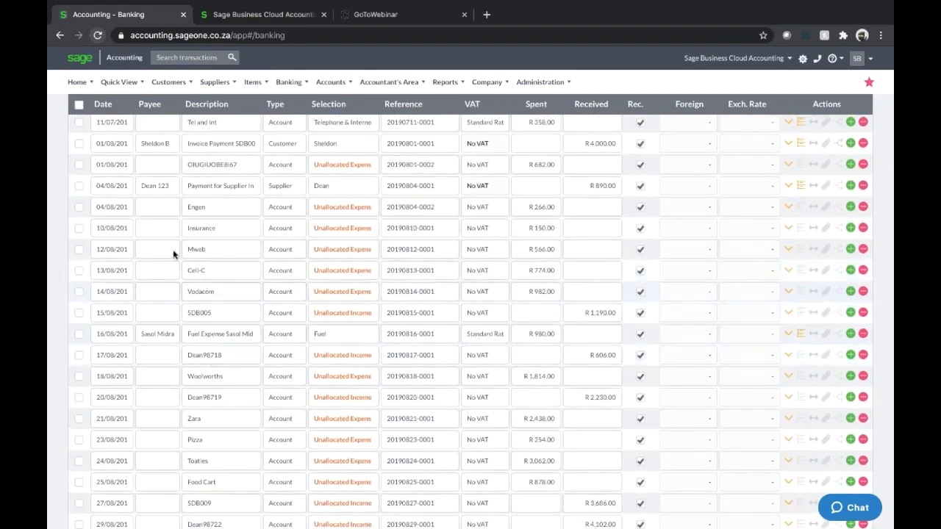
pyautogui.click(372, 275)
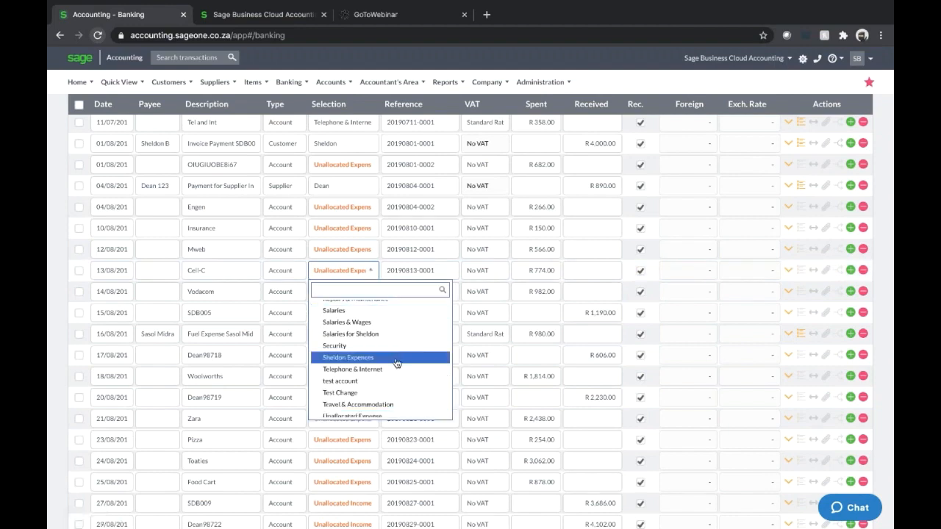
pyautogui.write('tele')
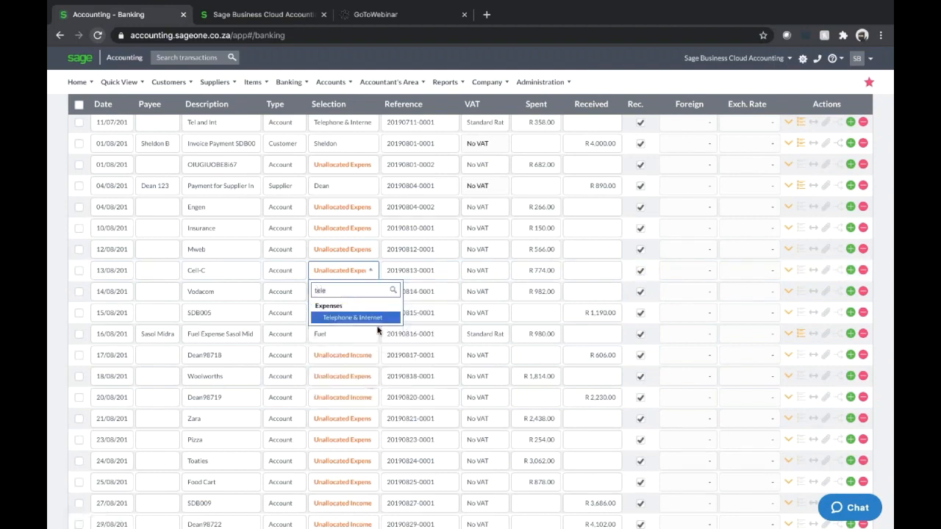
pyautogui.click(380, 319)
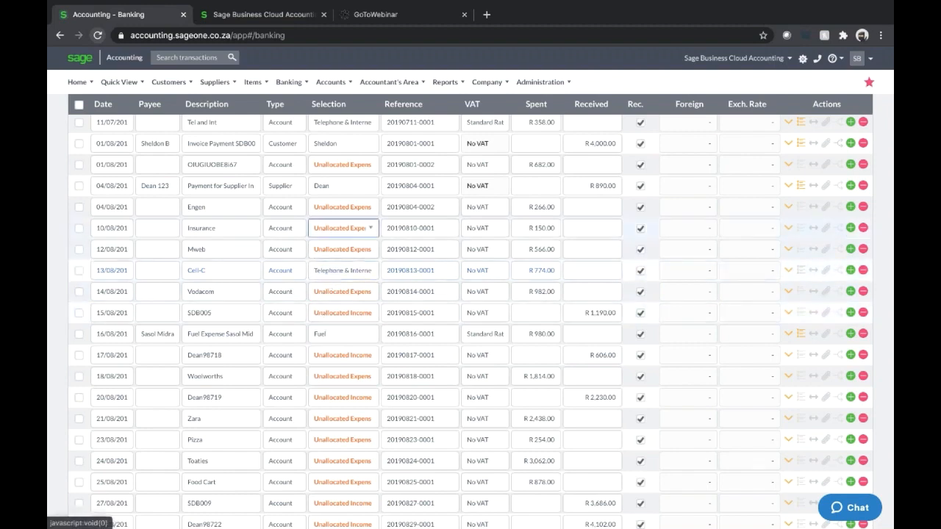
# Allocate the imported Insurance transaction dated 10/08 to the Insurance expense account
pyautogui.click(370, 230)
pyautogui.write('inu')
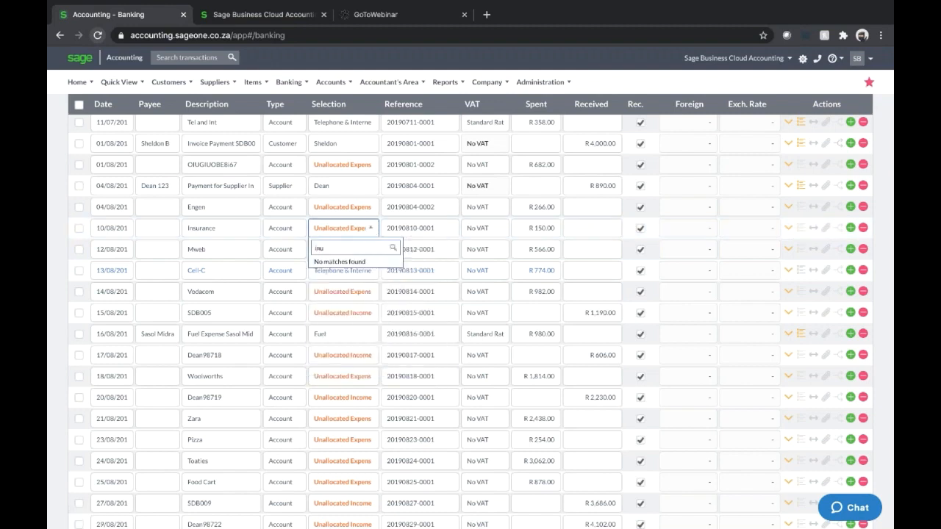
pyautogui.press('BackSpace')
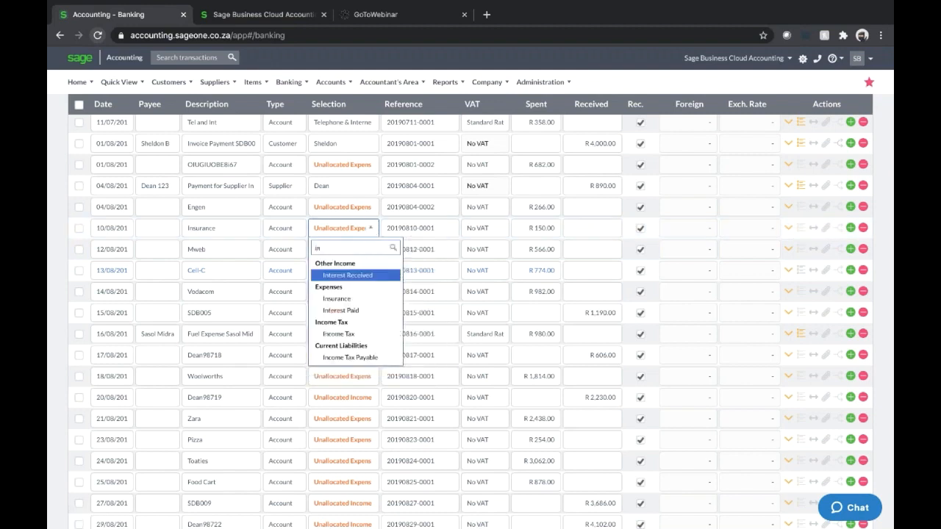
pyautogui.write('su')
pyautogui.press('Return')
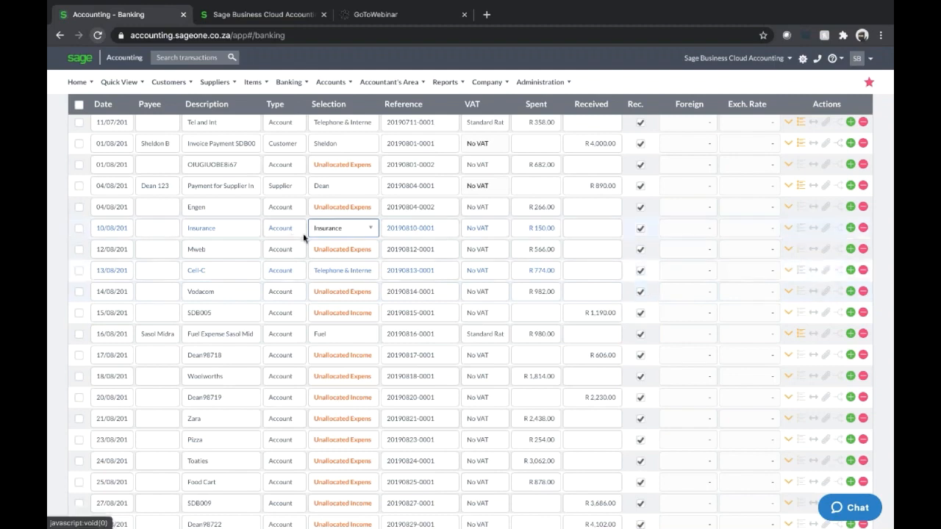
# Start a bank statement mapping rule for the Insurance transaction and set its payee to Outsurance
pyautogui.click(801, 229)
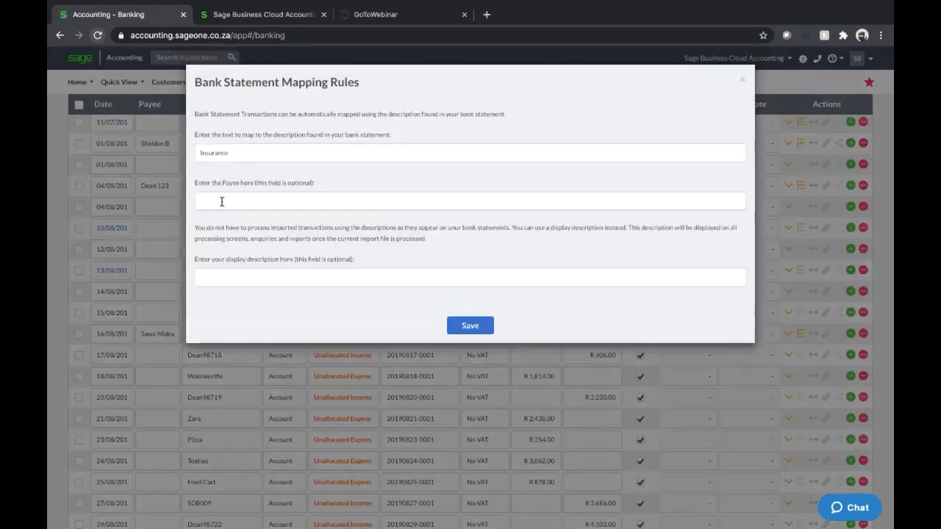
pyautogui.click(221, 201)
pyautogui.write('outsuran')
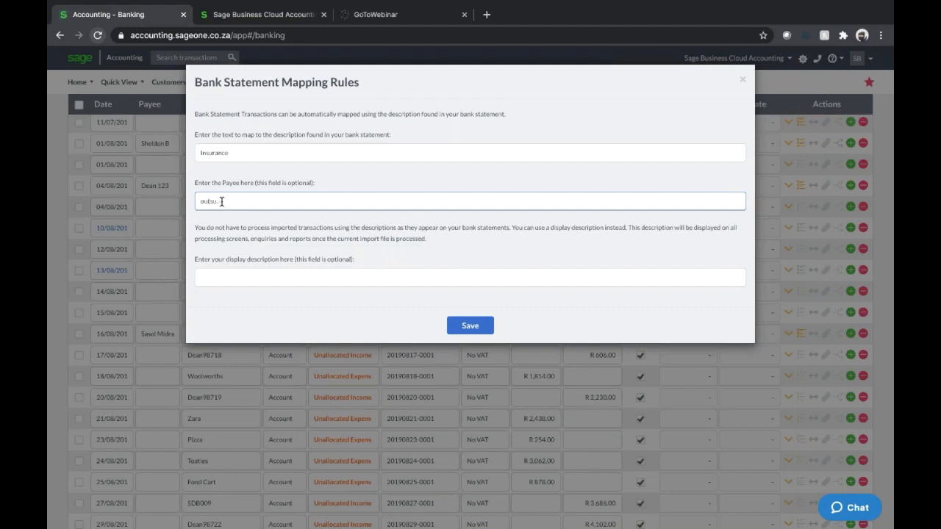
pyautogui.press('BackSpace')
pyautogui.press('BackSpace')
pyautogui.press('BackSpace')
pyautogui.press('BackSpace')
pyautogui.press('BackSpace')
pyautogui.write('Pu')
pyautogui.write('tsu')
pyautogui.press('BackSpace')
pyautogui.press('BackSpace')
pyautogui.press('BackSpace')
pyautogui.write('Outsurance')
# Set the Insurance rule's display description to Vehicle Insurance and save the mapping rule
pyautogui.click(242, 273)
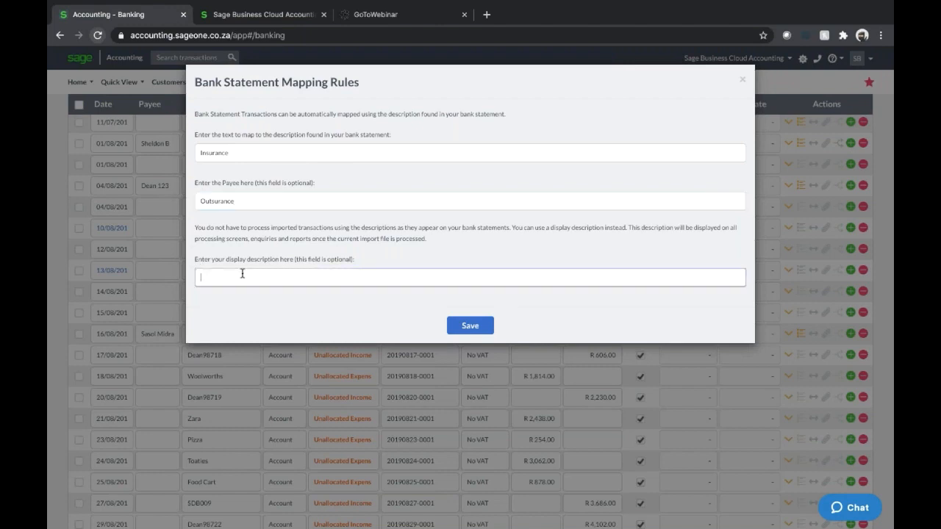
pyautogui.write('Vehical')
pyautogui.press('BackSpace')
pyautogui.press('BackSpace')
pyautogui.write('le Insura')
pyautogui.press('BackSpace')
pyautogui.write('ance')
pyautogui.click(463, 323)
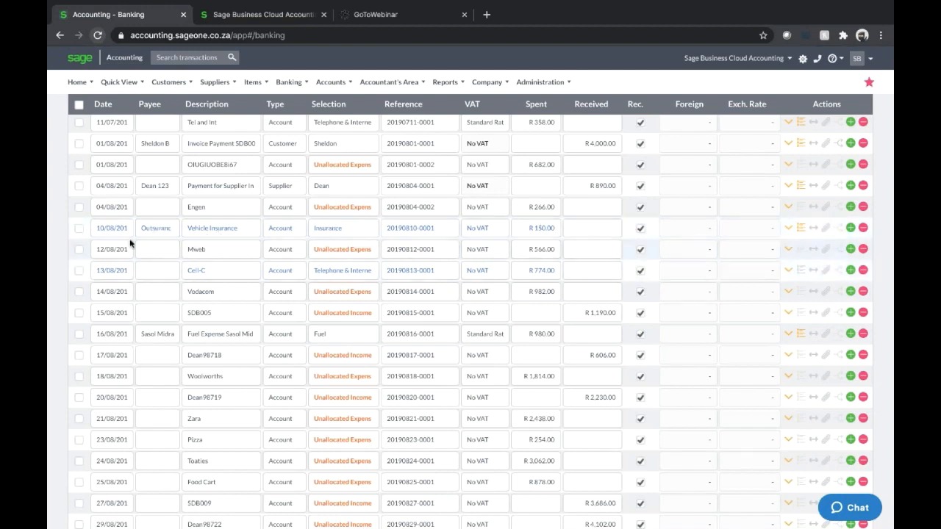
# Create and save a mapping rule for the Cell-C transaction with the display description Internet
pyautogui.click(799, 270)
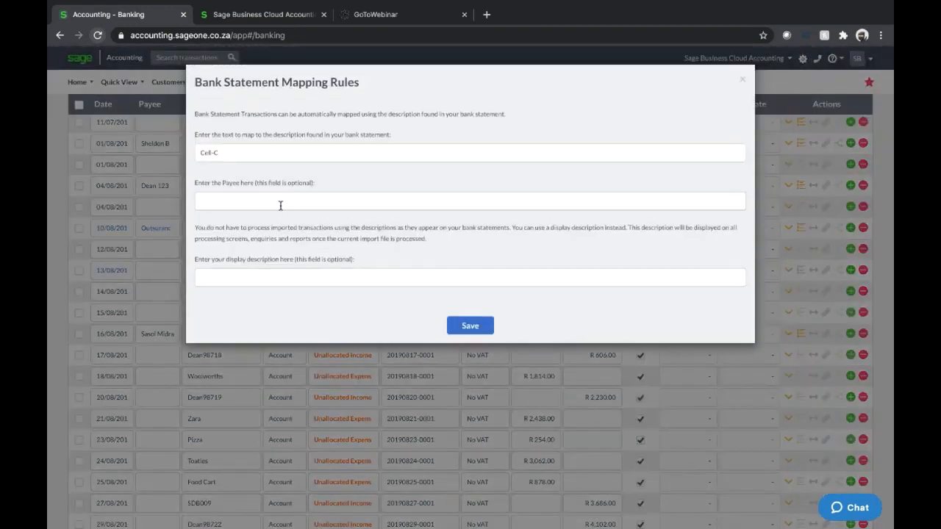
pyautogui.click(287, 277)
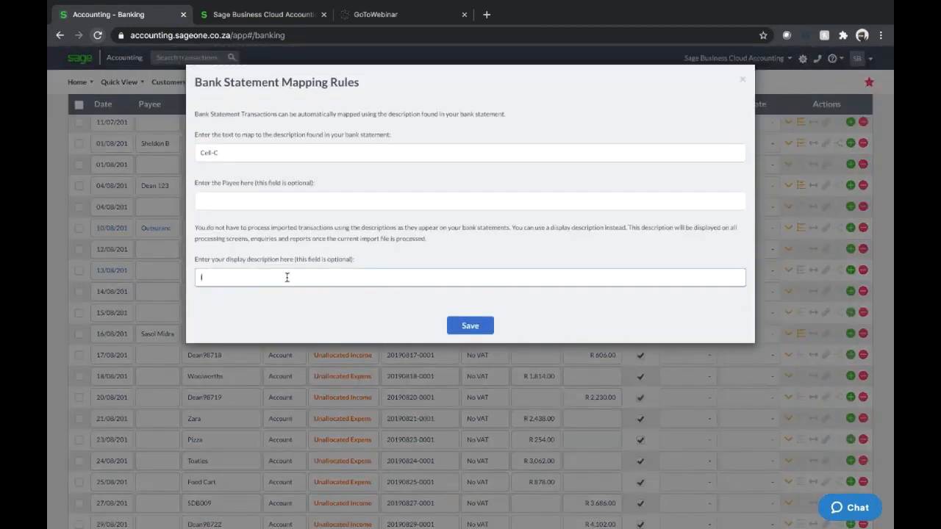
pyautogui.write('Internet')
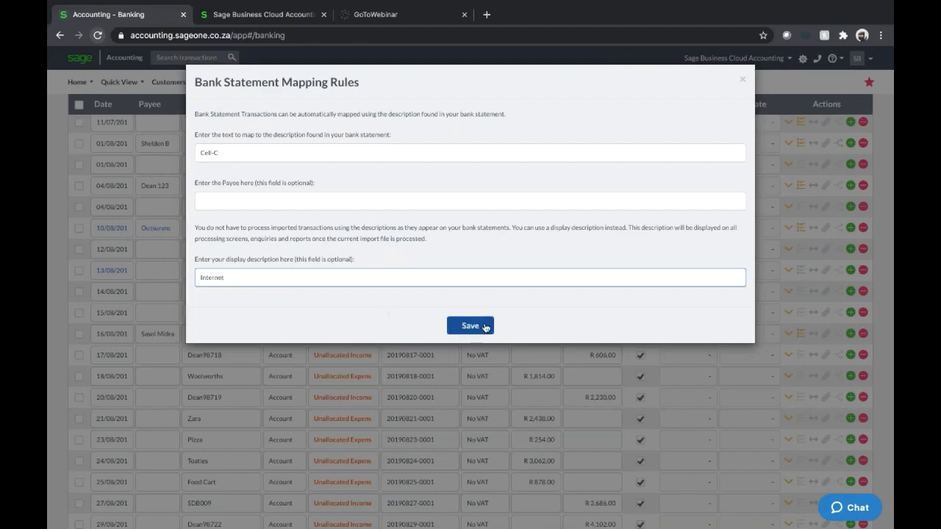
pyautogui.click(485, 327)
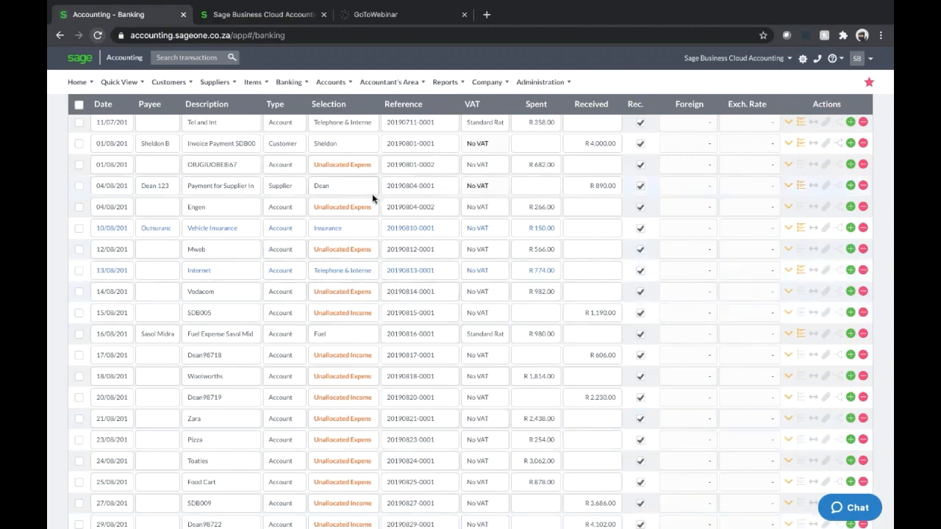
# Switch to the Bank Statement AUGUST 2019 spreadsheet in Excel, examine its Date, Description and Amount columns, and return to the banking page
pyautogui.hotkey('ctrl', 'Up')
pyautogui.click(451, 56)
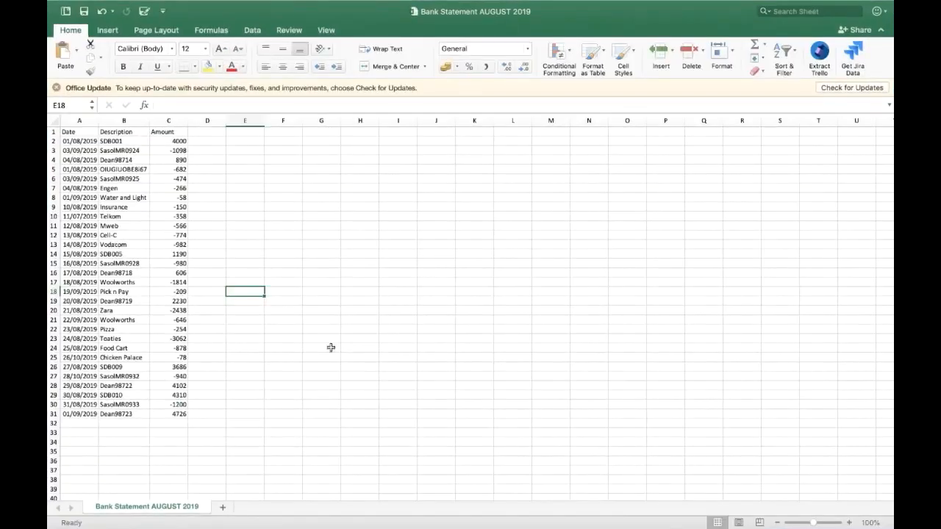
pyautogui.click(81, 132)
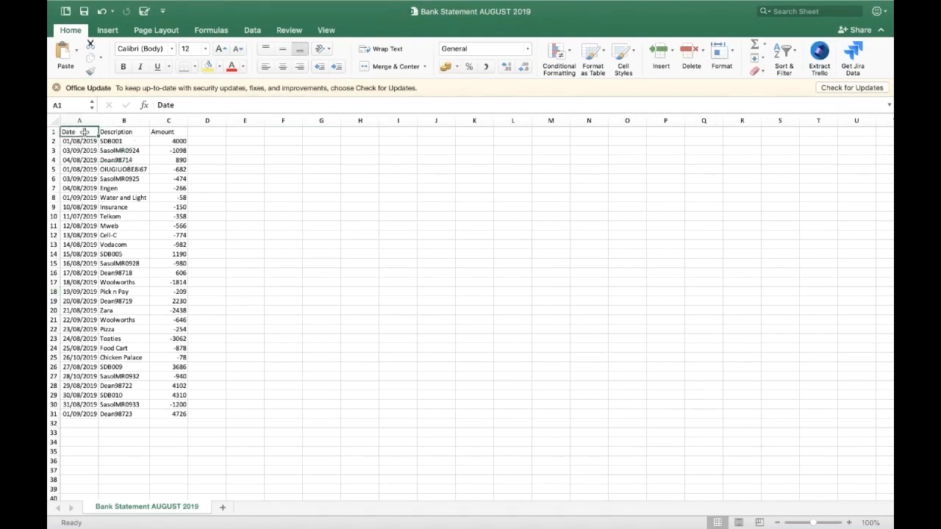
pyautogui.click(136, 131)
pyautogui.click(155, 132)
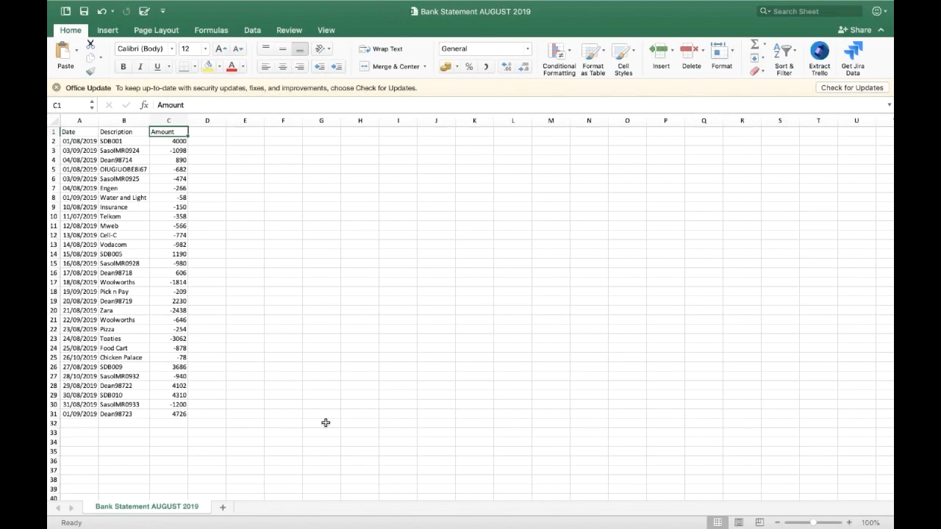
pyautogui.click(88, 170)
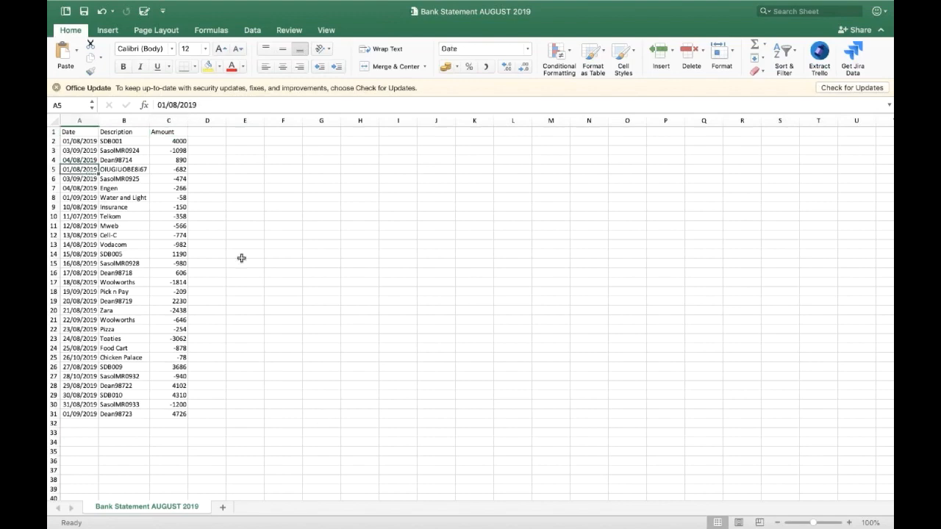
pyautogui.hotkey('ctrl', 'Left')
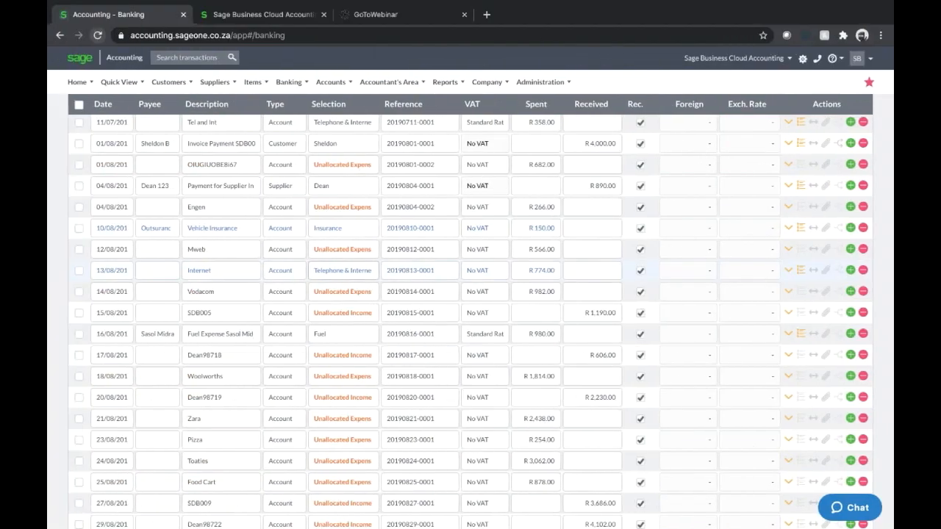
# Show the bank statement import options, check the date format against the spreadsheet's dates, and look over the imported transactions
pyautogui.scroll(8, 310, 276)
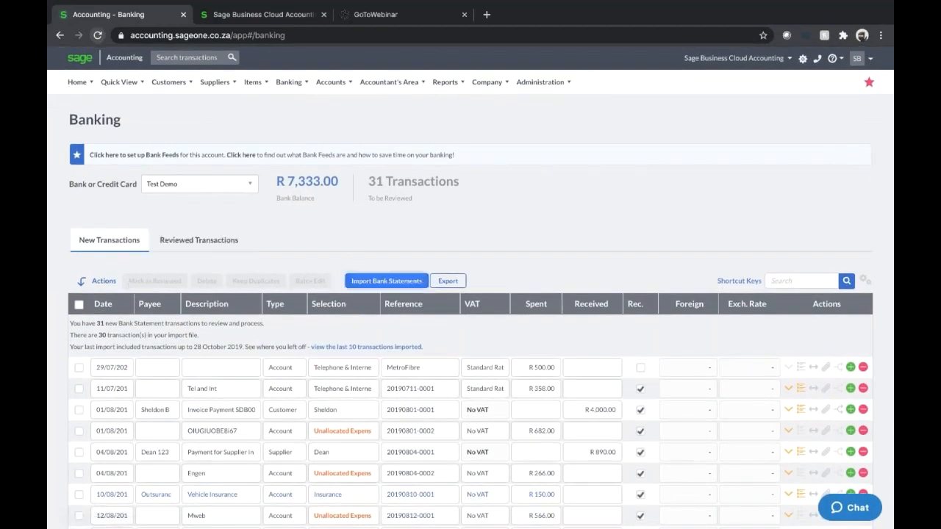
pyautogui.click(387, 281)
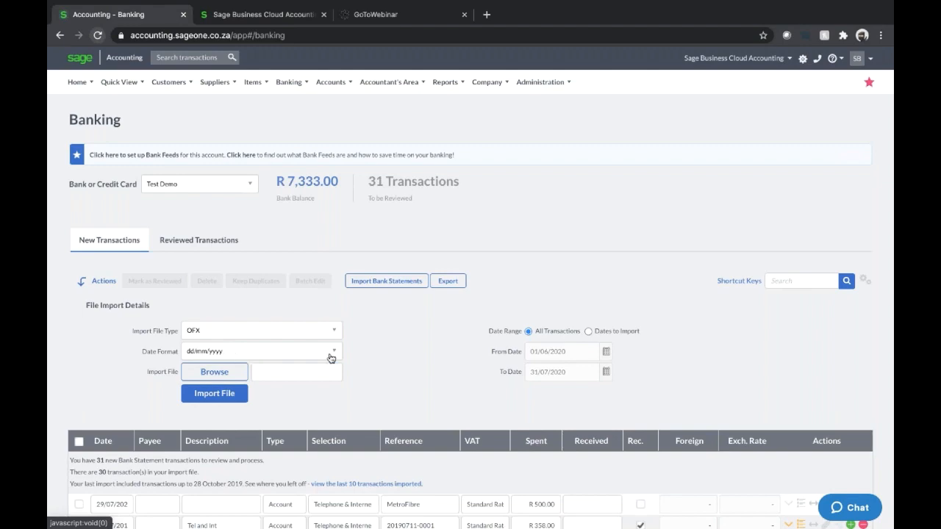
pyautogui.hotkey('ctrl', 'Up')
pyautogui.click(470, 44)
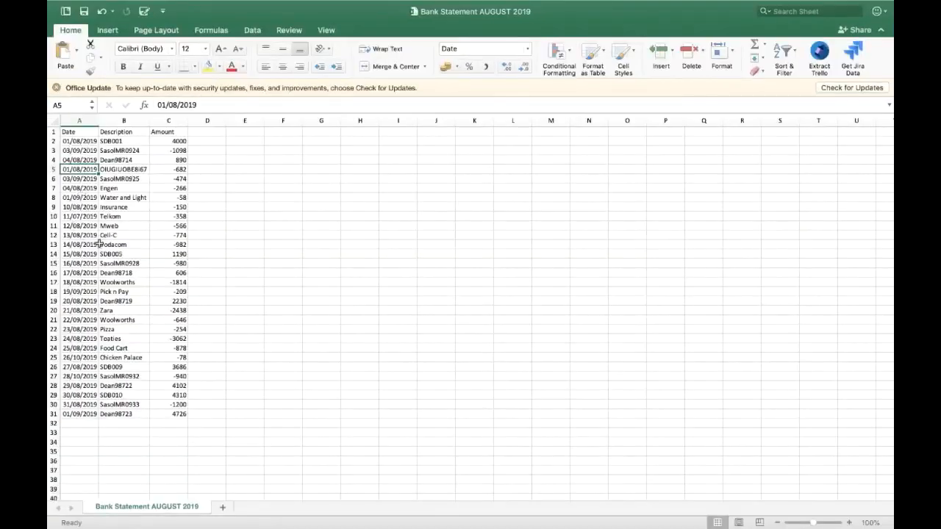
pyautogui.hotkey('ctrl', 'Left')
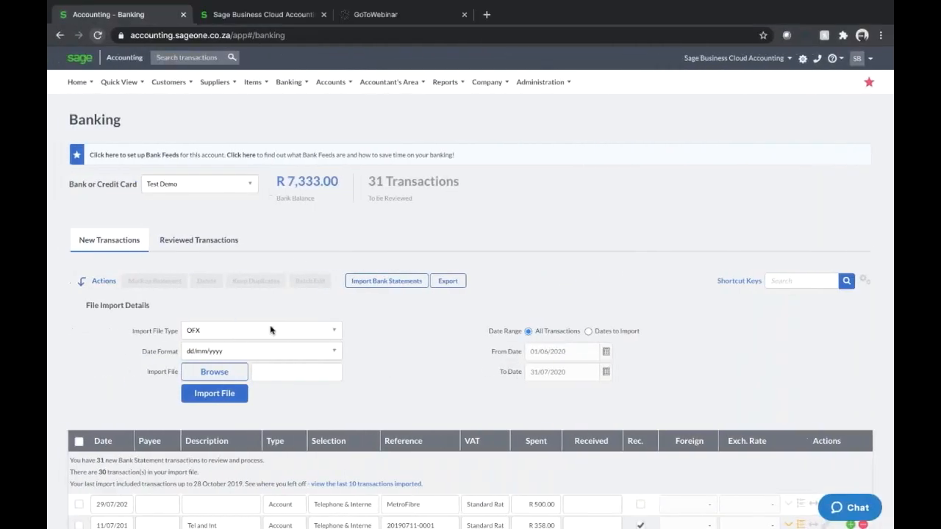
pyautogui.scroll(-3, 403, 309)
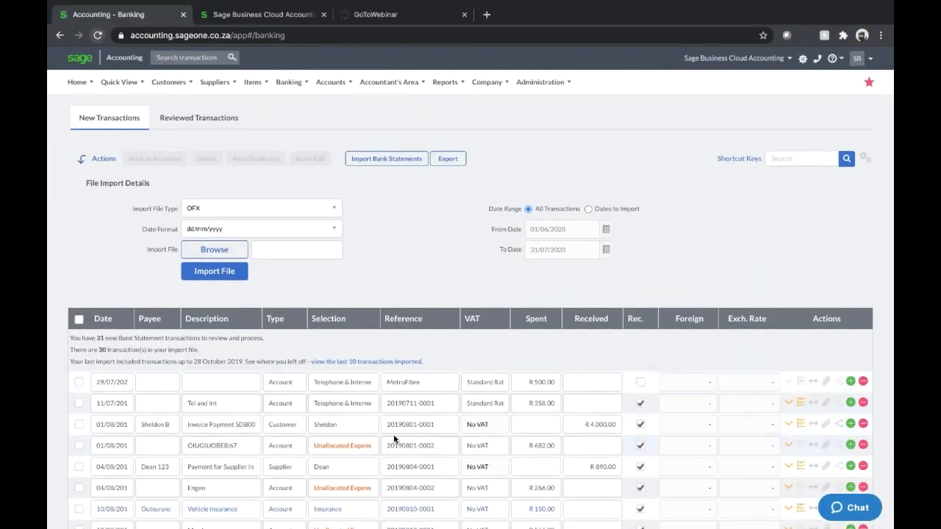
pyautogui.scroll(-1, 393, 434)
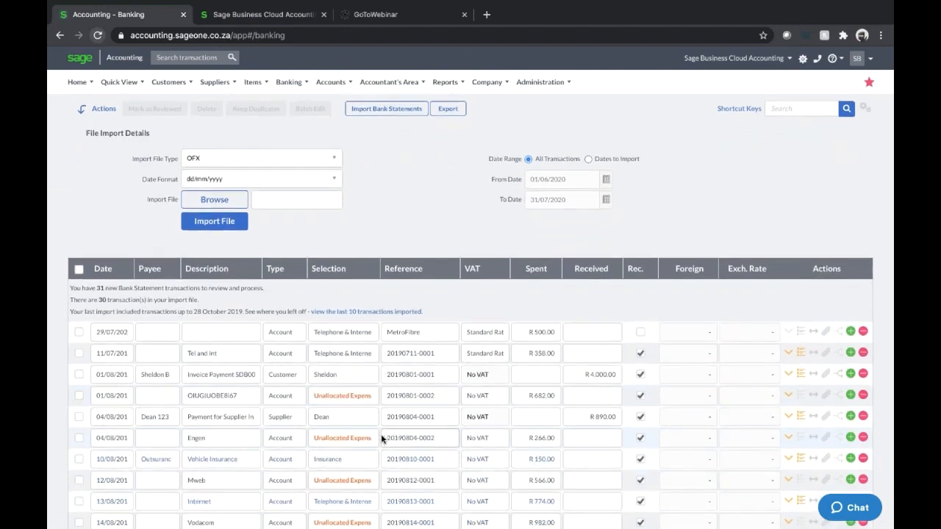
pyautogui.scroll(-2, 414, 470)
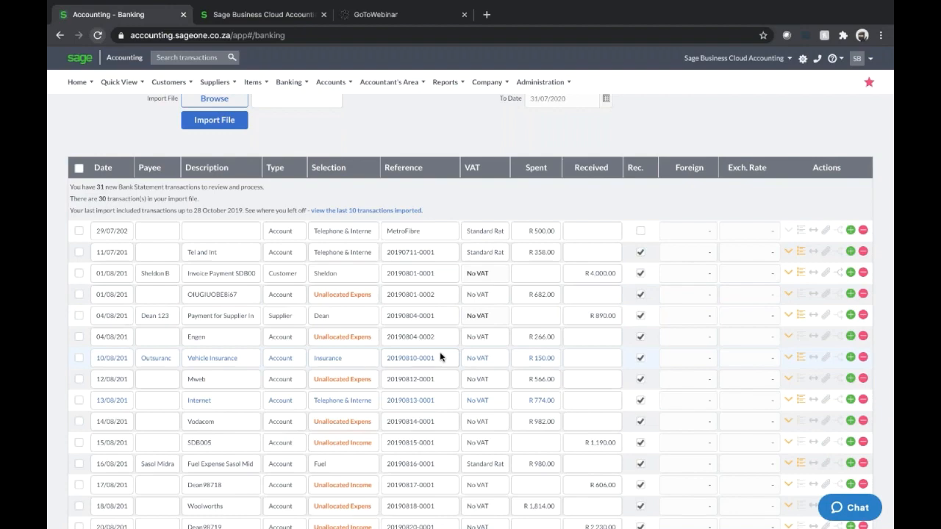
pyautogui.scroll(-10, 440, 357)
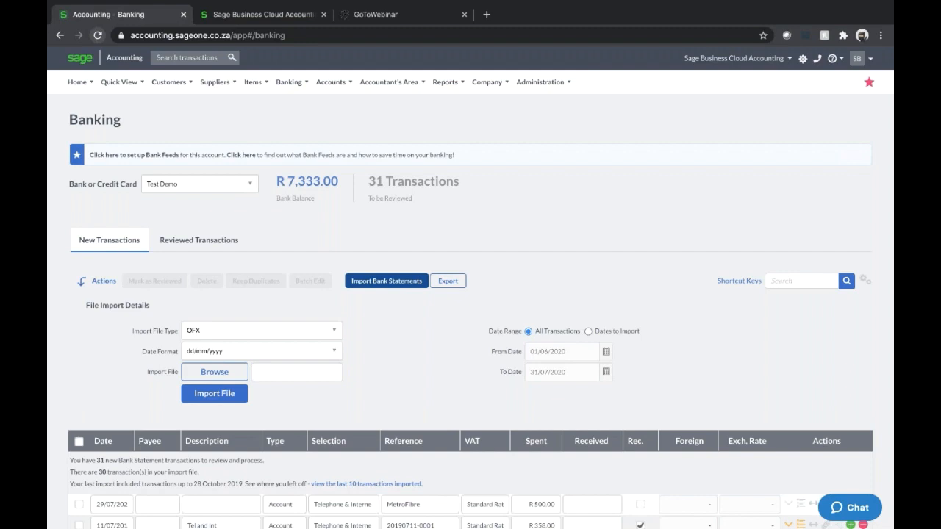
# Open the list of Bank Statement Mapping Rules and look through the existing rules
pyautogui.moveTo(293, 77)
pyautogui.moveTo(304, 146)
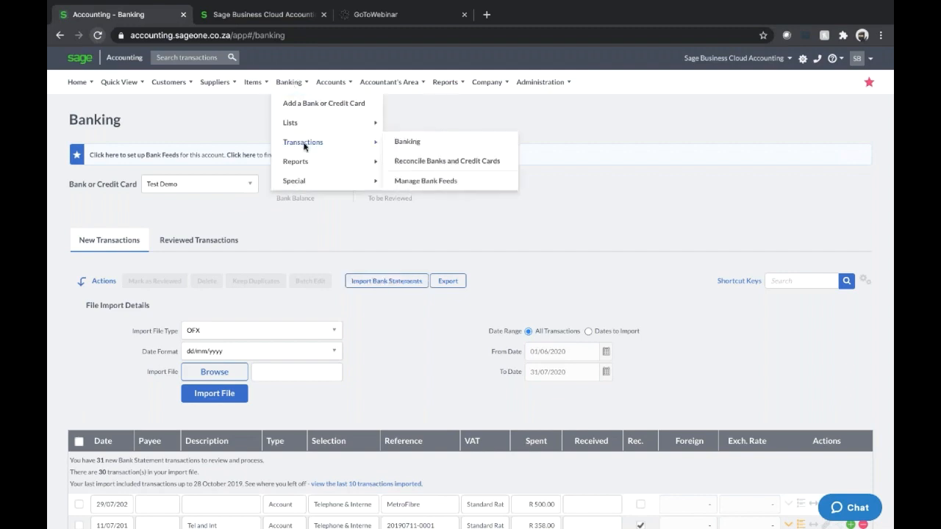
pyautogui.moveTo(305, 120)
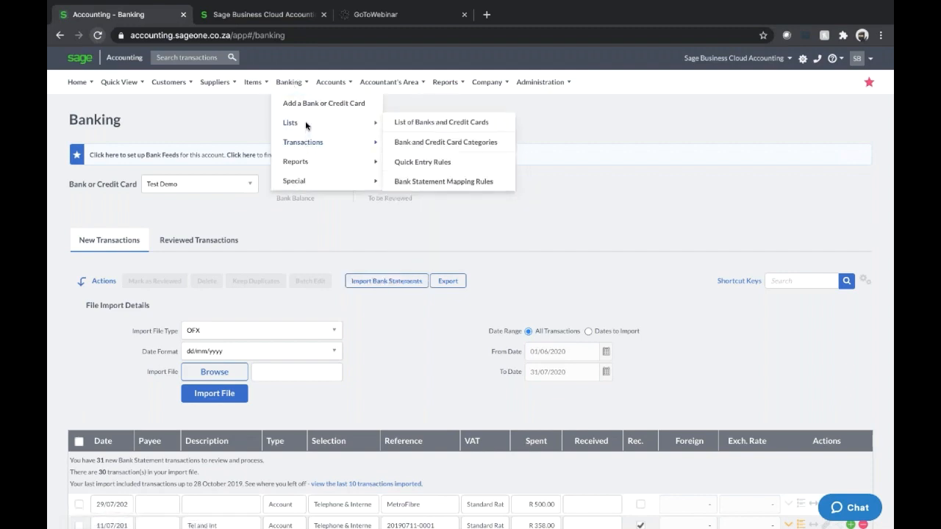
pyautogui.click(432, 183)
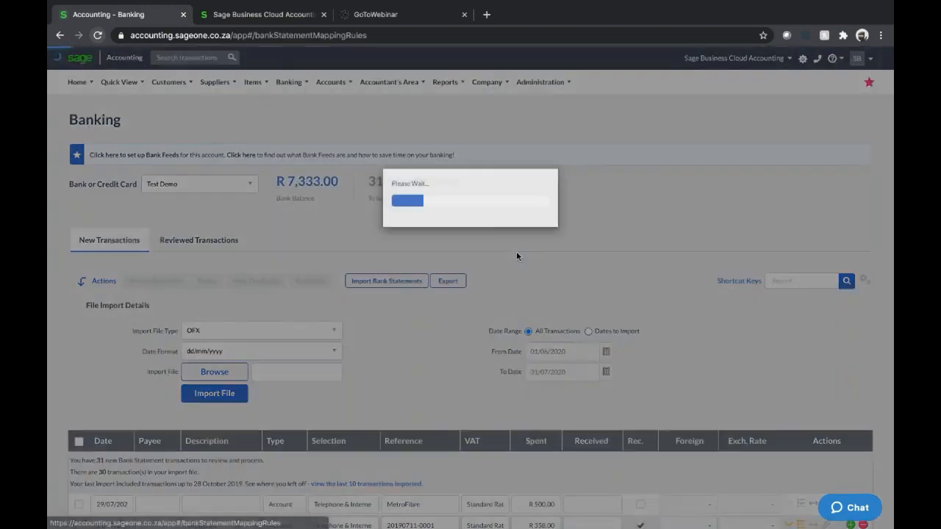
pyautogui.scroll(-3, 275, 342)
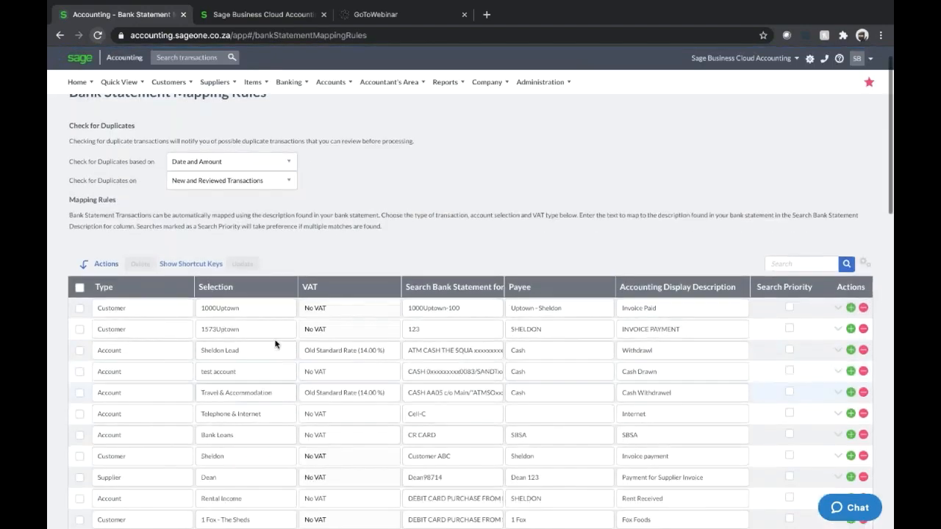
pyautogui.scroll(-4, 301, 443)
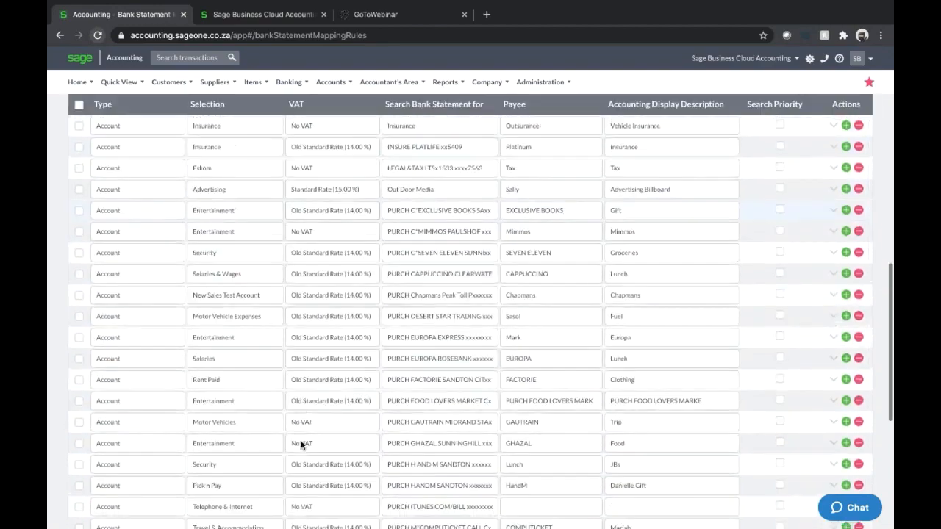
pyautogui.scroll(7, 300, 443)
pyautogui.scroll(-1, 301, 444)
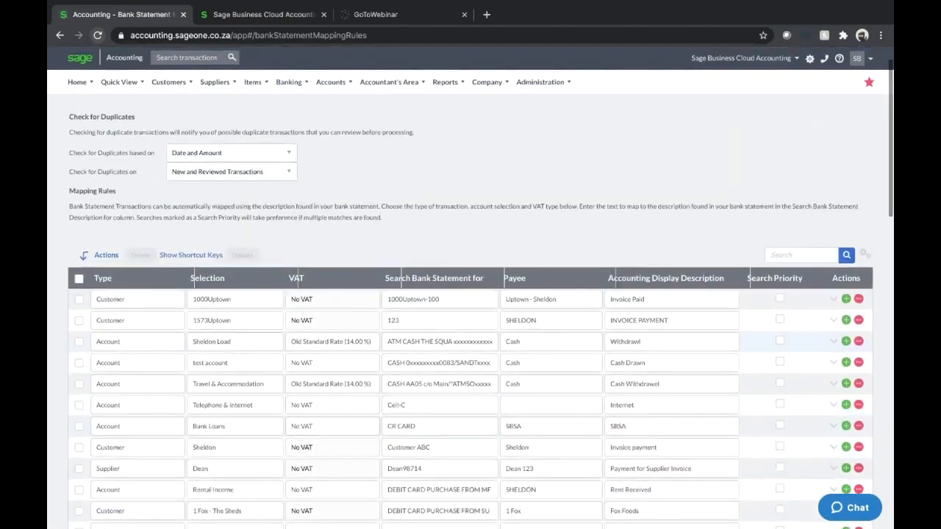
# Delete the mapping rule that searches the bank statement for ATM CASH THE SQUA and confirm the deletion
pyautogui.click(338, 344)
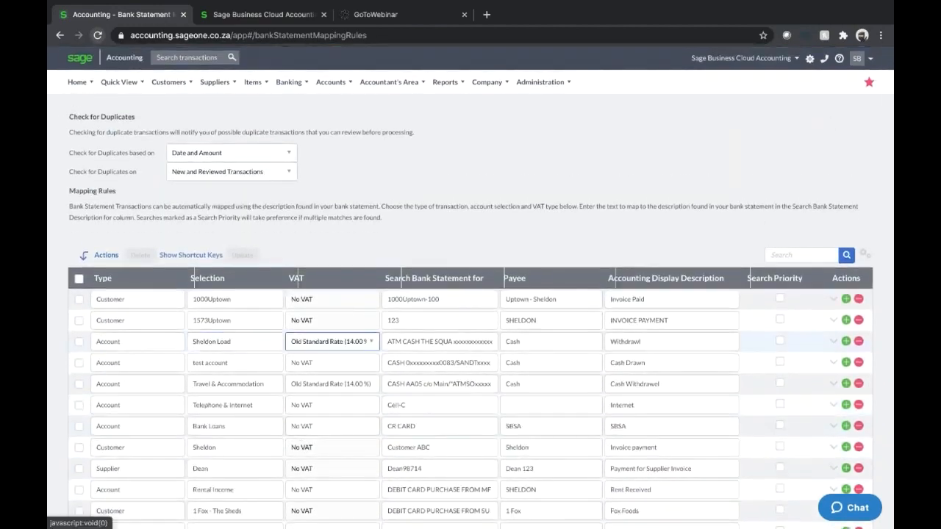
pyautogui.click(858, 341)
pyautogui.click(444, 119)
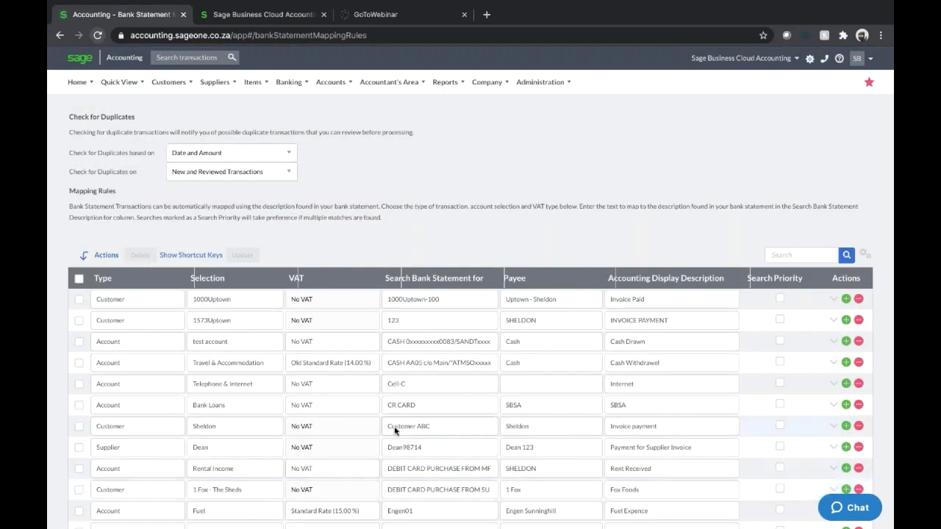
# Look over the remaining mapping rules and add a blank rule line directly below the 1000Uptown rule
pyautogui.scroll(-15, 394, 430)
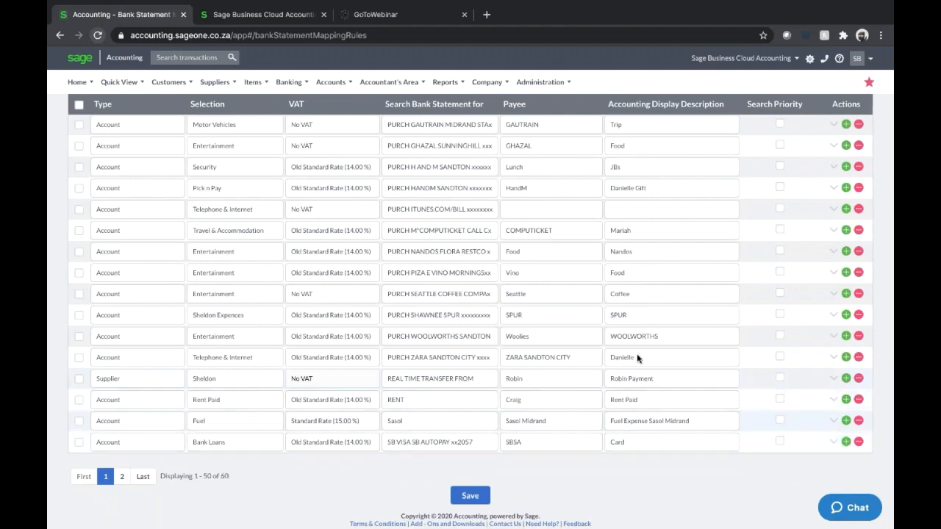
pyautogui.scroll(15, 638, 358)
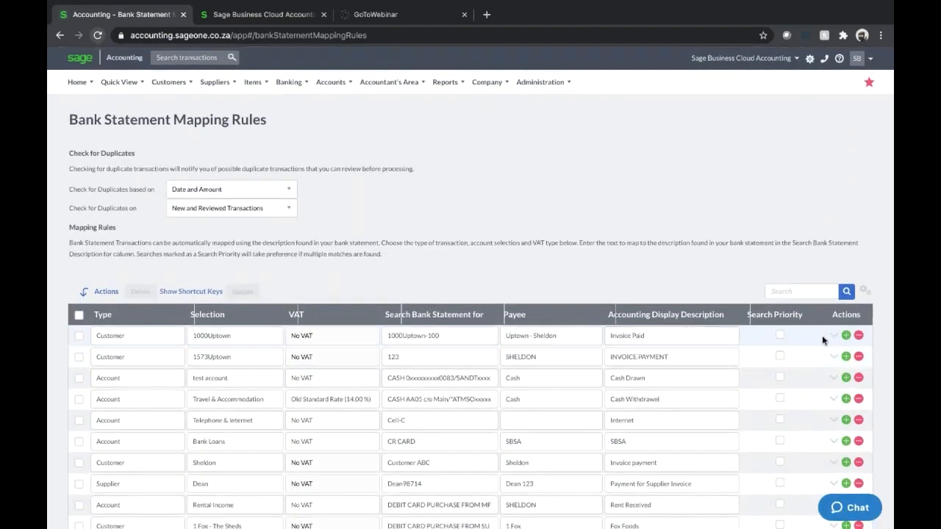
pyautogui.click(846, 335)
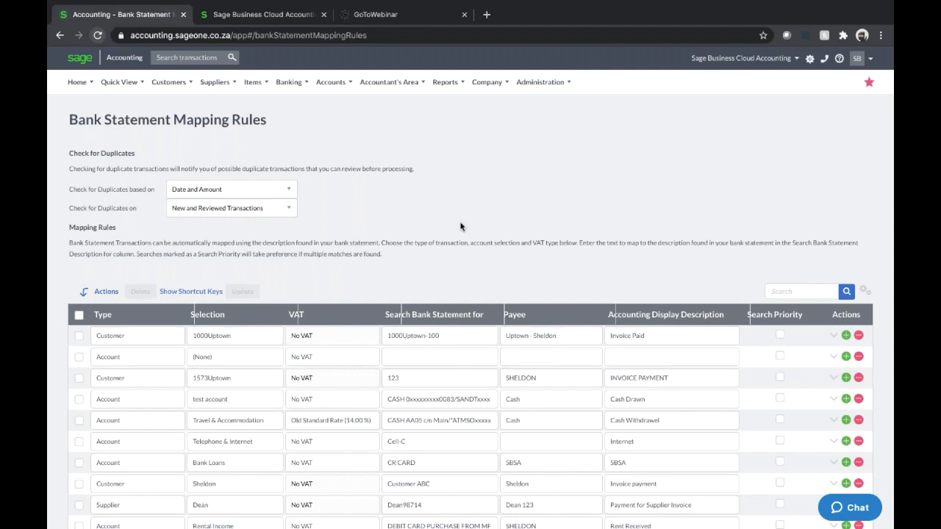
# Show the search text, payee and accounting display description fields of the blank rule line below the 1000Uptown rule
pyautogui.click(410, 356)
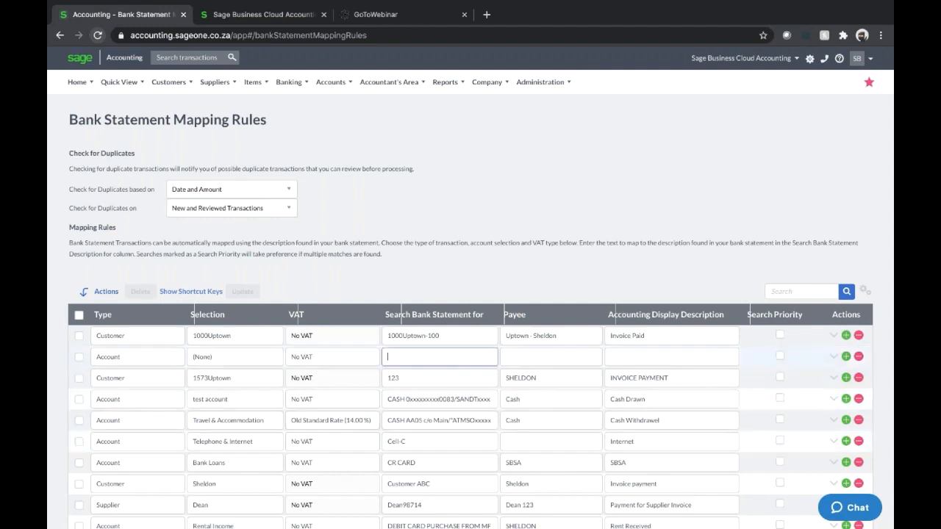
pyautogui.click(589, 357)
pyautogui.click(629, 356)
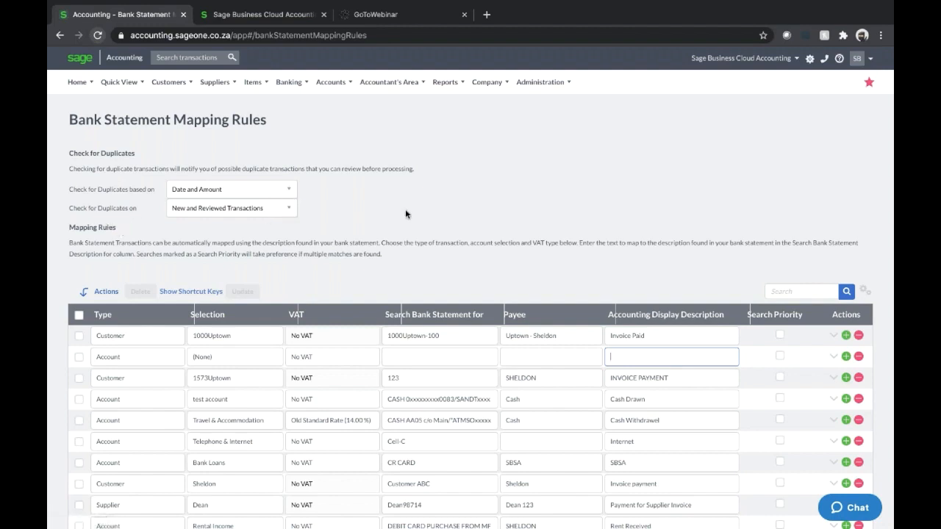
# Look through the duplicate check options for both the matching criteria and the transactions to check, keeping the current settings
pyautogui.click(291, 191)
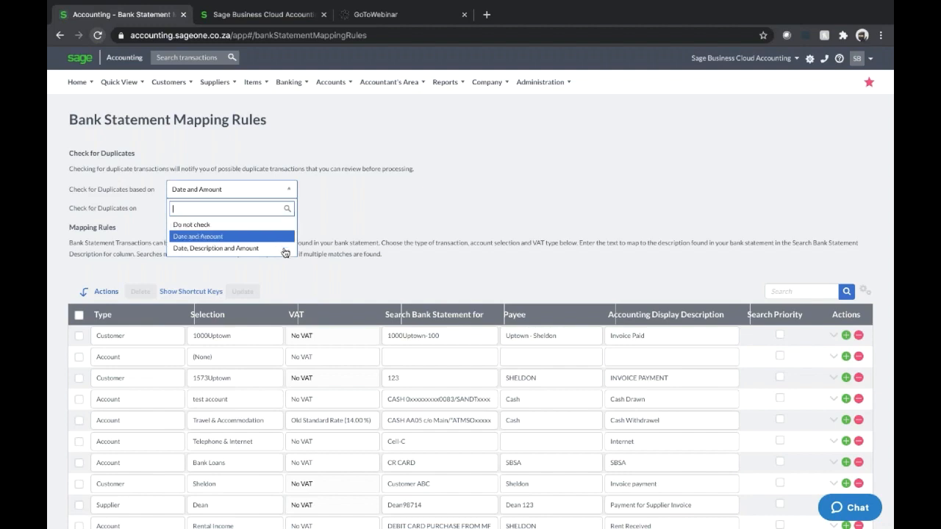
pyautogui.click(412, 204)
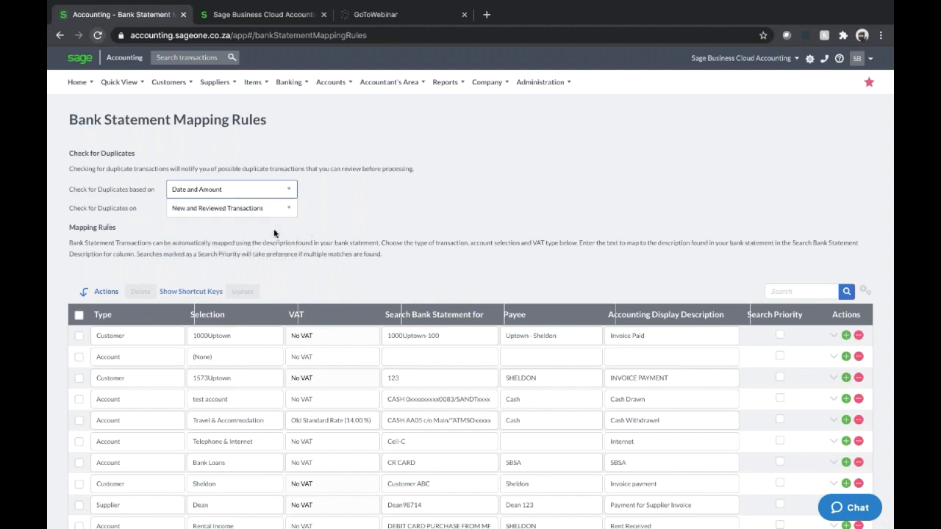
pyautogui.click(287, 210)
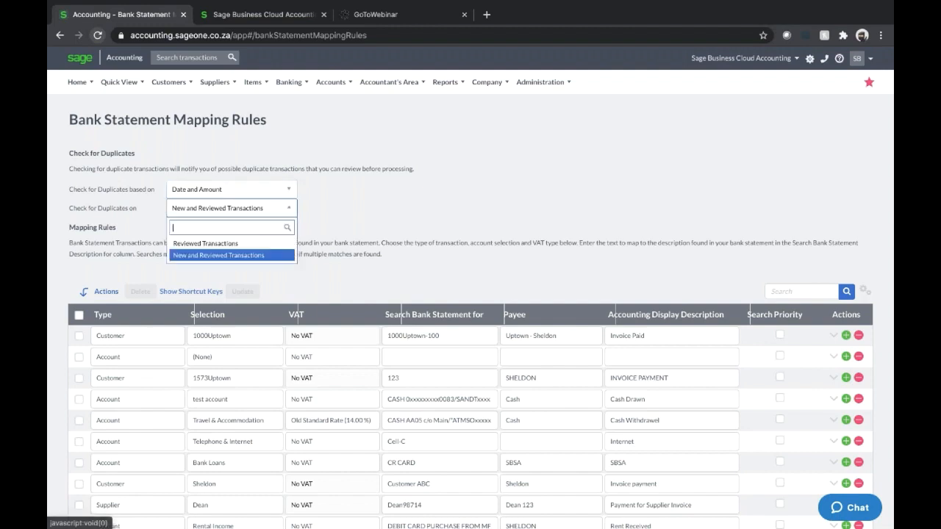
pyautogui.click(296, 213)
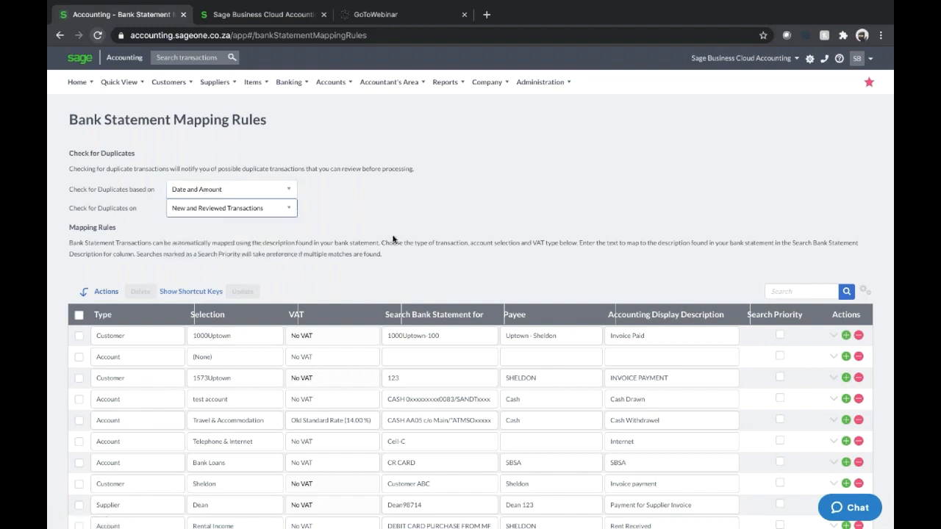
# Open the Banking transactions page, look at the reviewed transactions and return to the new transactions
pyautogui.click(289, 83)
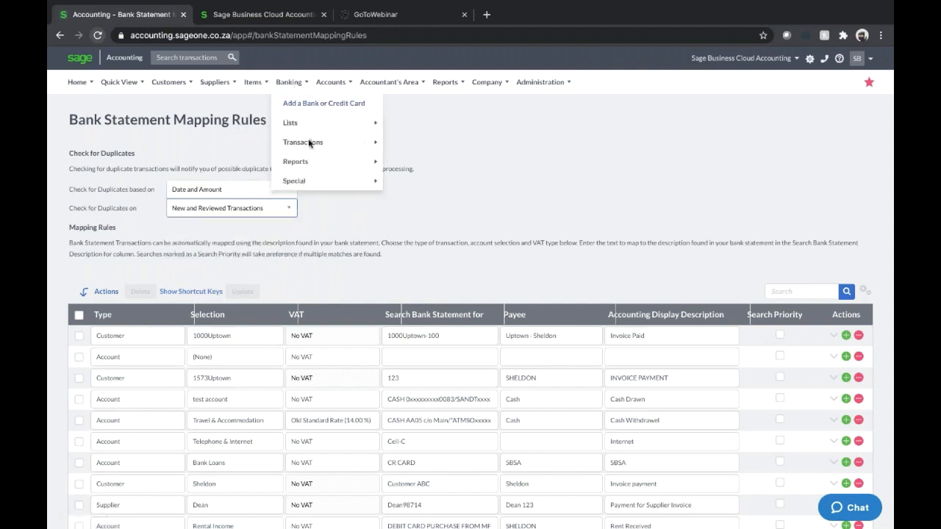
pyautogui.moveTo(307, 142)
pyautogui.click(408, 142)
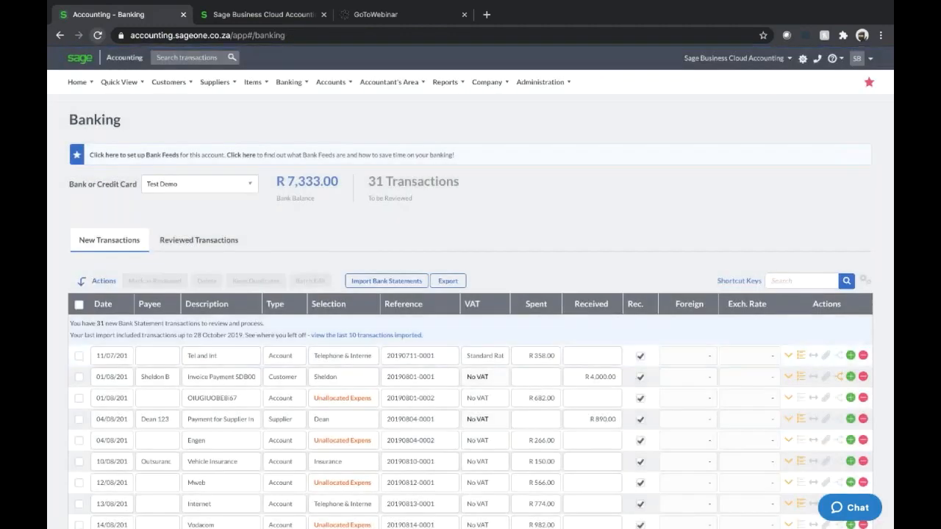
pyautogui.click(196, 242)
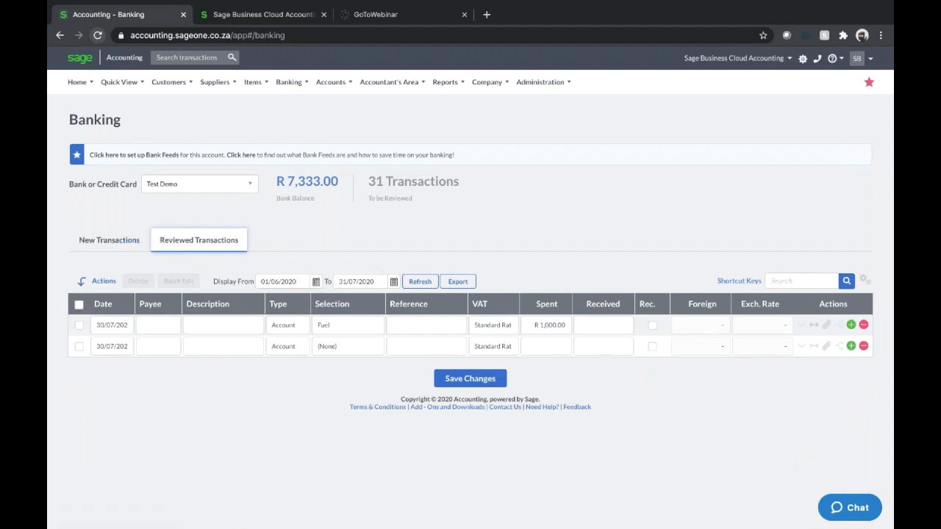
pyautogui.click(115, 239)
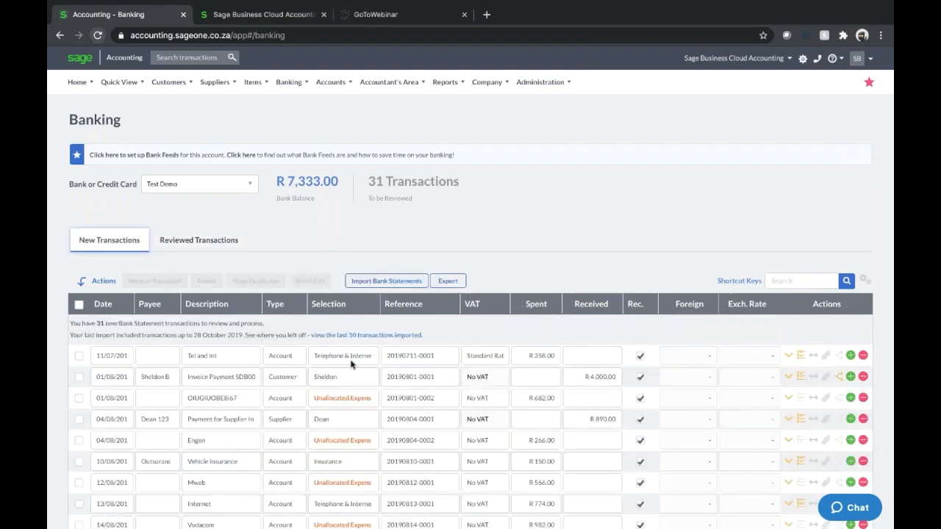
# Import the CSV file Bank Statement AUGUST 2019 into the Test Demo account again and dismiss the import summary
pyautogui.click(401, 282)
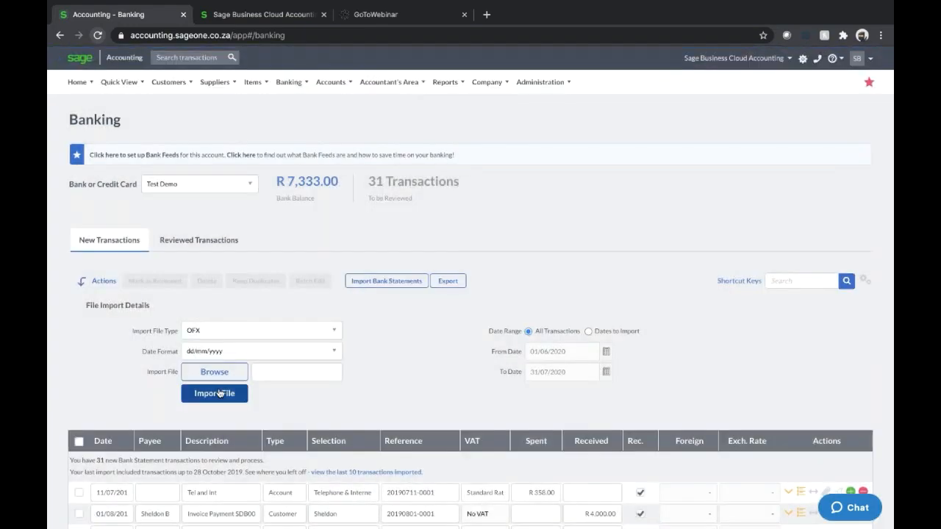
pyautogui.click(220, 334)
pyautogui.click(213, 377)
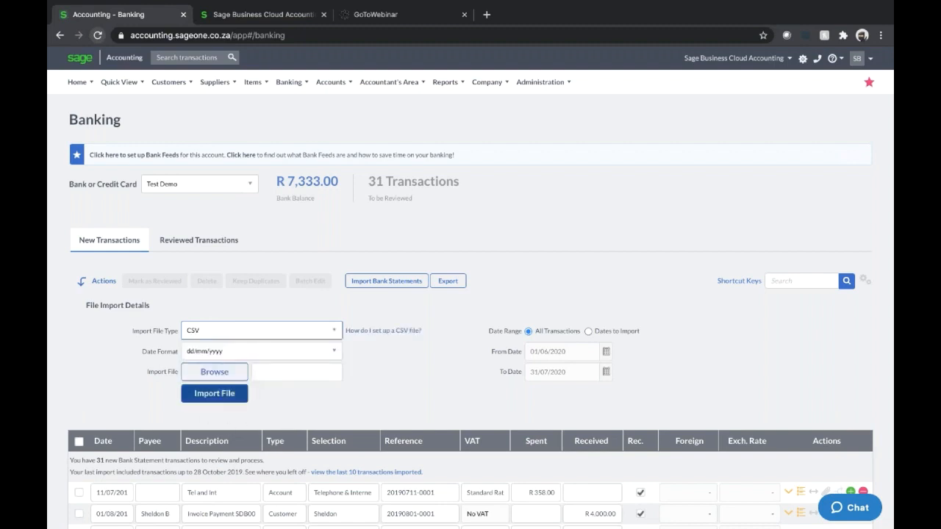
pyautogui.click(220, 373)
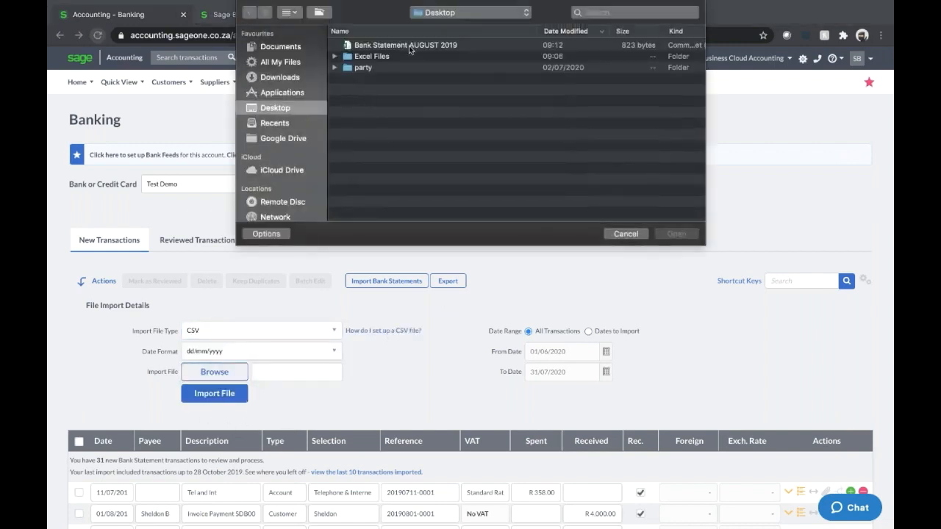
pyautogui.click(409, 46)
pyautogui.click(688, 235)
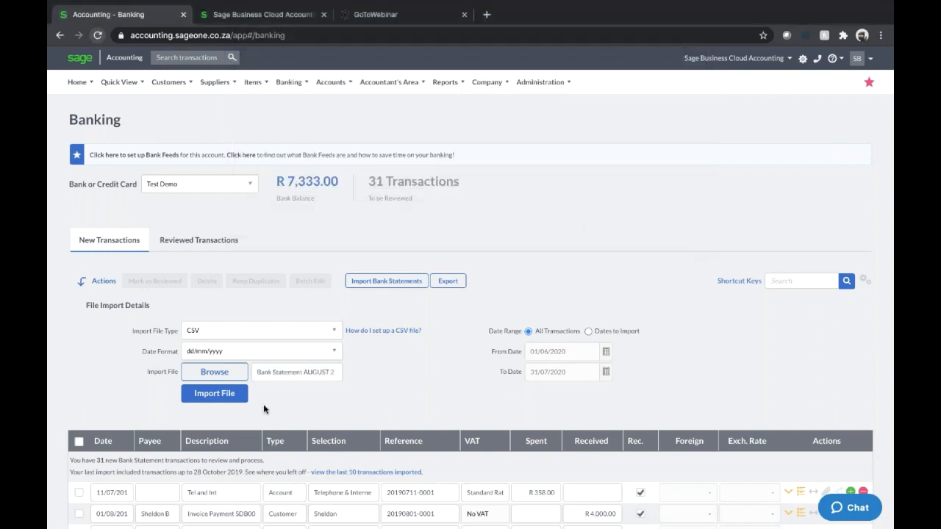
pyautogui.click(231, 394)
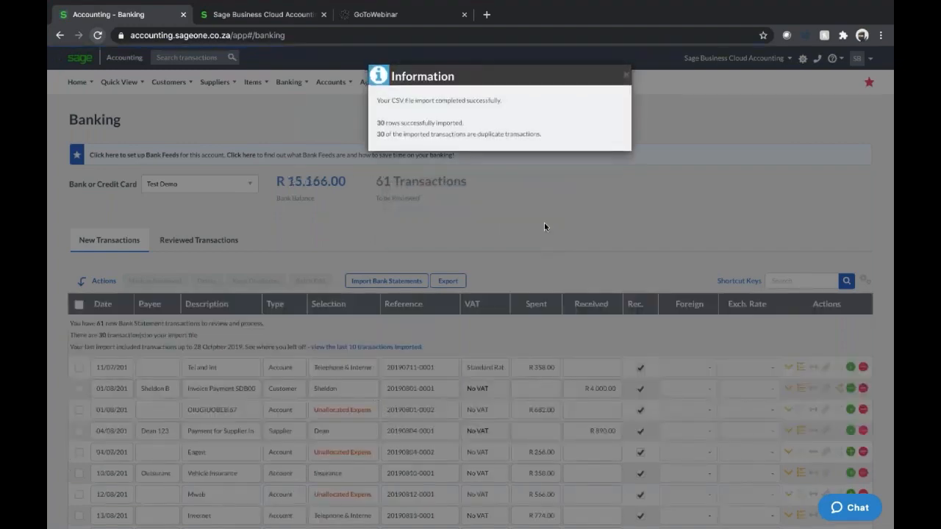
pyautogui.click(624, 74)
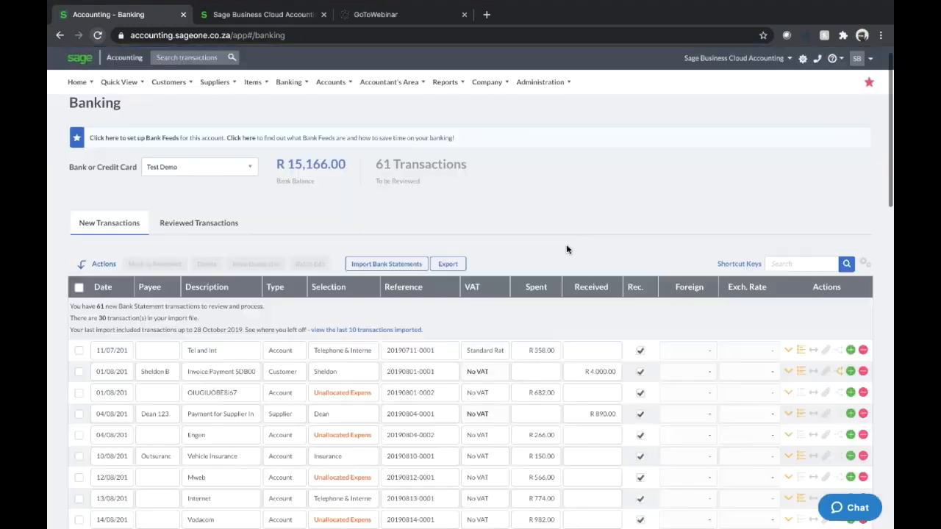
# Look over the flagged duplicates, try to permanently delete the possible duplicate Engen transaction of 04/08/2019, and reload the page
pyautogui.scroll(-4, 566, 244)
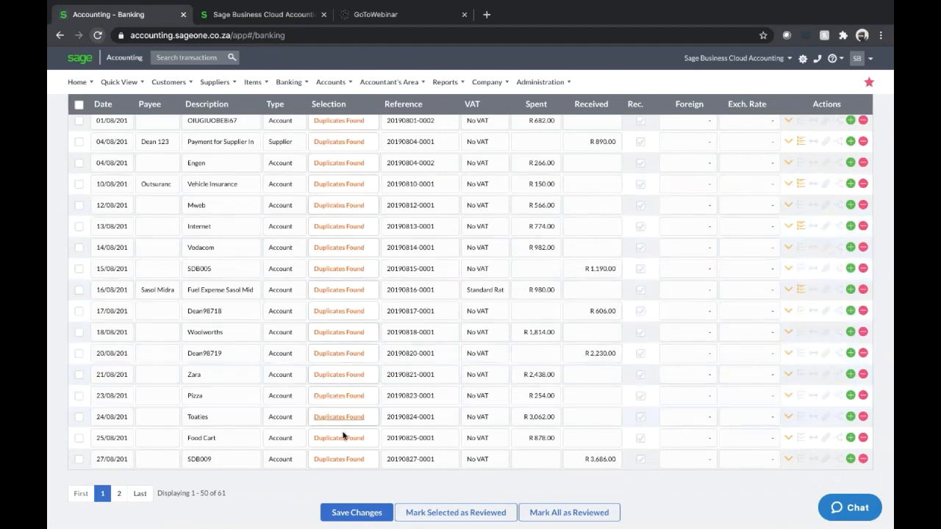
pyautogui.scroll(5, 346, 144)
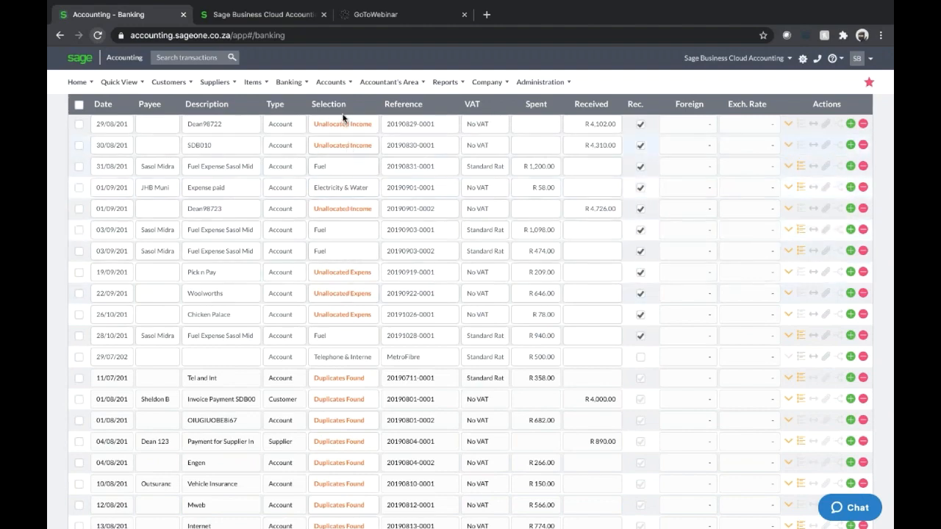
pyautogui.scroll(-2, 343, 331)
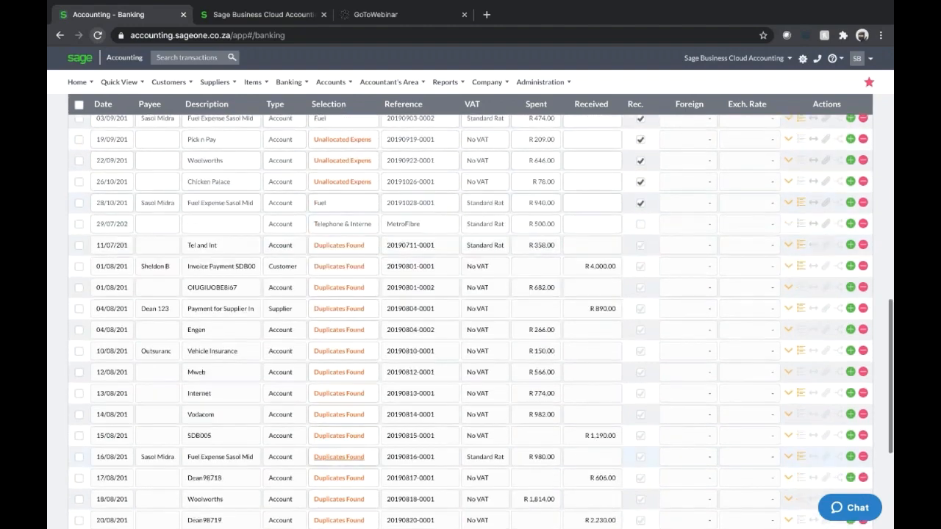
pyautogui.scroll(-1, 343, 350)
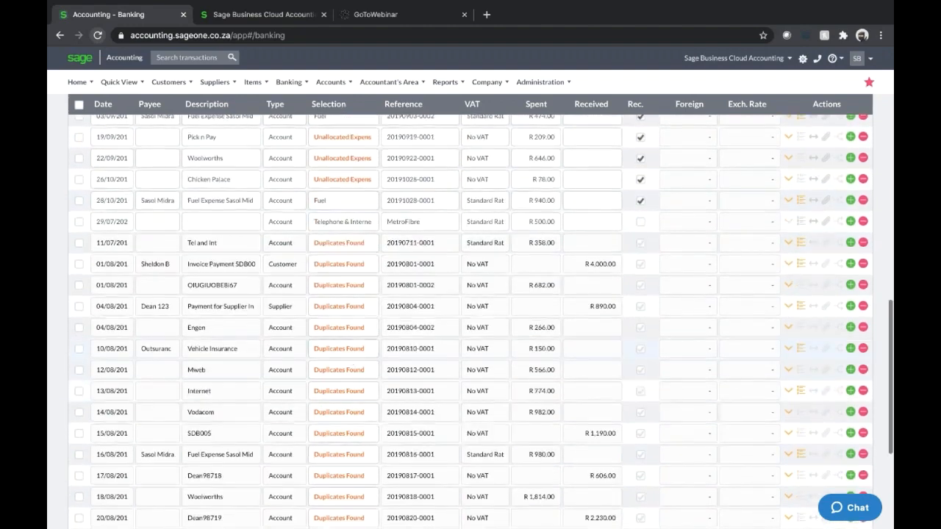
pyautogui.click(339, 327)
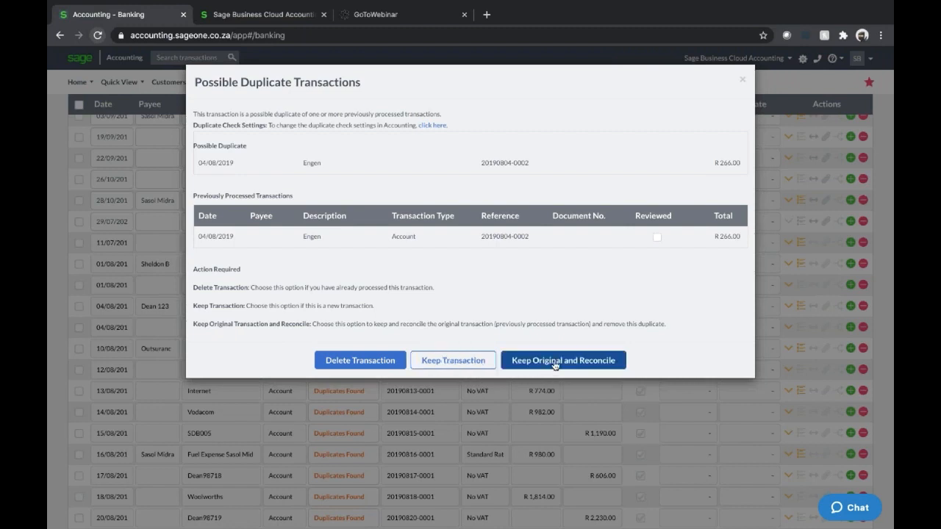
pyautogui.click(382, 361)
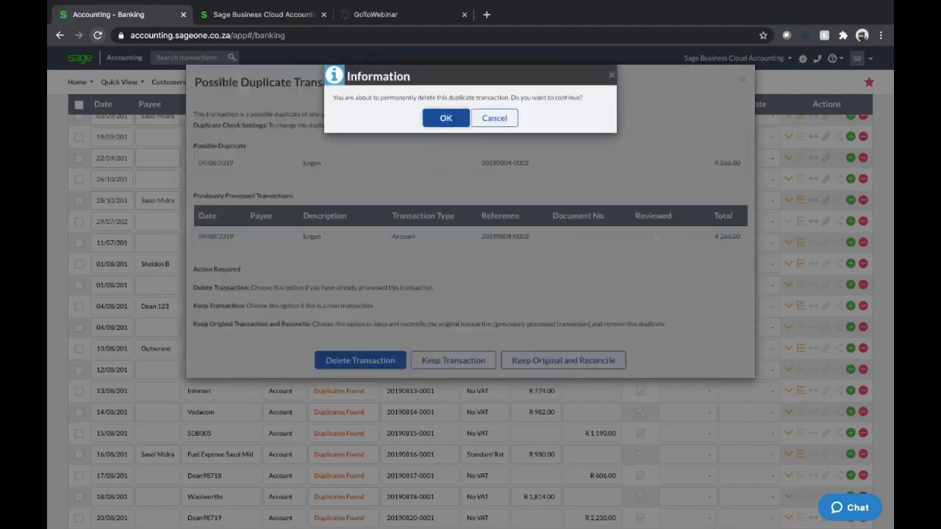
pyautogui.click(439, 122)
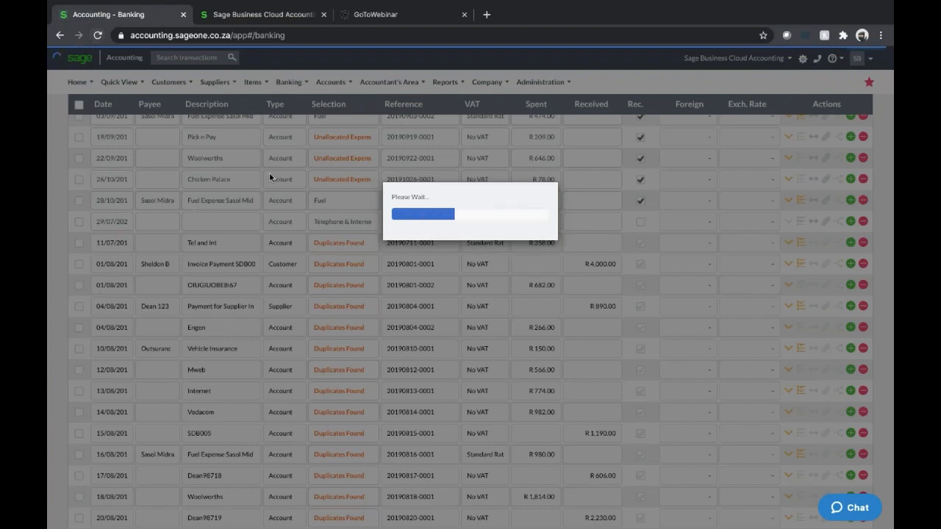
pyautogui.click(96, 36)
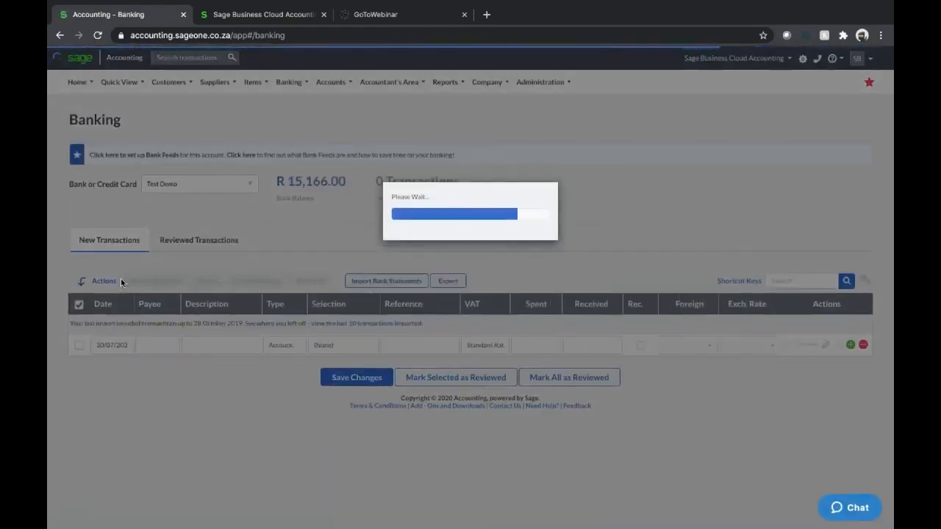
# Select the duplicate bank entries dated 27/08, 29/08, 30/08 and 31/08 near the end of the transaction list
pyautogui.scroll(-10, 121, 279)
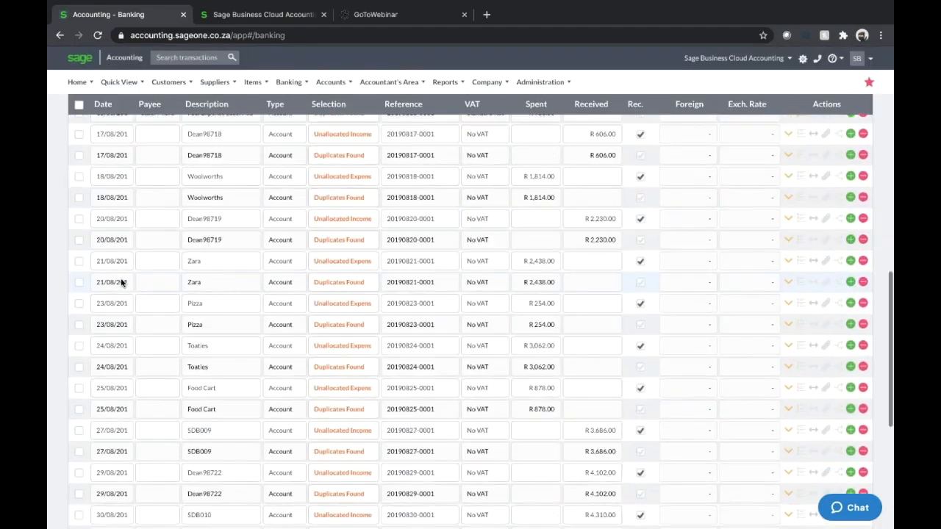
pyautogui.scroll(-5, 96, 410)
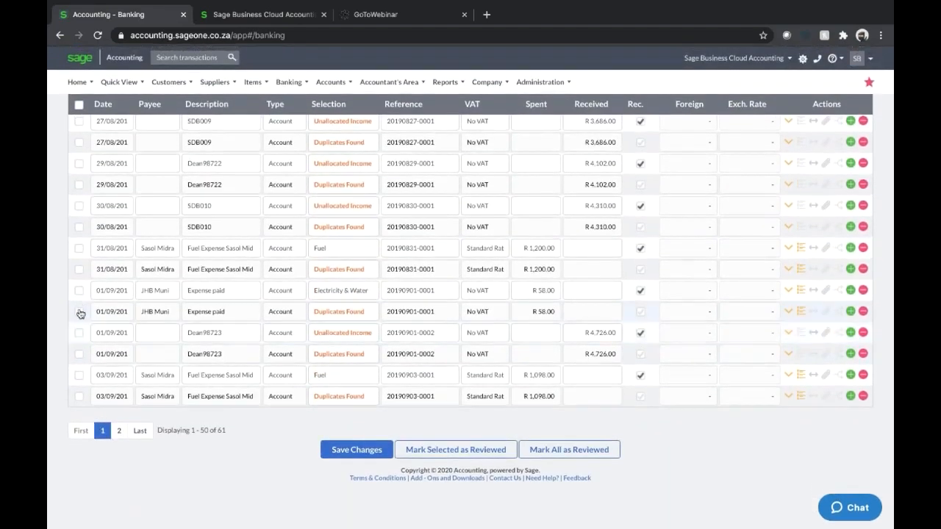
pyautogui.click(79, 269)
pyautogui.click(79, 227)
pyautogui.click(78, 185)
pyautogui.click(79, 142)
# Open the bank statement import details and look through the available import file types
pyautogui.scroll(10, 184, 185)
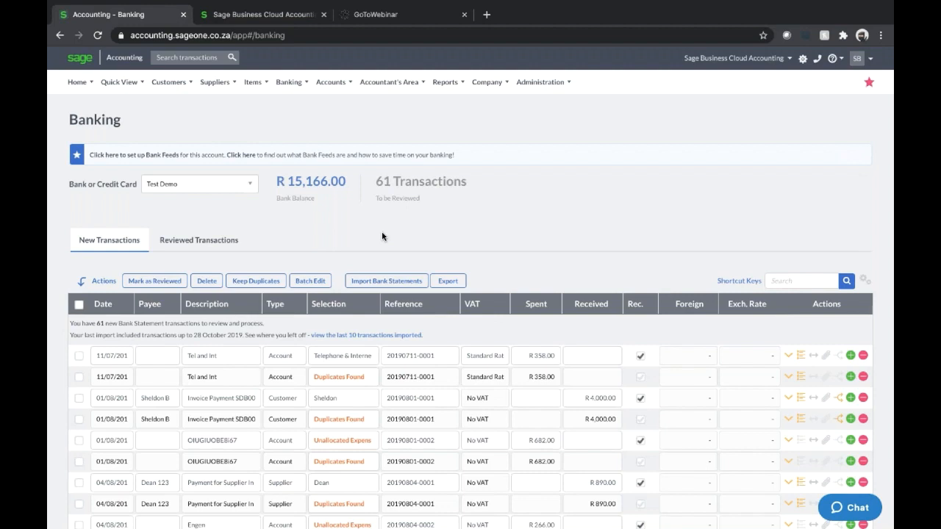
pyautogui.click(387, 281)
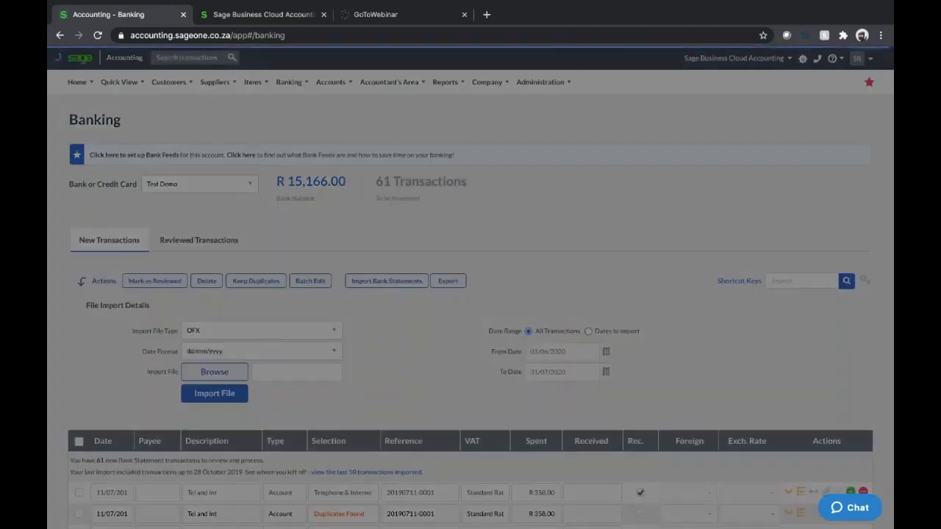
pyautogui.click(325, 336)
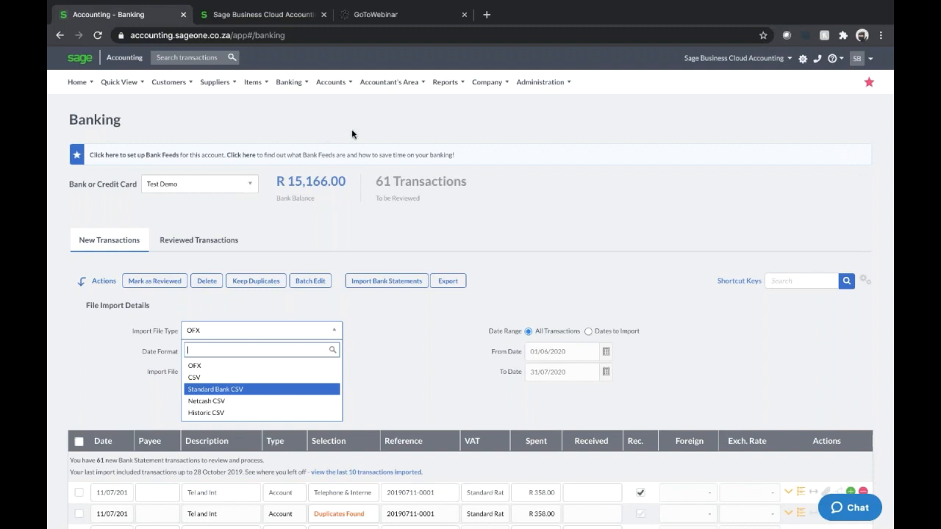
# Open the bank feeds setup and choose Absa as the bank to view the required login details
pyautogui.click(289, 82)
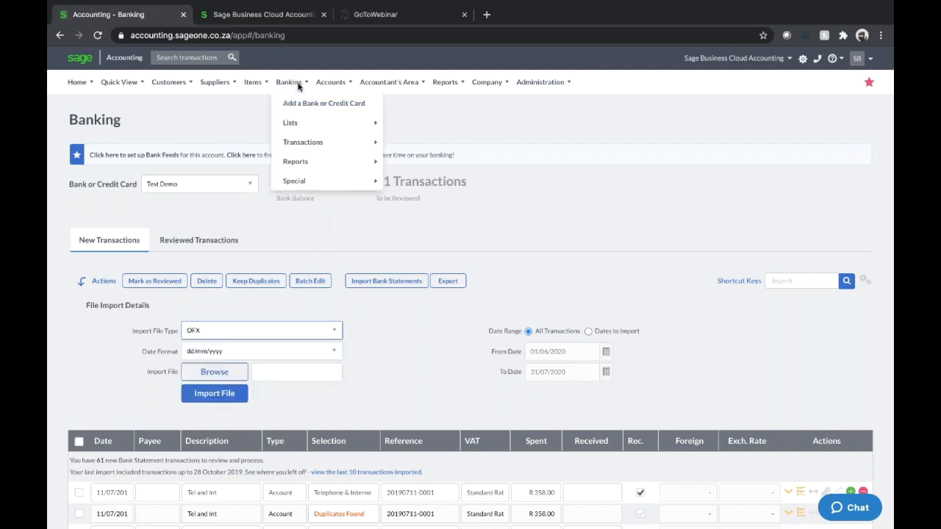
pyautogui.moveTo(304, 139)
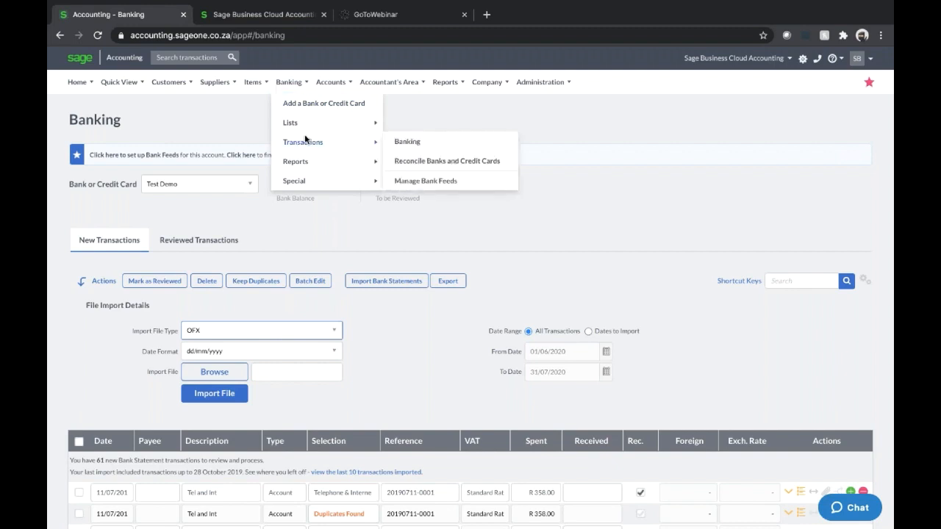
pyautogui.click(419, 183)
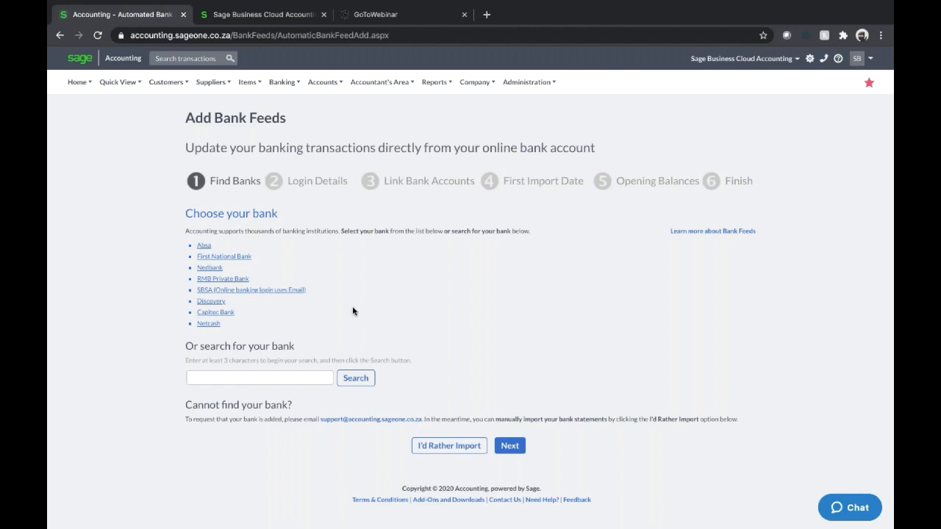
pyautogui.click(202, 246)
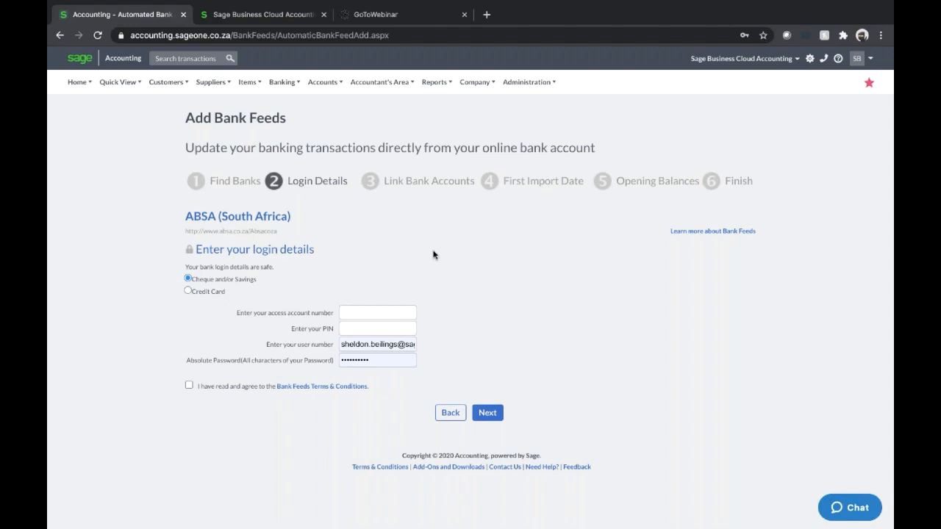
# Leave the bank feed setup and return to the Banking transactions page
pyautogui.click(285, 82)
pyautogui.moveTo(293, 141)
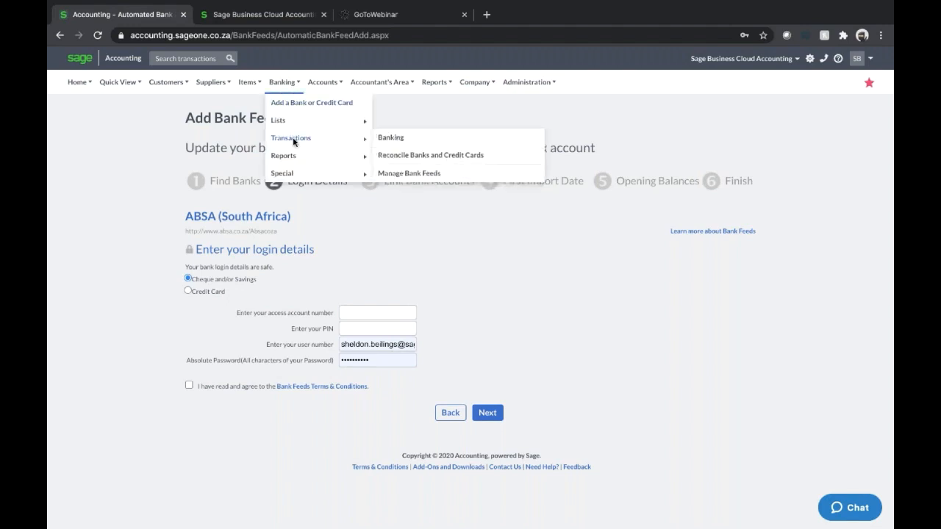
pyautogui.click(391, 138)
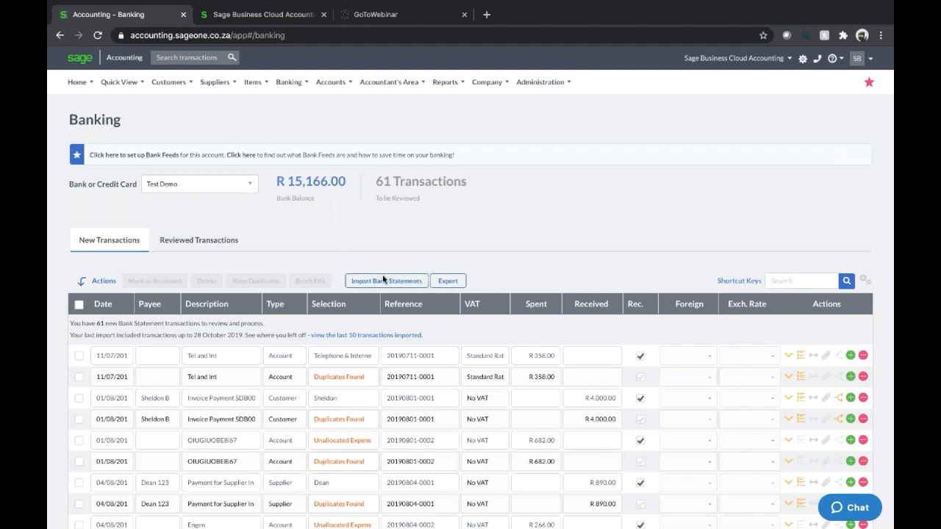
# View the reviewed transactions of the Test Demo bank account, and return to the new transactions
pyautogui.scroll(-1, 521, 243)
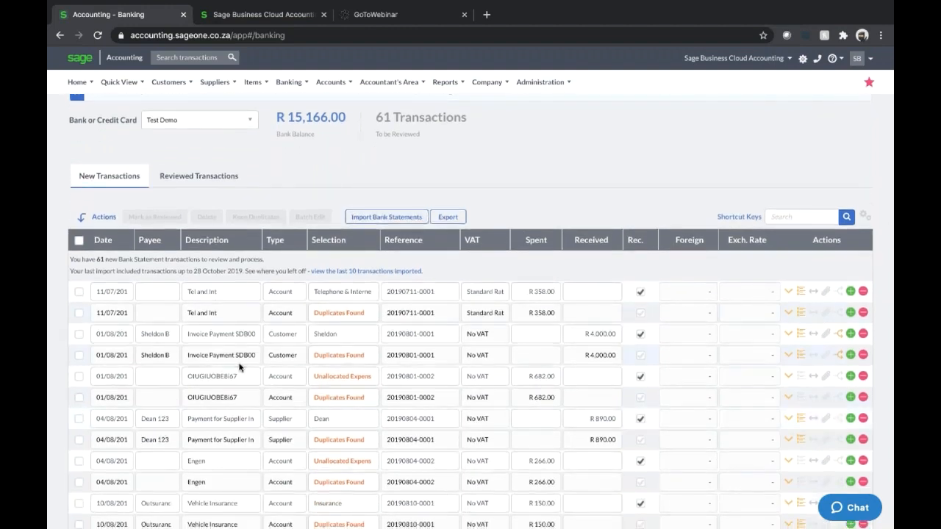
pyautogui.click(185, 180)
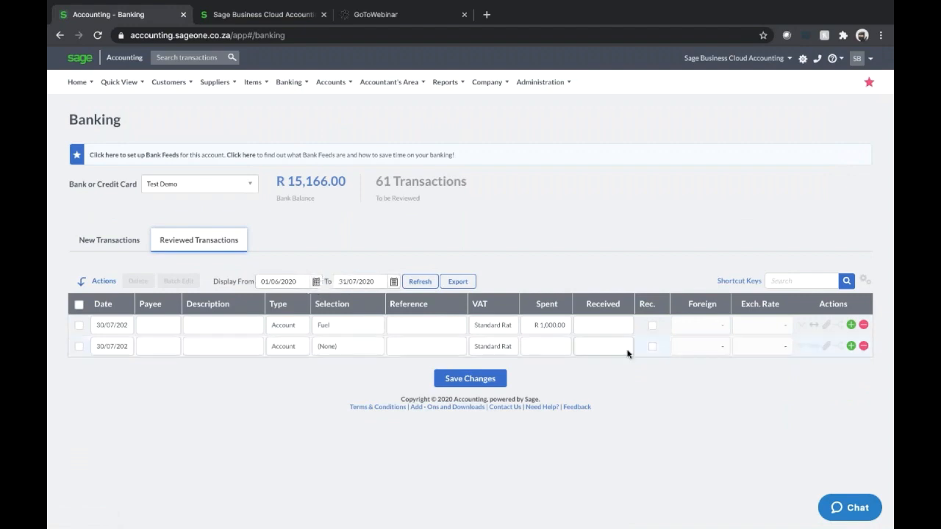
pyautogui.click(812, 280)
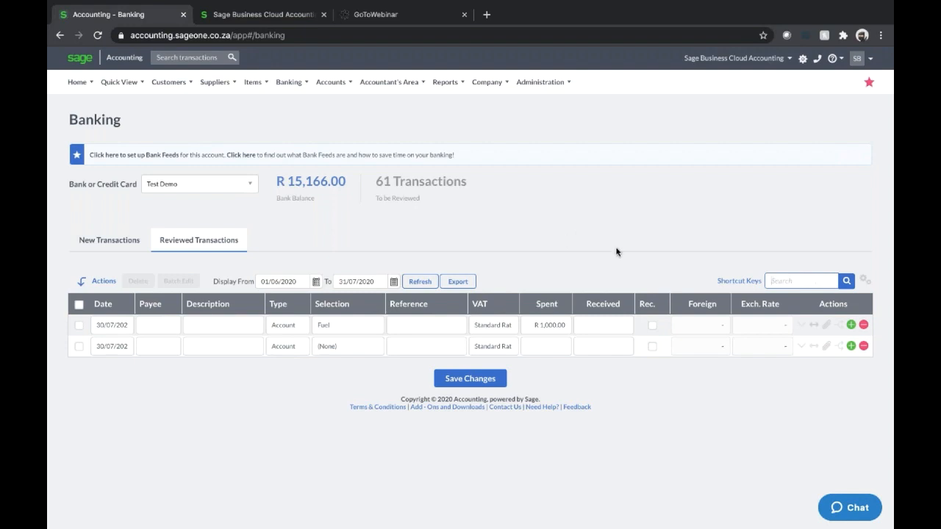
pyautogui.click(90, 252)
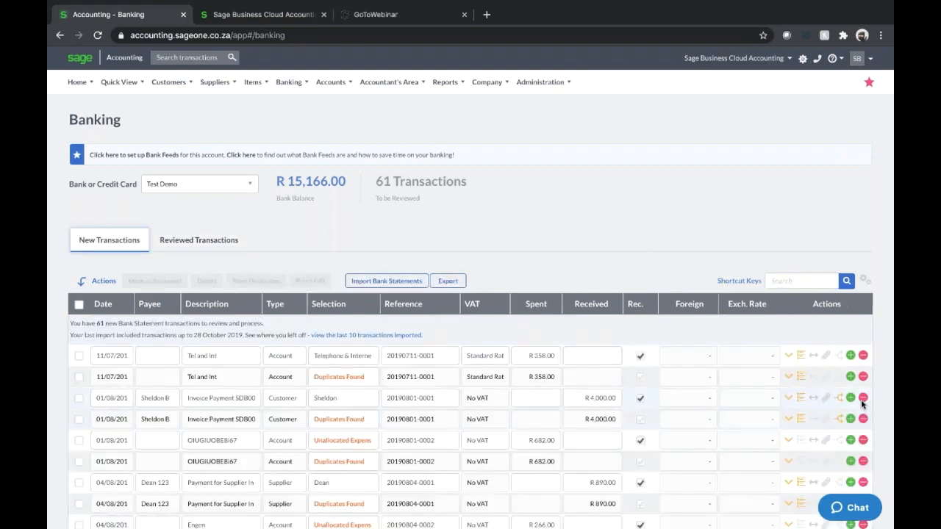
# Expand the first Tel and Int transaction to view its VAT amounts, analysis codes and comments, and collapse it again
pyautogui.click(789, 355)
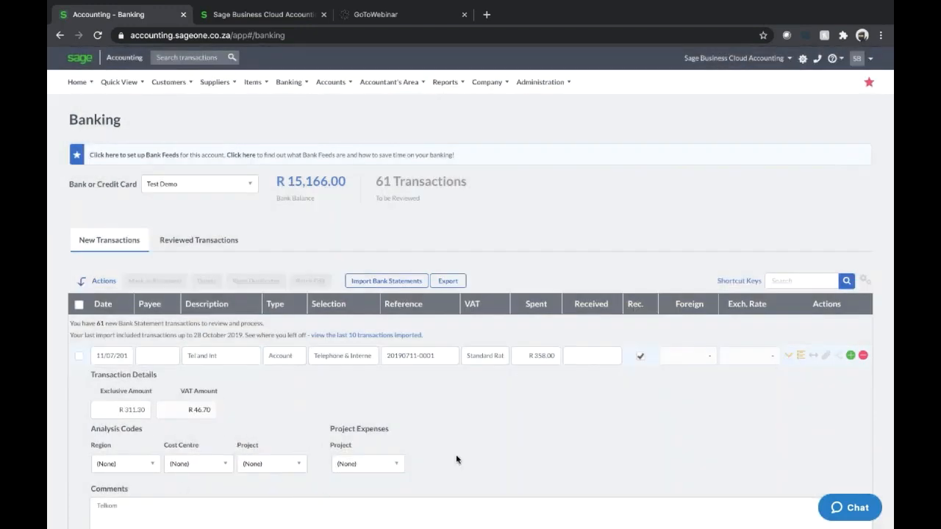
pyautogui.scroll(-1, 456, 459)
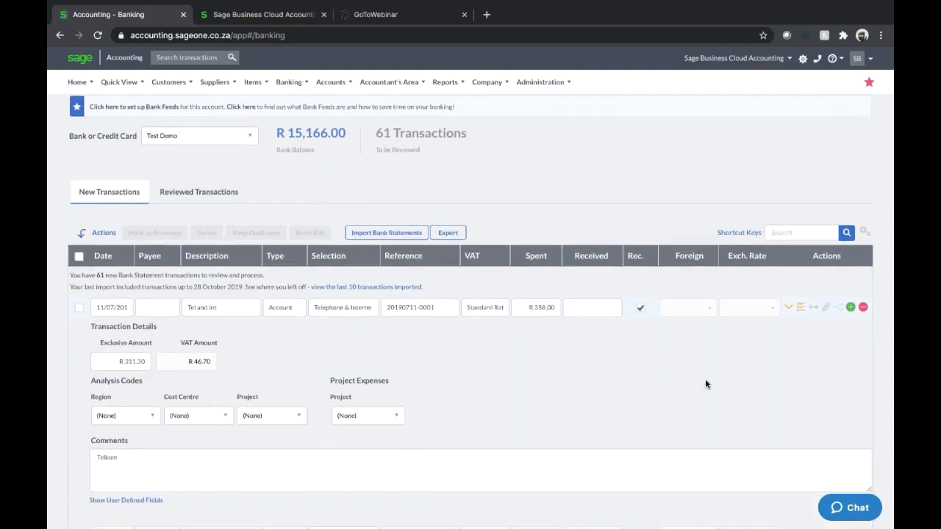
pyautogui.click(787, 308)
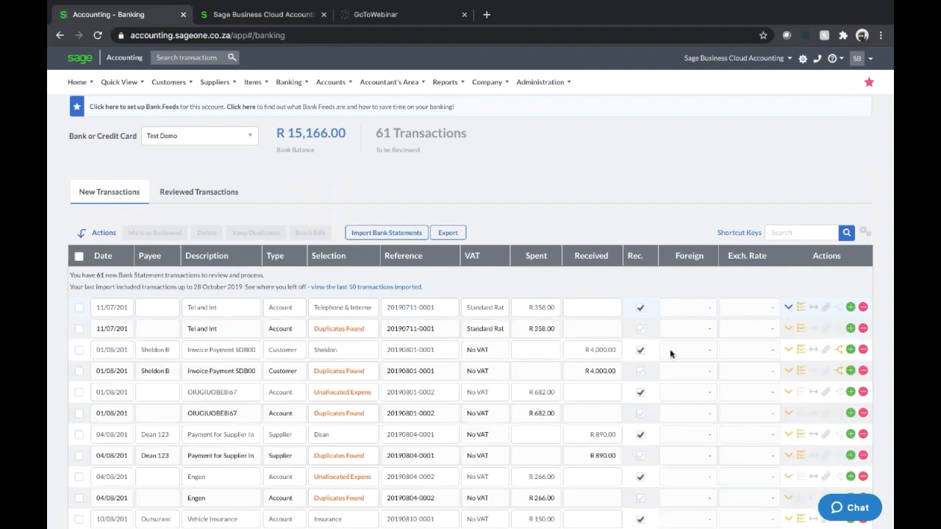
# Expand the first R 4,000.00 customer invoice payment dated 01/08 and set its payment method to EFT
pyautogui.click(788, 351)
pyautogui.scroll(-1, 467, 418)
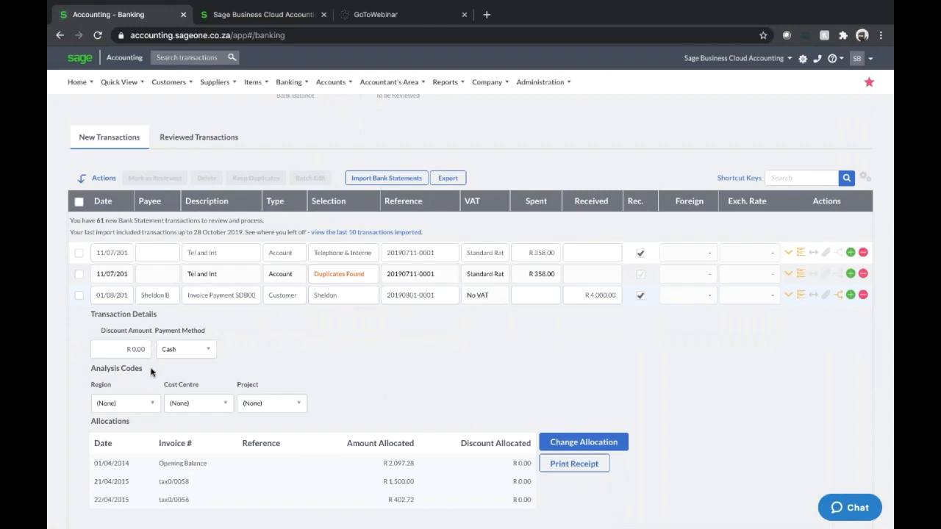
pyautogui.click(206, 352)
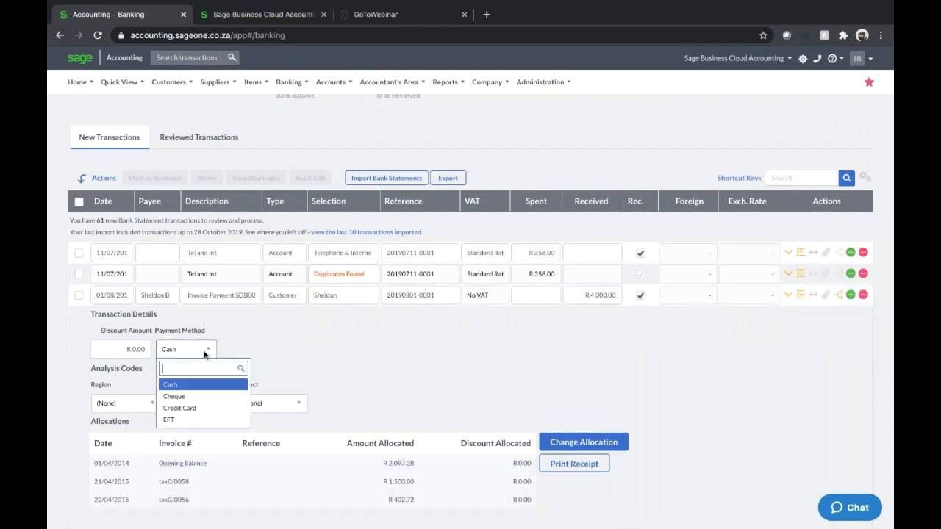
pyautogui.click(184, 415)
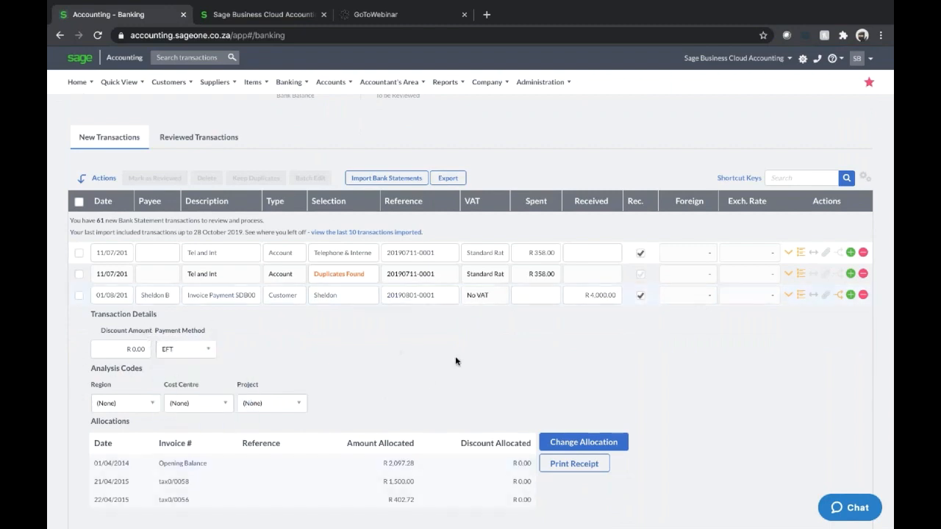
pyautogui.scroll(3, 454, 356)
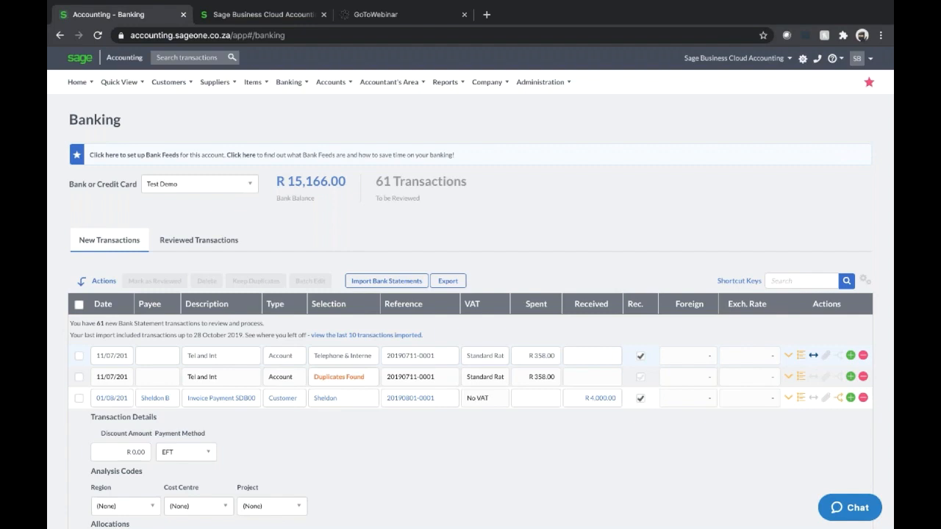
pyautogui.click(289, 82)
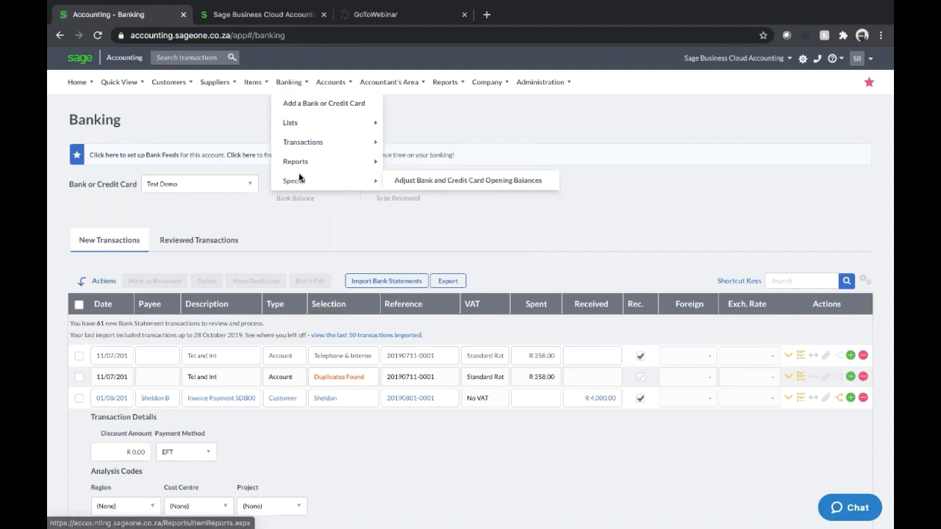
pyautogui.moveTo(305, 163)
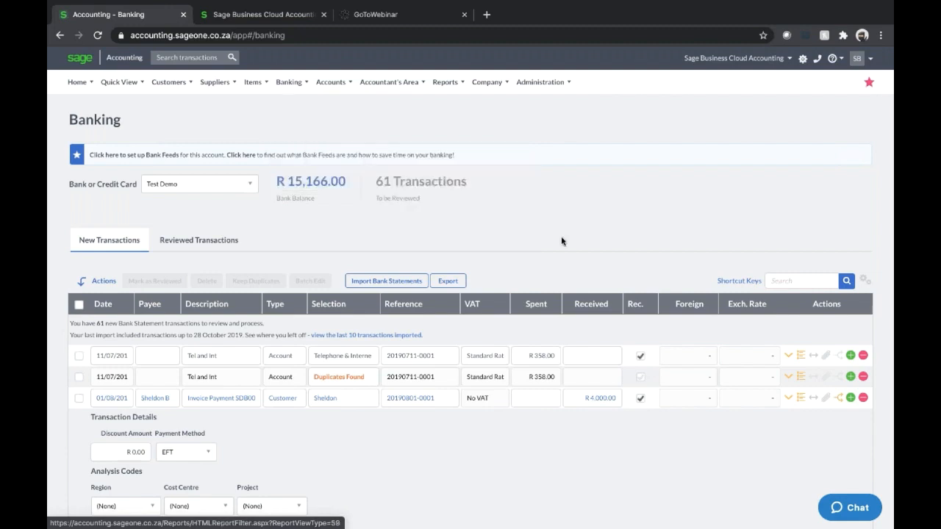
pyautogui.moveTo(362, 86)
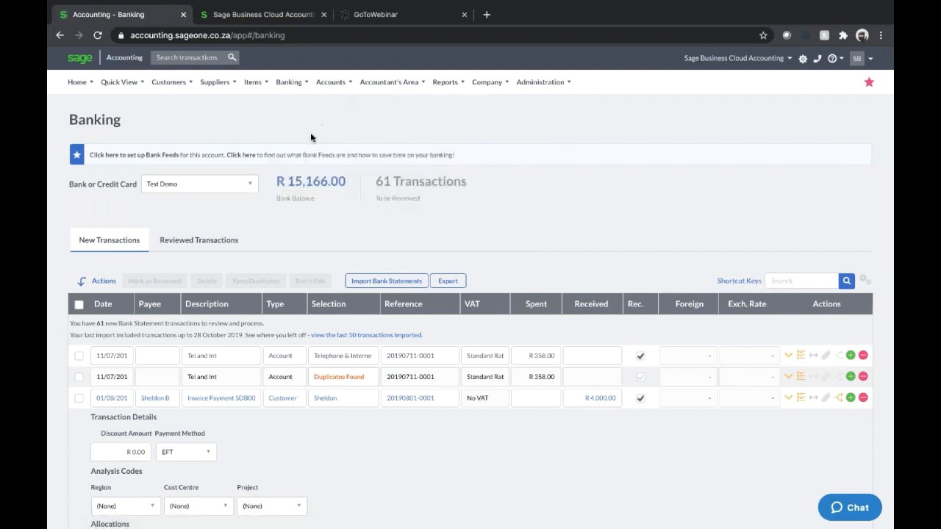
pyautogui.moveTo(289, 86)
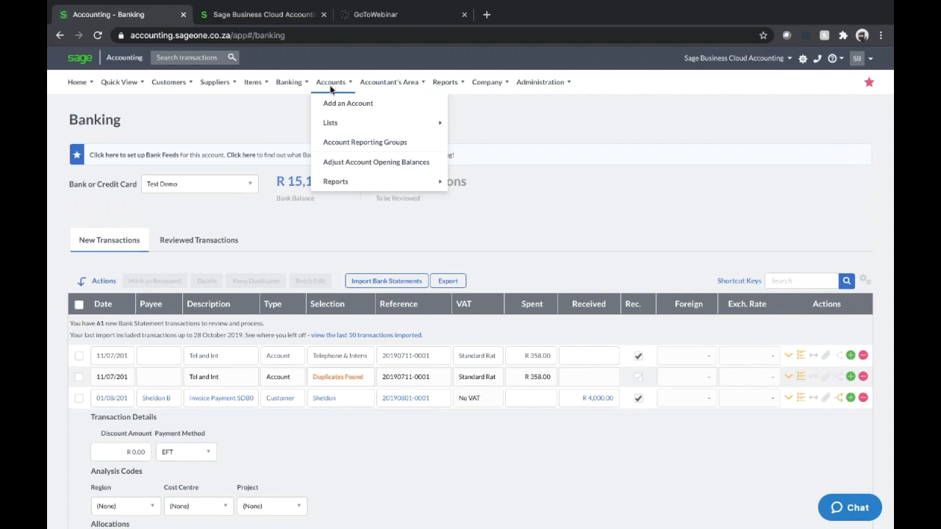
# Open the List of Accounts and browse its pages 2 and 5 to view the account categories
pyautogui.moveTo(333, 123)
pyautogui.click(471, 129)
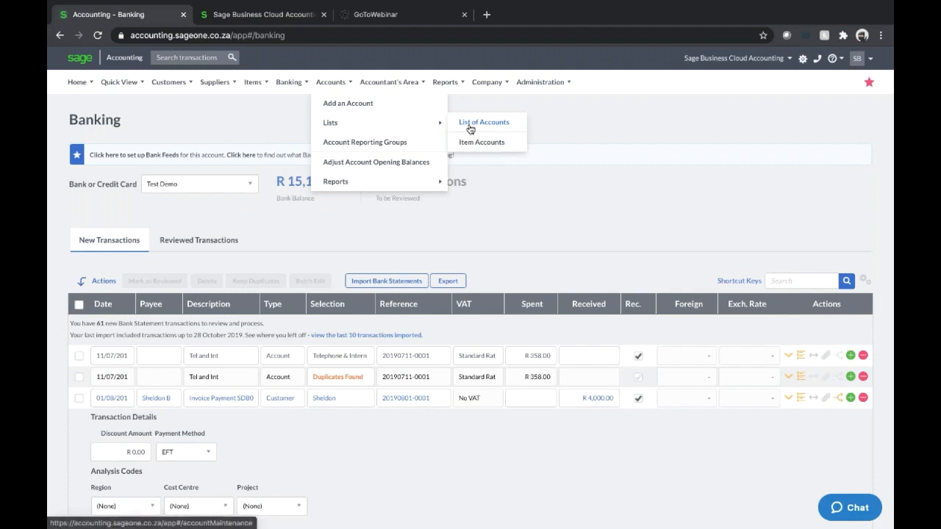
pyautogui.click(570, 116)
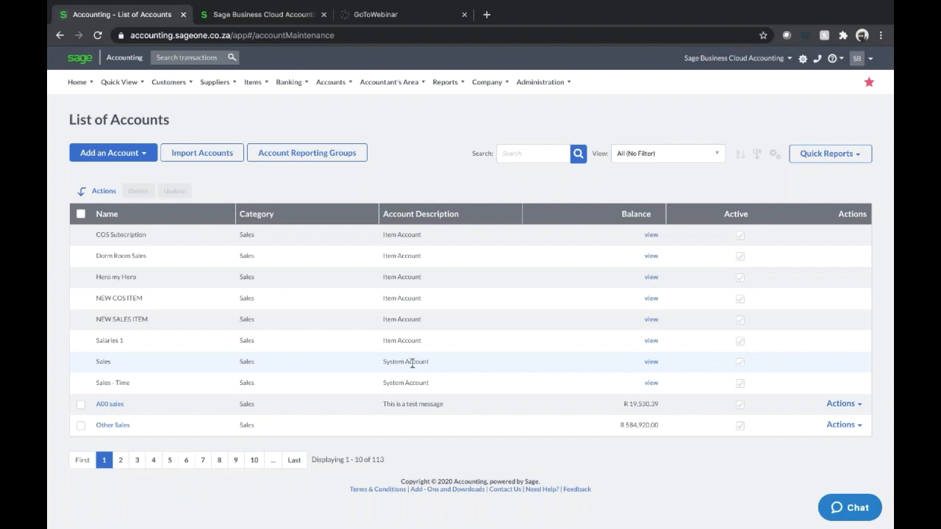
pyautogui.click(121, 460)
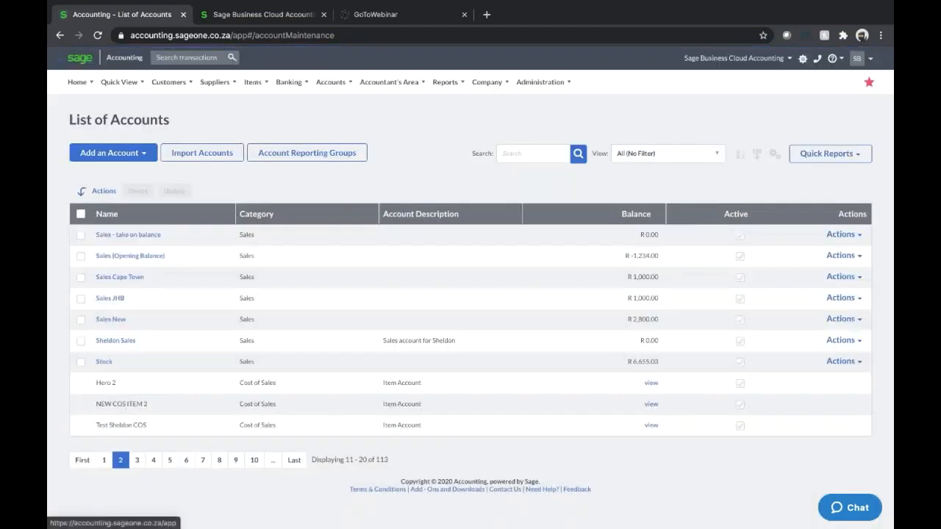
pyautogui.click(170, 460)
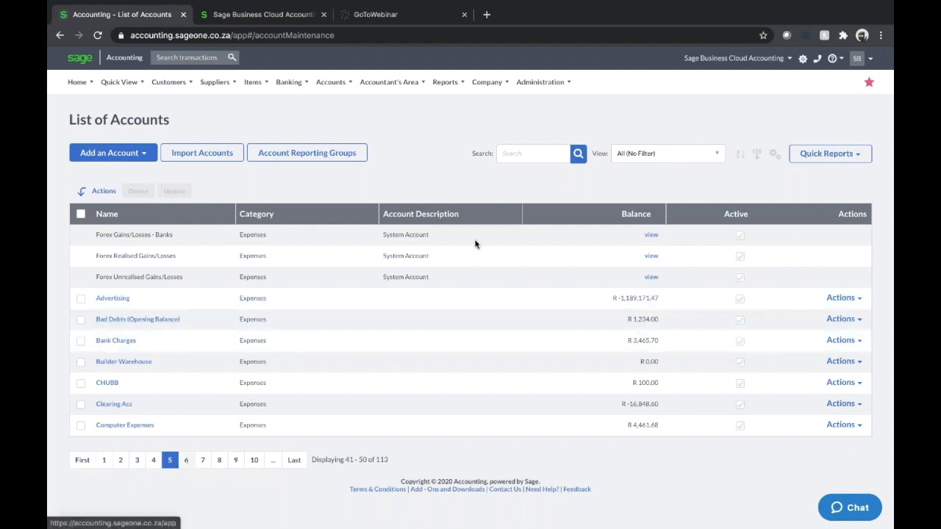
pyautogui.click(400, 82)
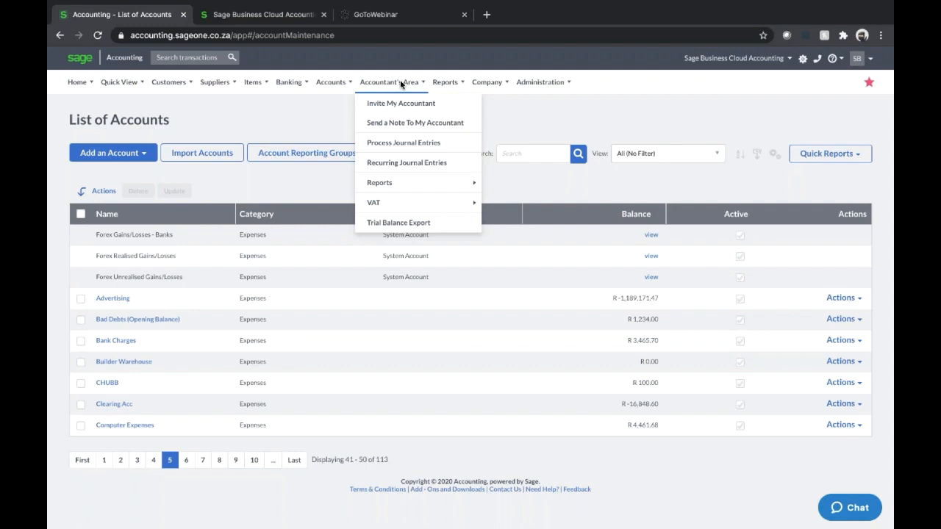
pyautogui.moveTo(331, 83)
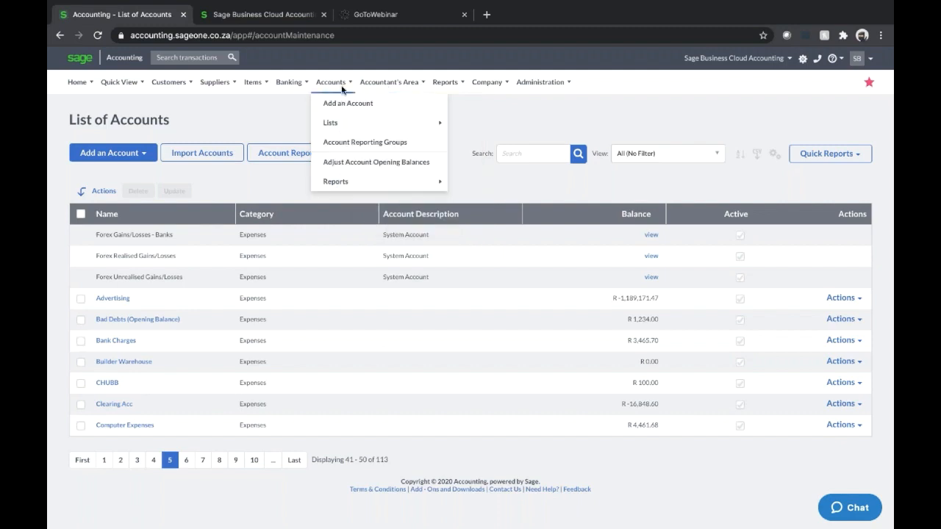
pyautogui.moveTo(341, 184)
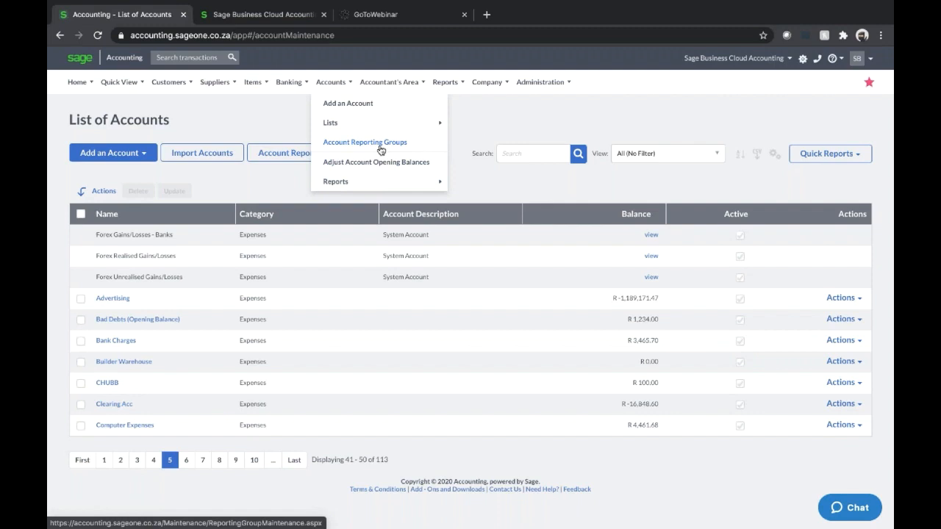
pyautogui.moveTo(403, 86)
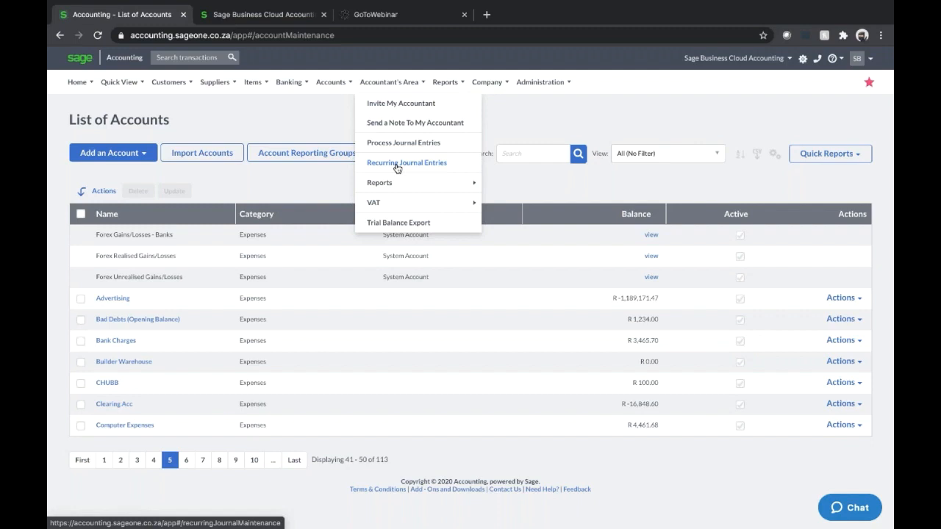
pyautogui.moveTo(397, 182)
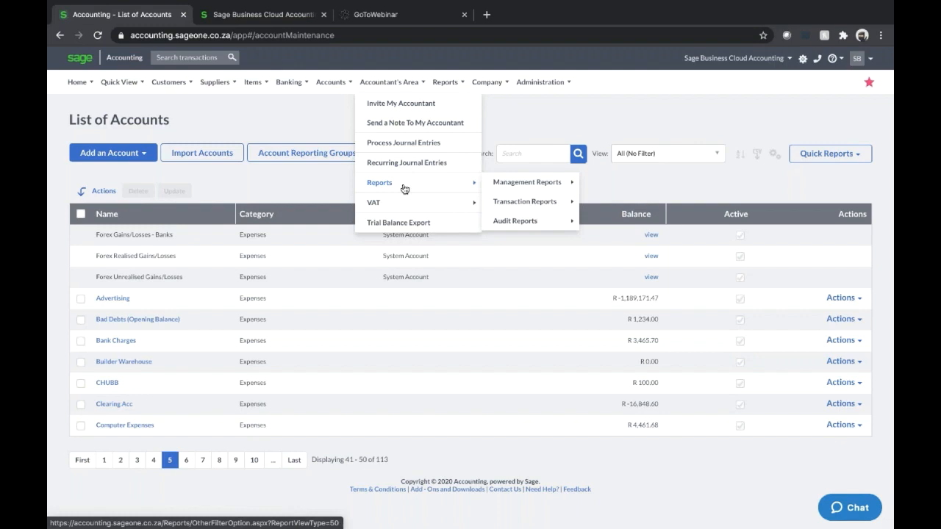
pyautogui.moveTo(496, 183)
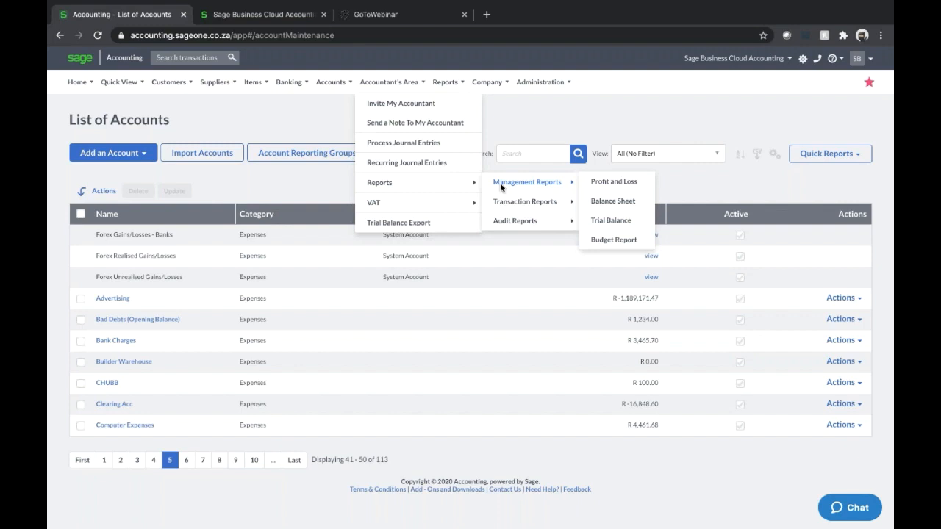
# Open VAT Returns and Reports and look through the available VAT reports and the current and previous VAT periods
pyautogui.moveTo(414, 208)
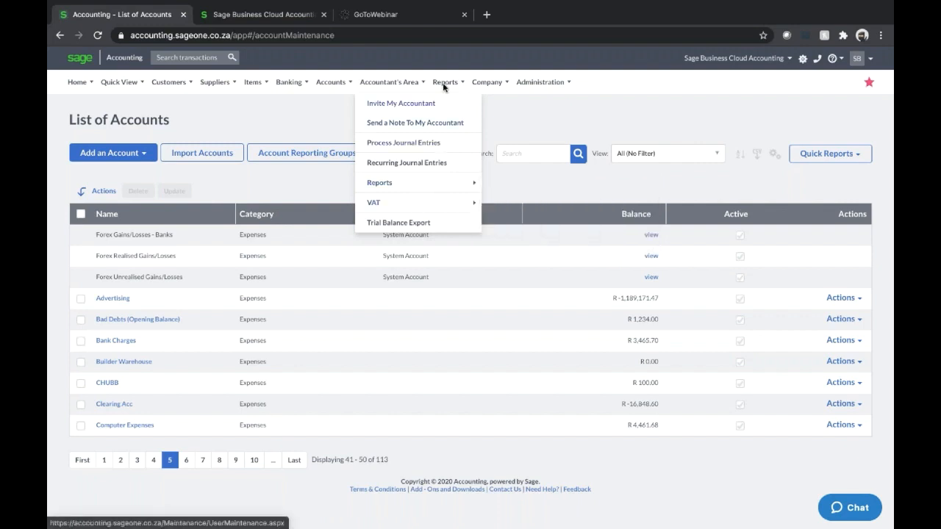
pyautogui.moveTo(445, 83)
pyautogui.click(447, 239)
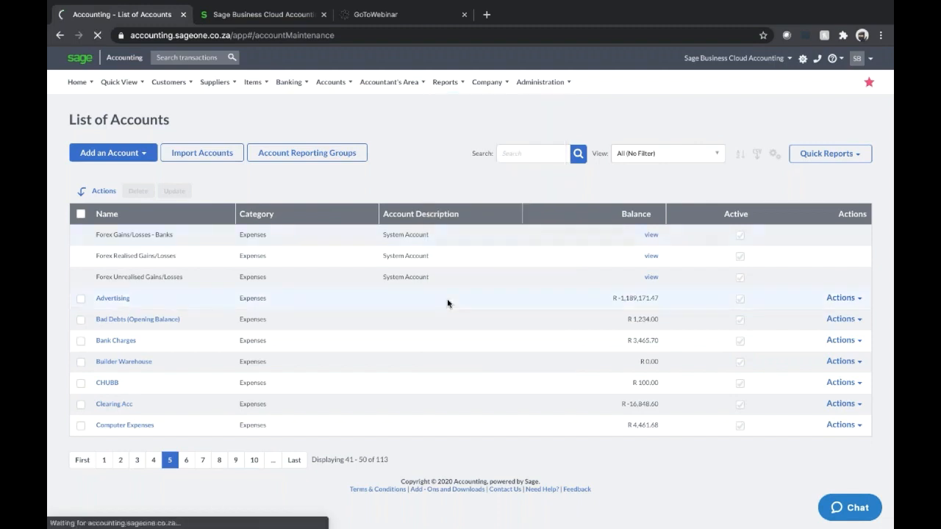
pyautogui.click(305, 152)
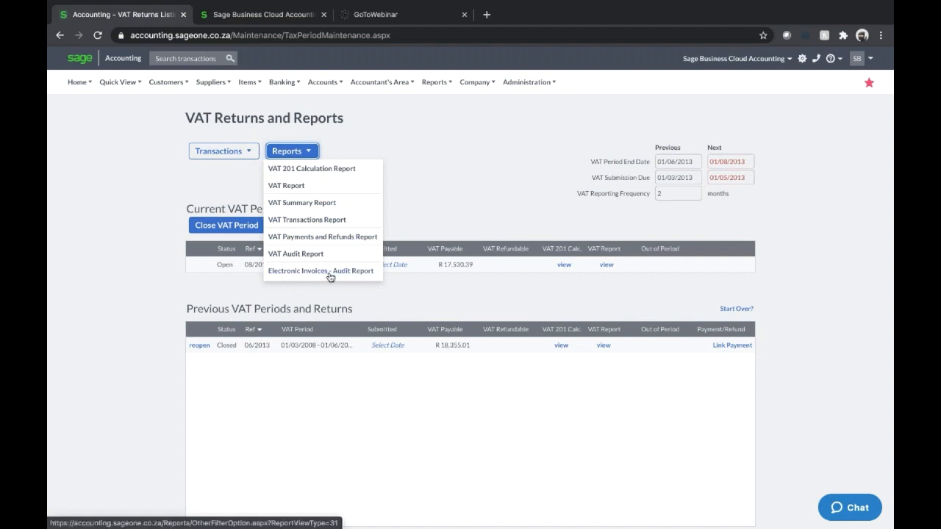
pyautogui.click(249, 152)
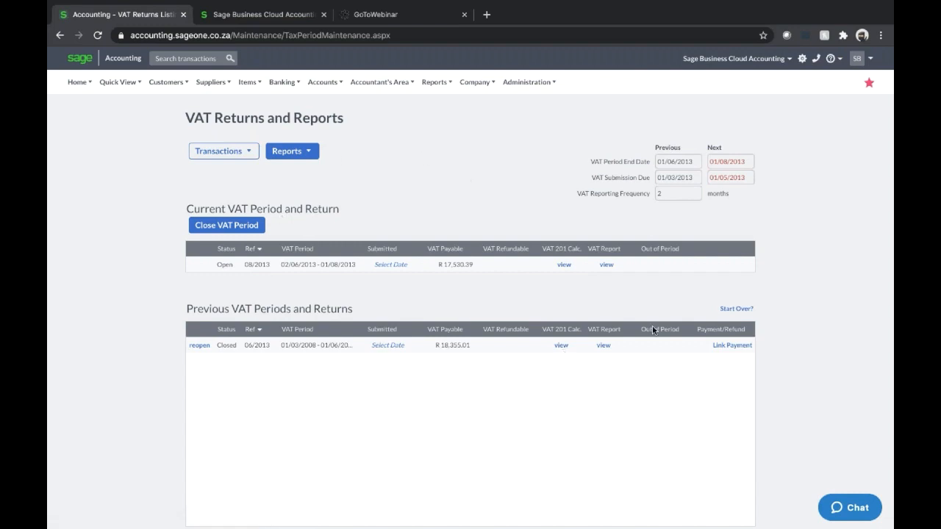
pyautogui.scroll(-1, 294, 355)
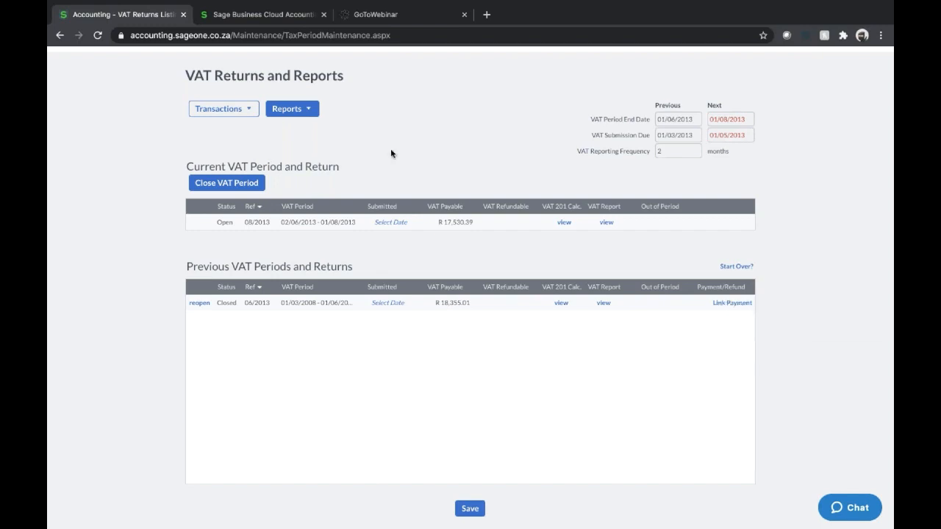
pyautogui.scroll(1, 391, 150)
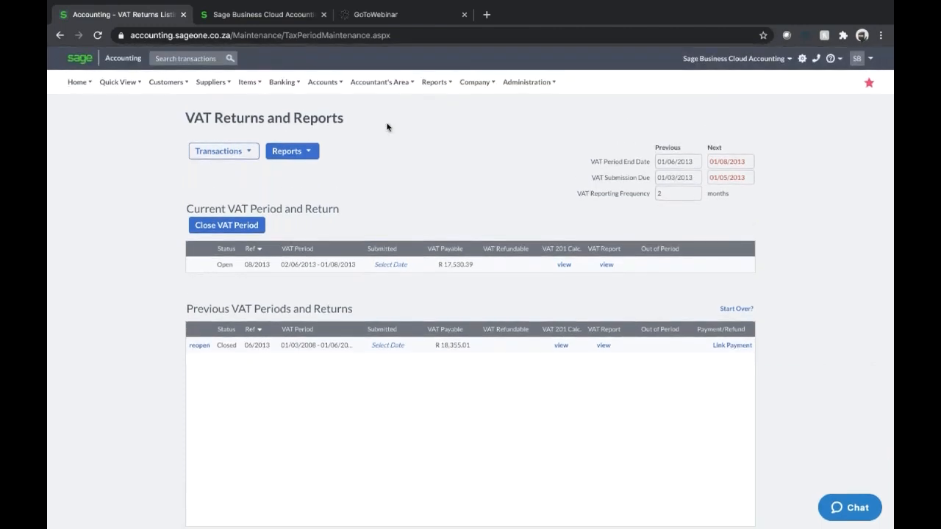
# Look through the report categories available for the company
pyautogui.moveTo(436, 85)
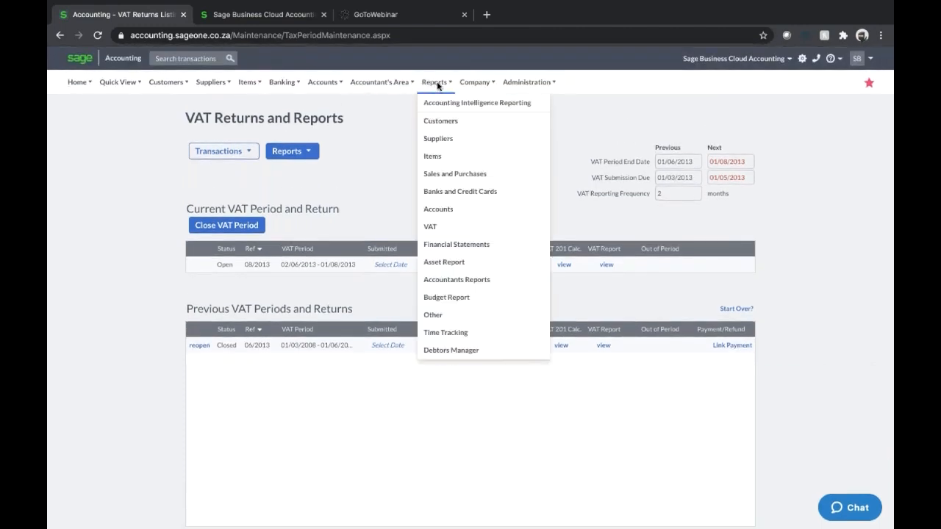